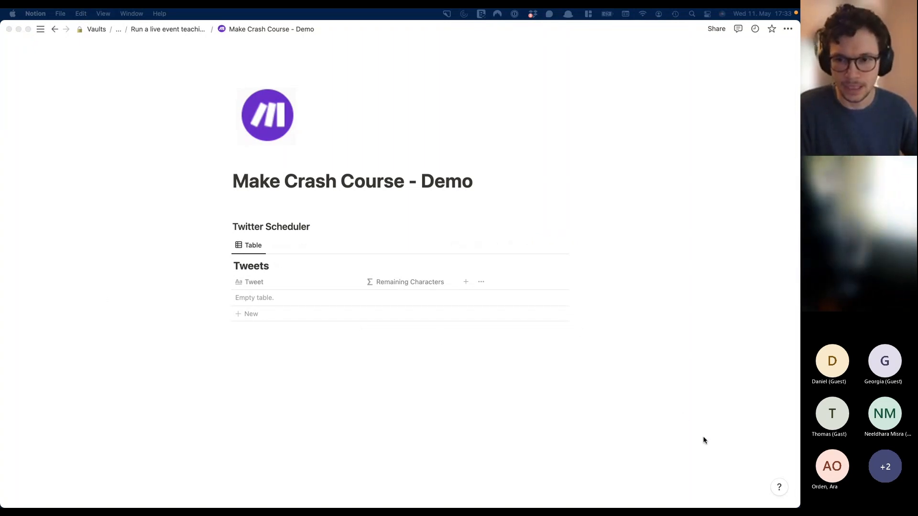
- Switch from the Make Crash Course - Demo Notion page to the full-screen Teams meeting
key(super+Tab)
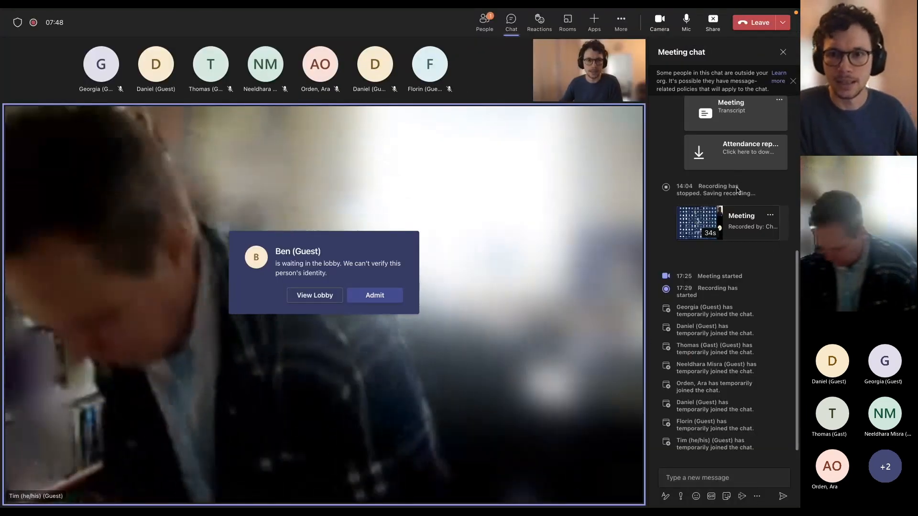
- Admit the waiting guest and bring up the Make Crash Course - Demo page
click(377, 296)
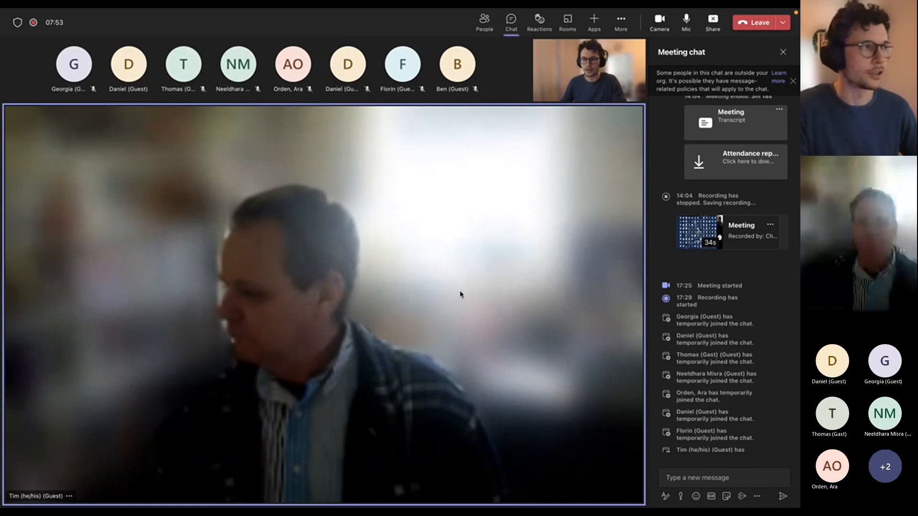
key(ctrl+Left)
mouse_move(591, 504)
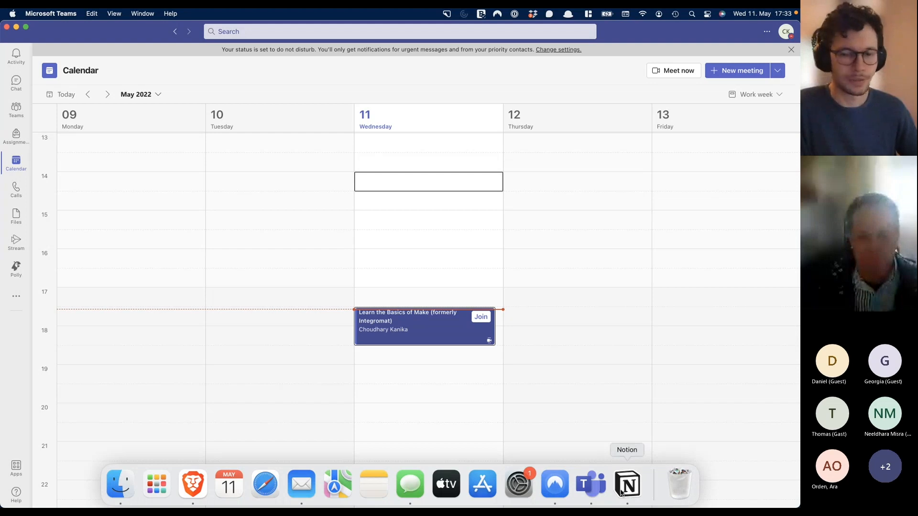
click(628, 485)
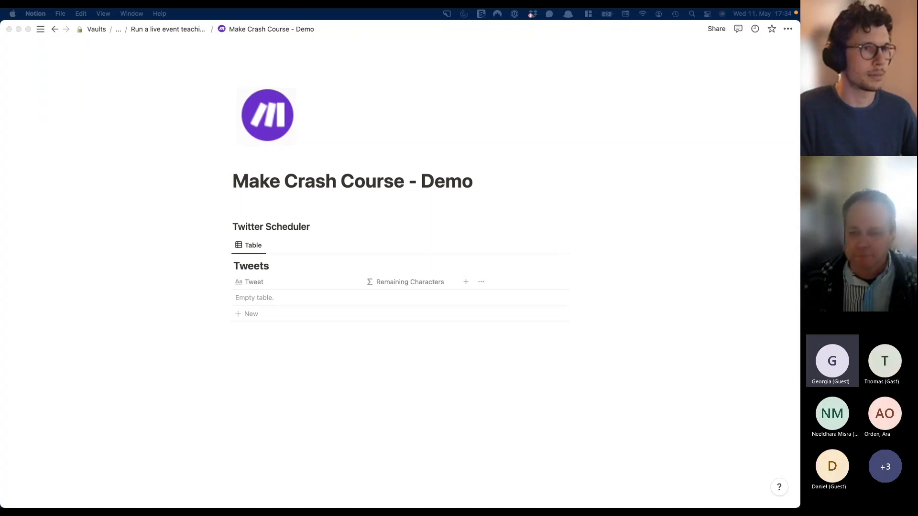
- Post the public notion.site link in the meeting chat and return to the Make window
key(super+Tab)
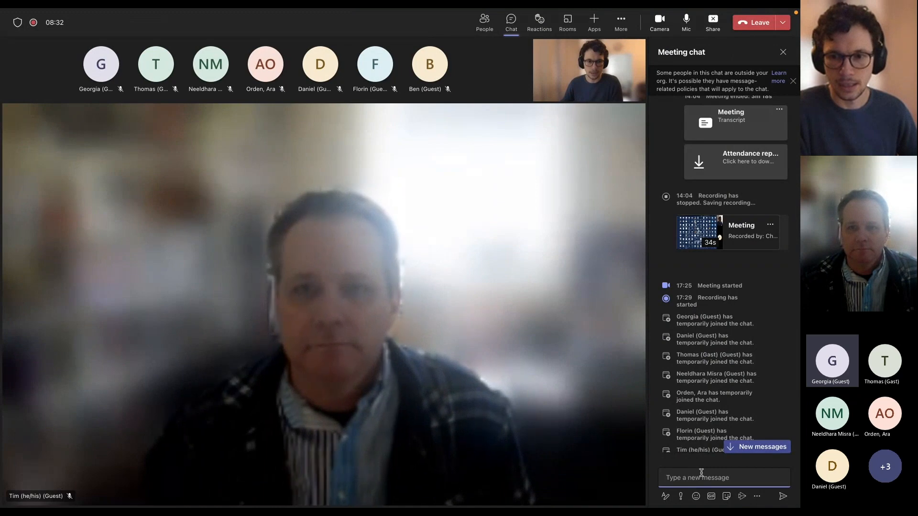
scroll(690, 459, down, 3)
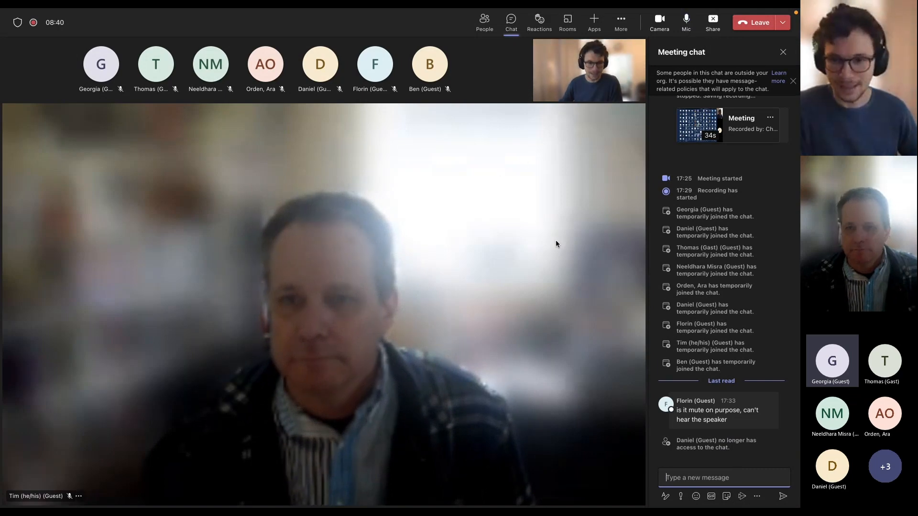
click(714, 474)
text(https://matthiasfrank.notion.site/Crash-Course-How-To-Get-Started-With-Make-78ebcd47e48b47549a599323c5bdf0b0)
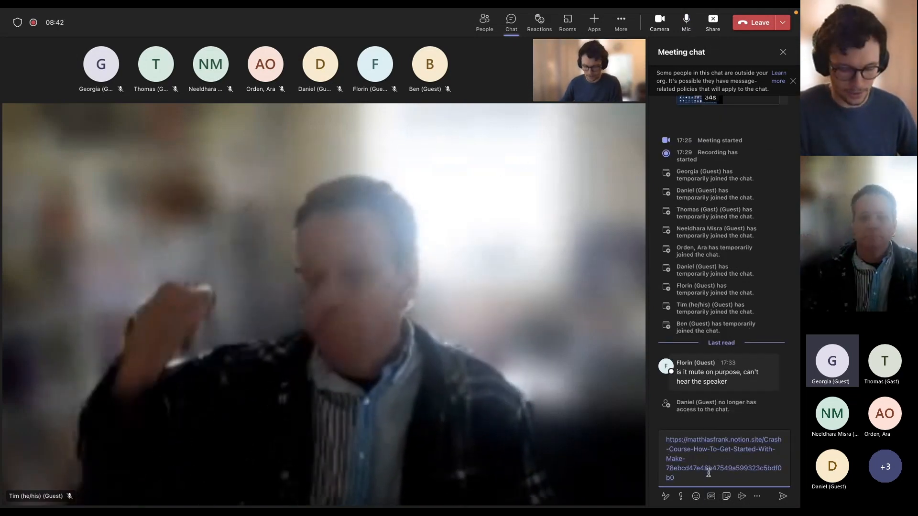
key(Return)
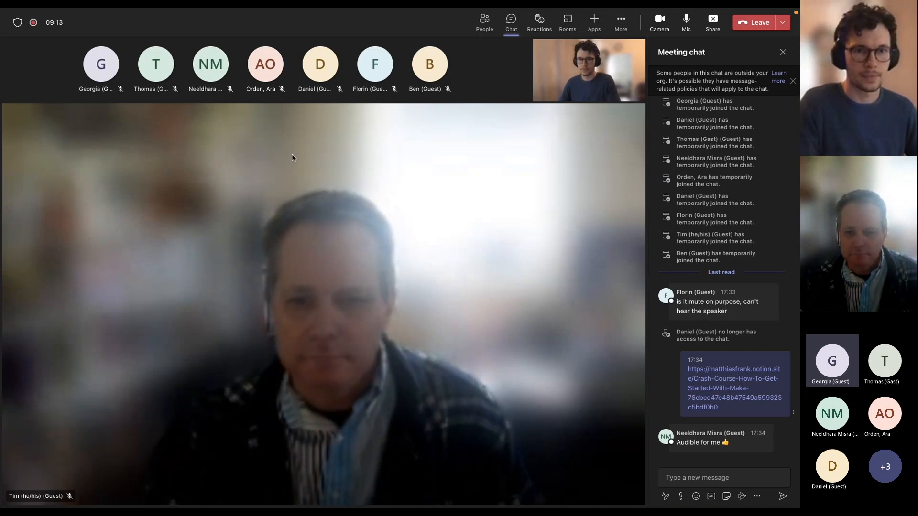
key(ctrl+Left)
drag(353, 506, 375, 9)
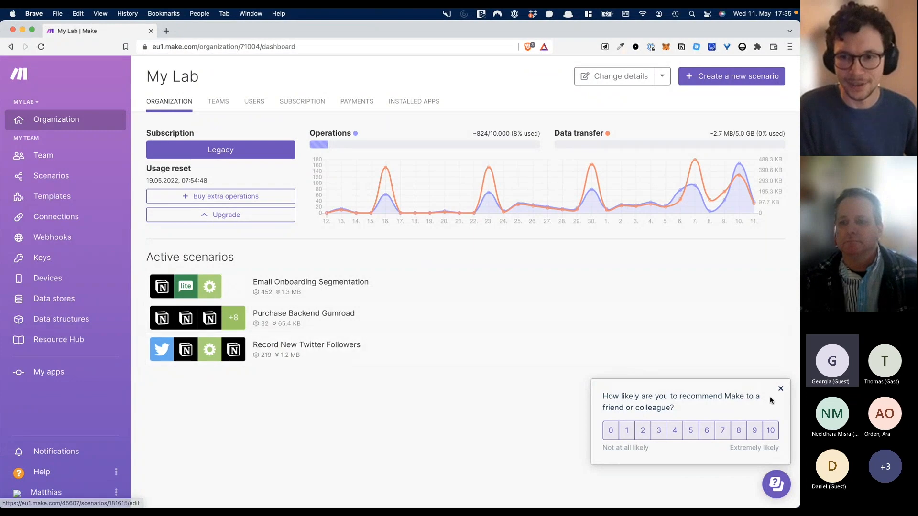
- Dismiss the recommendation survey and open a blank new scenario from My Lab
click(781, 389)
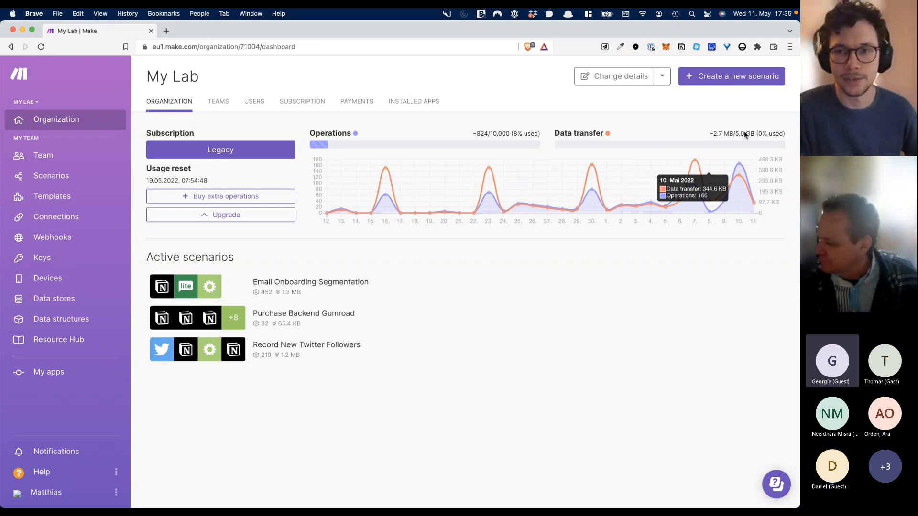
click(733, 80)
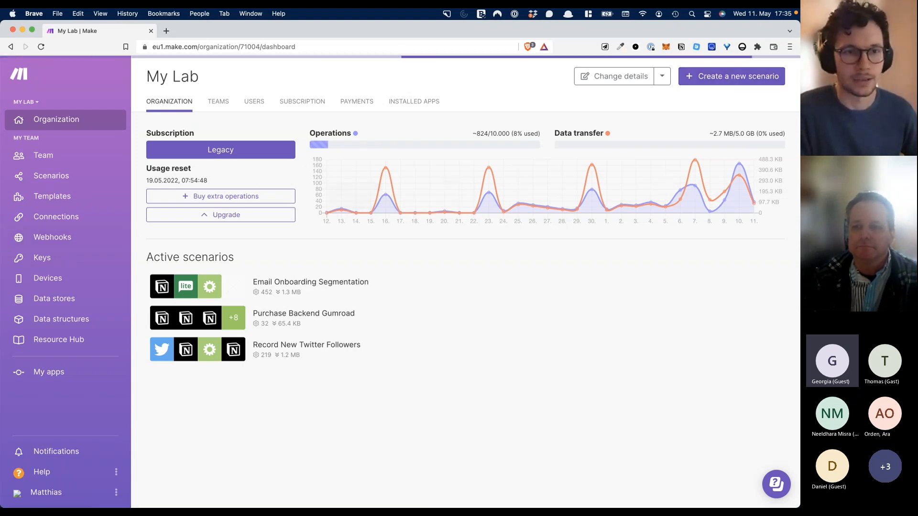
click(711, 81)
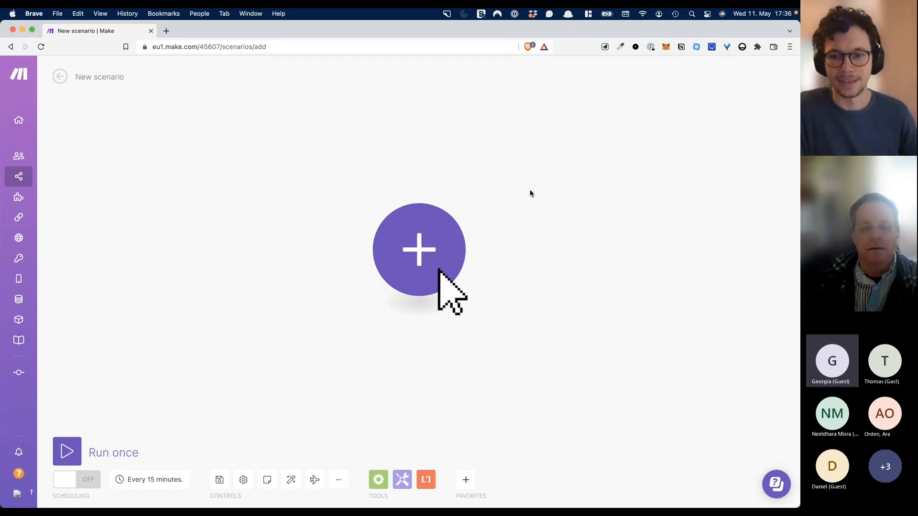
- Admit the next Teams guest, return to the blank scenario and select its 'New scenario' title
click(701, 439)
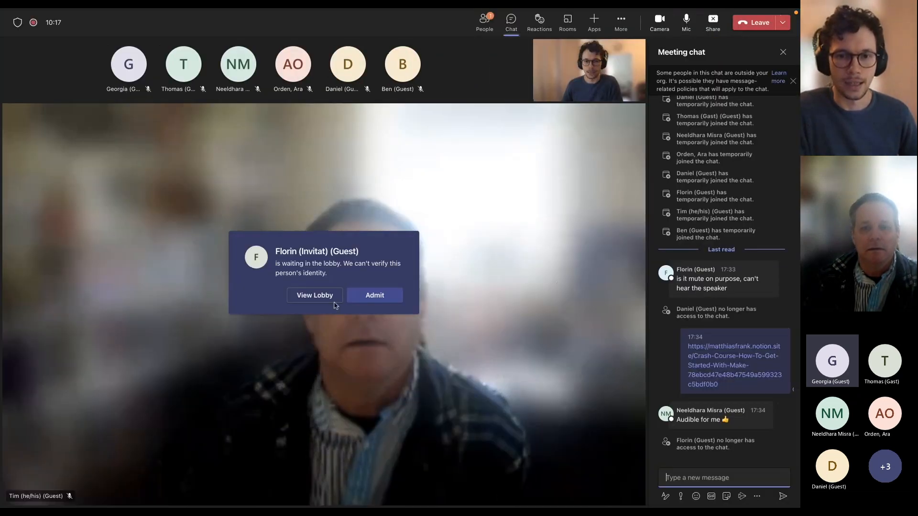
click(366, 301)
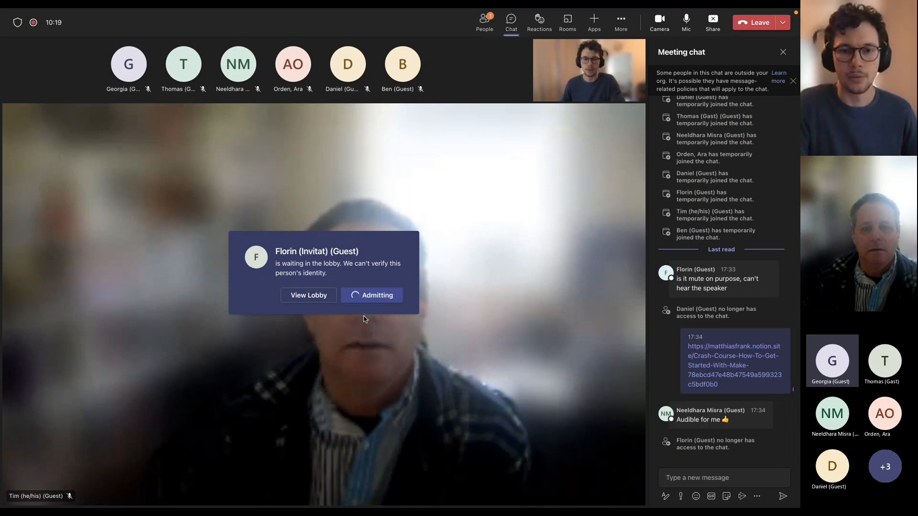
key(ctrl+Left)
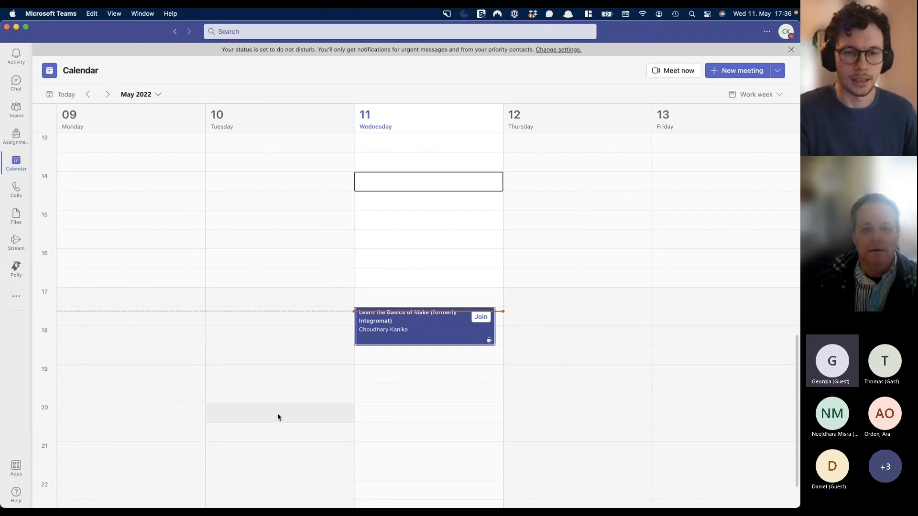
key(ctrl+Up)
click(318, 354)
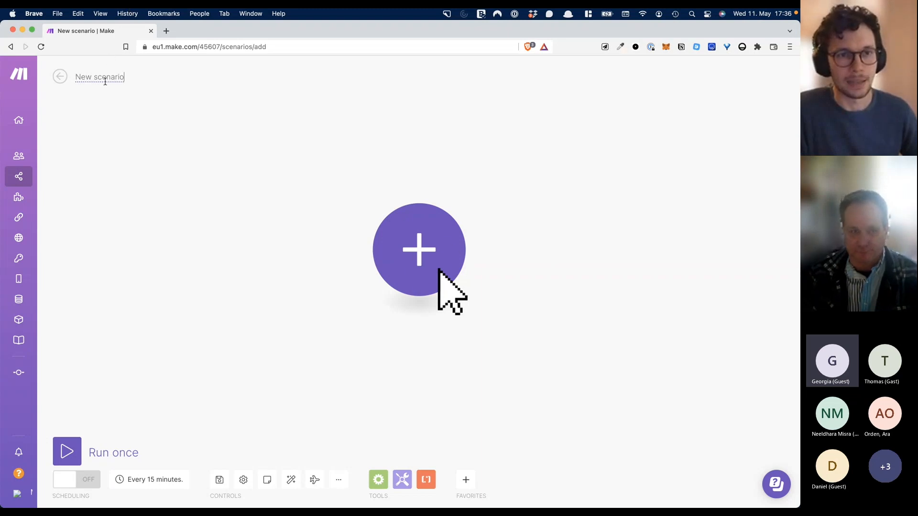
key(super+a)
- Name the scenario 'Test', then bring the Teams meeting forward
text(est)
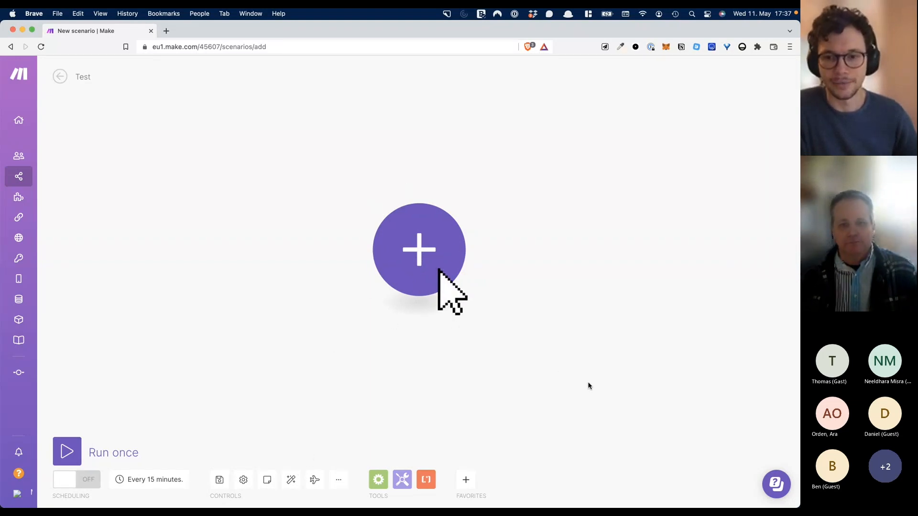
key(super+Tab)
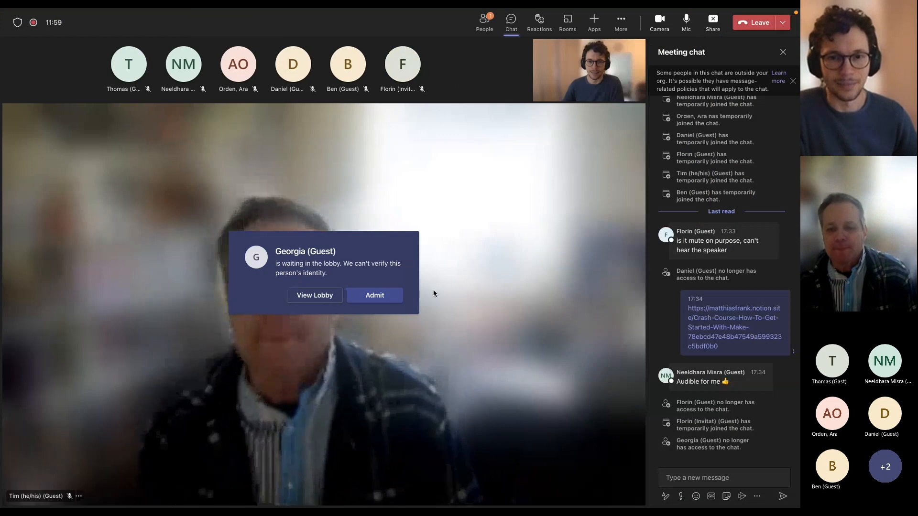
- Admit the lobby guest and return to the blank Test scenario in Make
click(390, 300)
key(ctrl+Left)
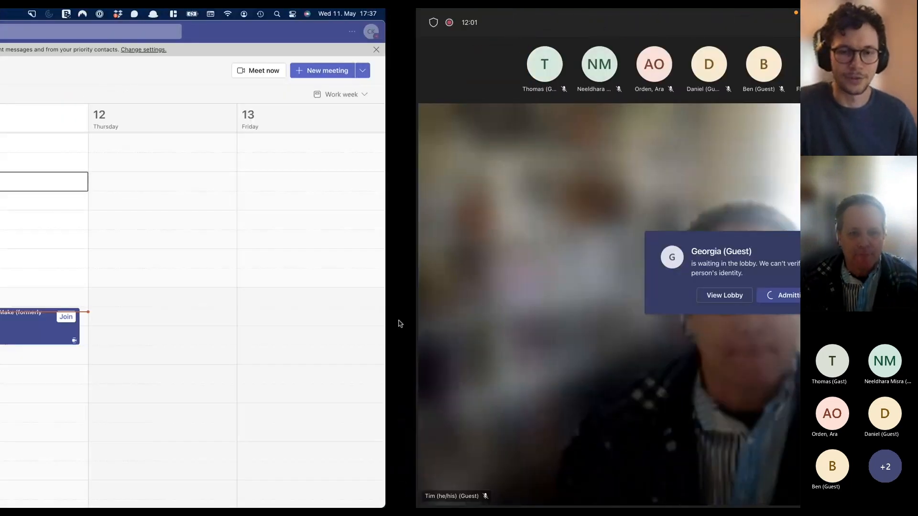
key(ctrl+Up)
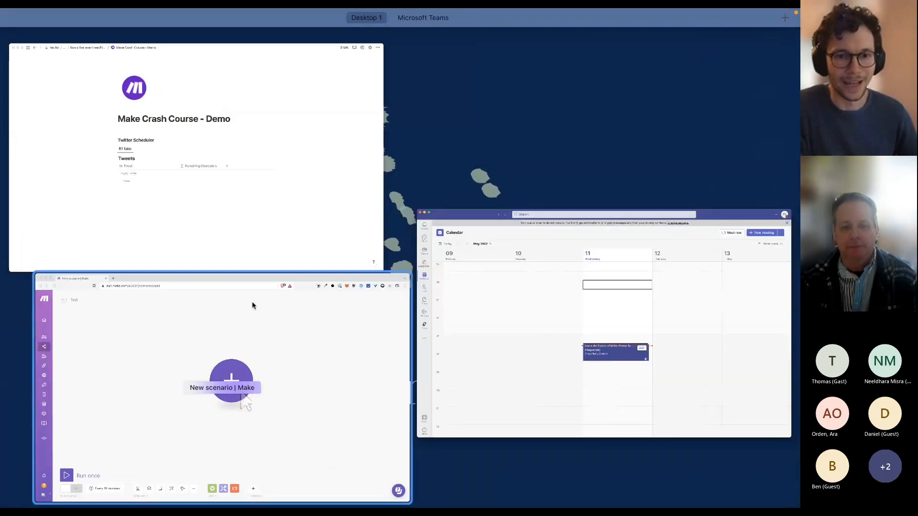
click(276, 341)
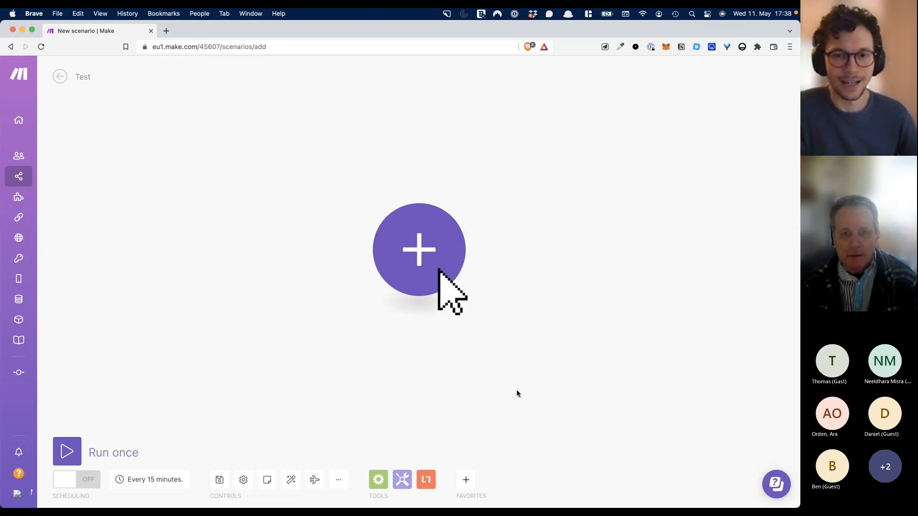
click(422, 245)
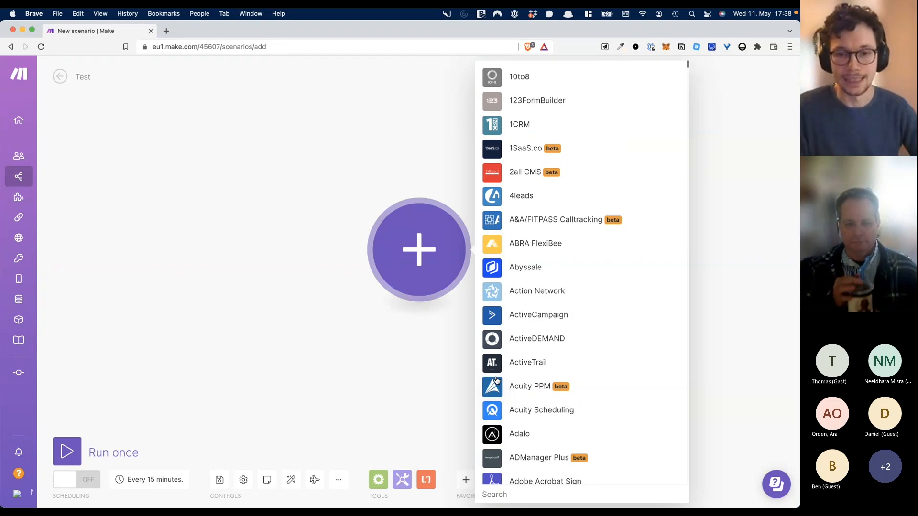
text(no)
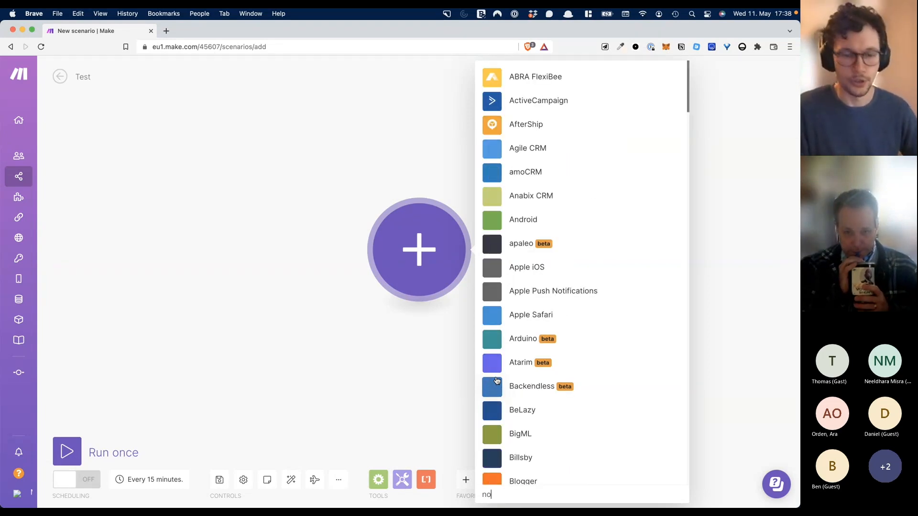
text(tio)
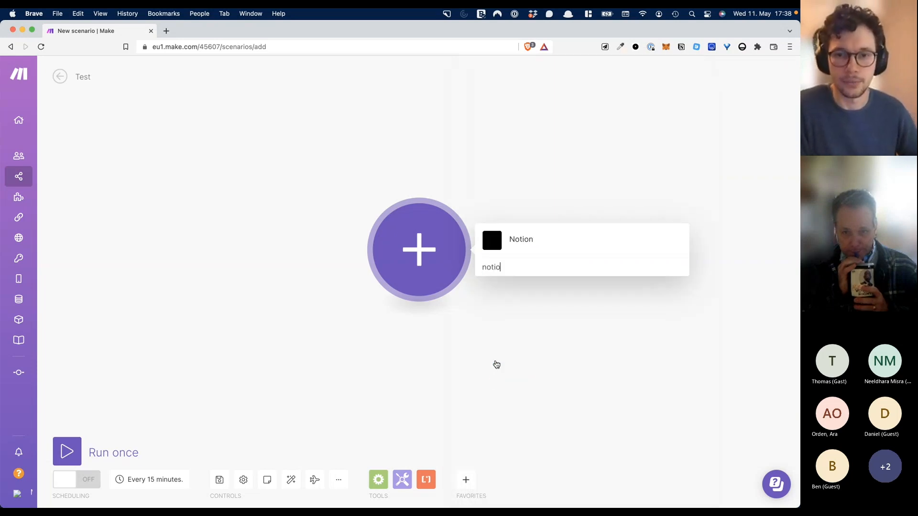
click(521, 240)
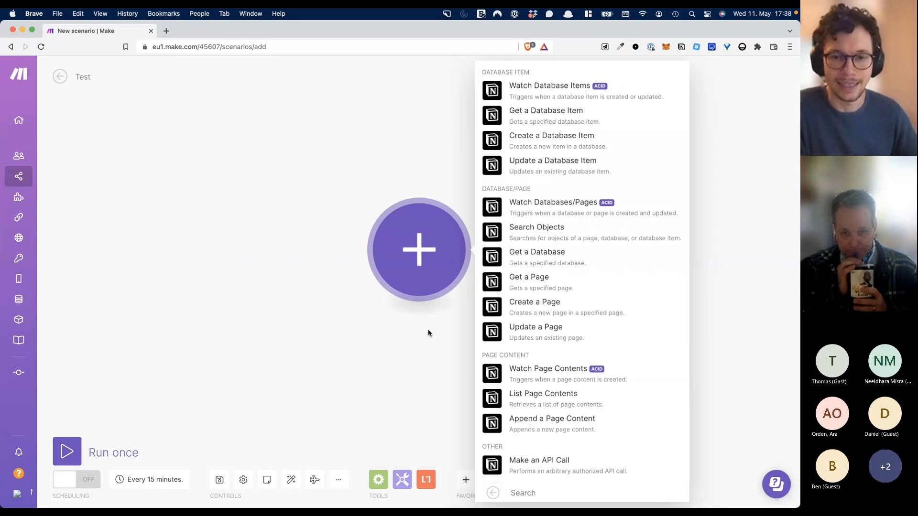
click(408, 348)
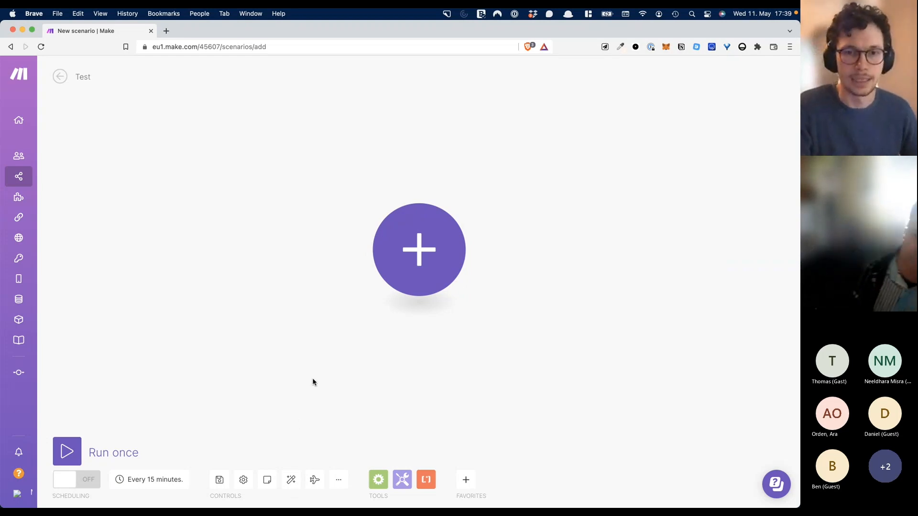
key(ctrl+Up)
- Add a Tweets row reading 'This is a sample tweet during my Make Demo'
click(283, 199)
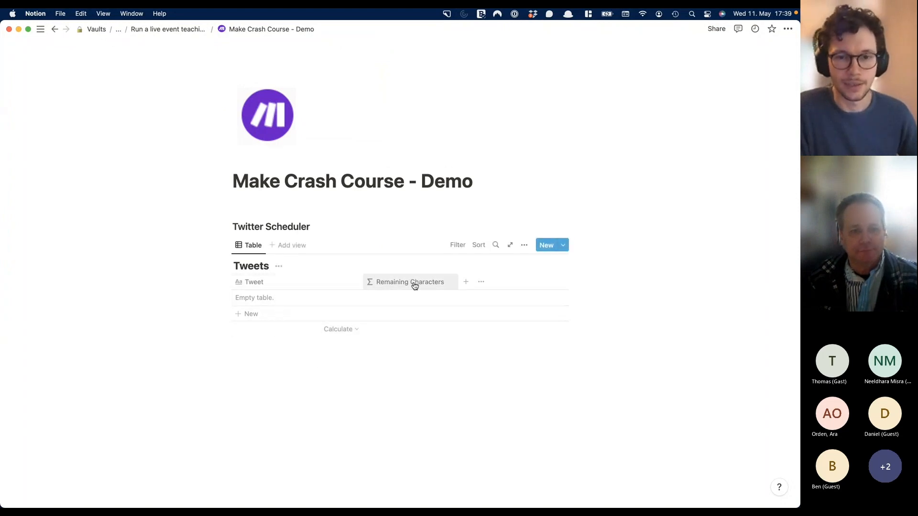
click(281, 306)
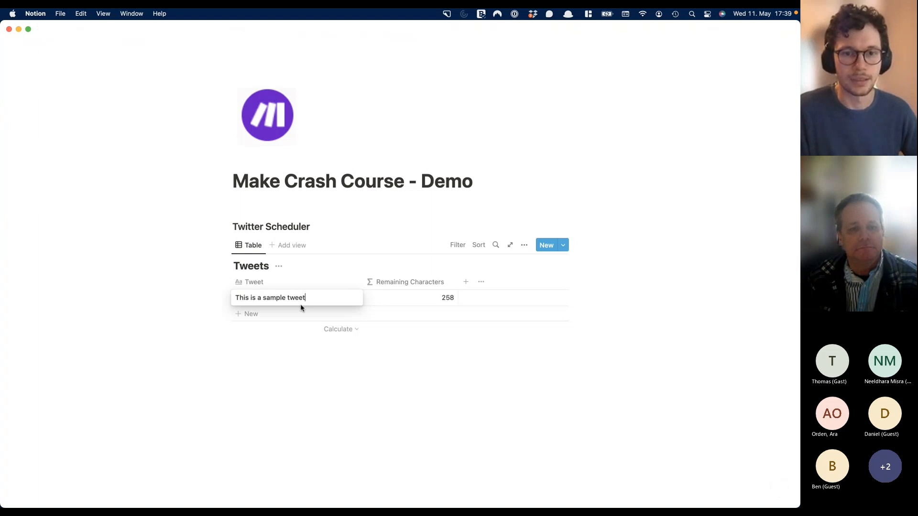
text(Dem)
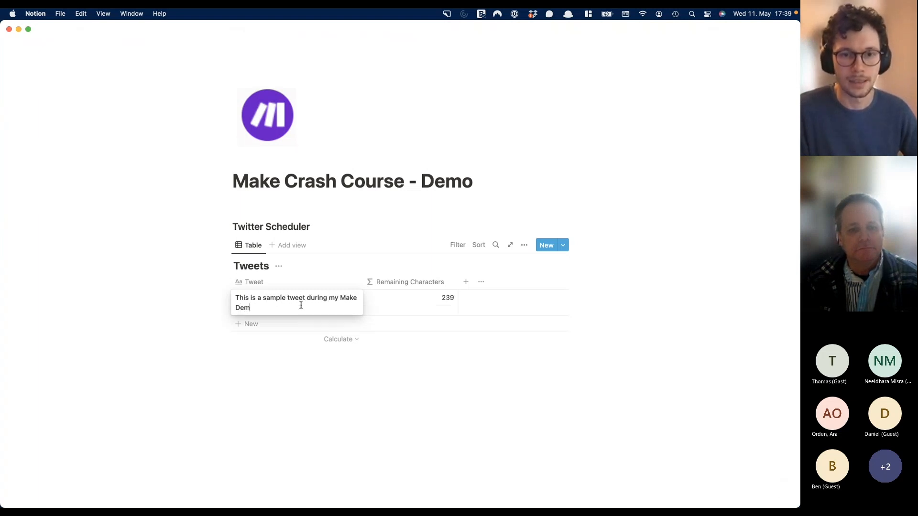
text(o)
key(Escape)
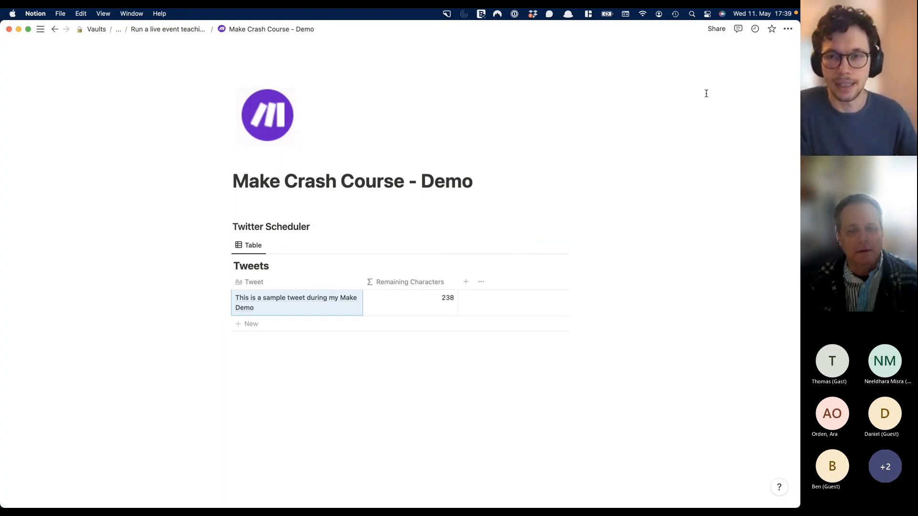
- Invite the Integromat integration to the demo page through the Share menu
click(716, 30)
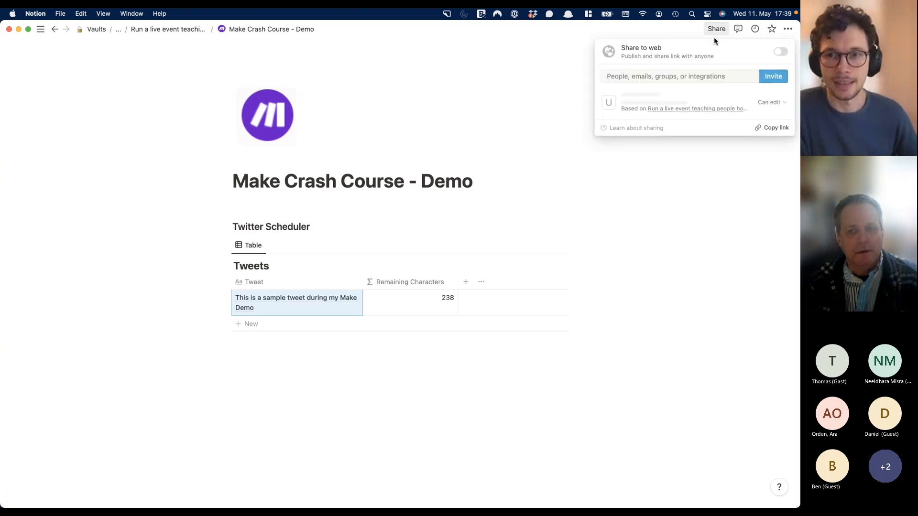
click(683, 77)
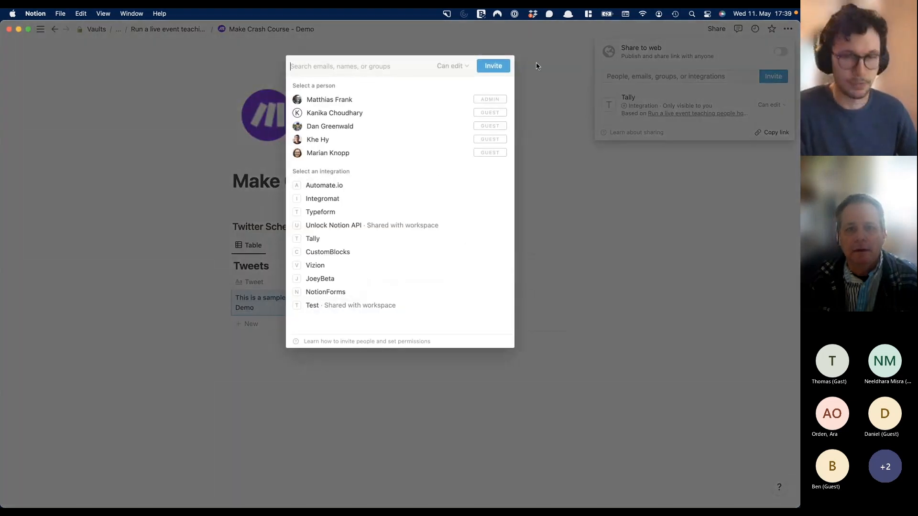
text(matt)
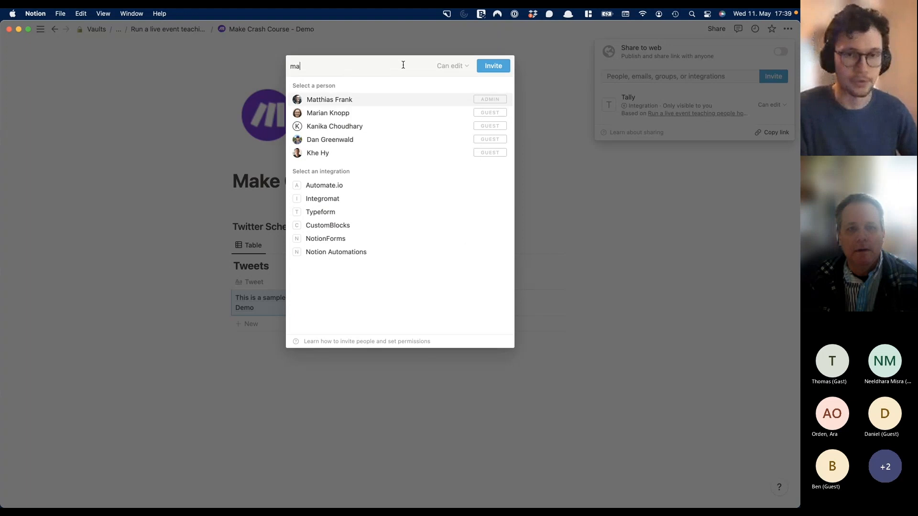
key(BackSpace)
key(BackSpace)
key(BackSpace)
key(BackSpace)
text(inte)
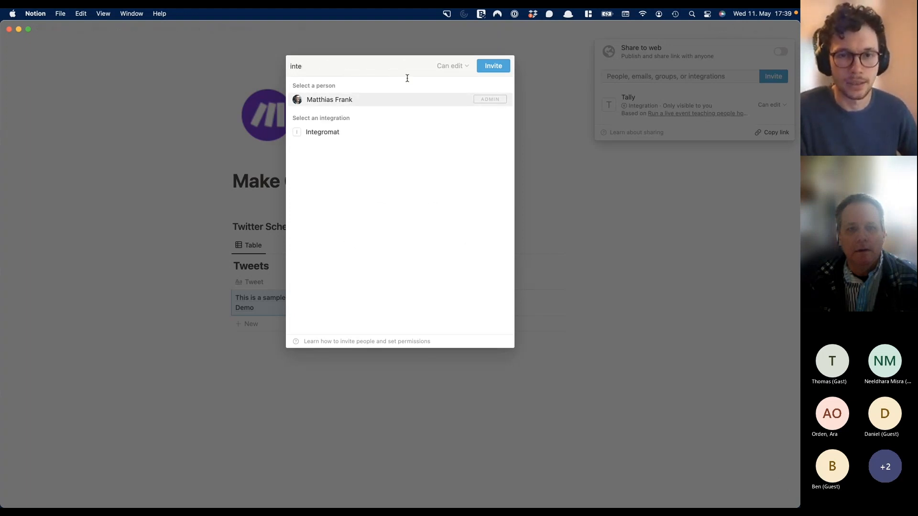
click(389, 131)
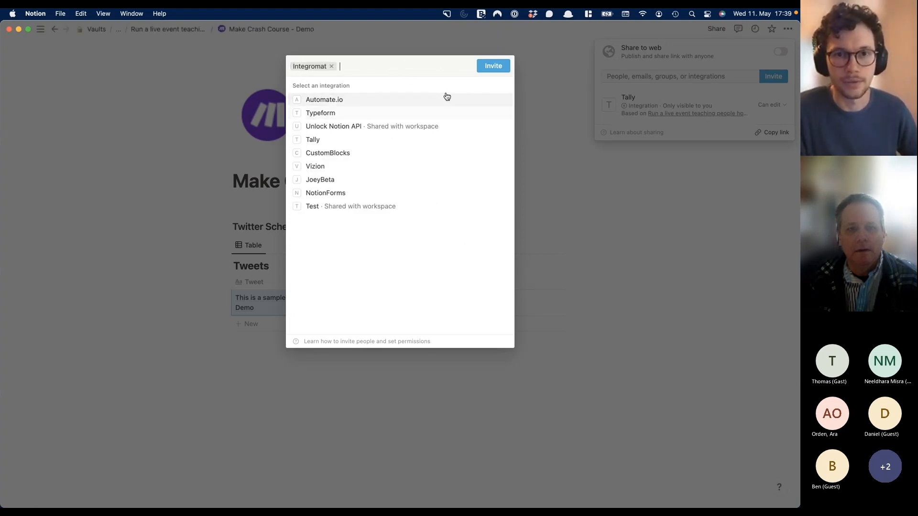
click(488, 69)
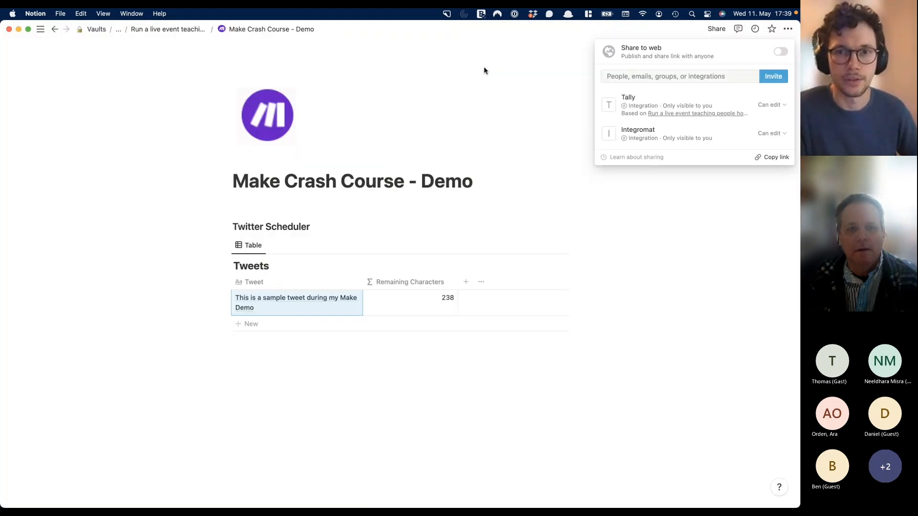
click(486, 120)
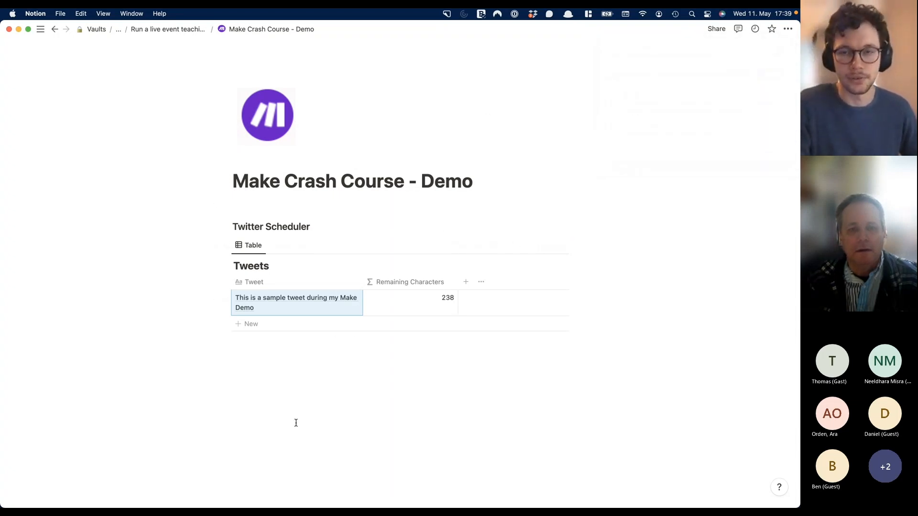
key(ctrl+Up)
- Search the Test scenario's first-module picker for 'notion' and open the Notion app
click(281, 383)
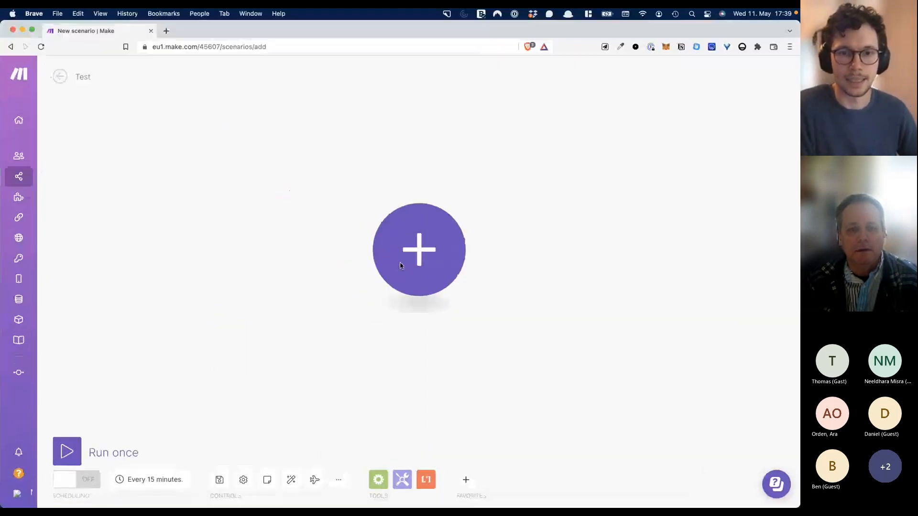
click(427, 236)
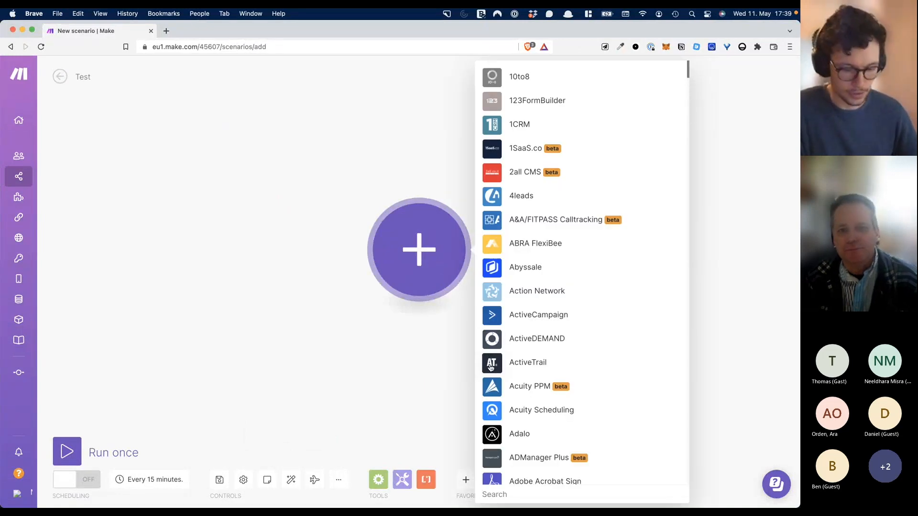
scroll(489, 367, down, 5)
text(notion)
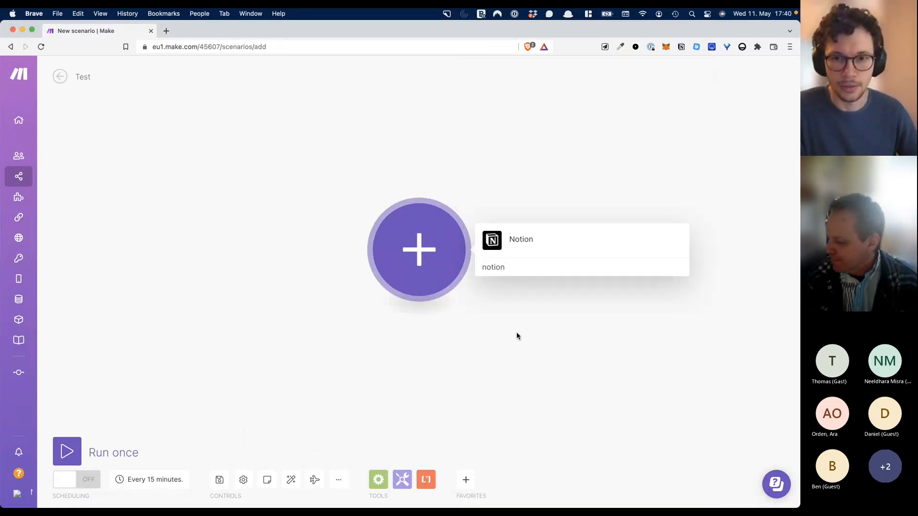
click(500, 240)
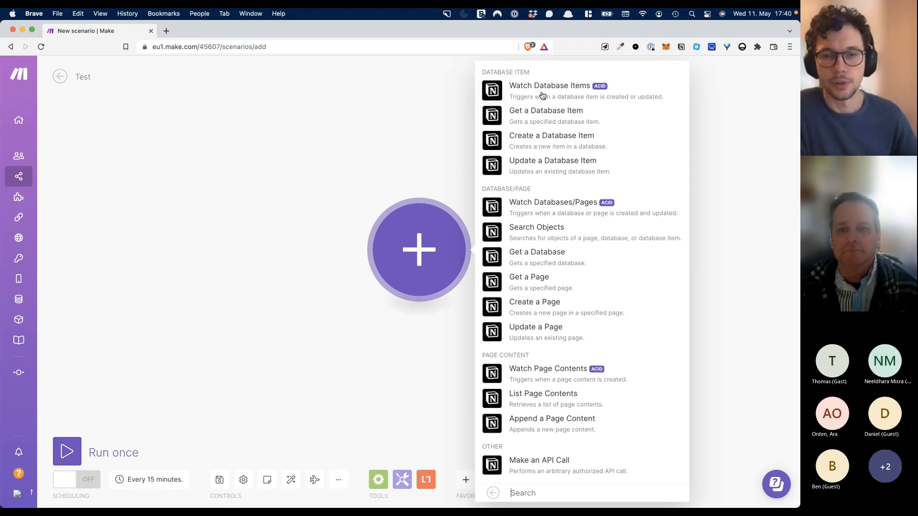
- Add the Watch Database Items trigger and start a new Notion connection, listing Public or Internal types
click(523, 92)
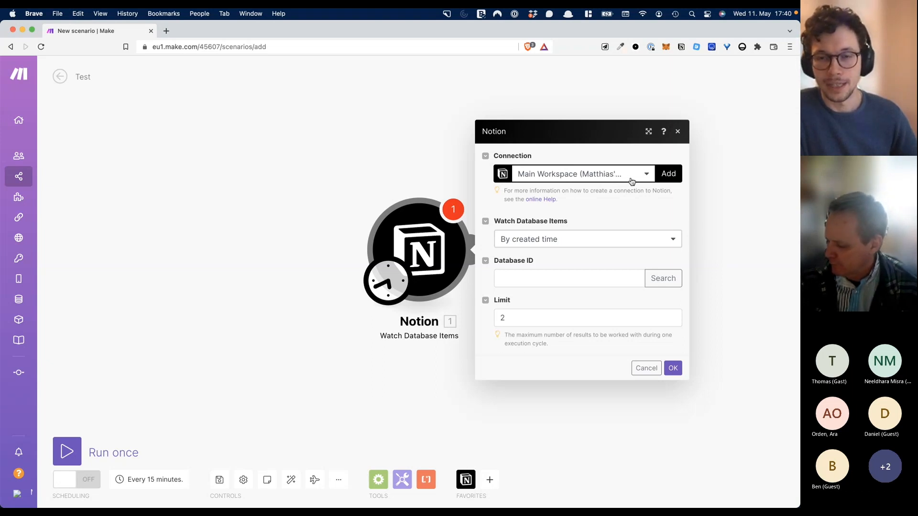
click(668, 174)
click(635, 176)
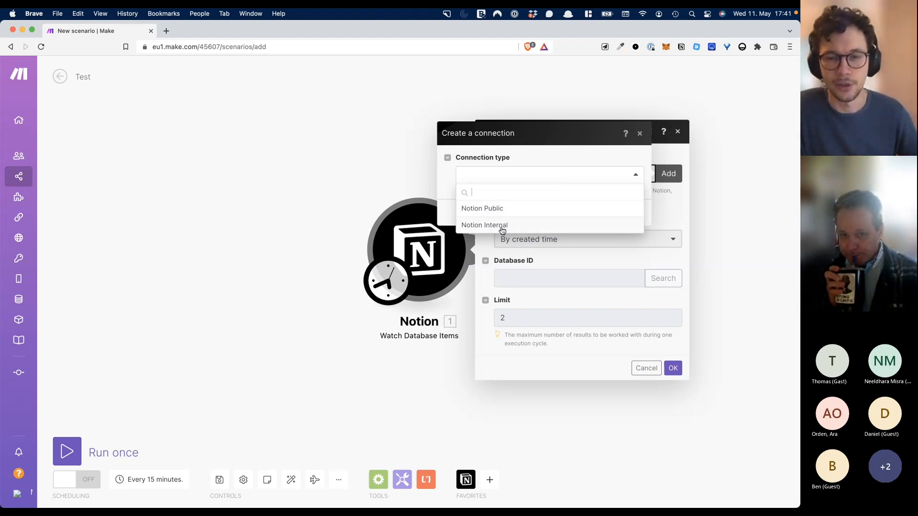
- Try a Notion Public connection, then cancel its failed authorization and keep the Main Workspace connection
click(506, 209)
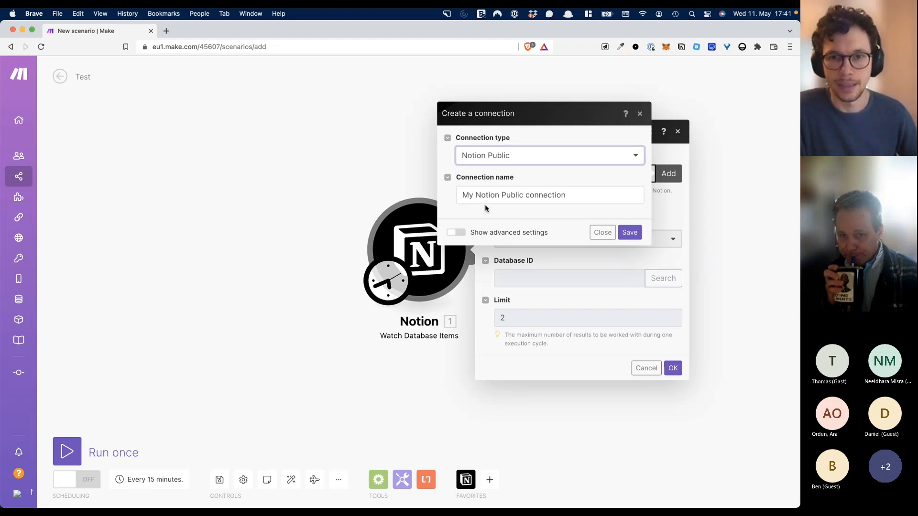
click(630, 232)
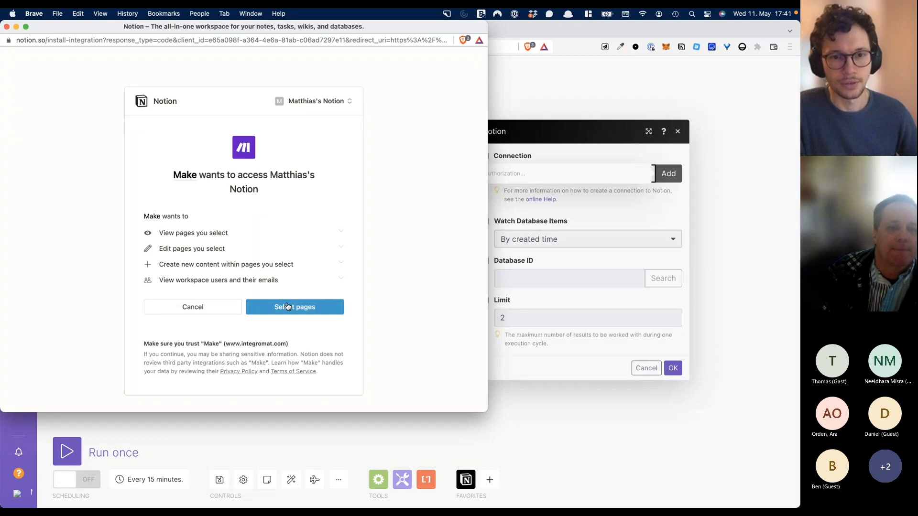
drag(48, 29, 91, 45)
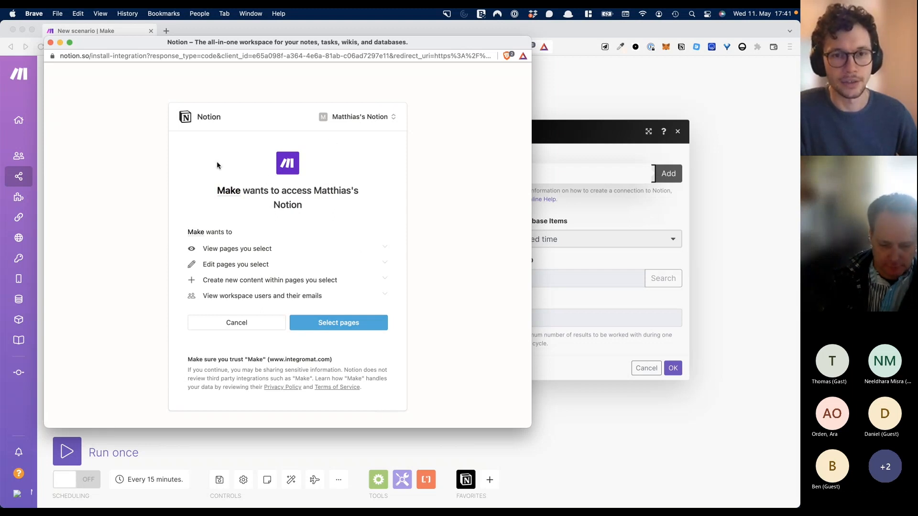
click(50, 43)
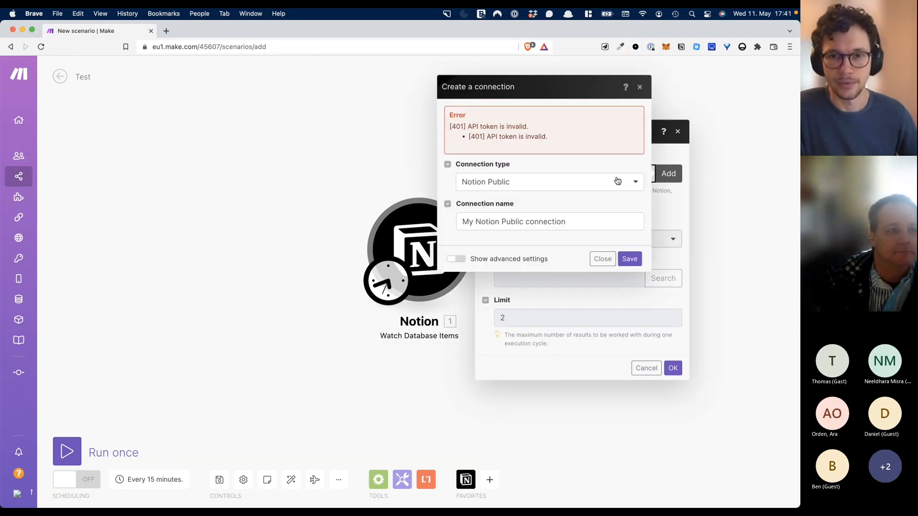
click(638, 86)
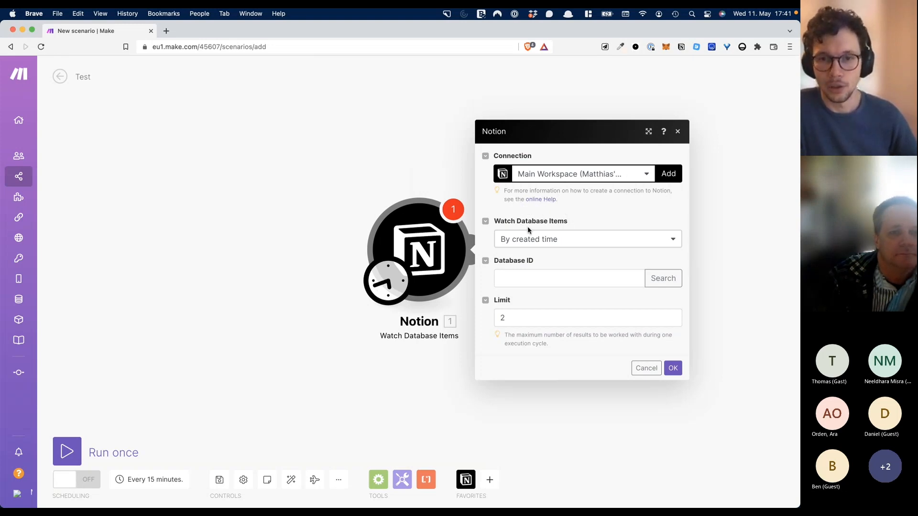
- Change the Notion trigger's Watch Database Items option from created time to By updated time
click(657, 242)
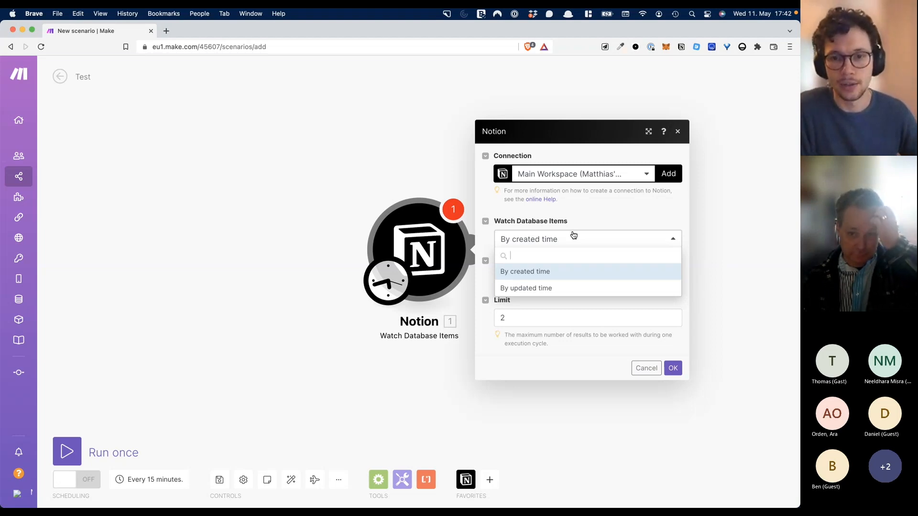
click(519, 289)
key(ctrl+Up)
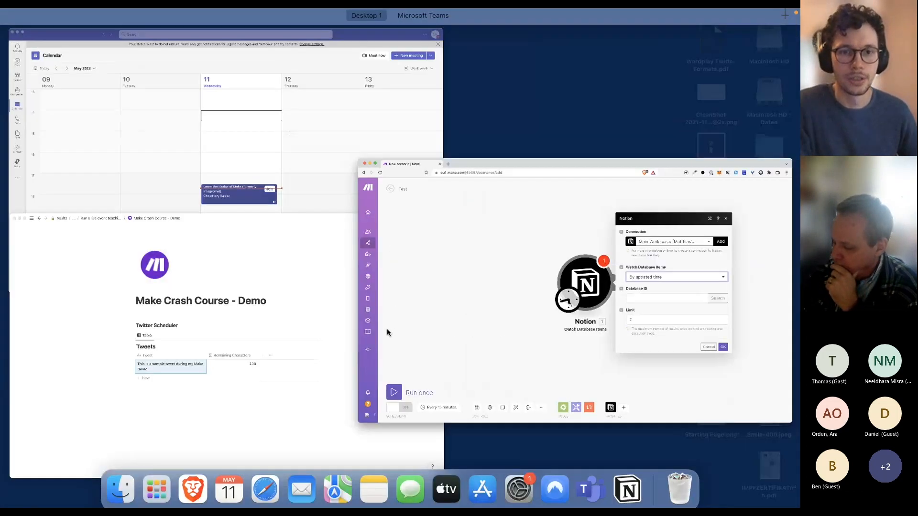
- Add a new 'Updated' property of type Checkbox to Notion's Tweets table
click(234, 327)
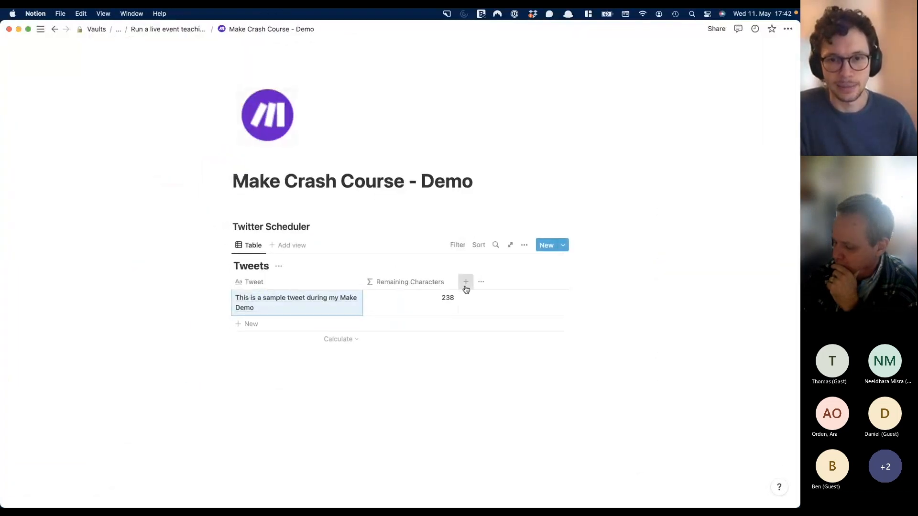
click(465, 282)
text(Updated)
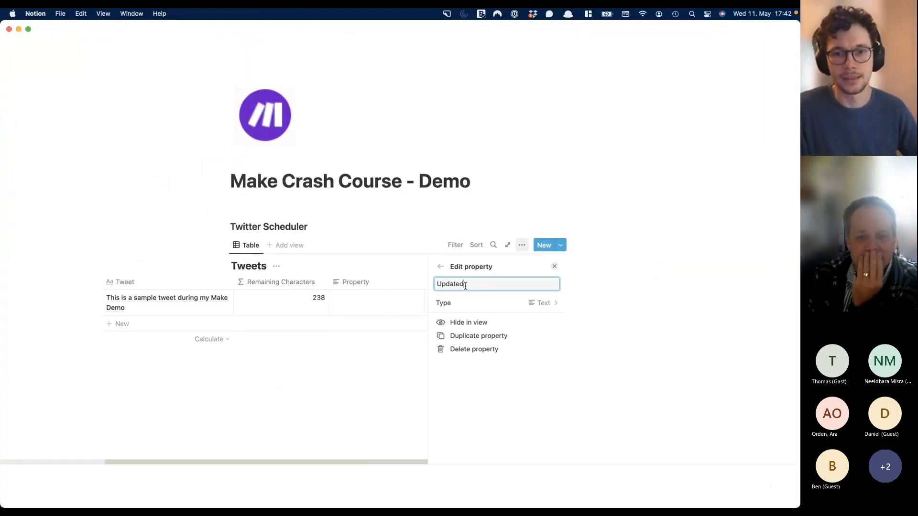
click(493, 304)
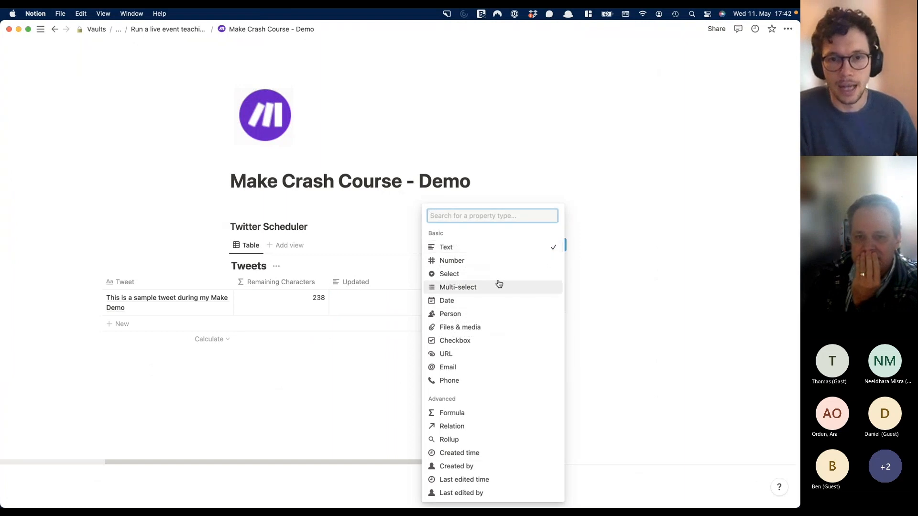
click(475, 345)
click(391, 180)
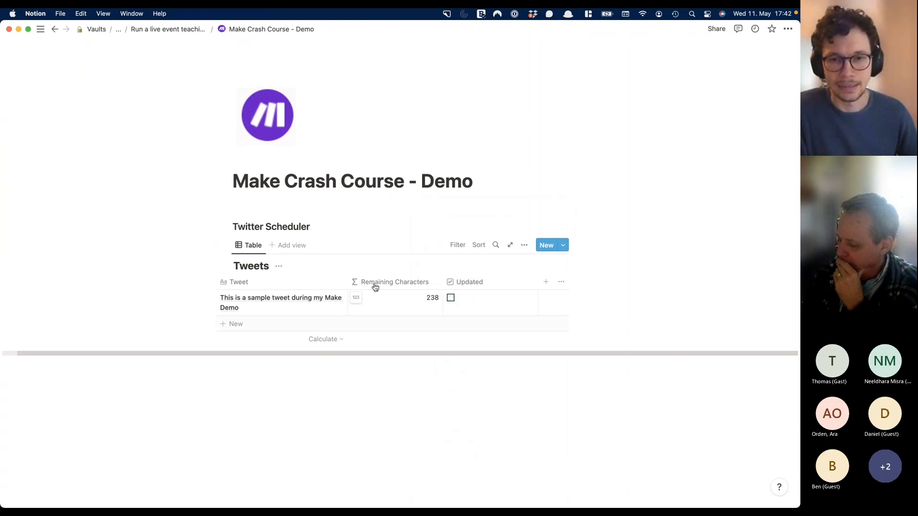
key(ctrl+Up)
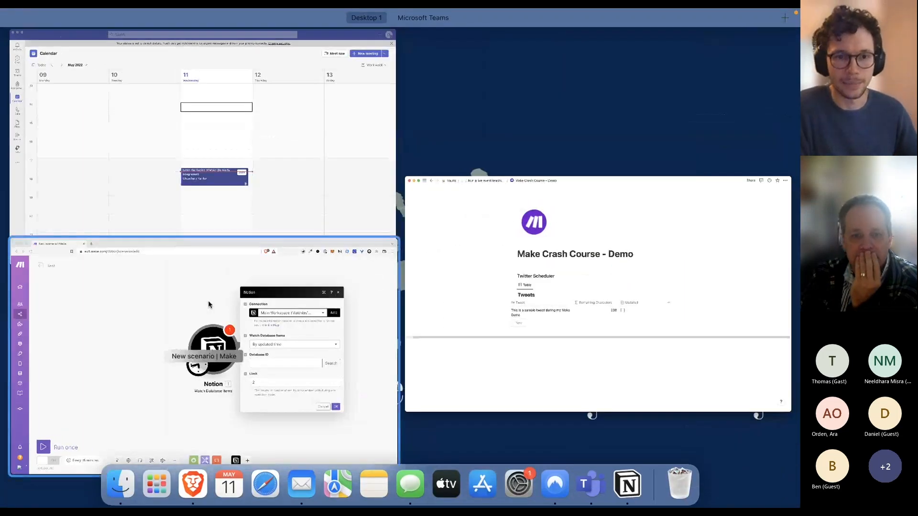
- Try filling the Notion trigger's Database ID field in Make, closing the database search unused
click(241, 295)
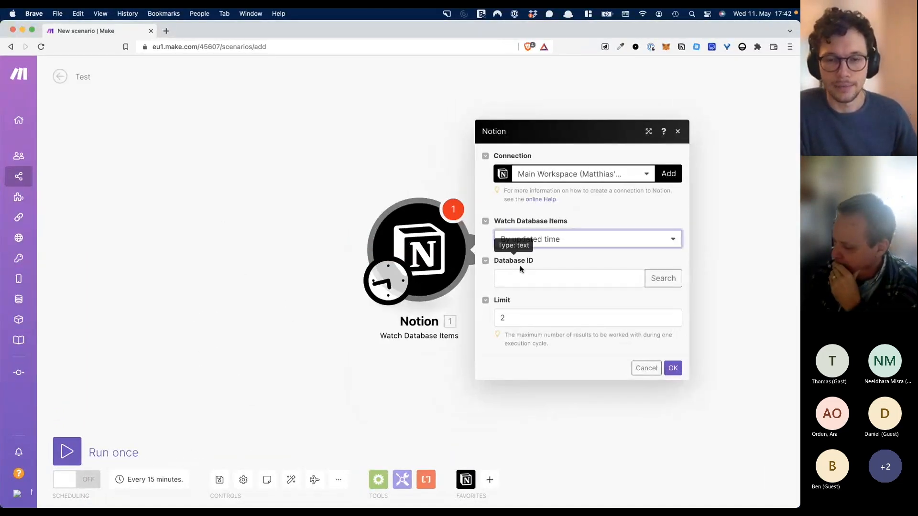
click(546, 284)
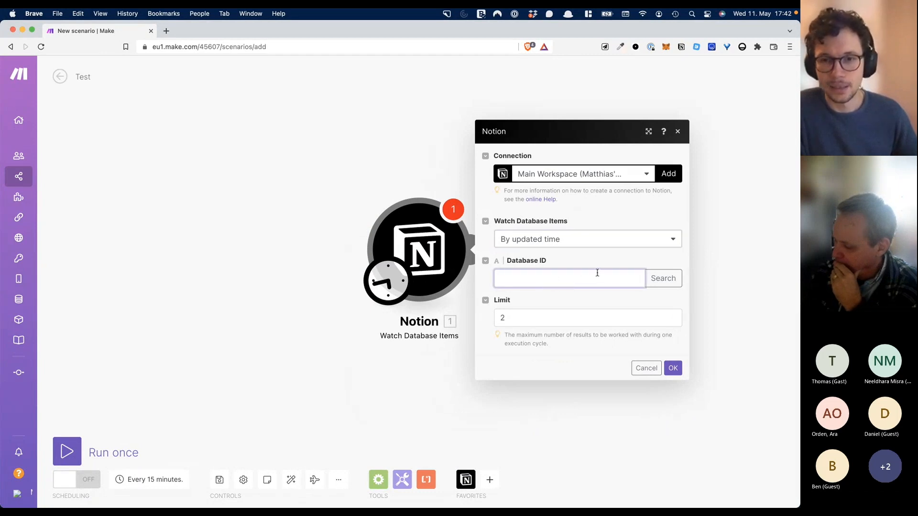
click(663, 279)
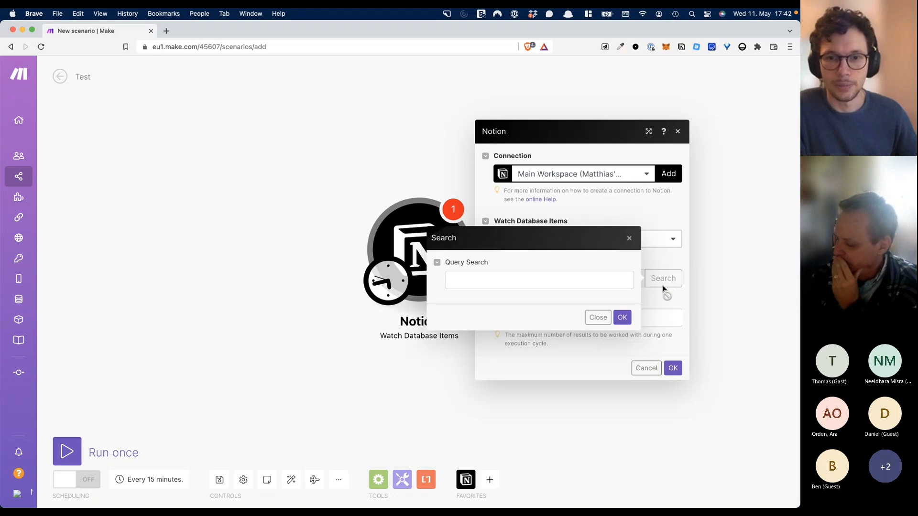
click(576, 278)
click(630, 239)
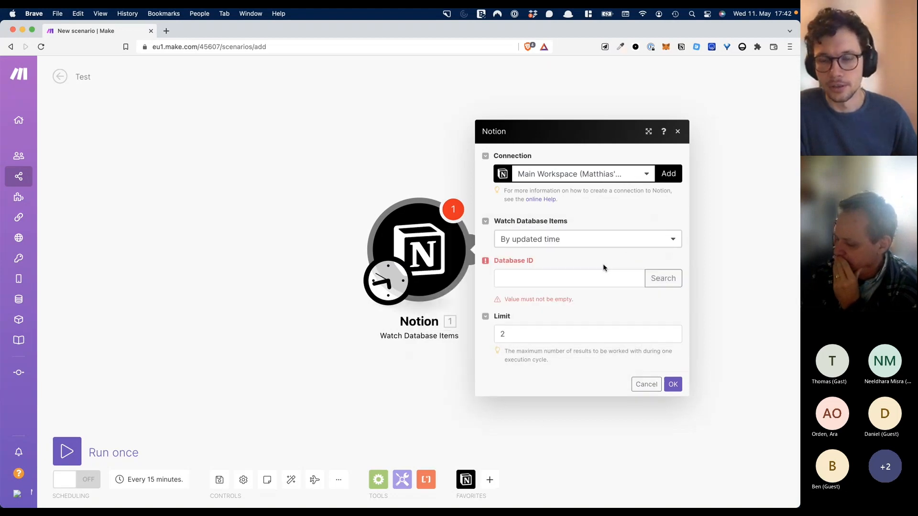
click(572, 279)
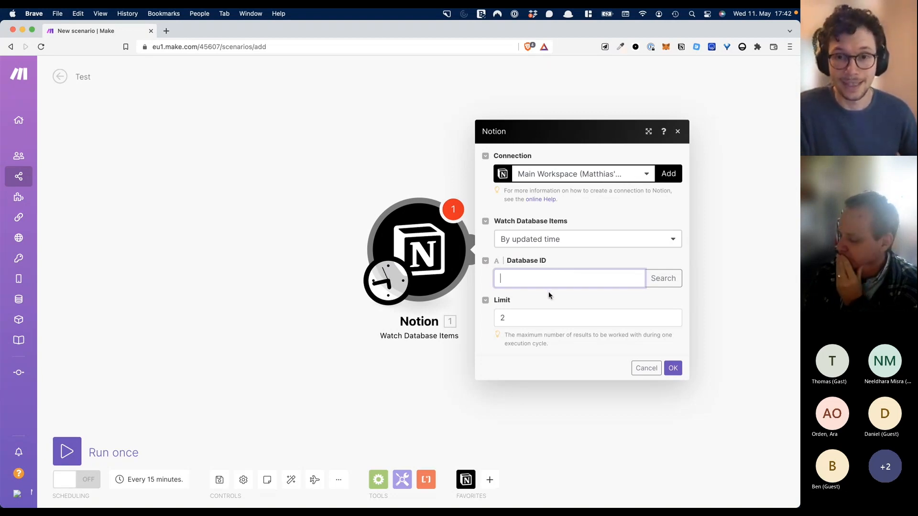
- Switch from the Make window to the Notion app window
key(super+Tab)
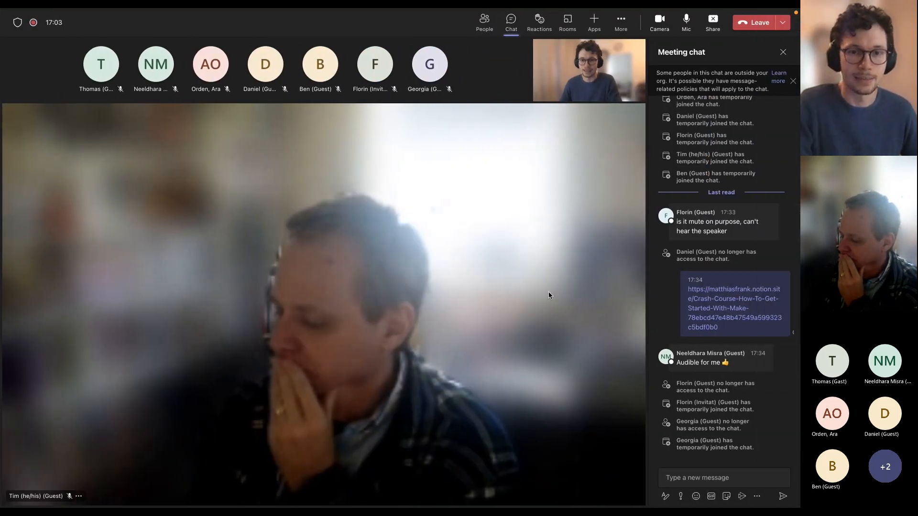
key(super+Tab)
key(ctrl+Up)
click(341, 318)
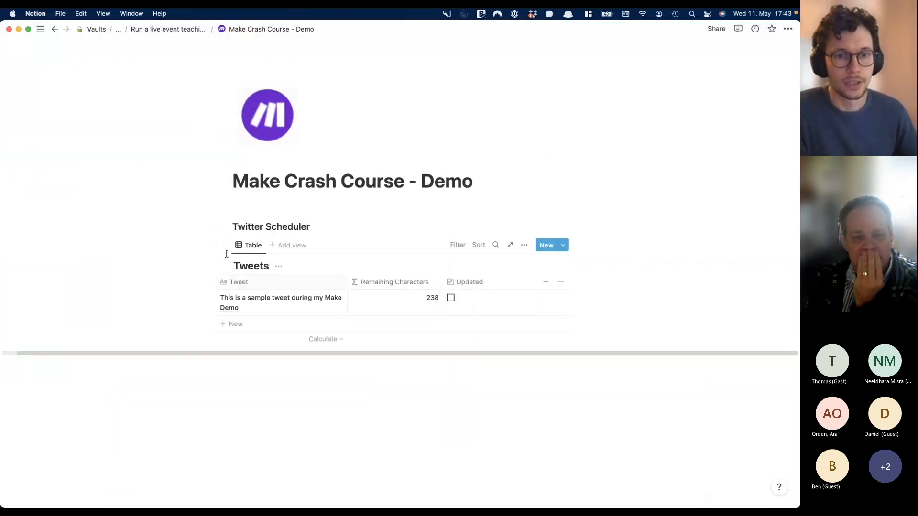
- Open the Tweets database block as a full page and copy its link from Share
click(227, 245)
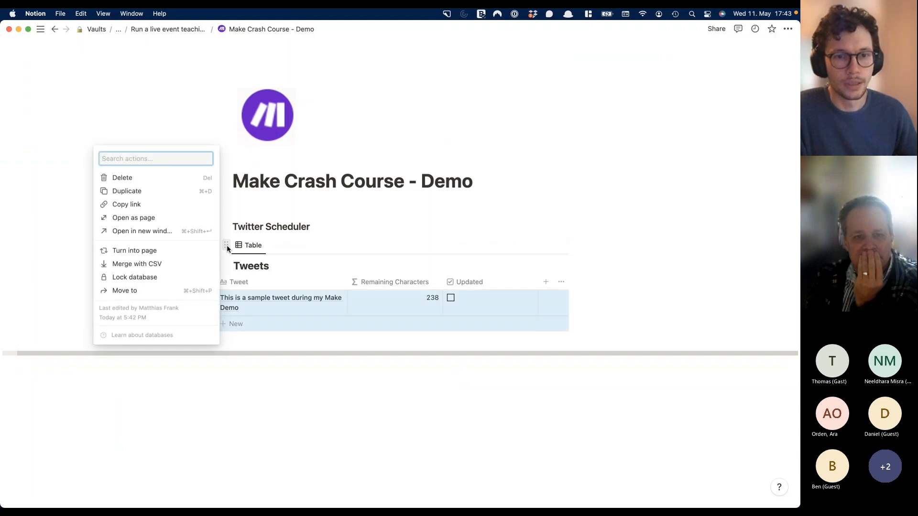
right_click(227, 245)
click(228, 243)
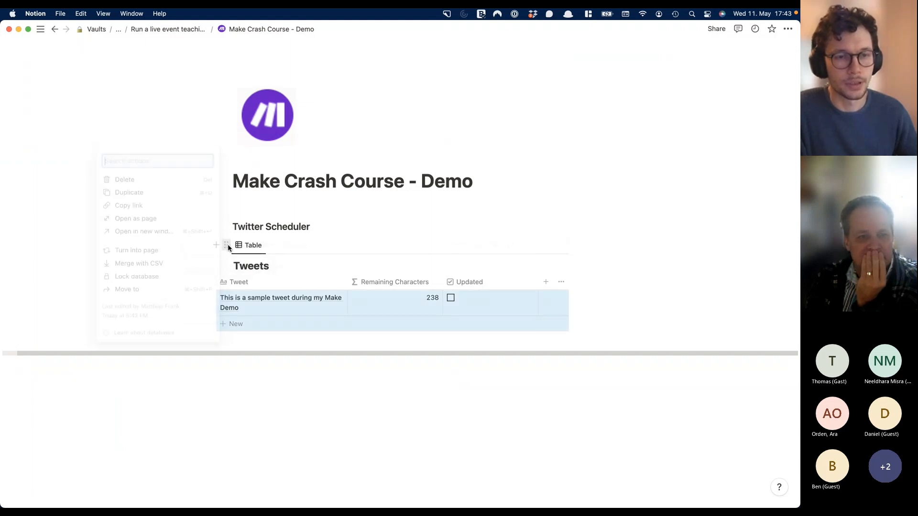
click(181, 220)
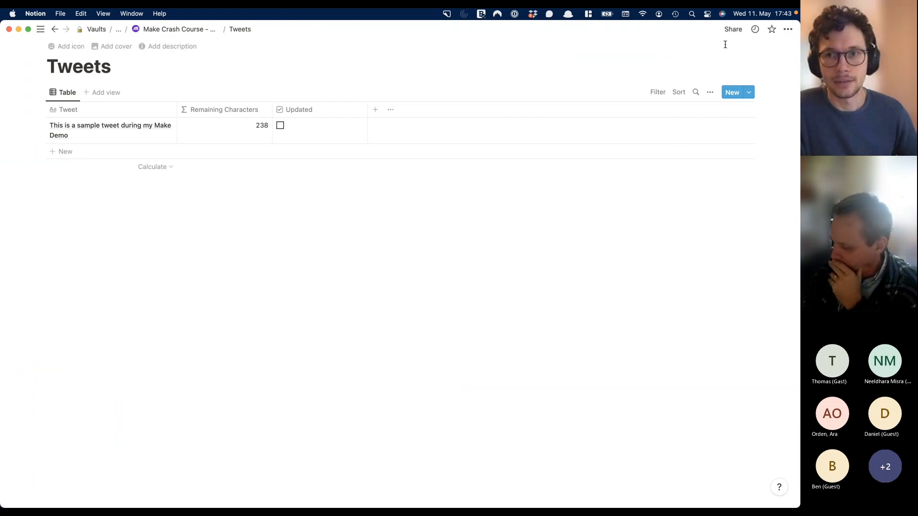
click(734, 31)
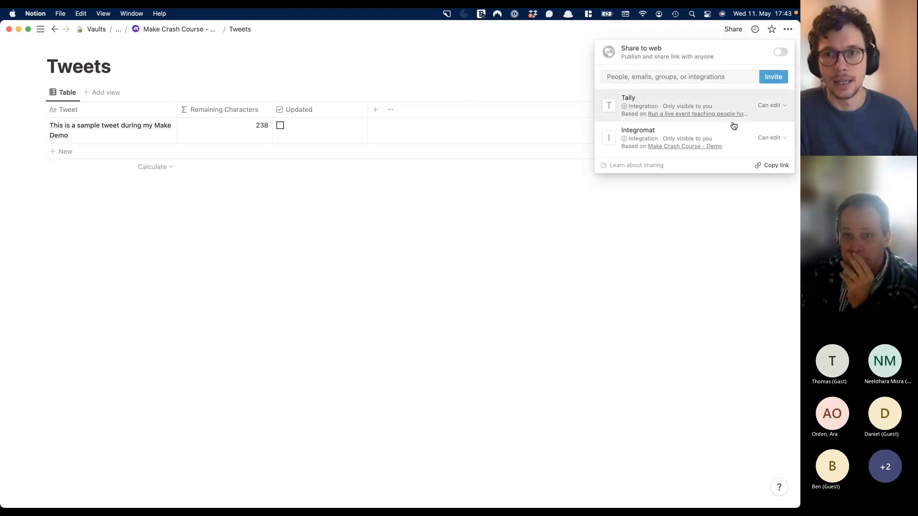
click(782, 166)
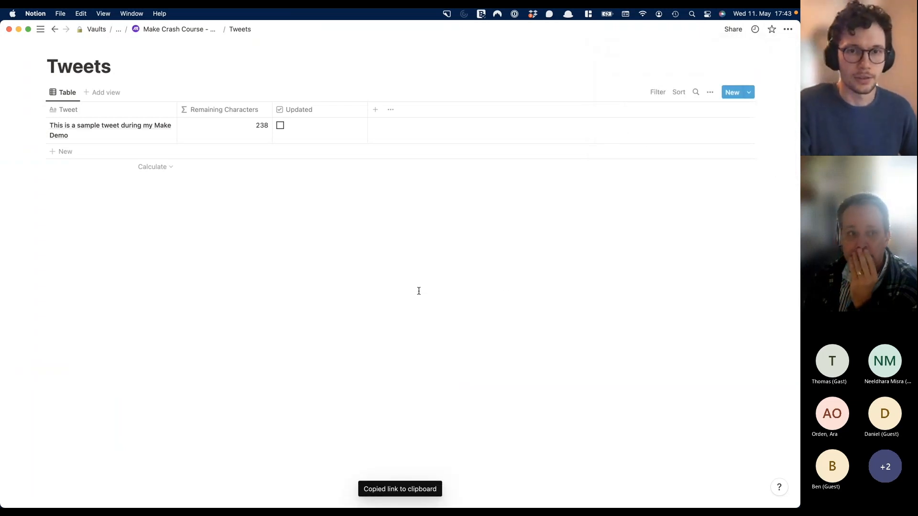
key(ctrl+Up)
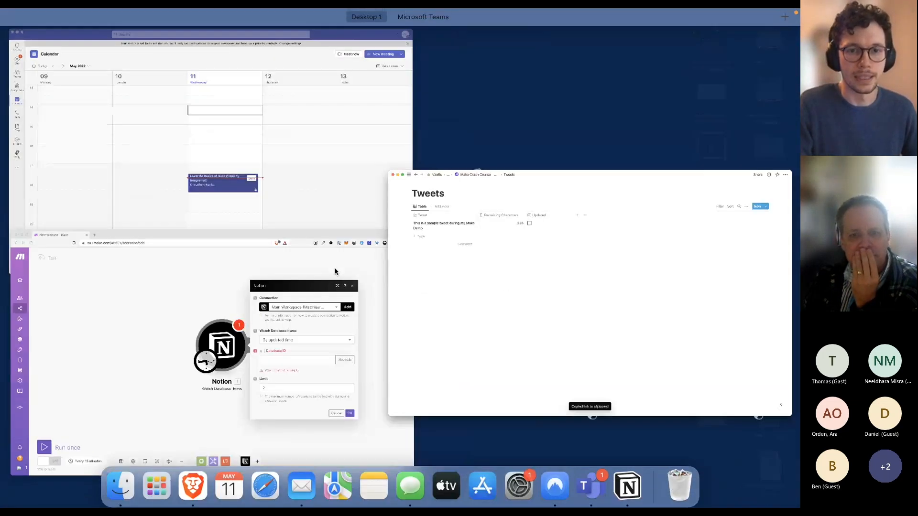
- Paste the Tweets link into a new Brave tab and copy its database ID portion
click(187, 296)
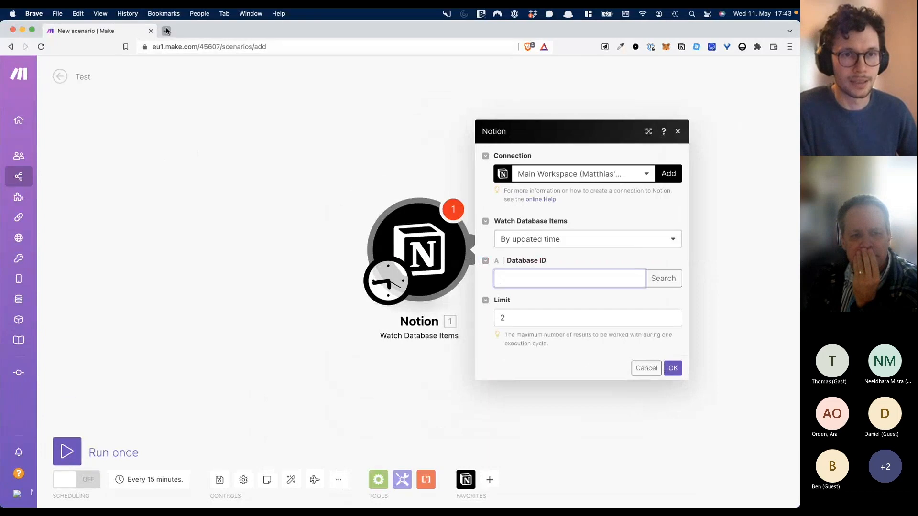
click(167, 30)
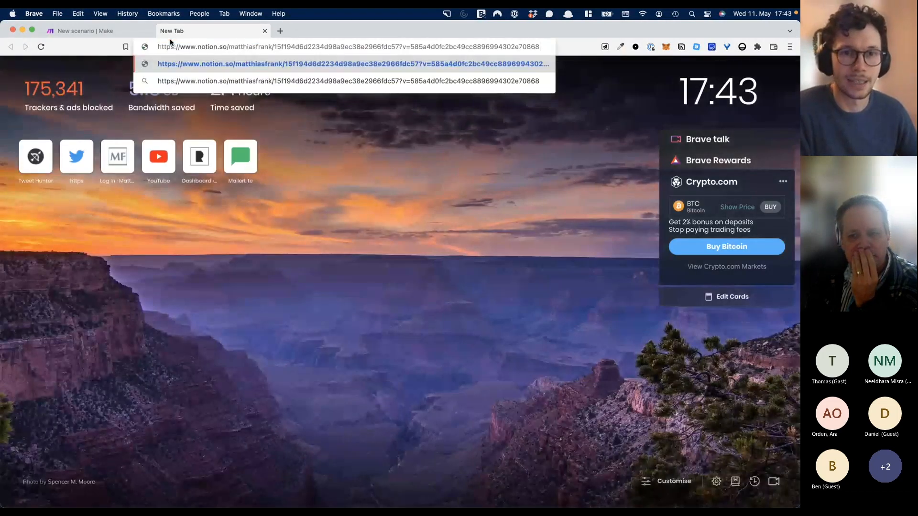
drag(275, 47, 396, 44)
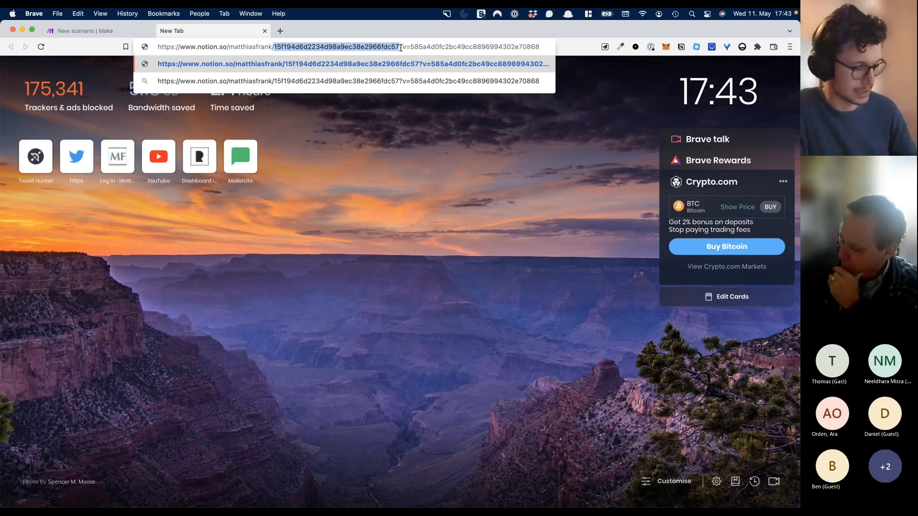
click(119, 25)
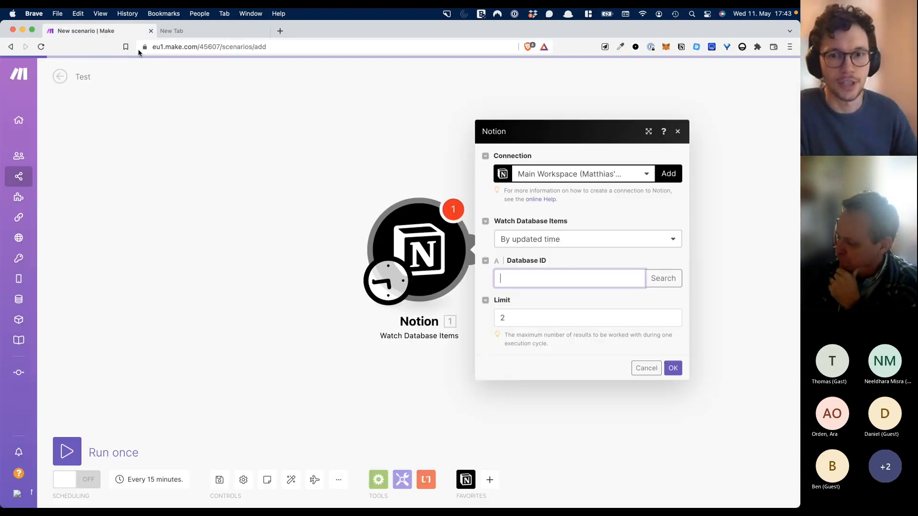
- Paste the Tweets database ID into the Database ID field and confirm the Notion module settings
key(super+v)
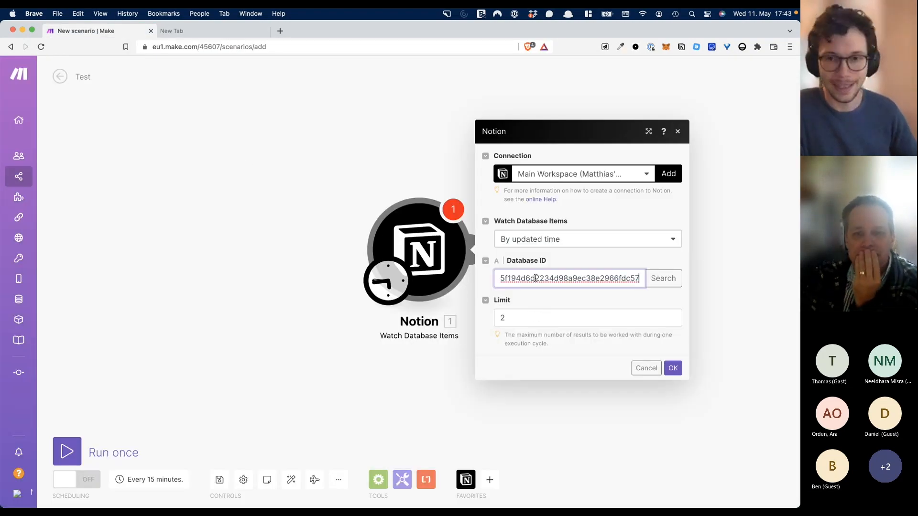
click(511, 318)
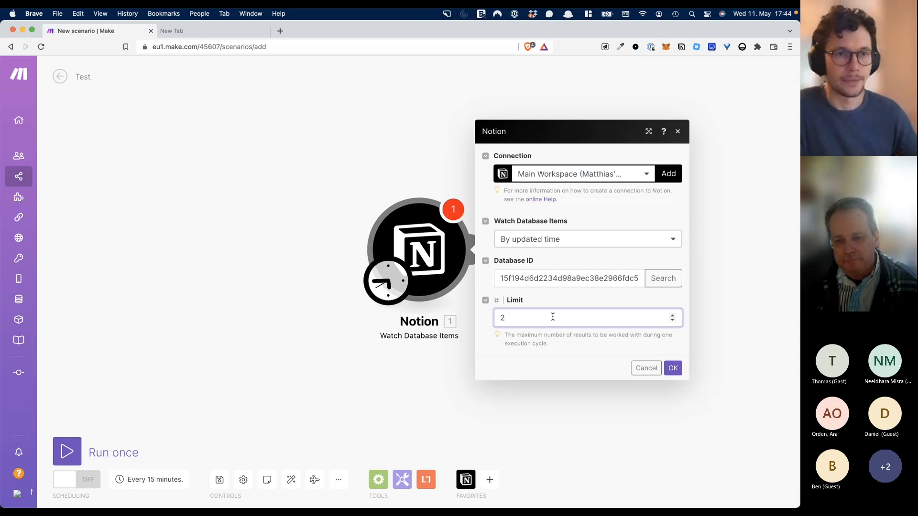
key(Return)
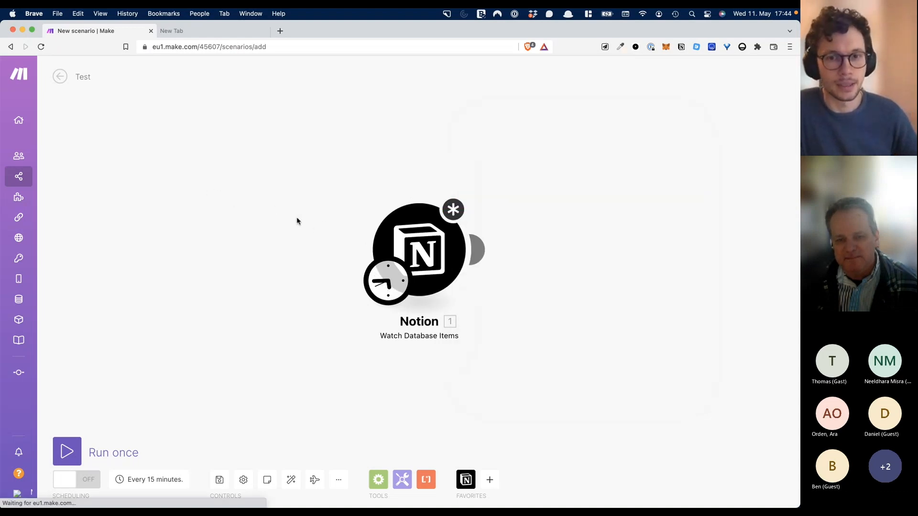
super+click(48, 120)
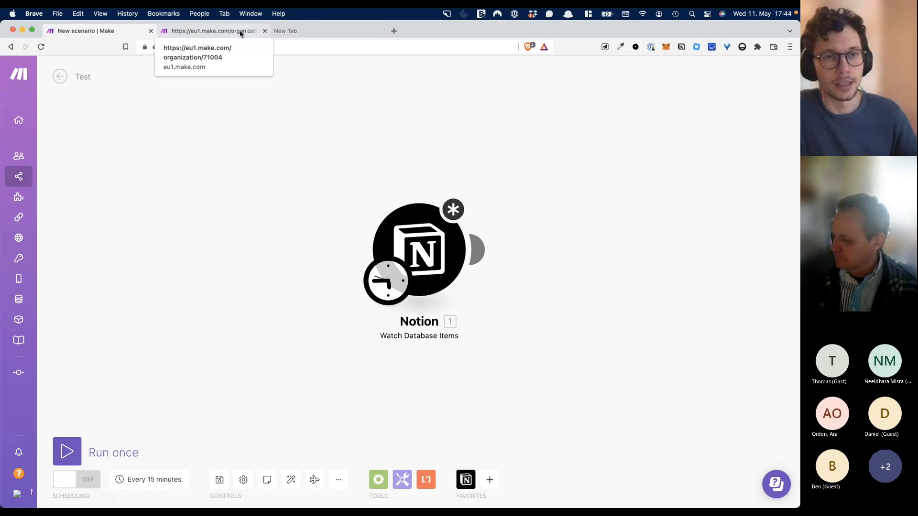
- Check the My Lab dashboard's operations usage, about 824 of 10,000, after a brief Teams detour
click(241, 32)
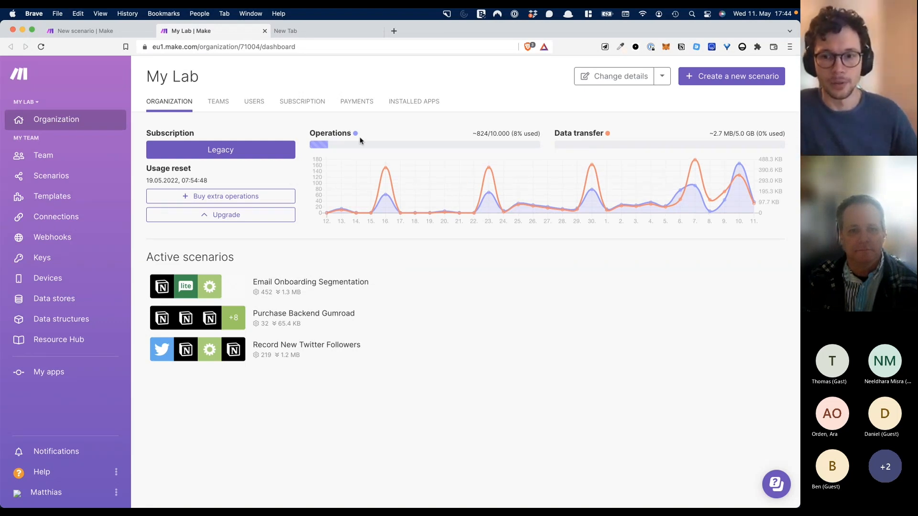
key(super+Tab)
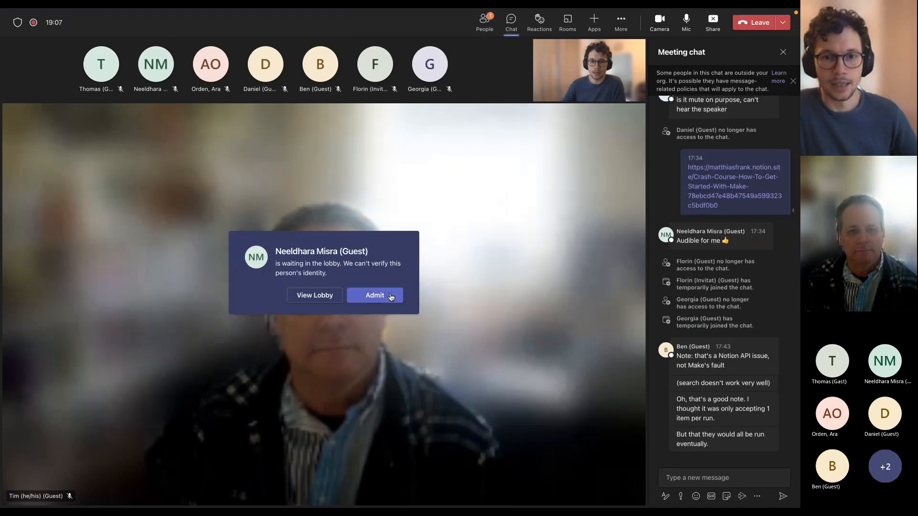
click(391, 297)
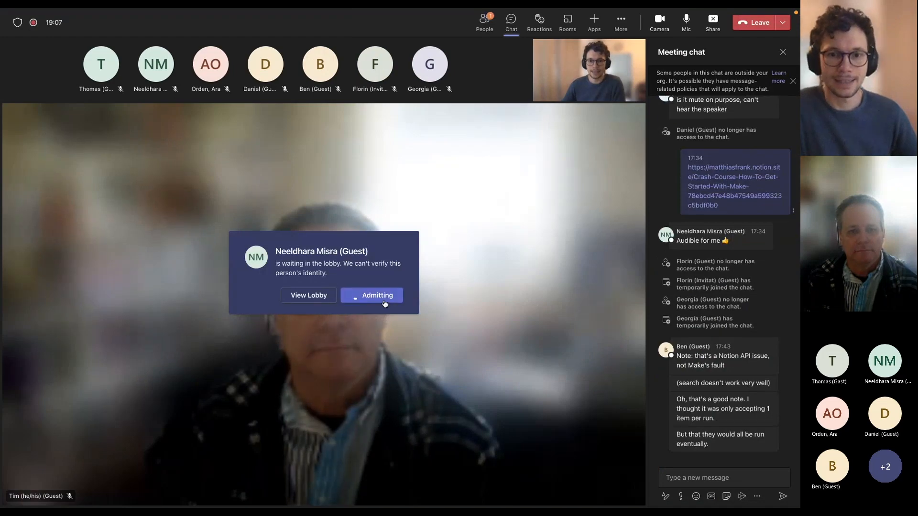
key(ctrl+Left)
key(ctrl+Up)
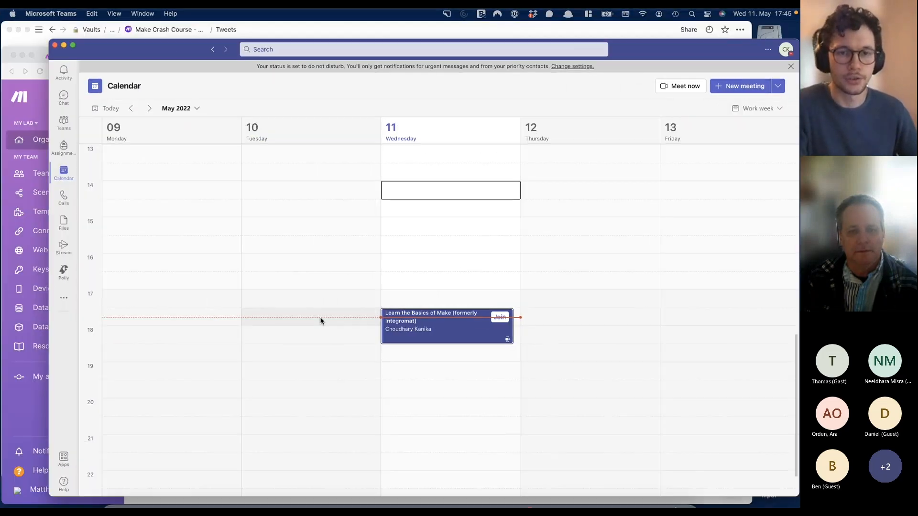
click(220, 313)
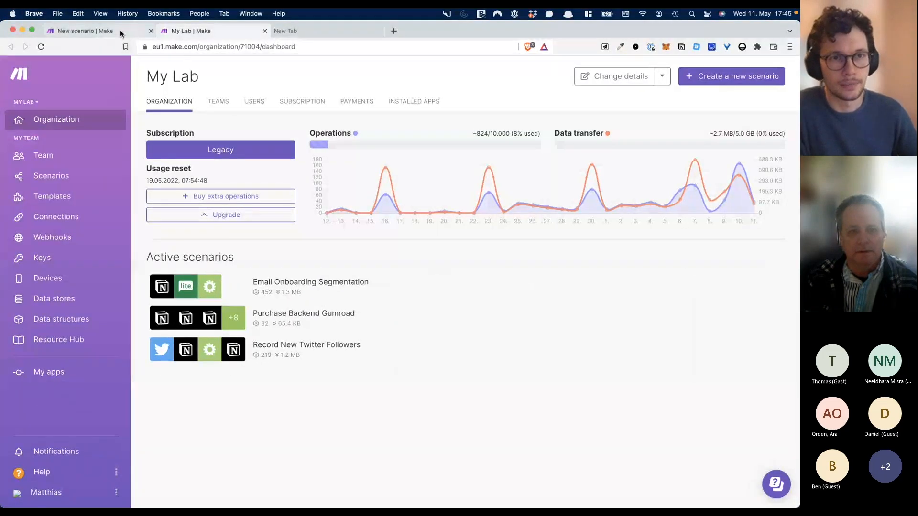
- Reopen the Notion Watch Database Items module, review its Limit value, and confirm with OK
click(82, 30)
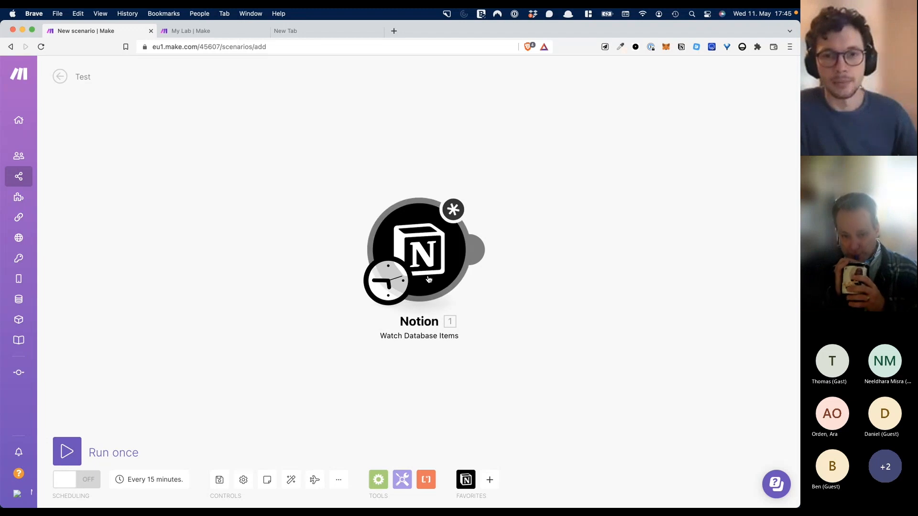
click(421, 260)
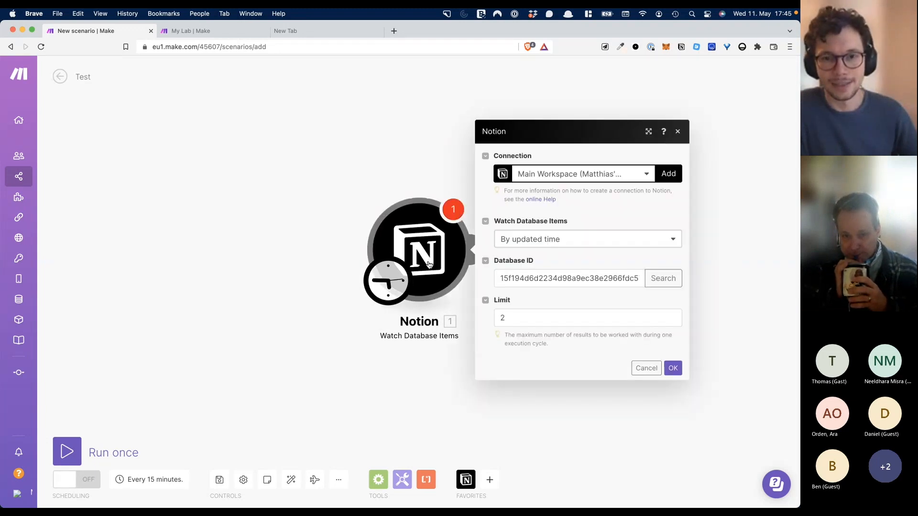
click(514, 319)
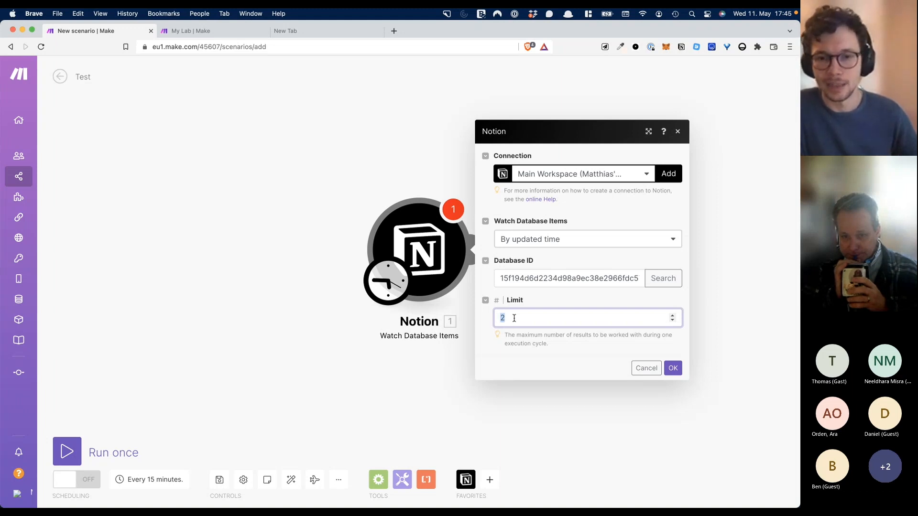
click(438, 186)
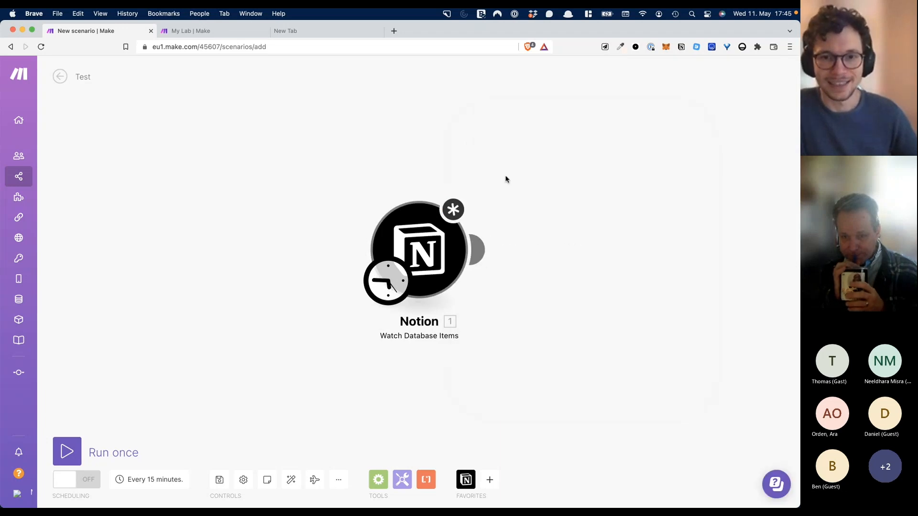
click(402, 240)
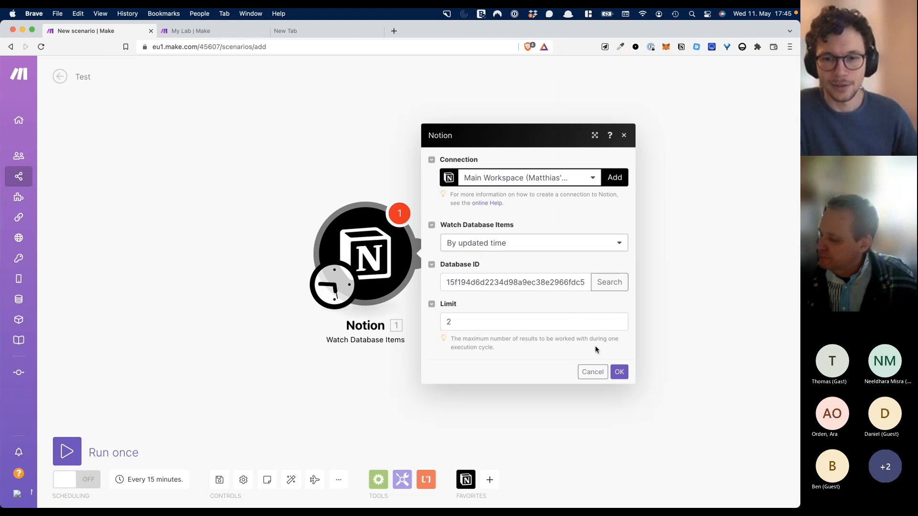
click(619, 372)
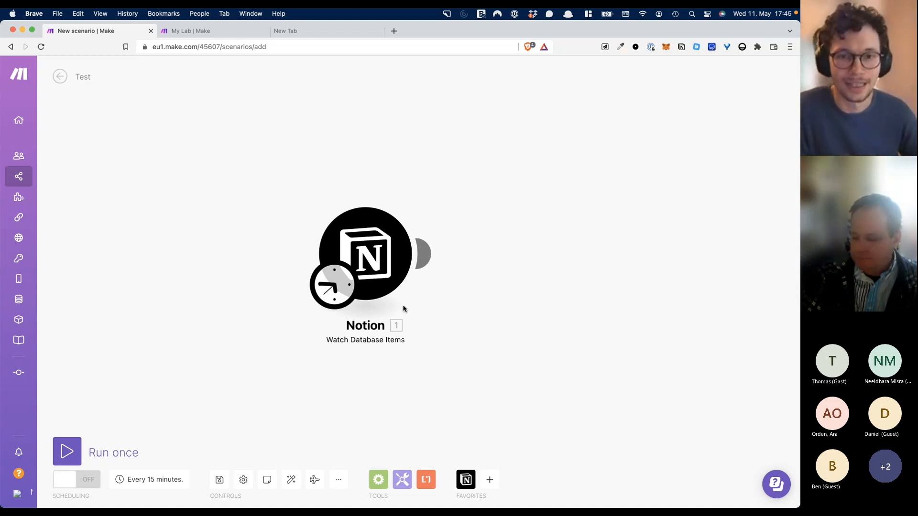
- Run the scenario once, then run only the Notion trigger, which returns 1 bundle
right_click(375, 250)
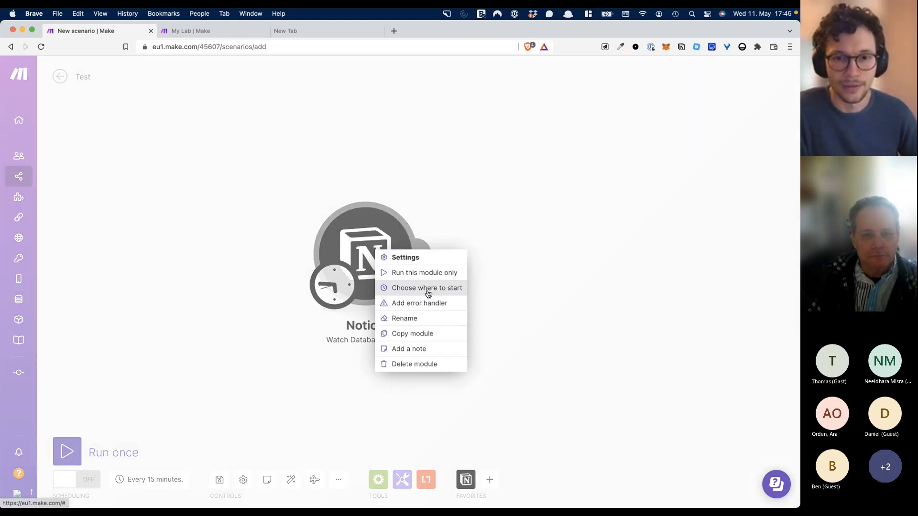
click(186, 298)
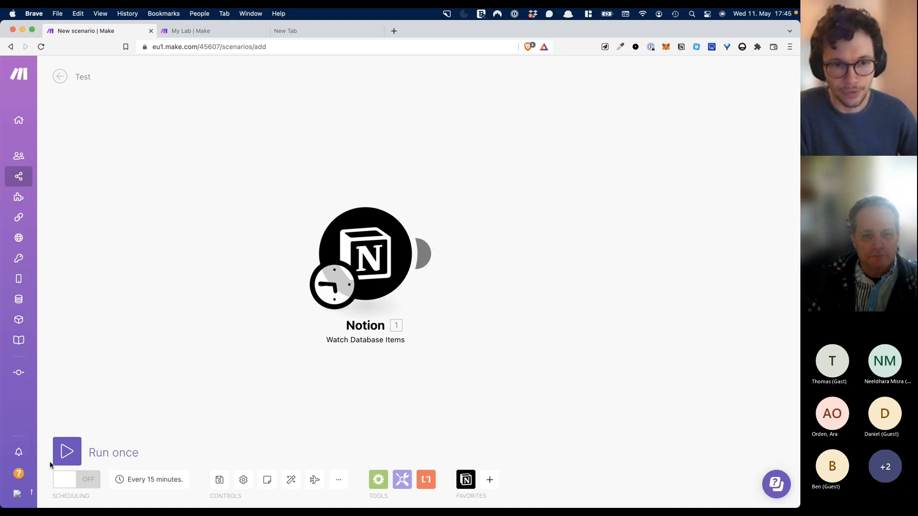
click(76, 453)
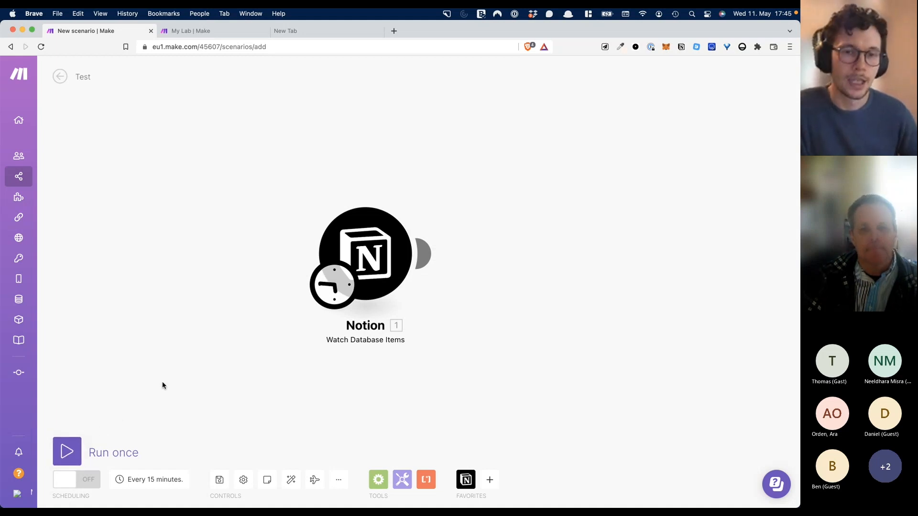
right_click(357, 234)
click(377, 259)
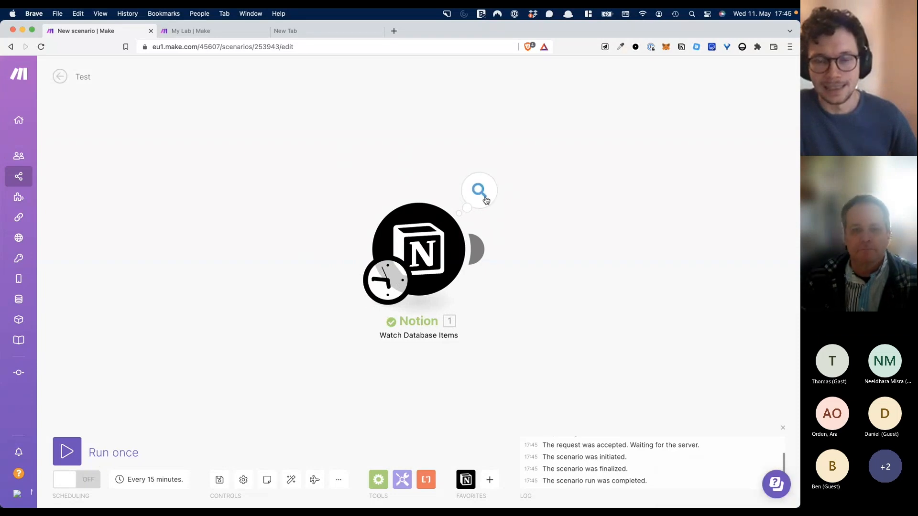
click(484, 200)
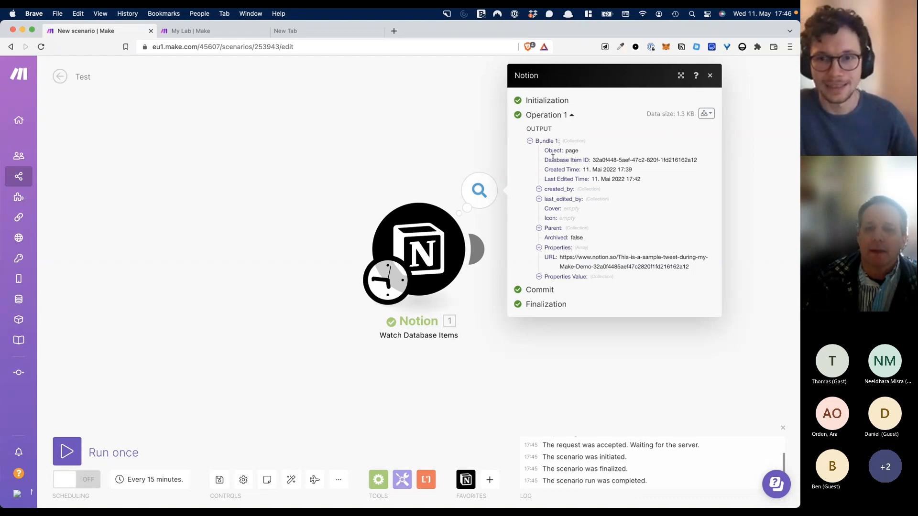
click(539, 278)
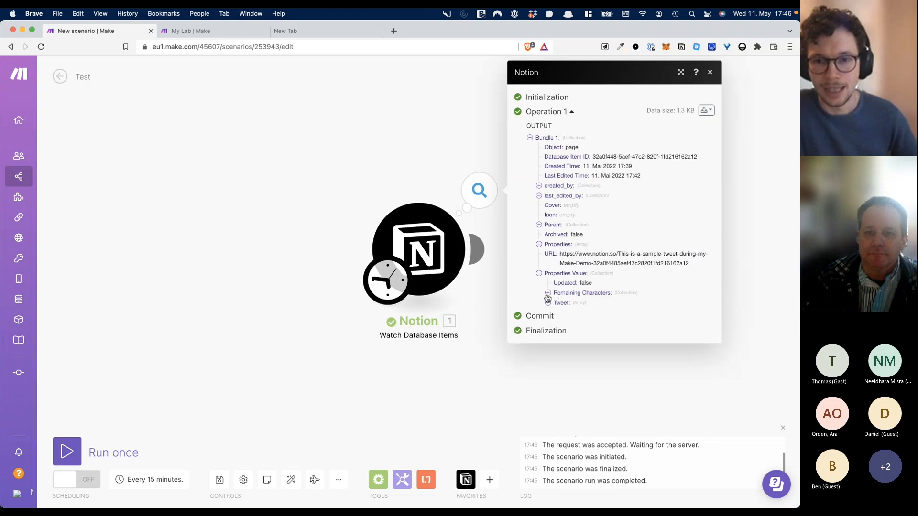
click(549, 296)
click(548, 322)
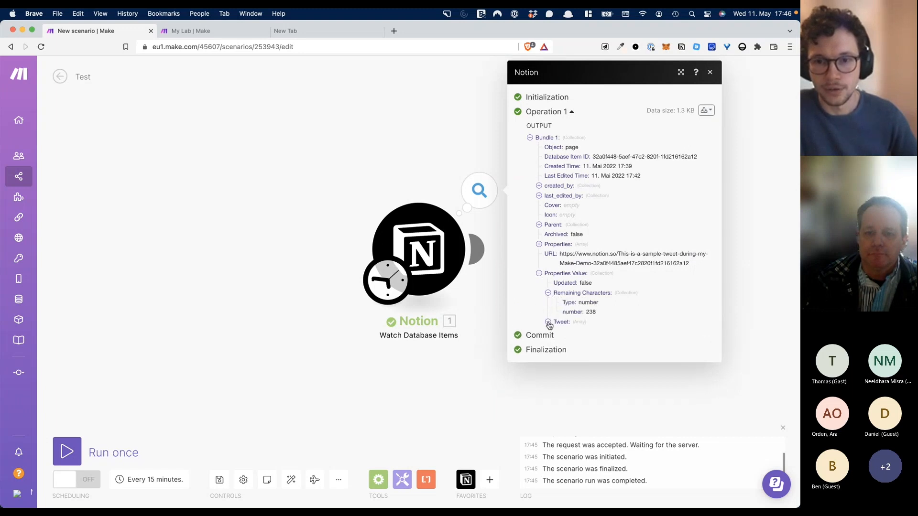
click(560, 332)
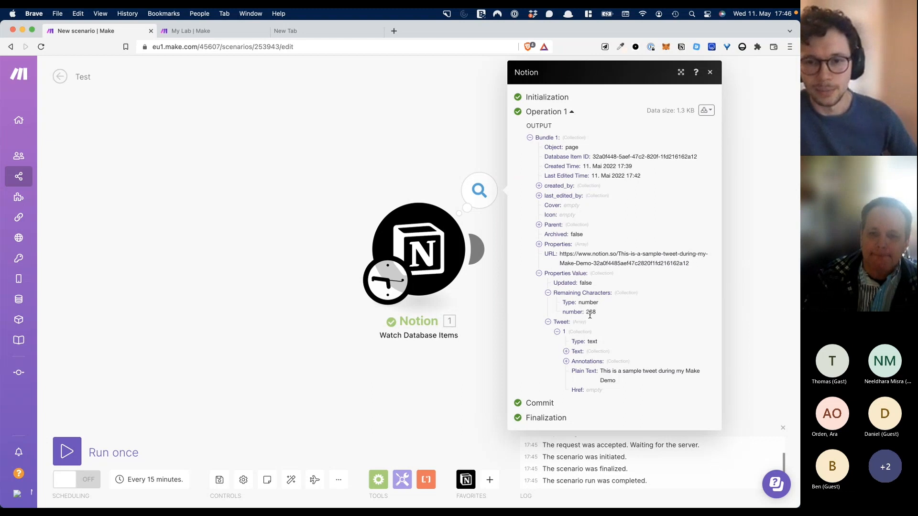
click(434, 187)
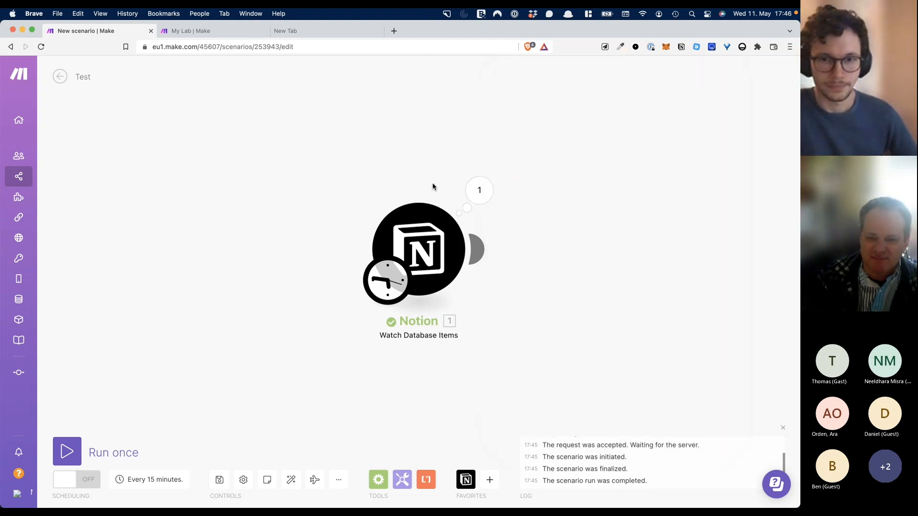
- Add a second module after the Notion trigger and choose Buffer as its app
drag(576, 285, 432, 297)
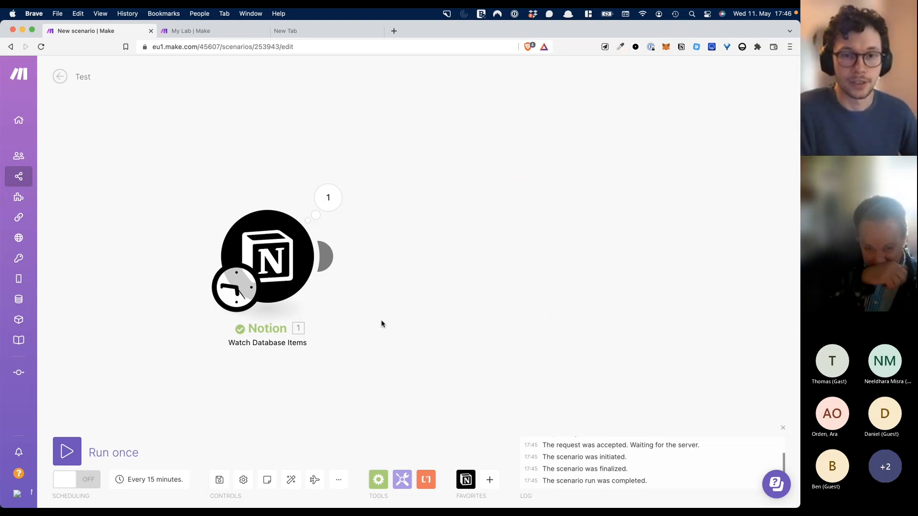
click(328, 259)
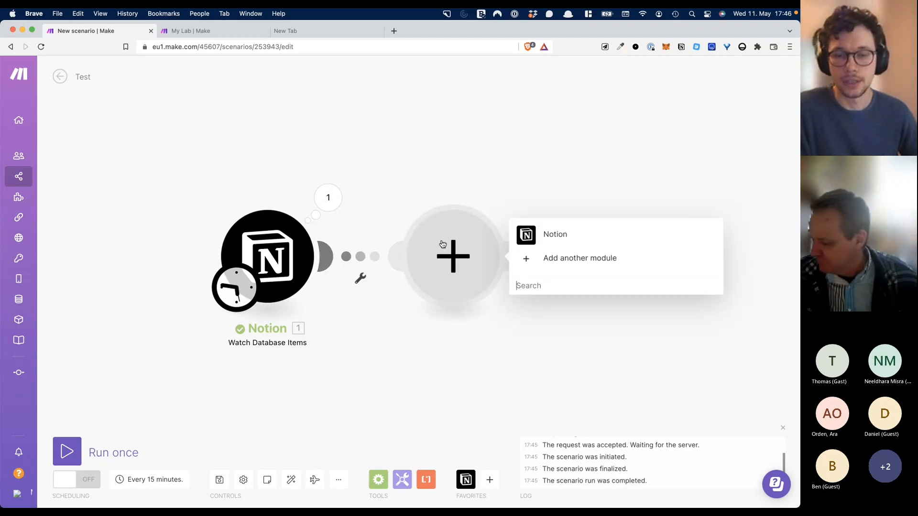
text(twi)
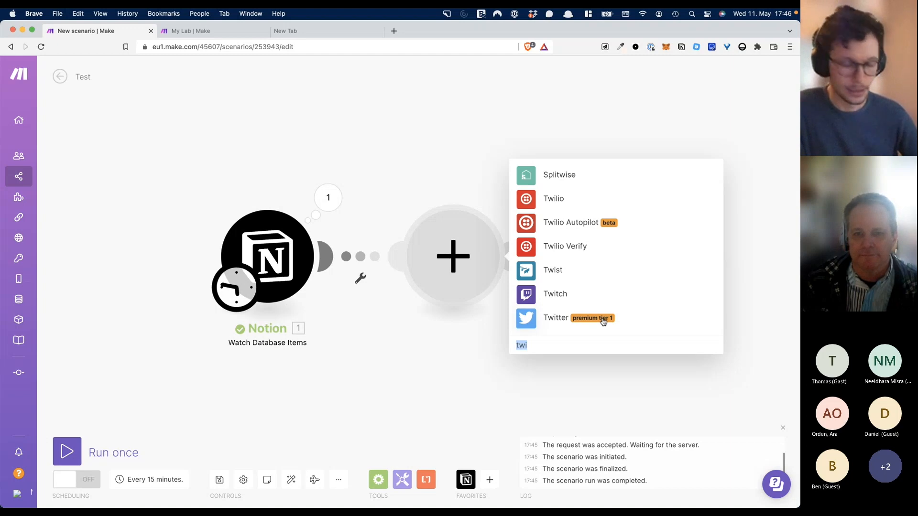
text(buffer)
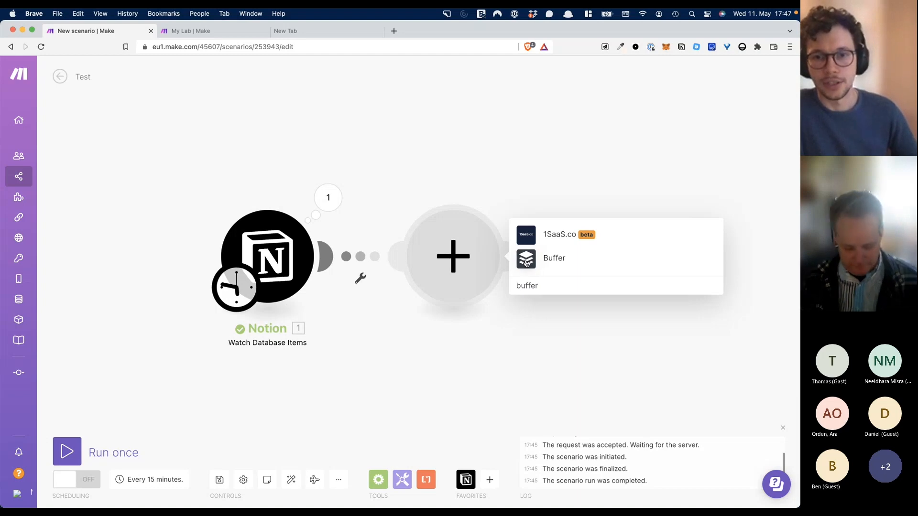
click(526, 263)
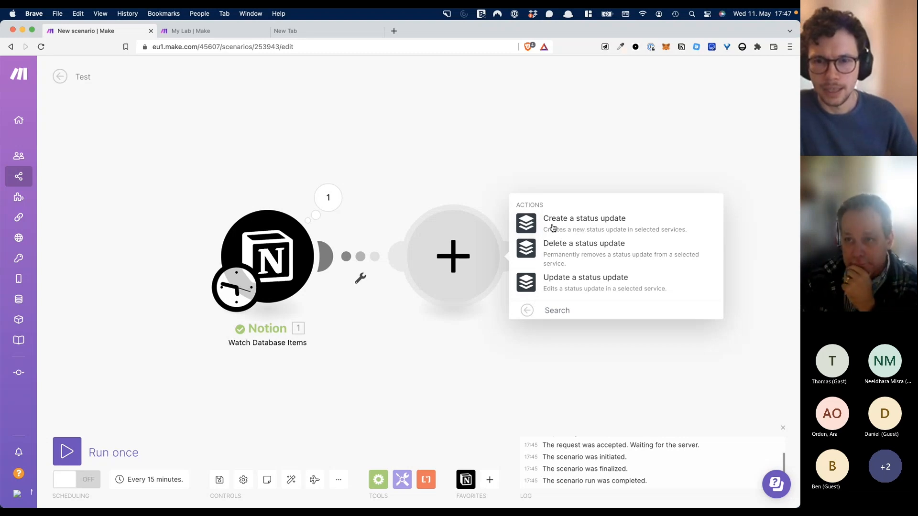
- Make it a Buffer Create a status update step posting to the Twitter profile
click(524, 223)
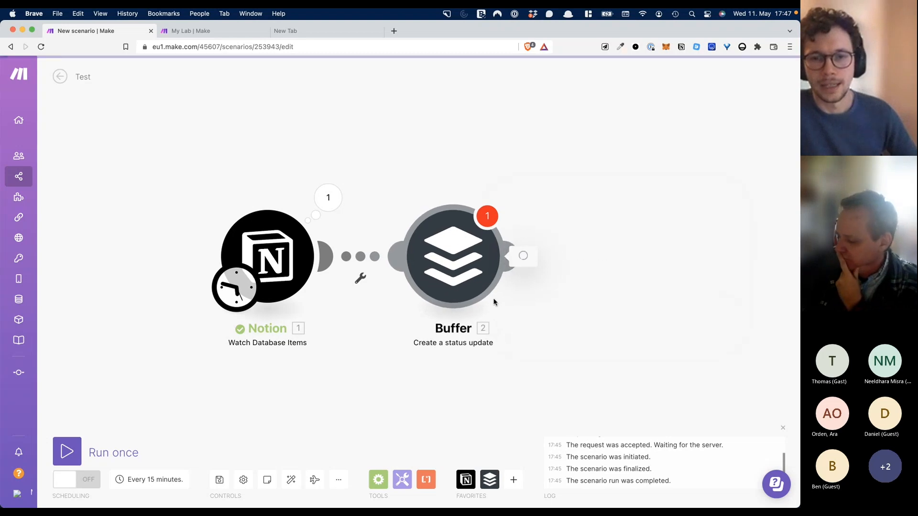
click(478, 253)
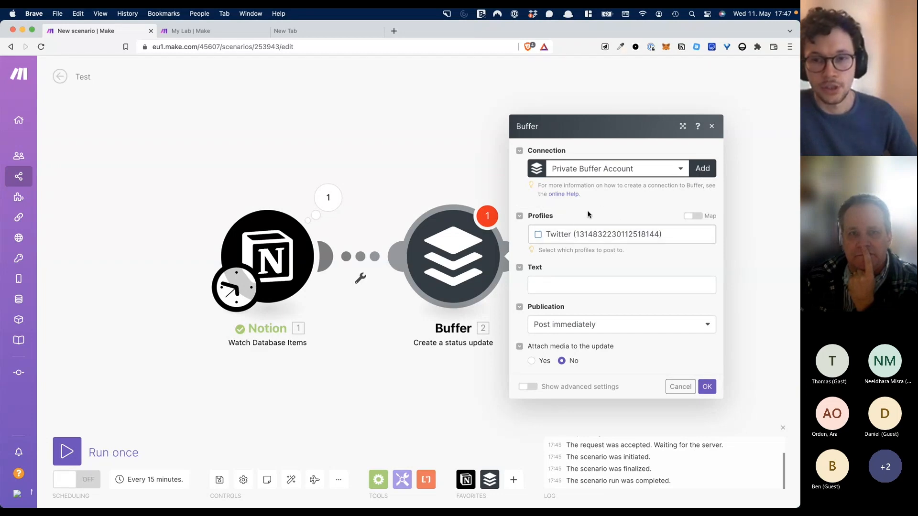
click(542, 238)
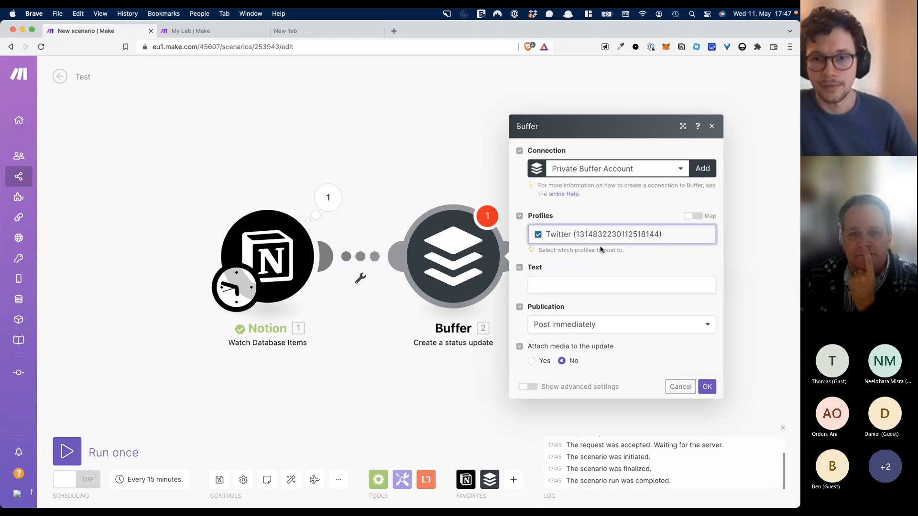
click(548, 282)
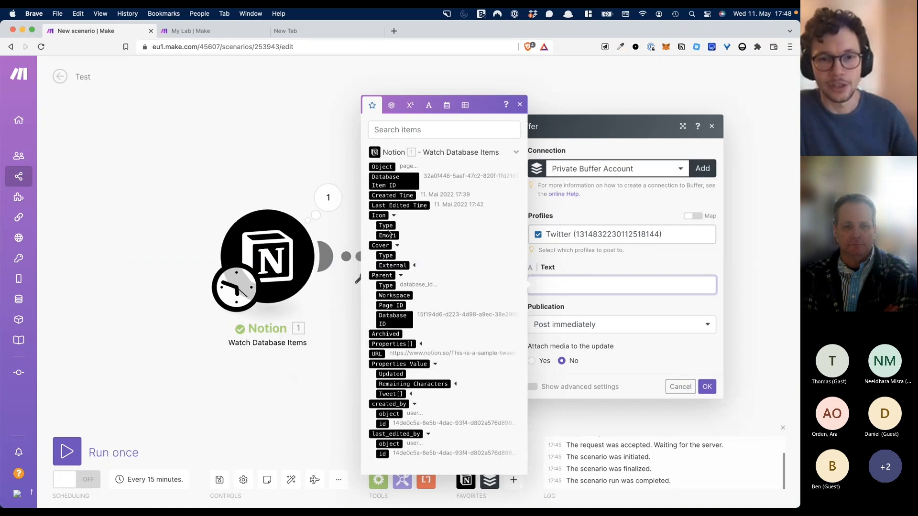
- Drag the Buffer module further right of the Notion trigger and reopen its settings
click(330, 126)
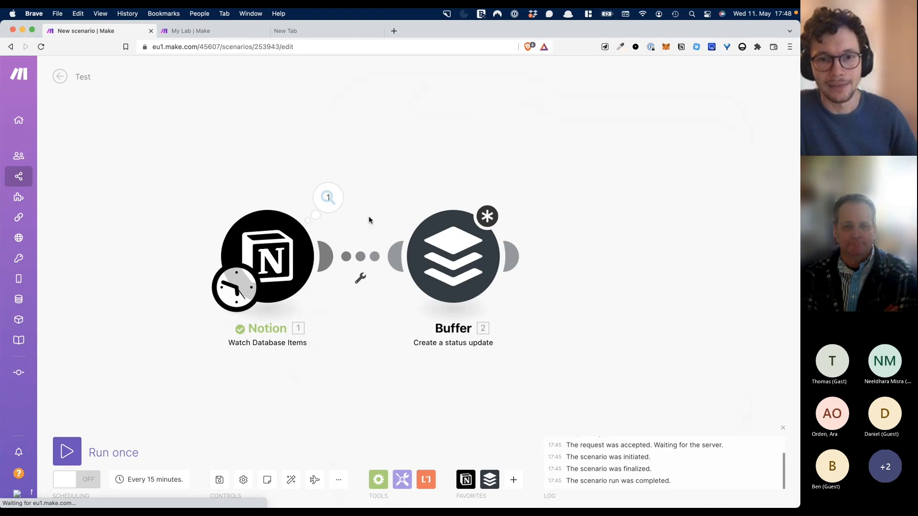
drag(514, 254, 545, 262)
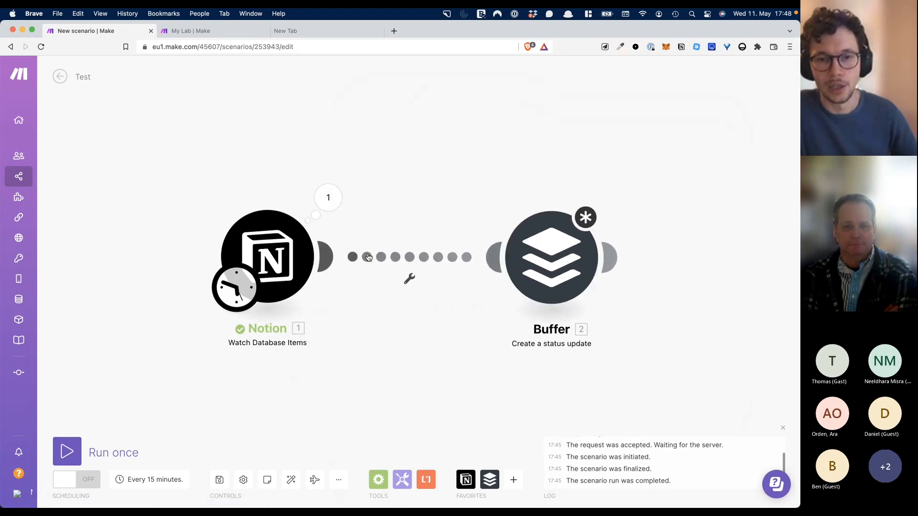
click(545, 263)
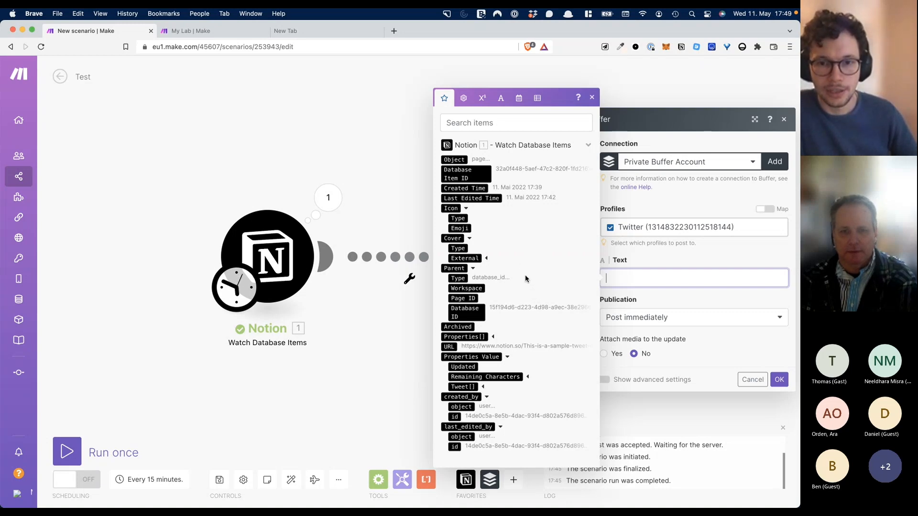
- Map the Notion Tweet property's Plain Text into the Buffer status Text field
click(494, 338)
scroll(494, 340, down, 4)
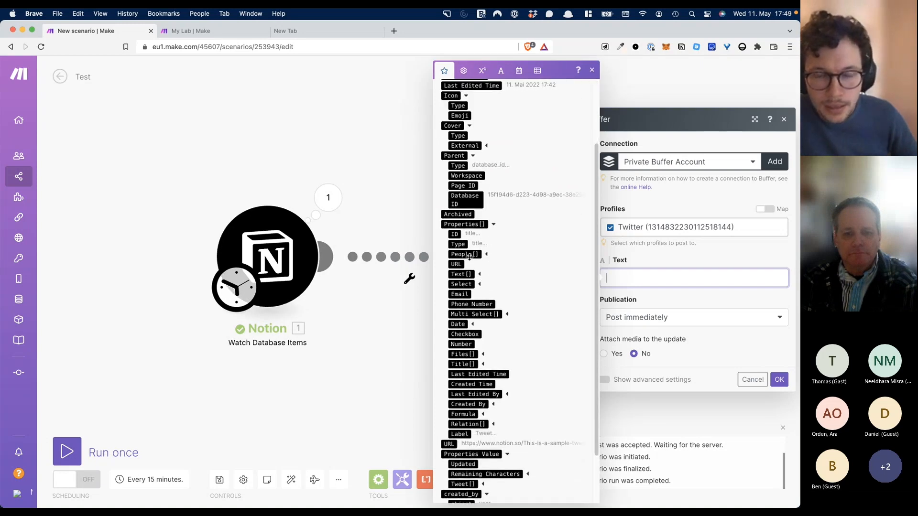
scroll(469, 346, down, 2)
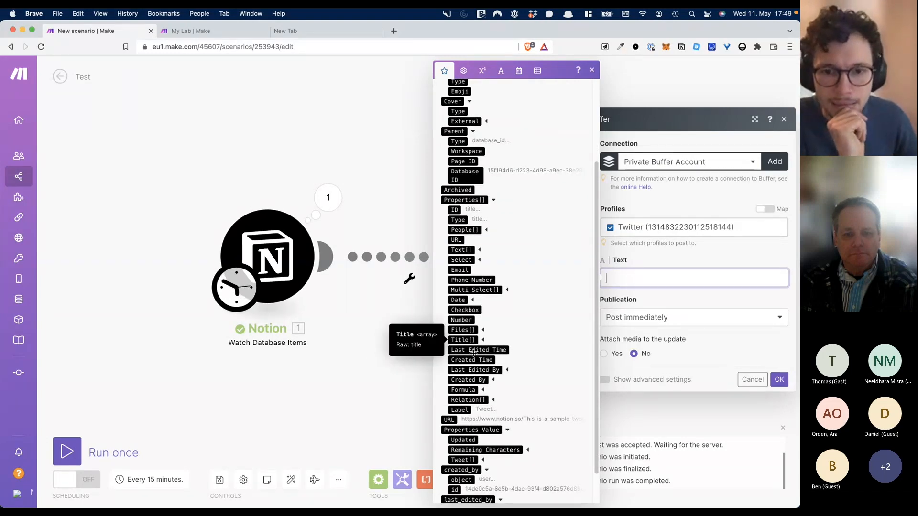
scroll(475, 370, up, 2)
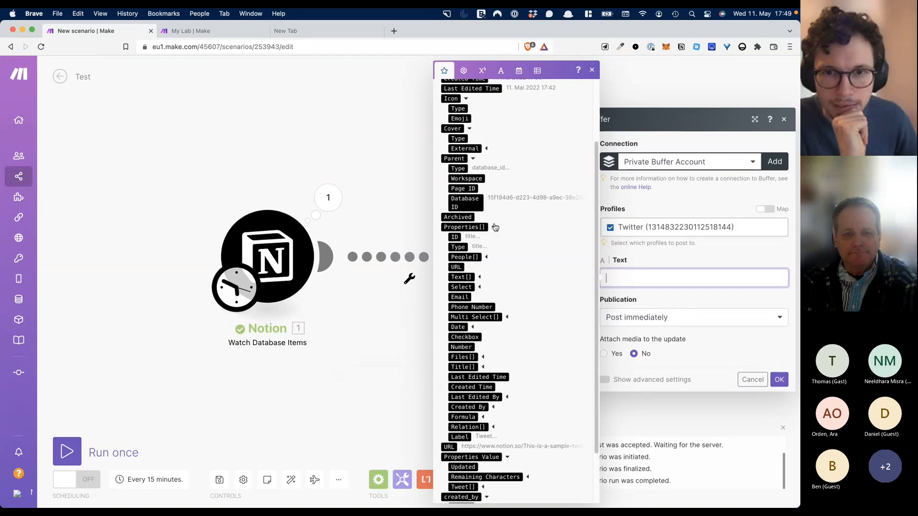
click(494, 227)
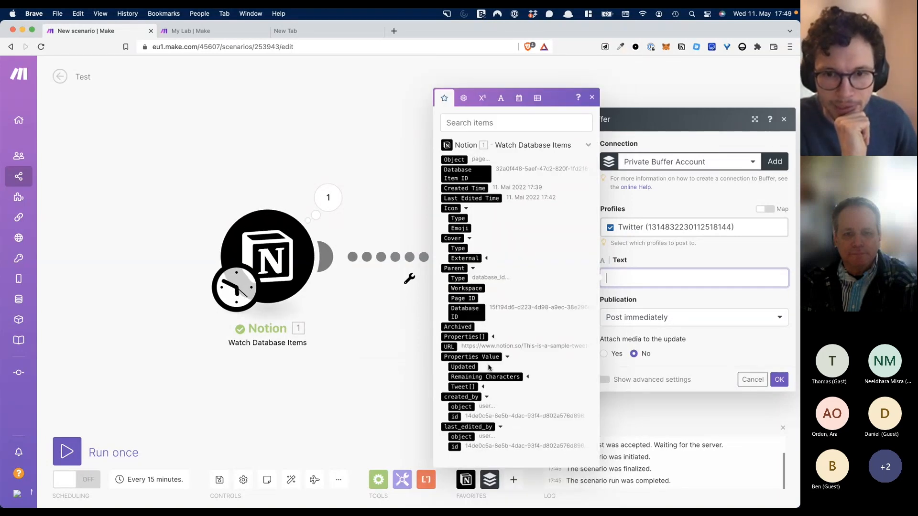
click(484, 388)
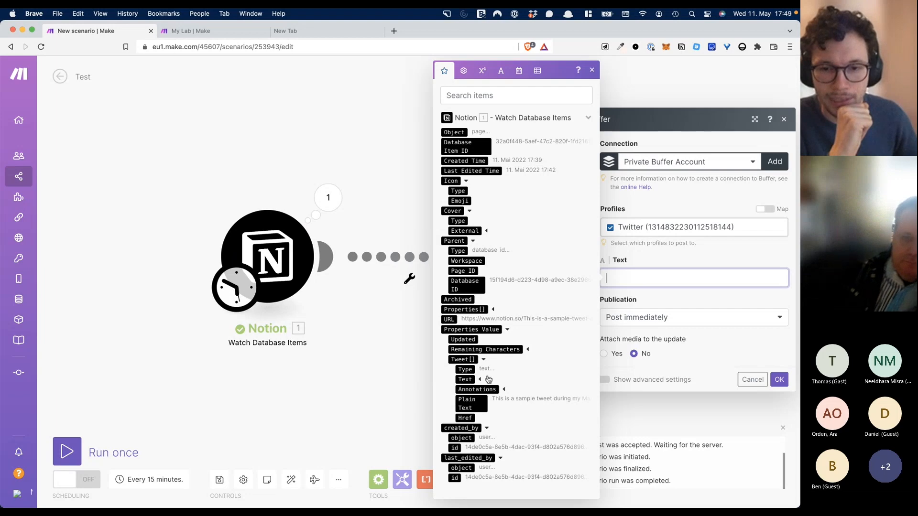
click(483, 403)
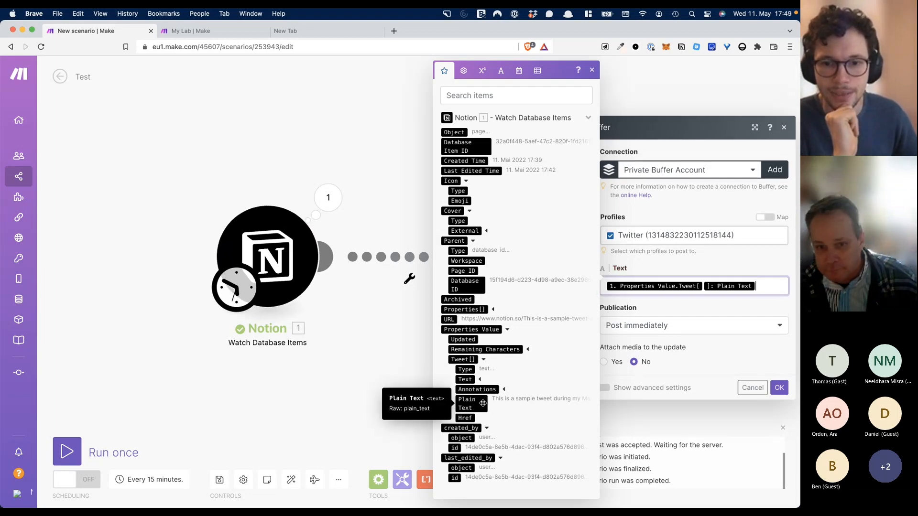
click(670, 268)
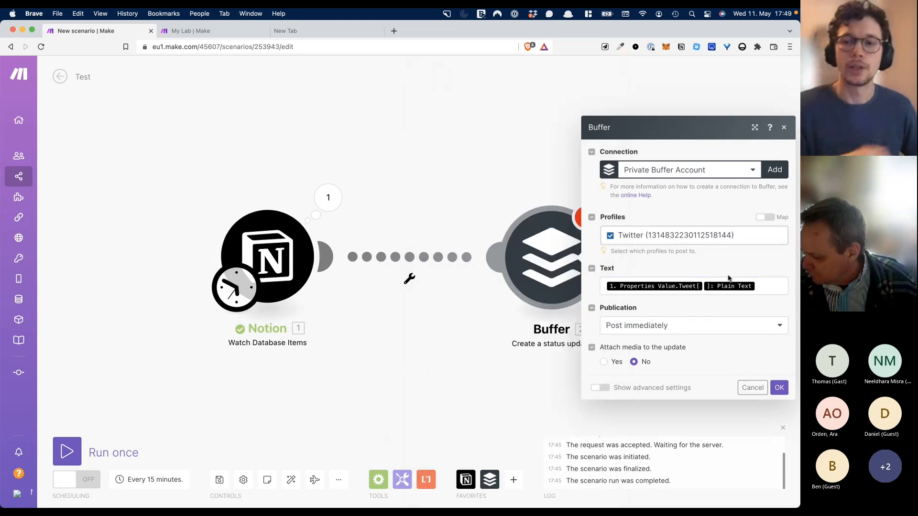
- Append '- posted via Buffer' after the mapped tweet text and close the mapping panel
click(764, 286)
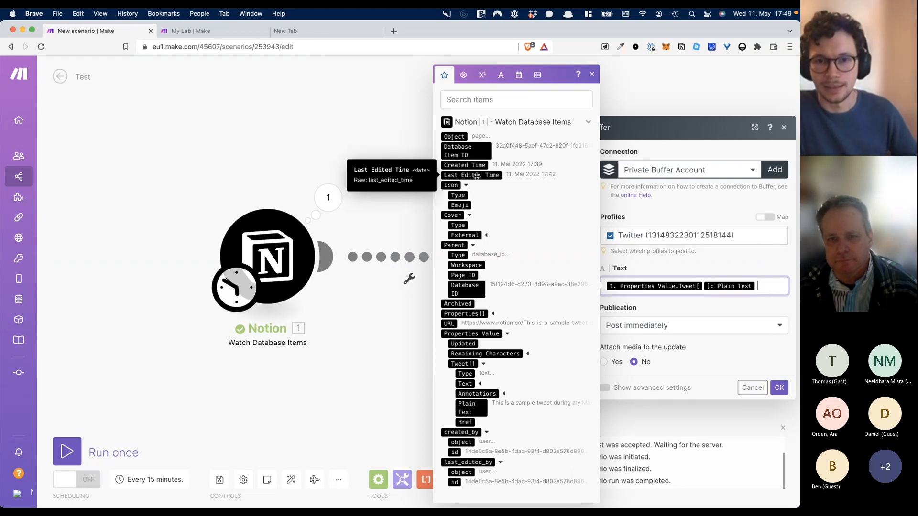
click(464, 165)
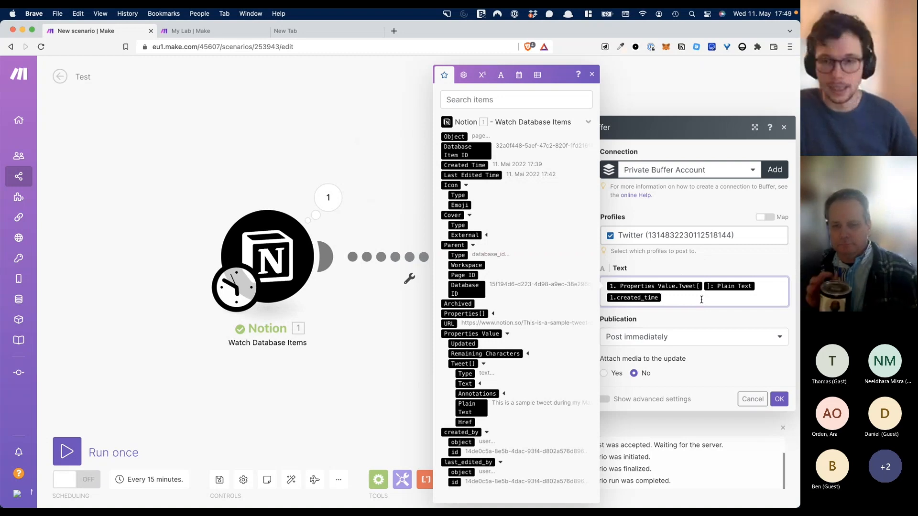
key(BackSpace)
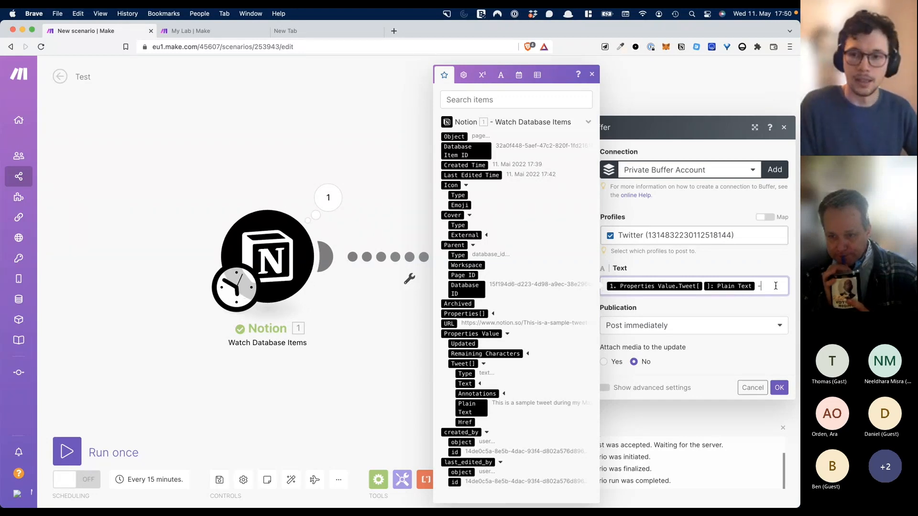
text(ten)
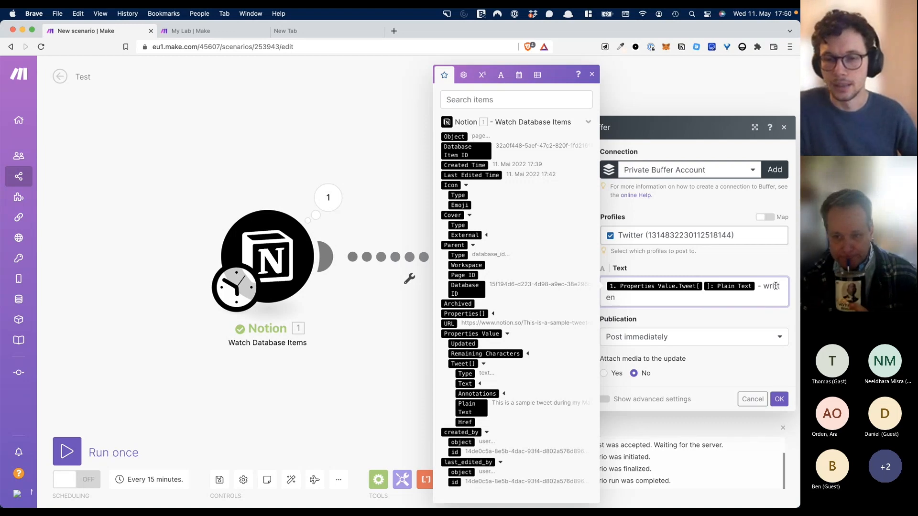
key(BackSpace)
key(BackSpace)
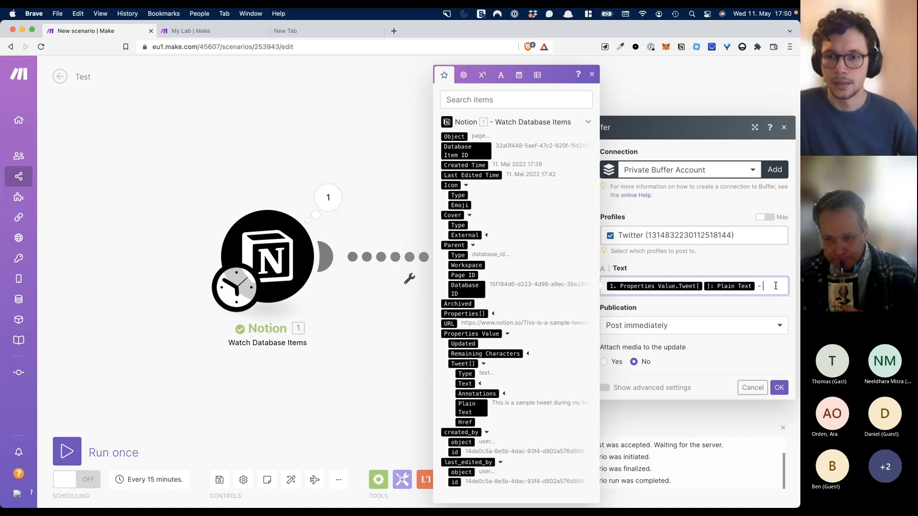
text(posted )
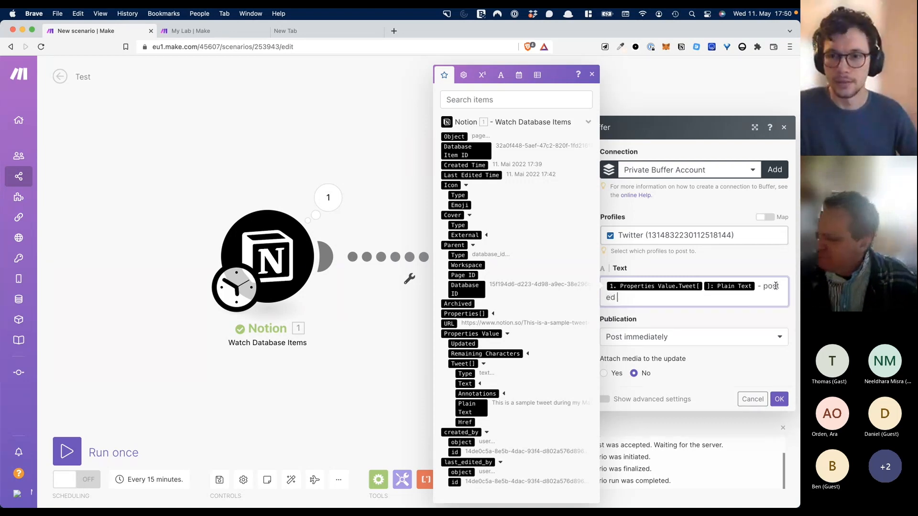
text(via Buffer)
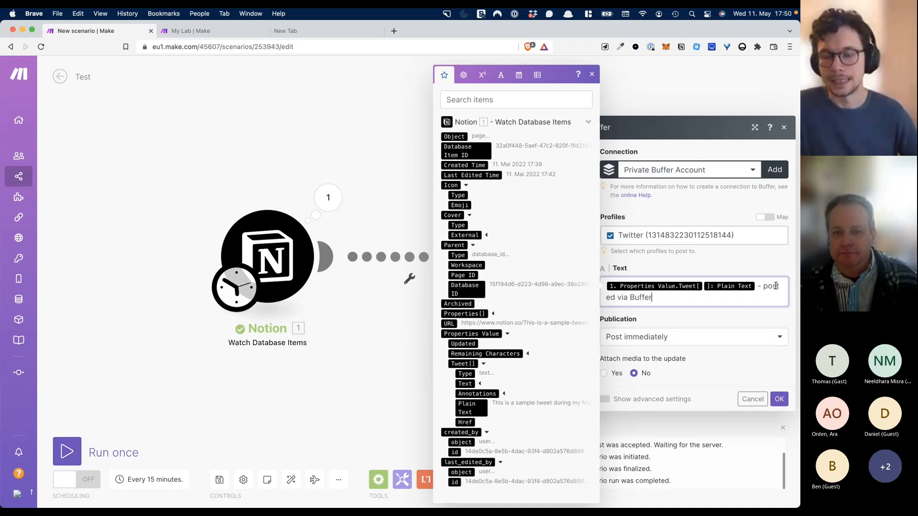
click(739, 249)
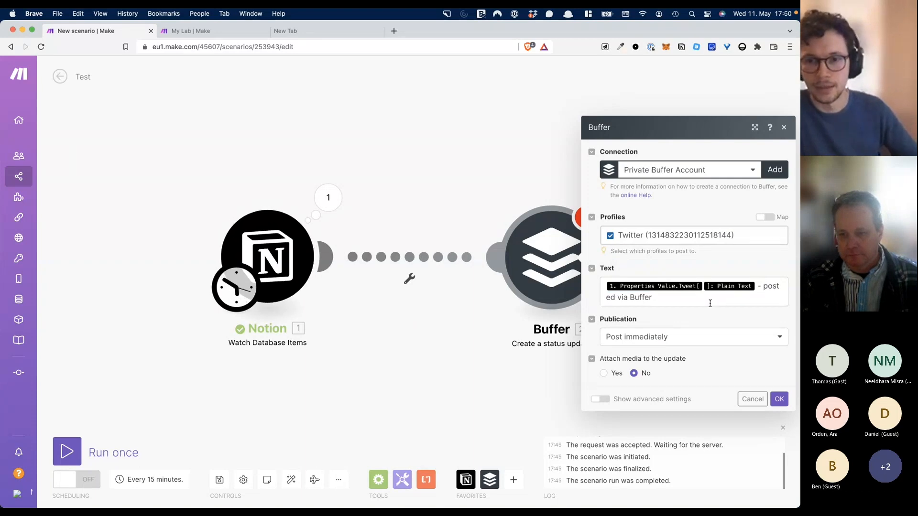
- Delete the '- posted via Buffer' suffix, leaving only the mapped tweet Plain Text
drag(737, 301, 759, 286)
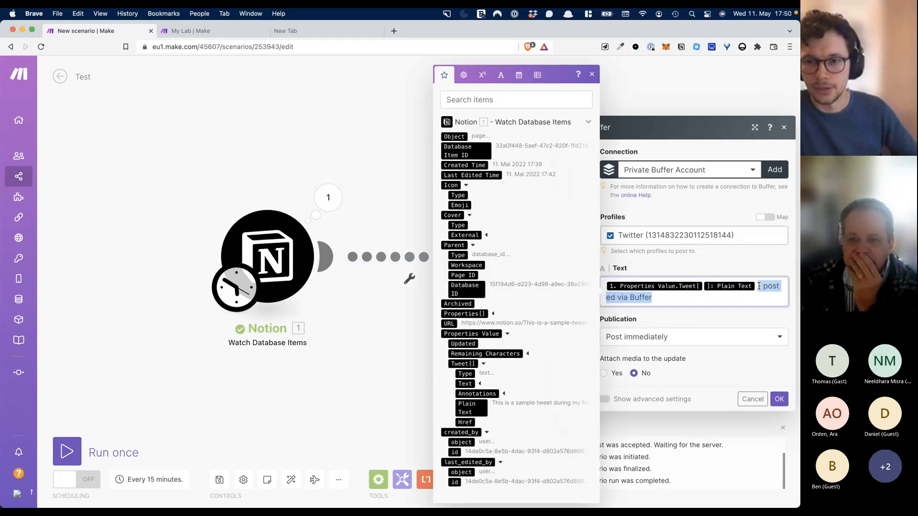
key(BackSpace)
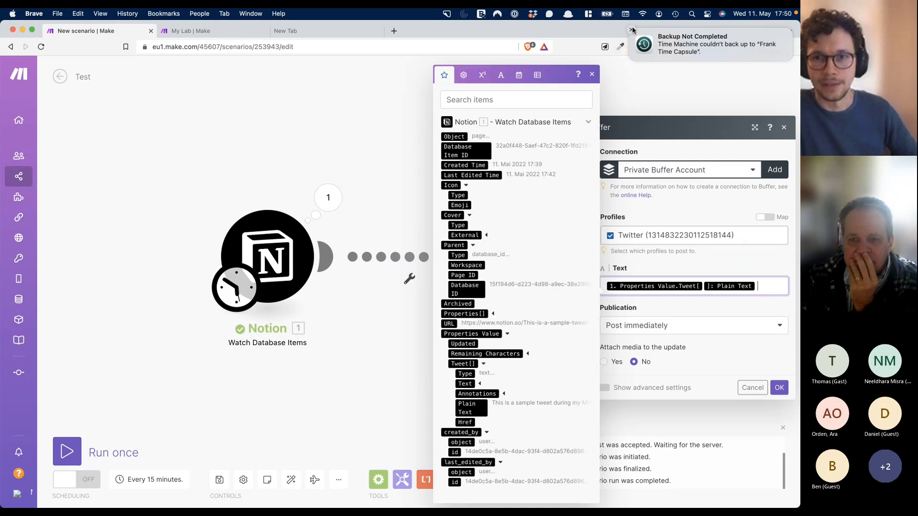
click(632, 30)
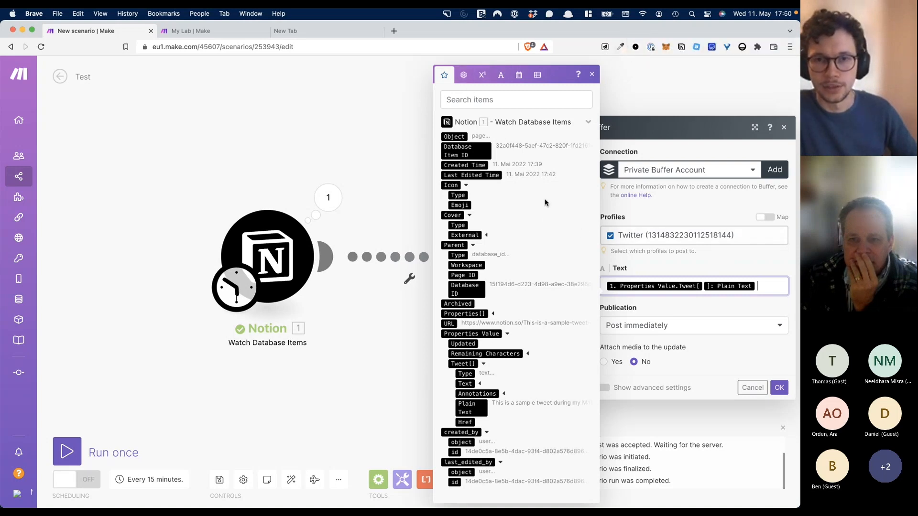
click(687, 264)
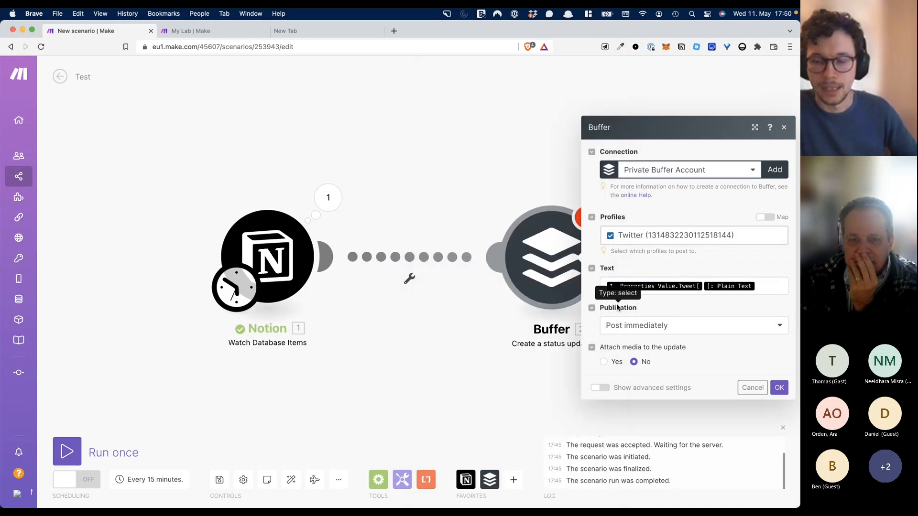
- Keep Publication set to Post immediately and close the Buffer module settings
click(648, 327)
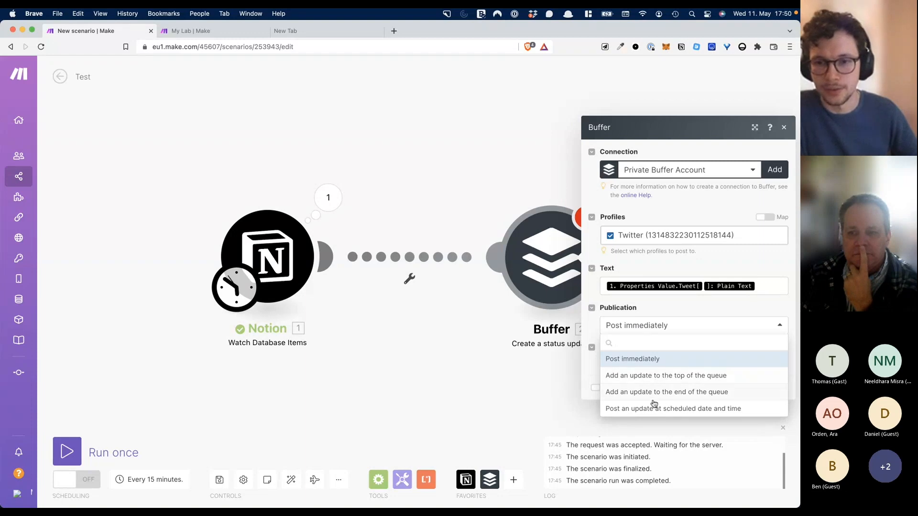
click(648, 364)
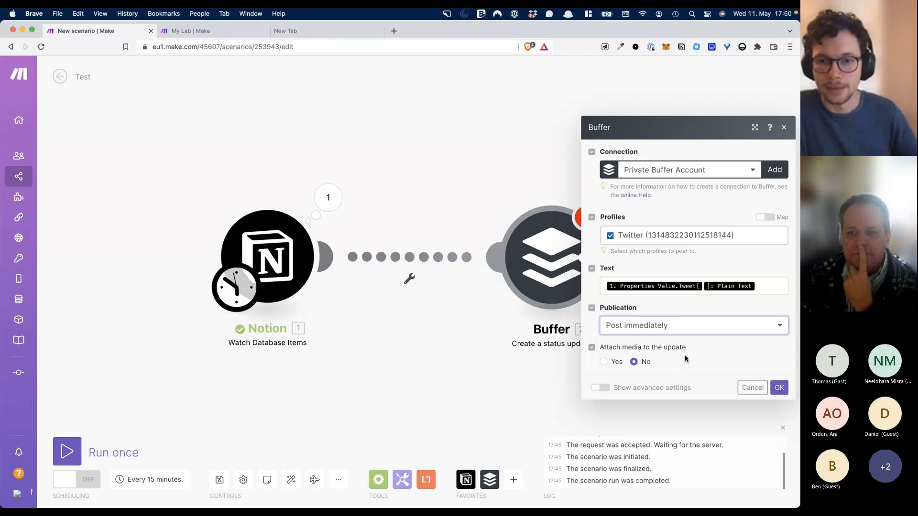
click(754, 384)
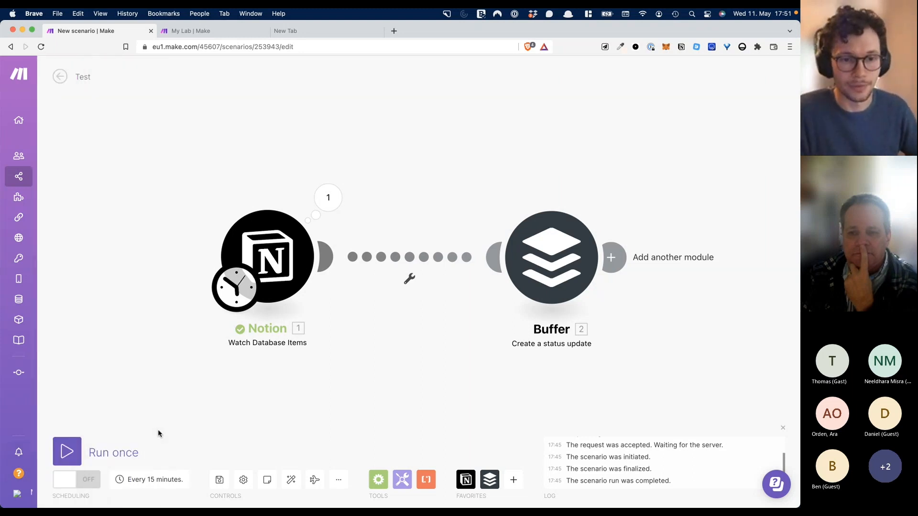
- Run the scenario once and review the Notion trigger's single operation and settings
click(67, 456)
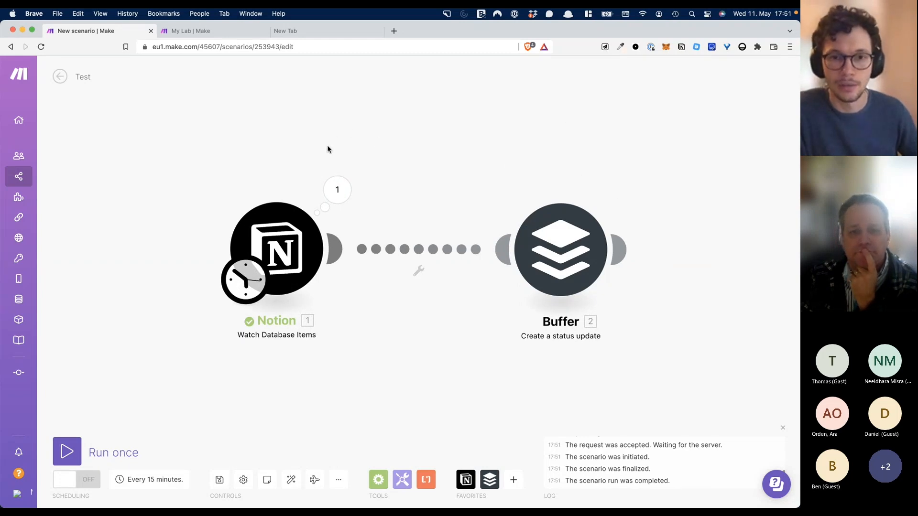
click(337, 190)
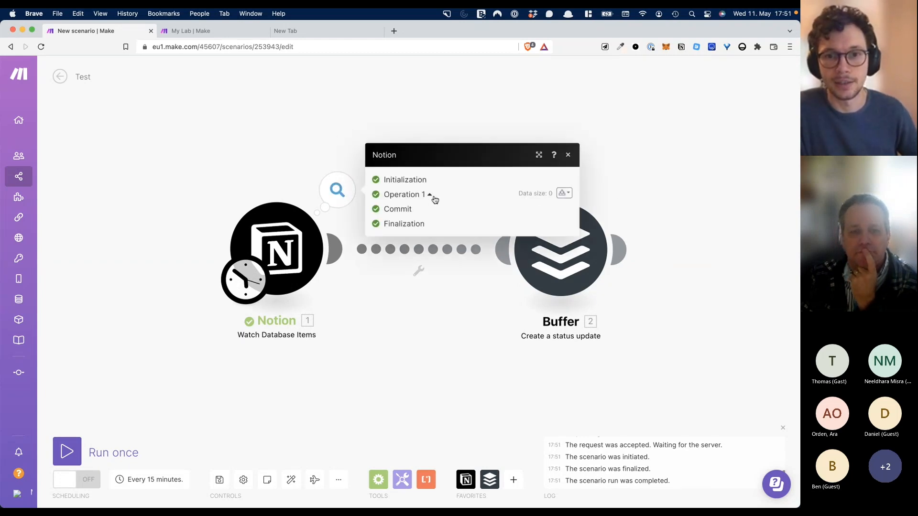
click(306, 147)
click(297, 257)
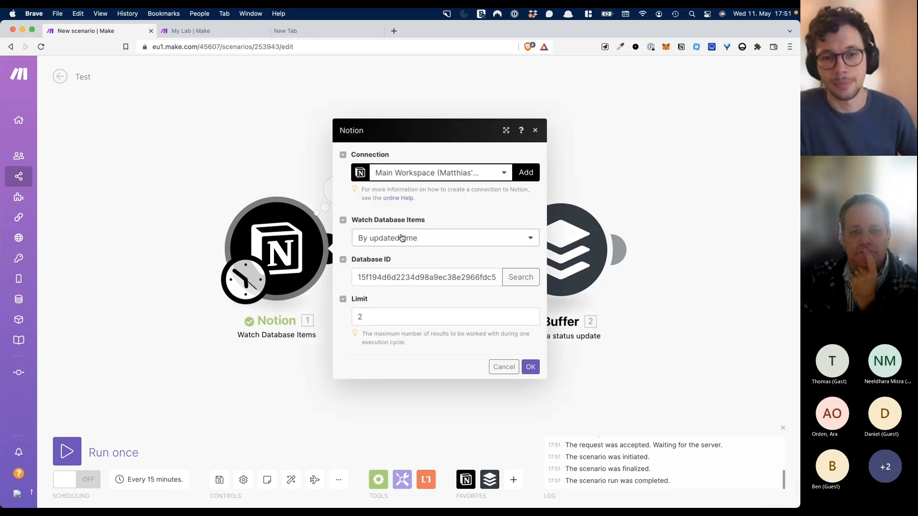
click(269, 154)
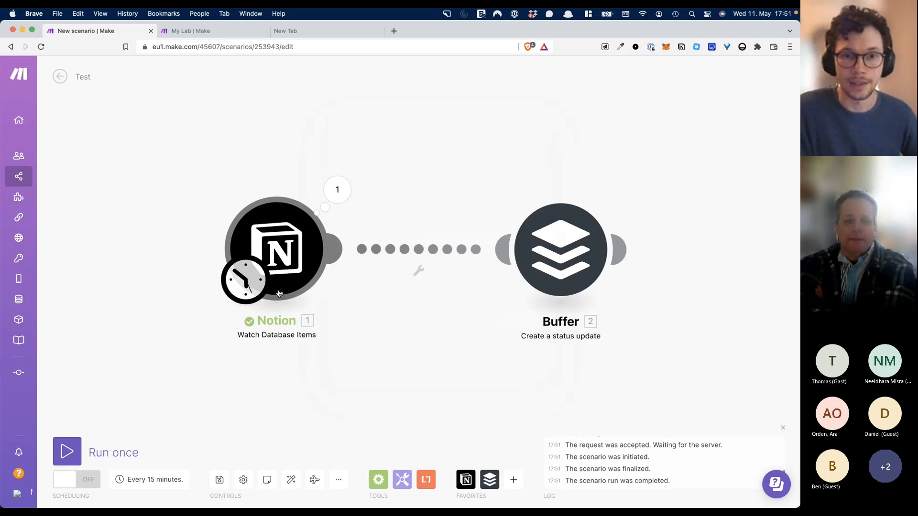
key(ctrl+Up)
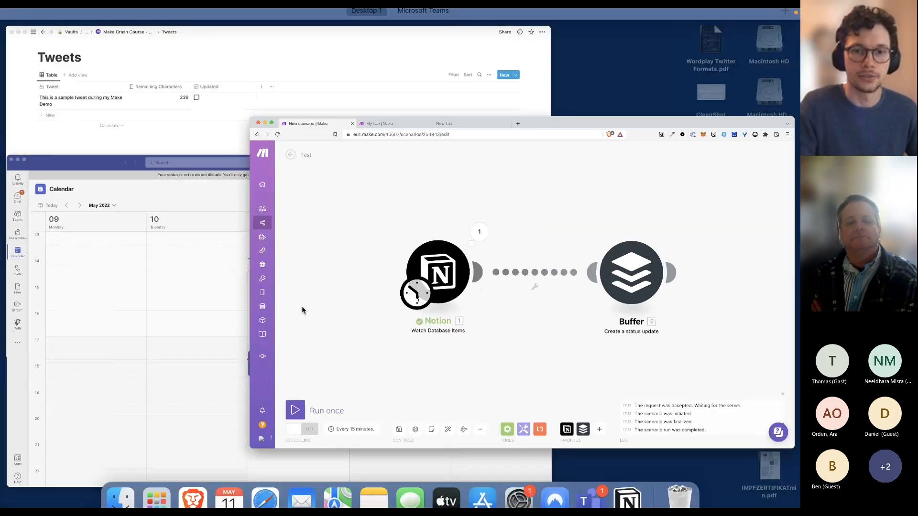
- Check the Make Crash Course - Demo page in Notion, then return to the Make window
click(263, 222)
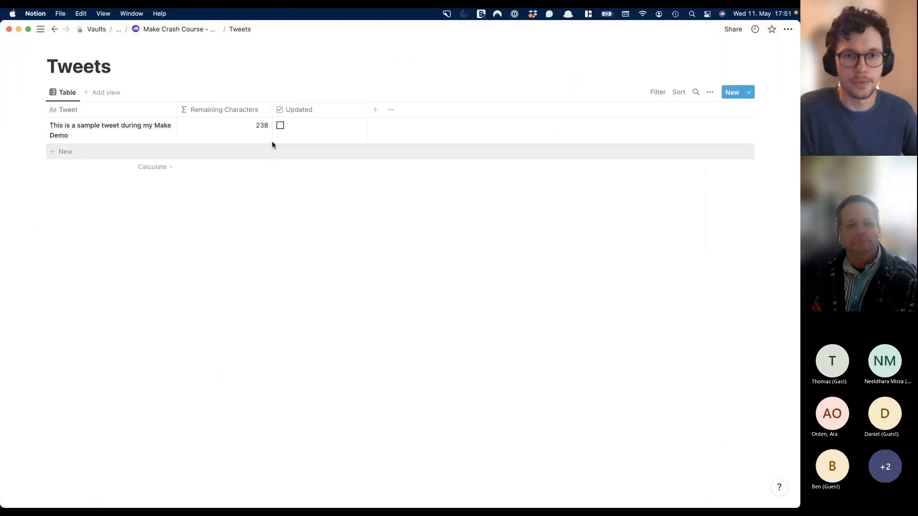
click(180, 31)
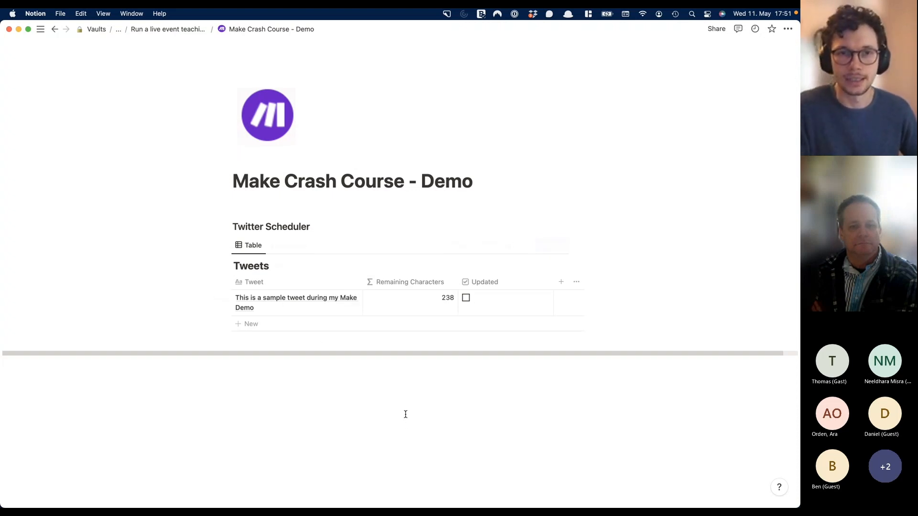
key(ctrl+Up)
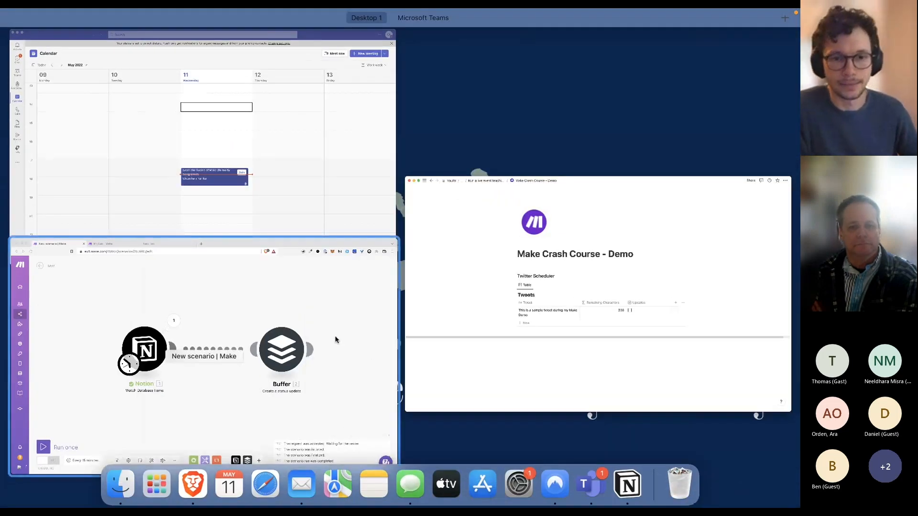
click(337, 339)
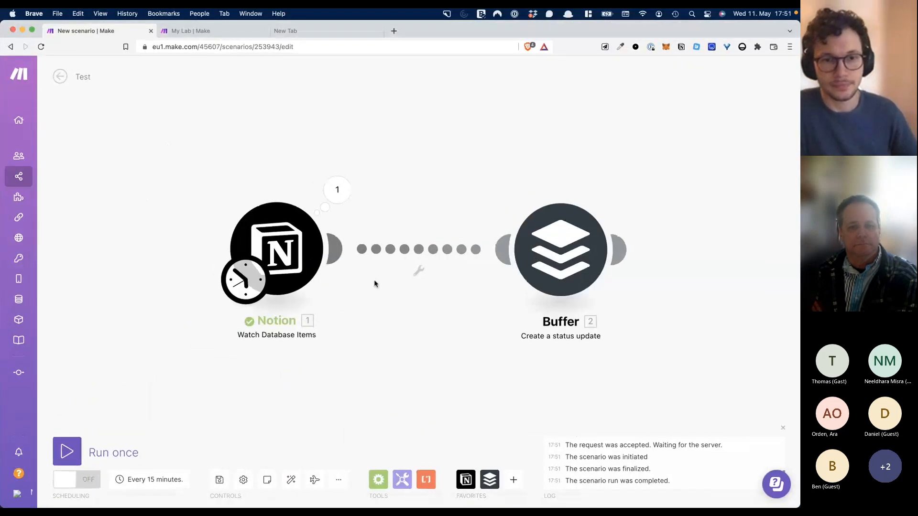
- Run the scenario again and review the Buffer operation sending the sample tweet
click(73, 450)
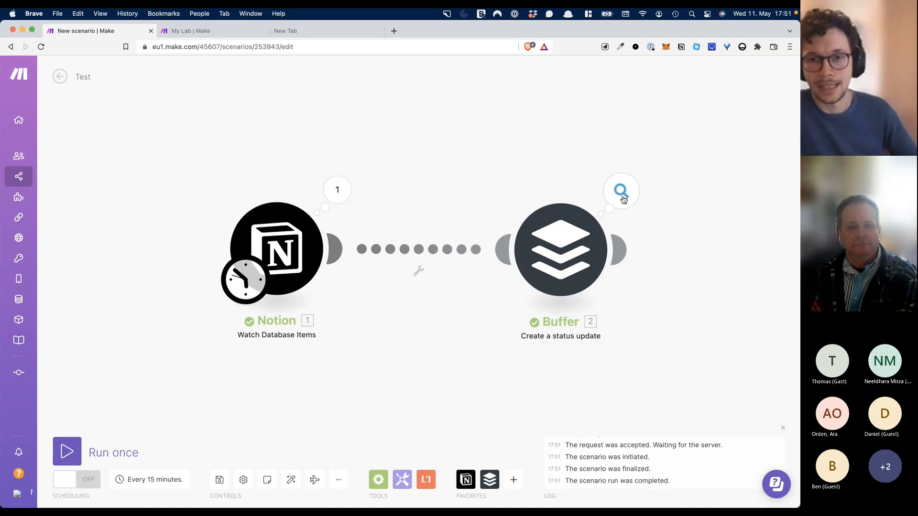
click(622, 192)
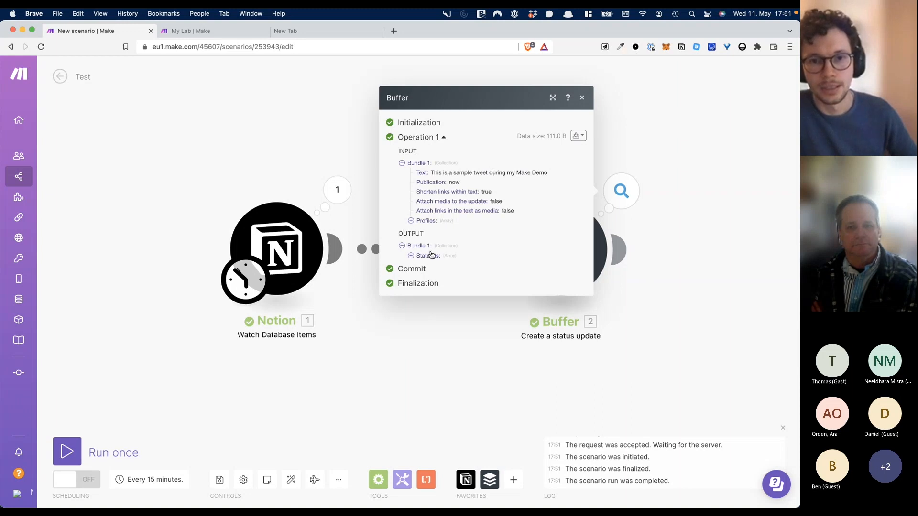
click(330, 132)
- Load Twitter in the spare browser tab
click(326, 26)
click(327, 50)
text(tw)
key(Return)
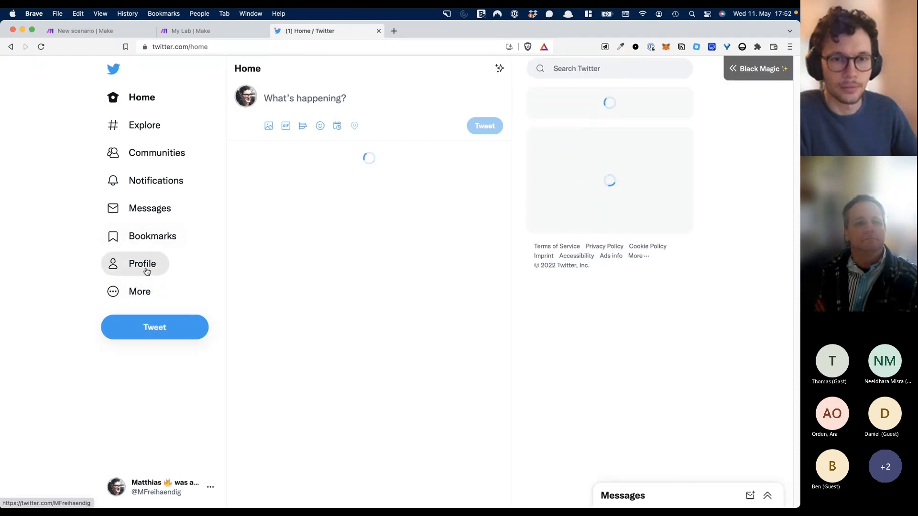
- Find 'This is a sample tweet during my Make Demo' on the Twitter profile, then return to Make
click(147, 271)
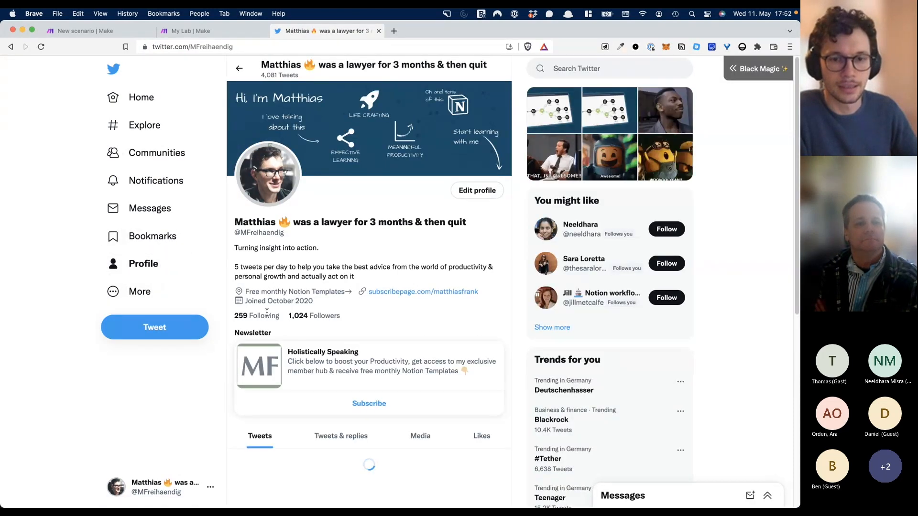
scroll(266, 306, down, 8)
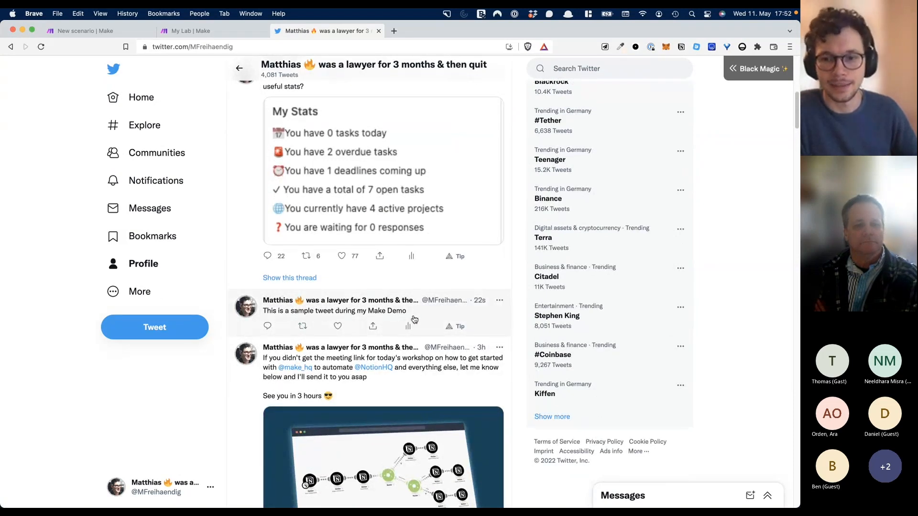
scroll(414, 319, down, 1)
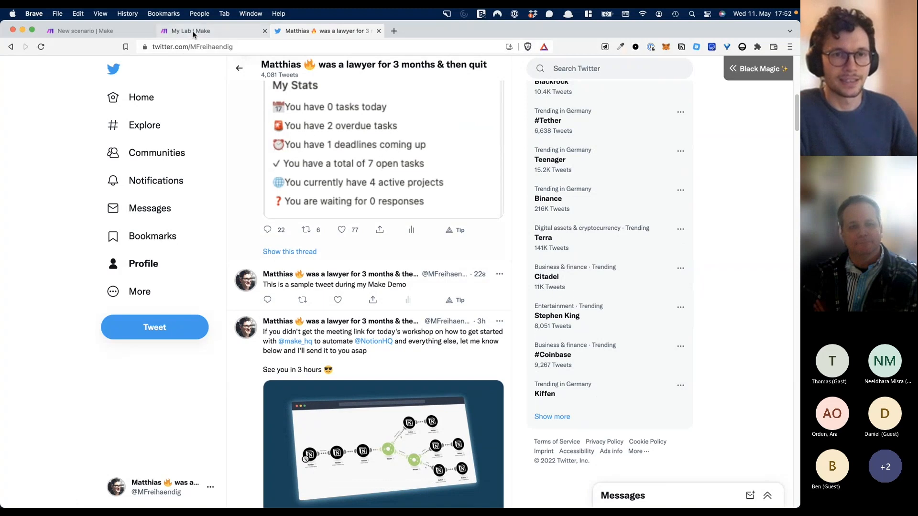
click(133, 31)
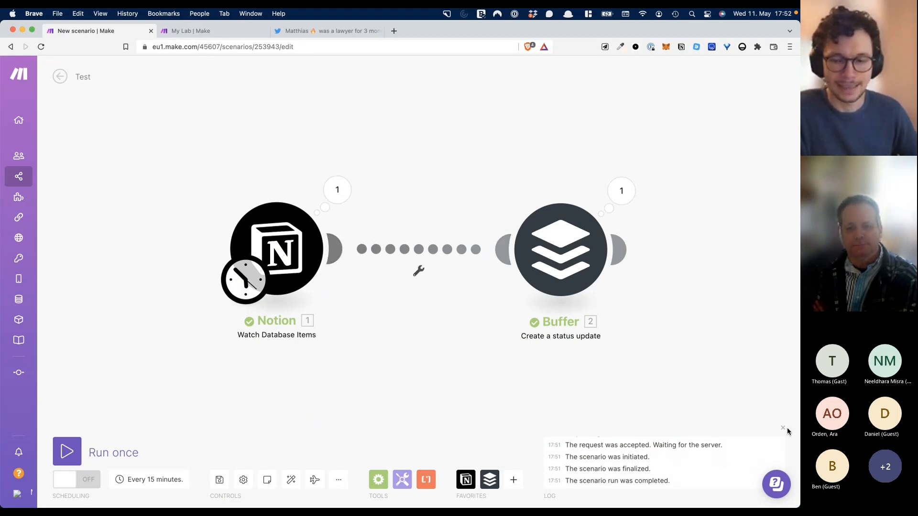
- Switch to the Microsoft Teams meeting and end the screen share so participants' video returns
key(super+Tab)
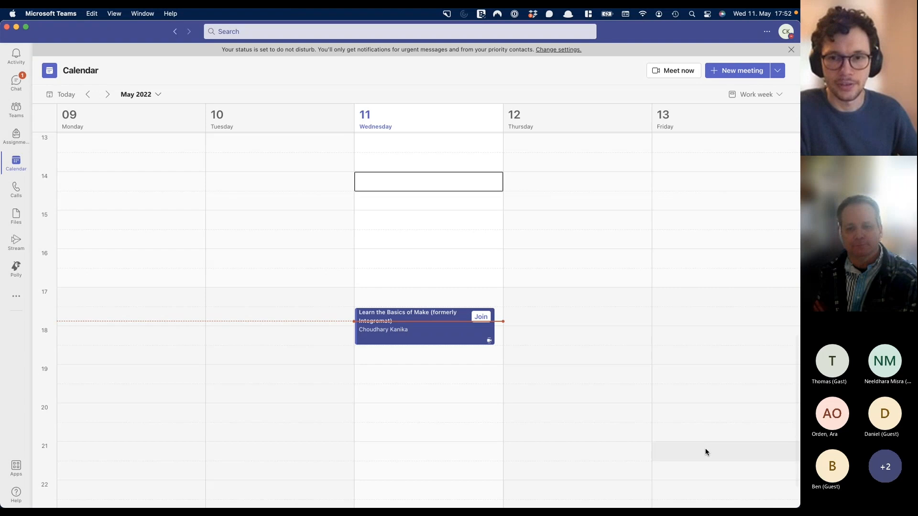
key(ctrl+Right)
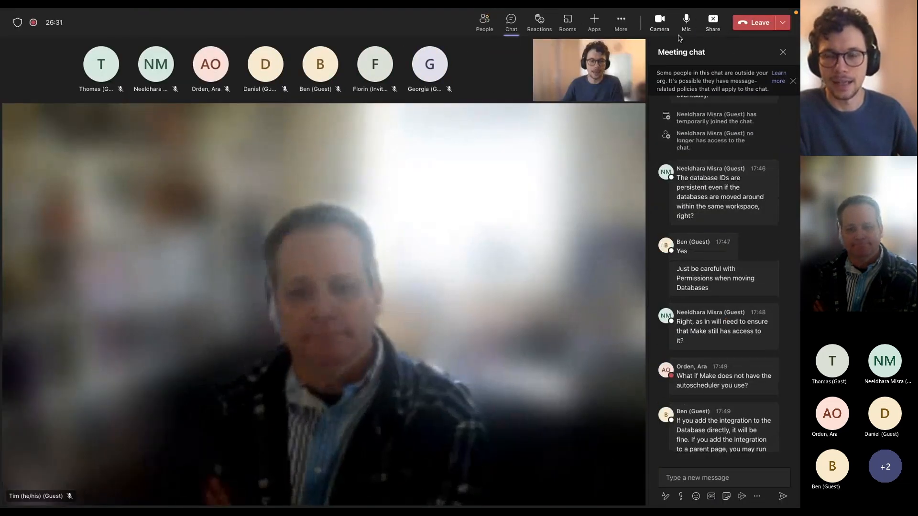
click(712, 30)
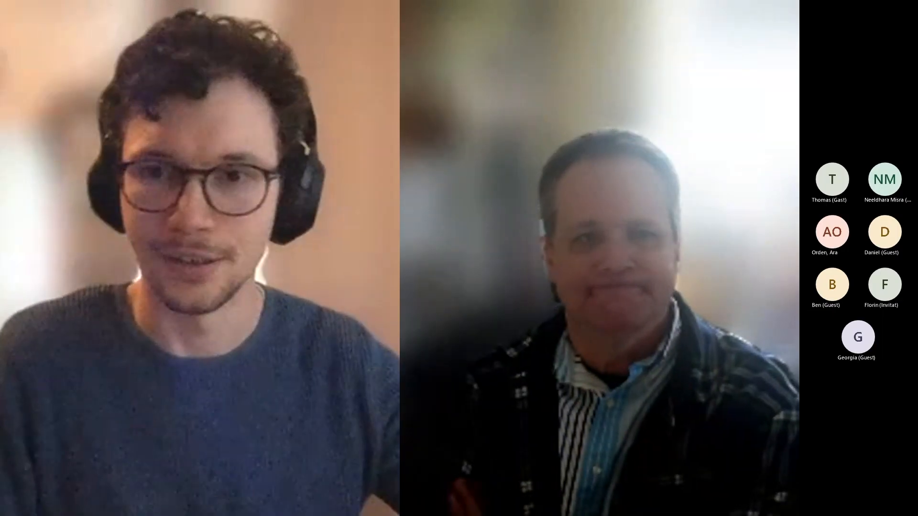
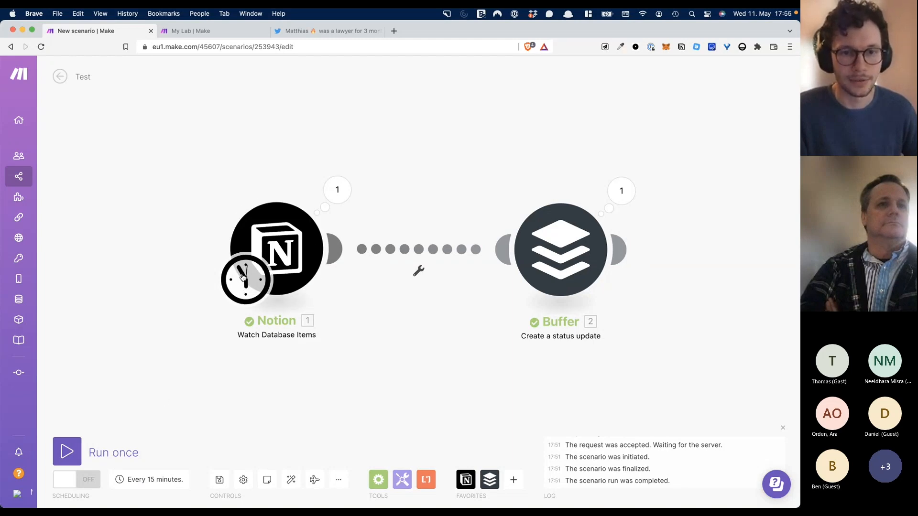
- Open the Notion Watch Database Items trigger's schedule, currently set to every 15 minutes
click(243, 287)
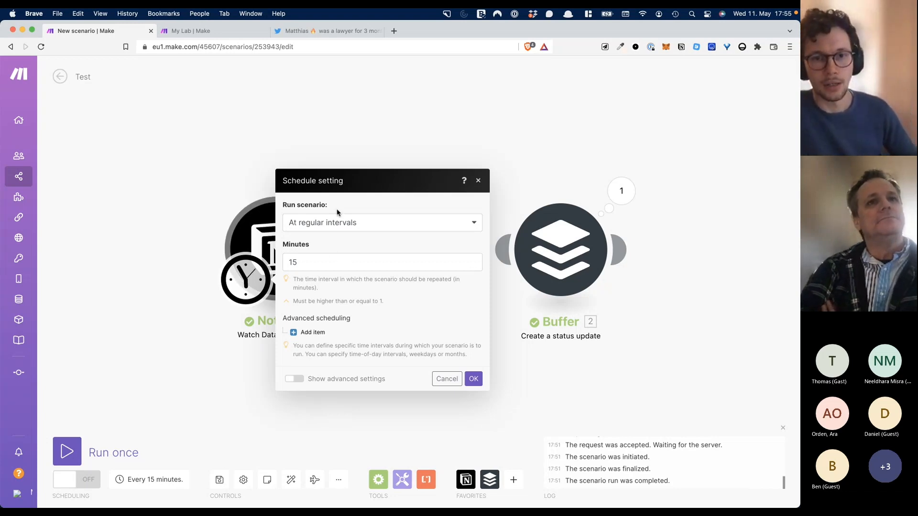
- Change the trigger schedule to run every day at 10:00
click(407, 230)
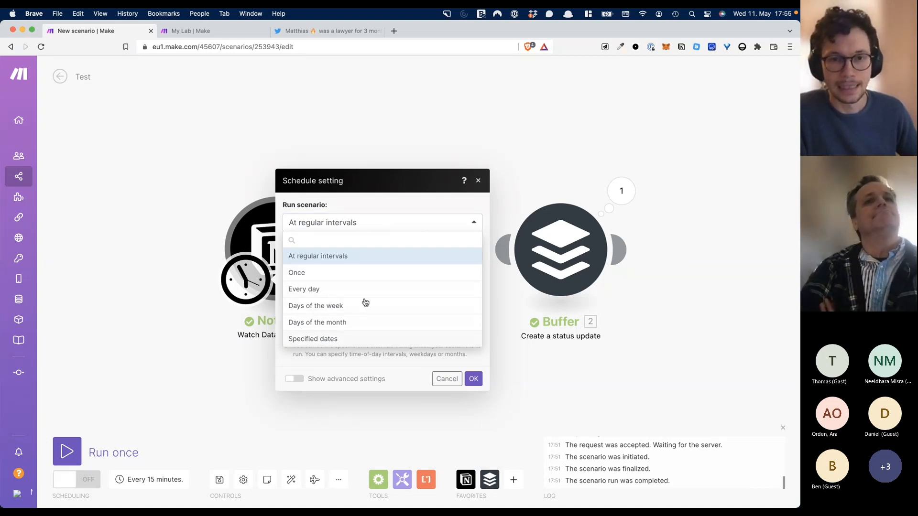
click(368, 215)
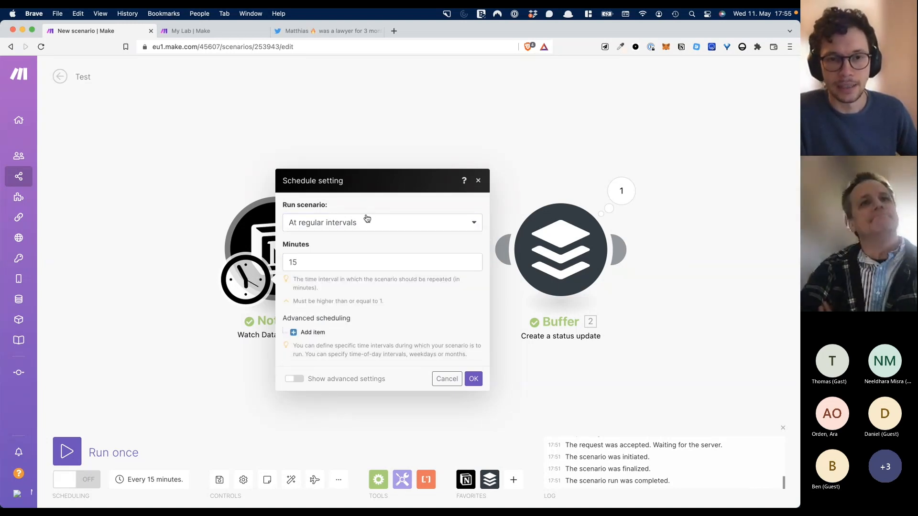
click(345, 262)
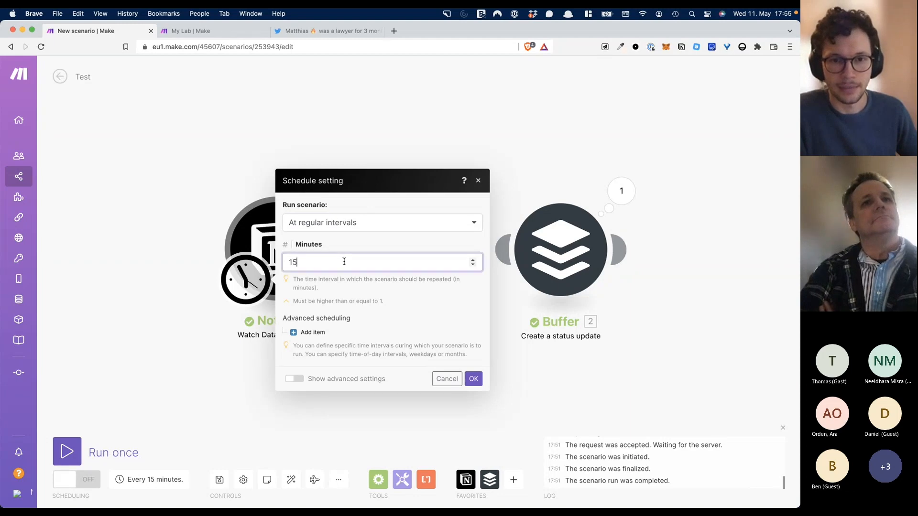
click(334, 228)
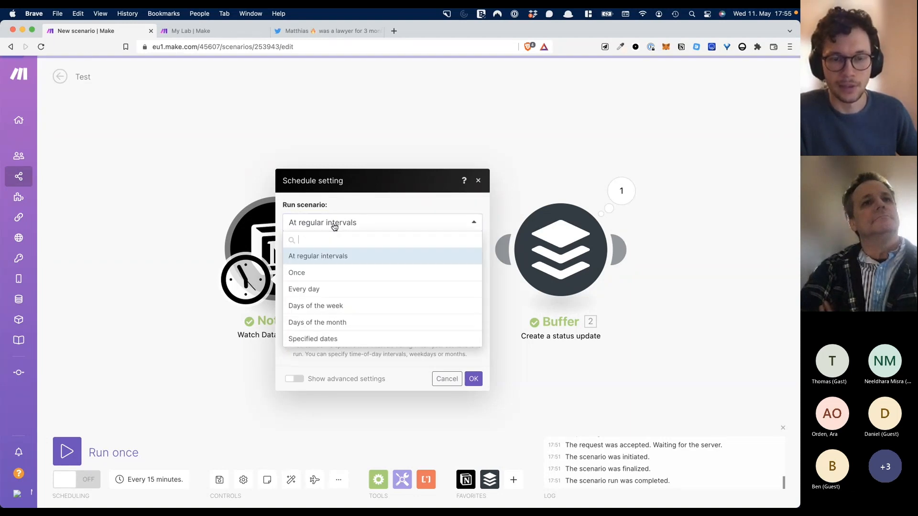
click(329, 290)
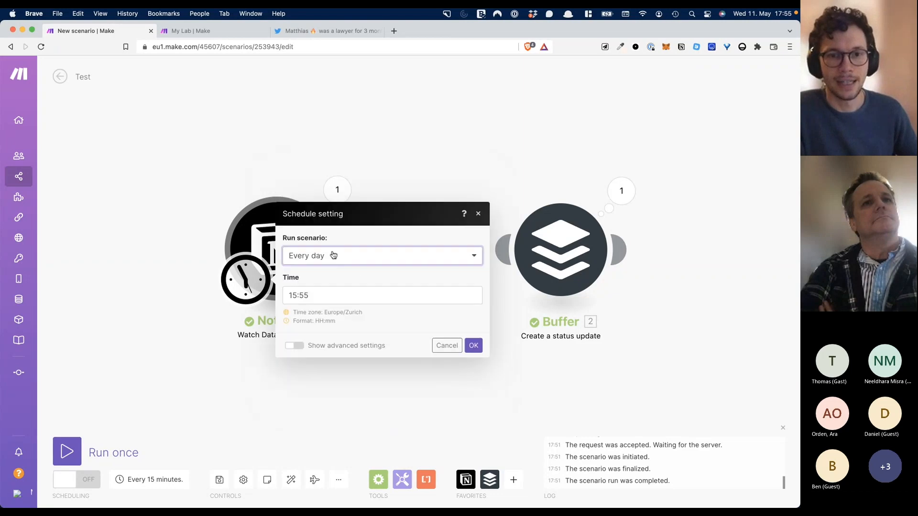
click(328, 293)
double_click(332, 291)
text(80)
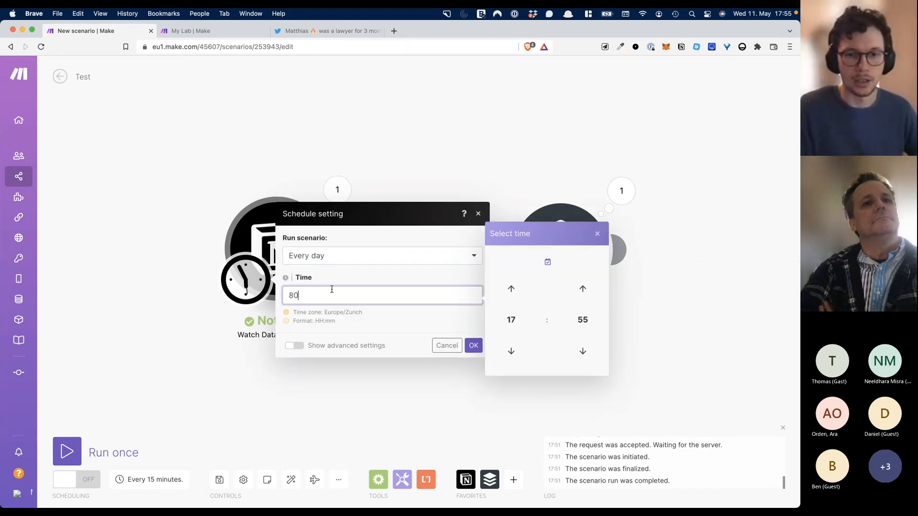
double_click(332, 291)
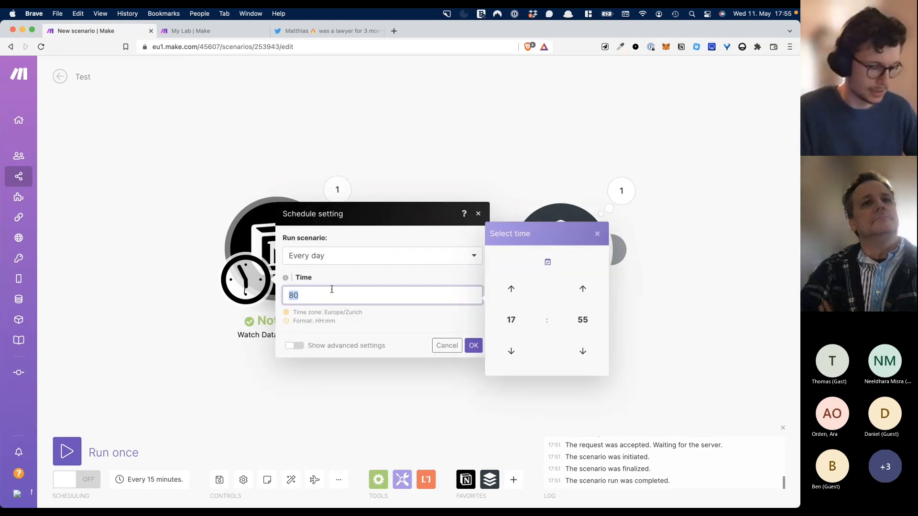
text(10:99)
key(BackSpace)
key(BackSpace)
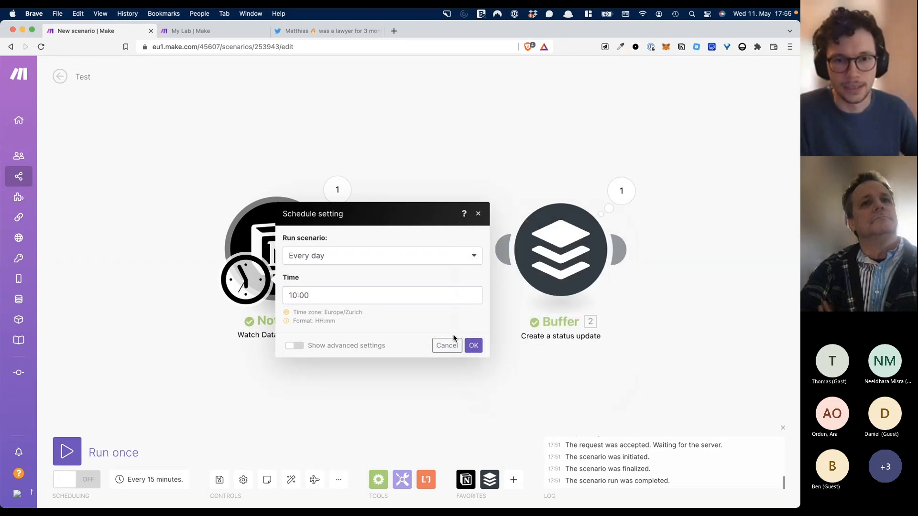
click(472, 345)
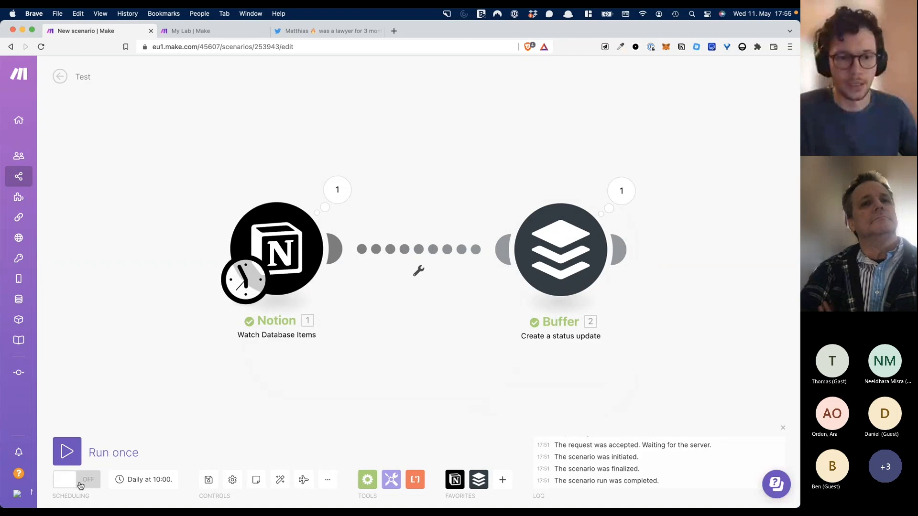
- Switch scheduling on and back off, and nudge the Buffer module closer to Notion
click(67, 481)
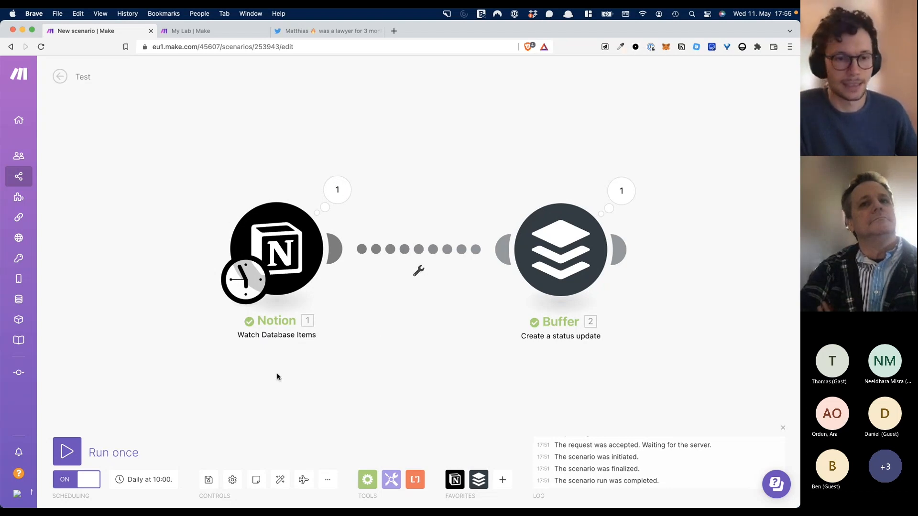
click(88, 479)
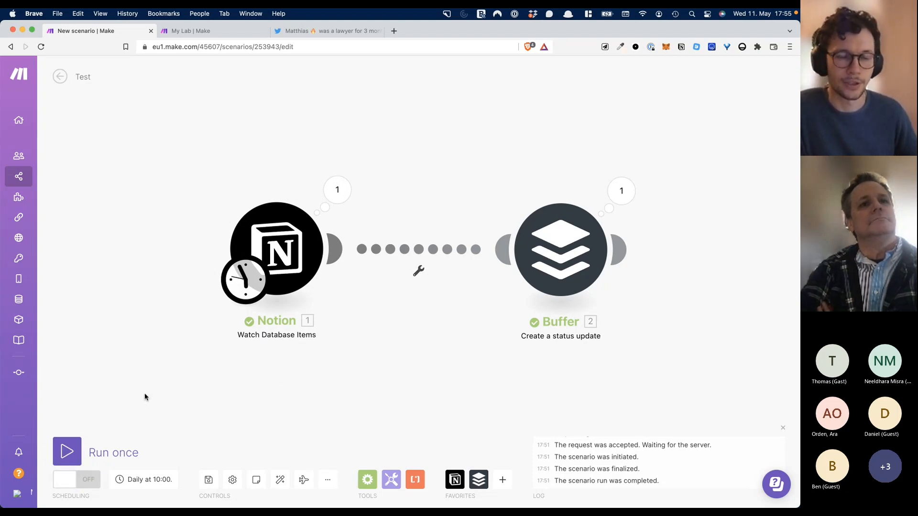
mouse_move(551, 247)
mouse_down()
mouse_move(504, 249)
mouse_move(558, 249)
mouse_up()
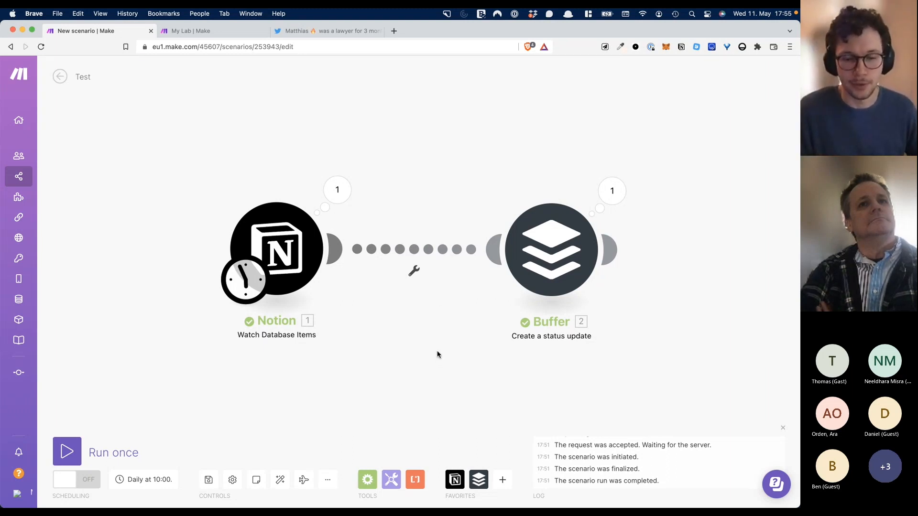
key(ctrl+Up)
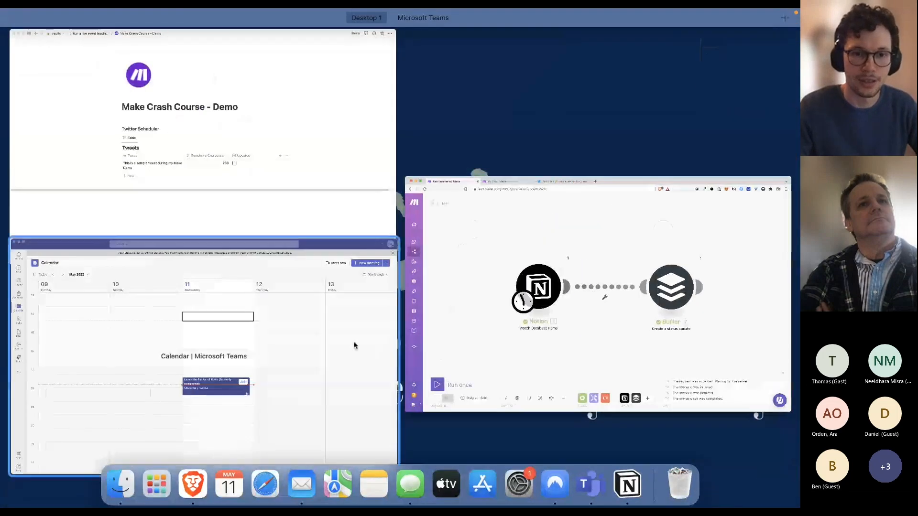
- Add a Select property named Status to the Notion Tweets table
click(292, 140)
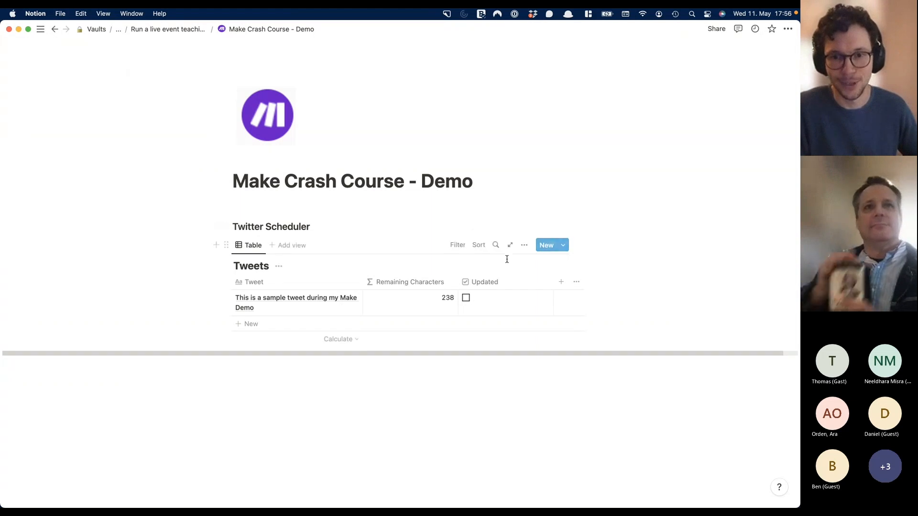
click(561, 282)
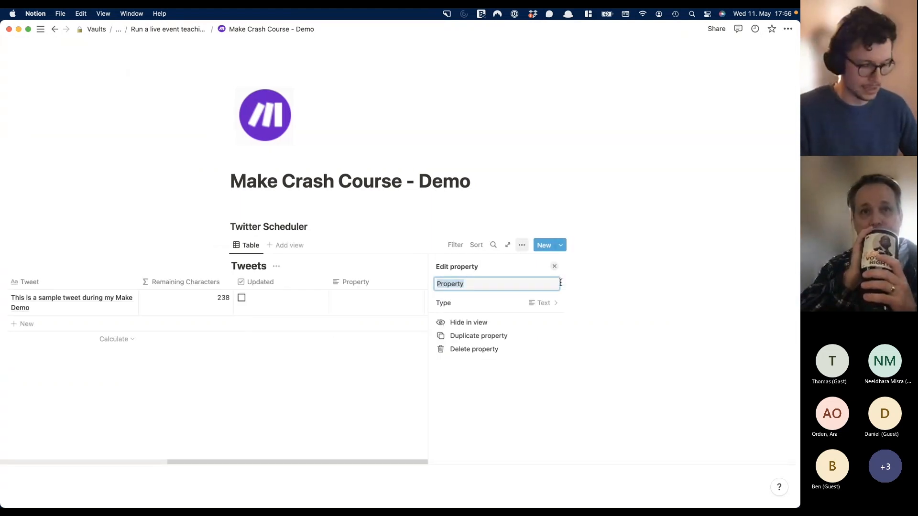
text(Status)
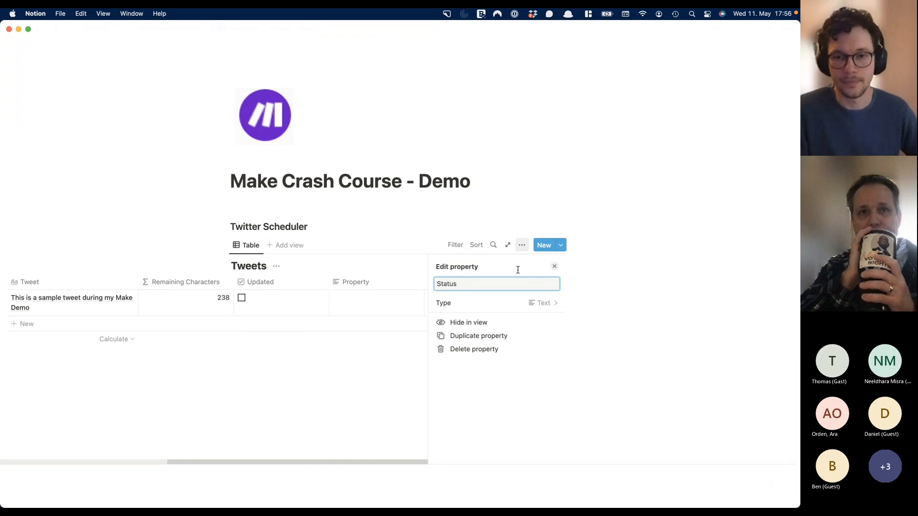
click(472, 306)
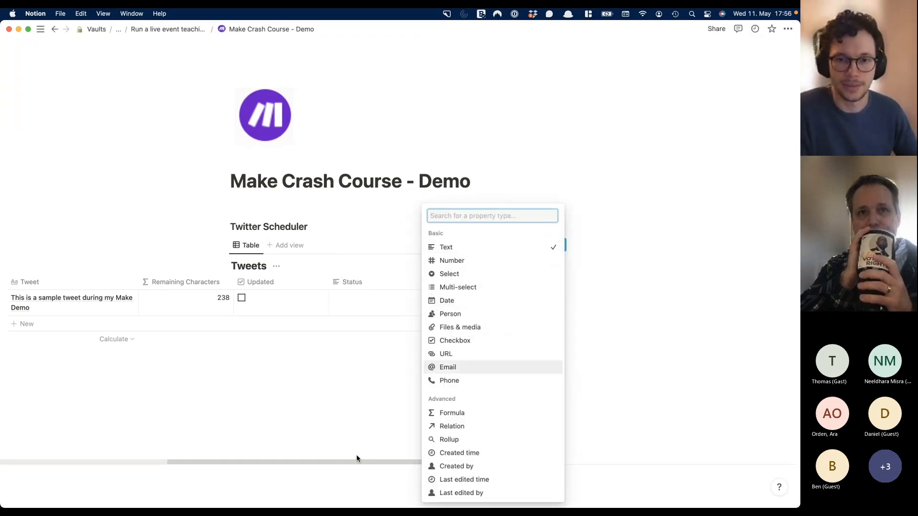
click(444, 274)
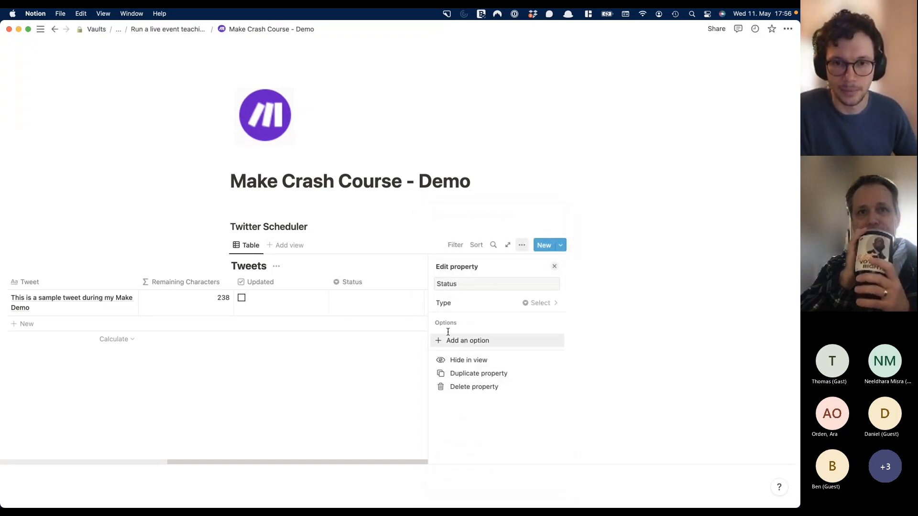
- Create Draft and Ready to post options, mark the sample tweet Ready to post, and add a row
click(369, 312)
key(Escape)
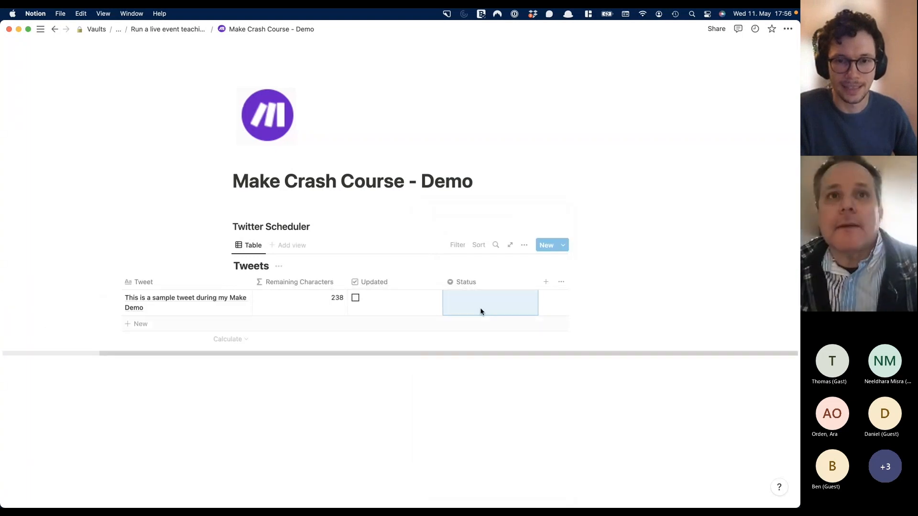
text(Draft)
key(Return)
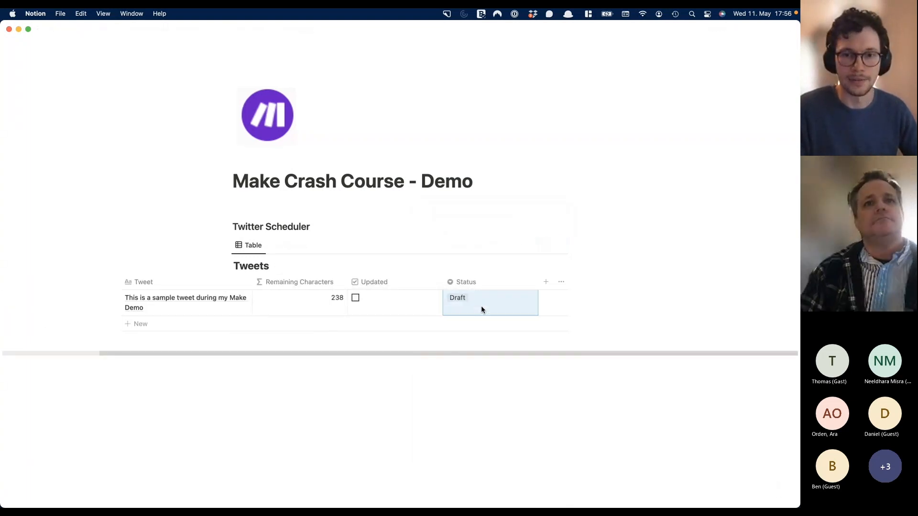
text(Ready to post)
key(Return)
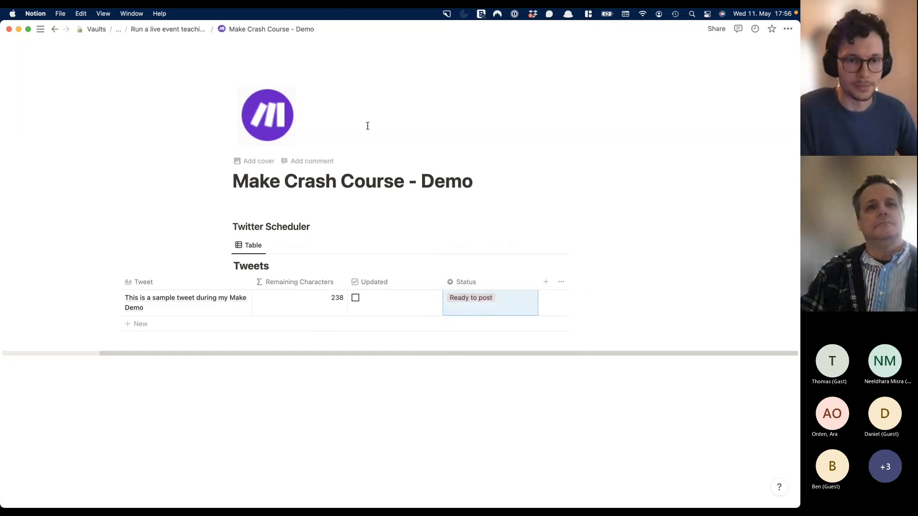
click(166, 325)
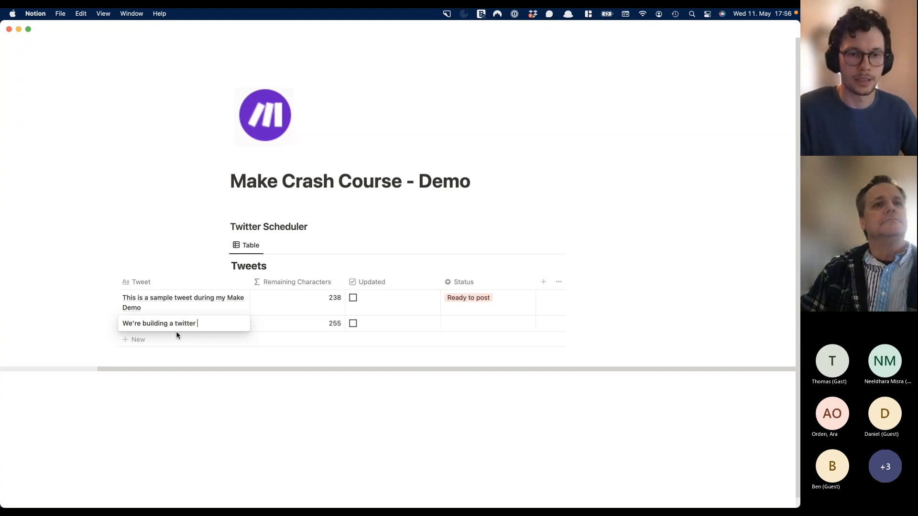
- Finish the second tweet: 'We're building a twitter scheduler tool directly in Notion and @'
text(duler tool dire)
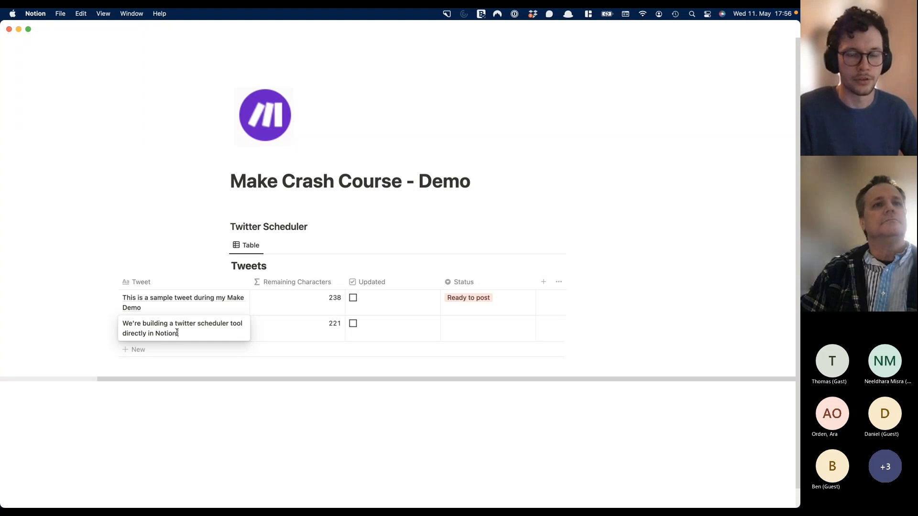
text(ctly in Notion and @m)
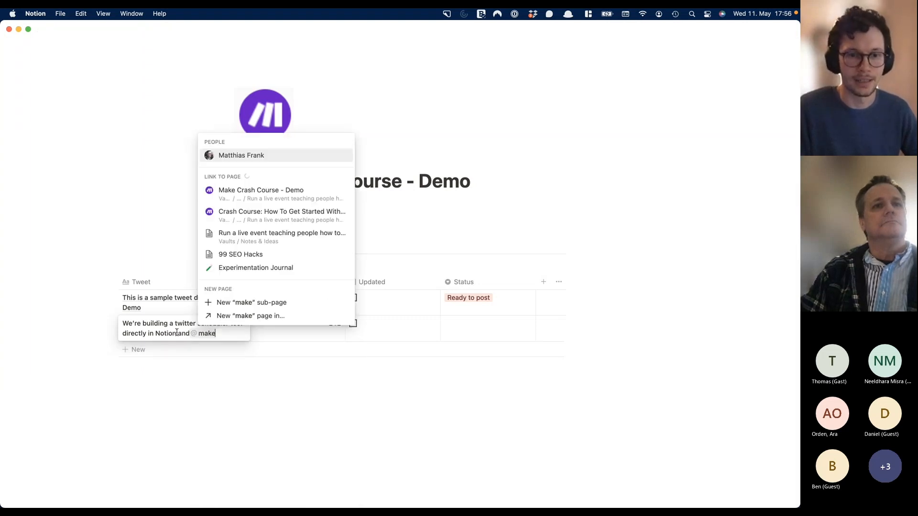
key(BackSpace)
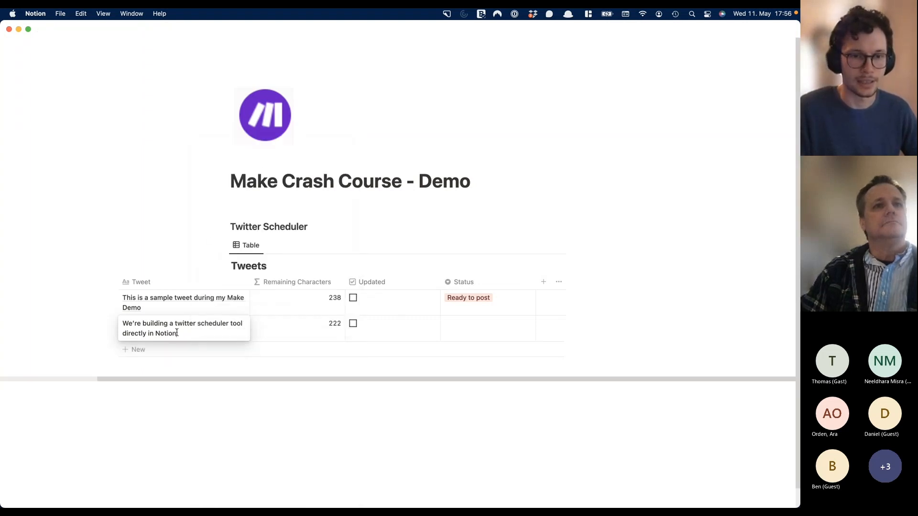
text(@)
key(Escape)
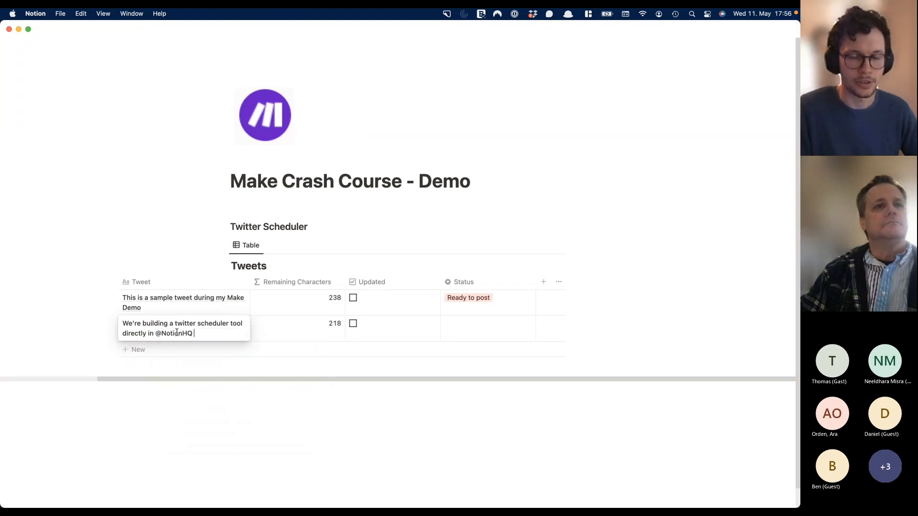
text(@)
key(Escape)
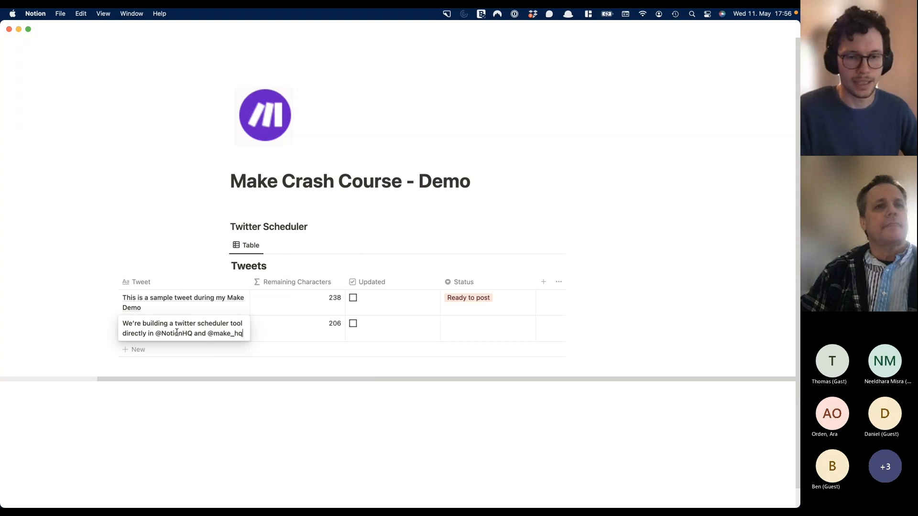
key(Escape)
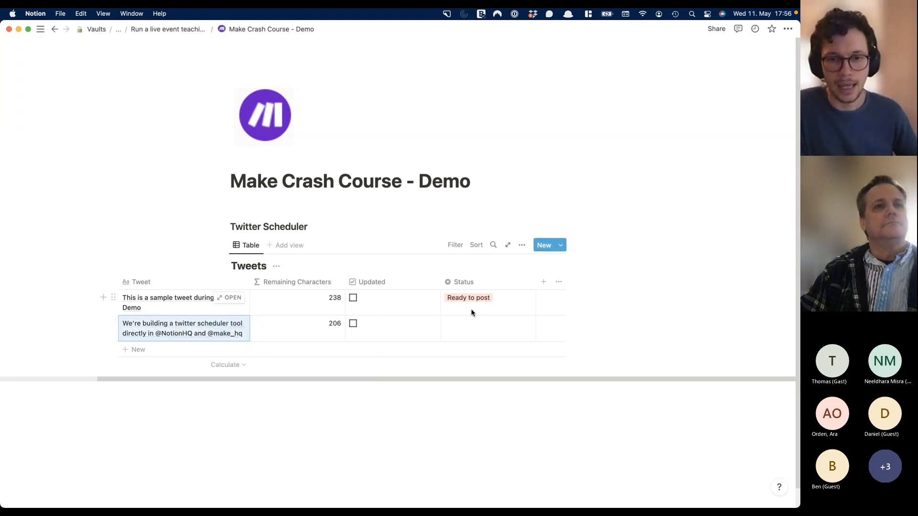
- Set the second tweet's Status to Draft and return to the Make scenario
click(463, 330)
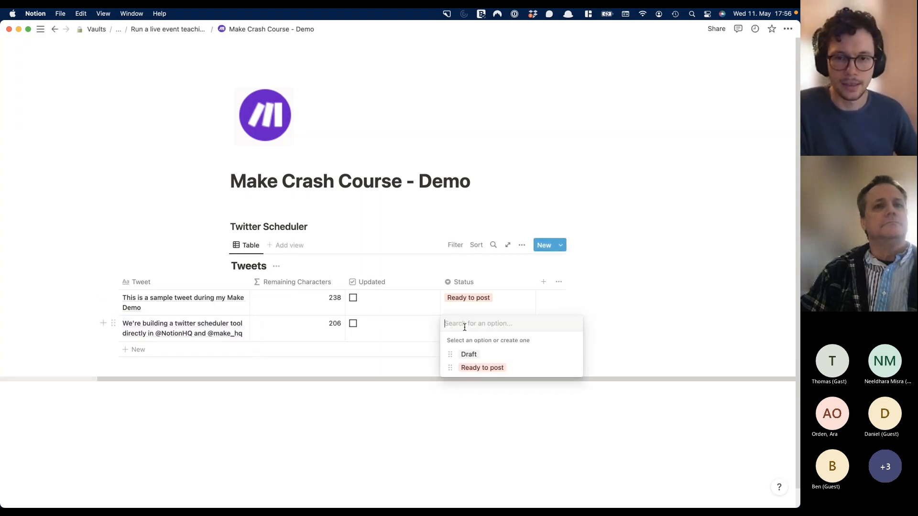
click(467, 355)
click(406, 404)
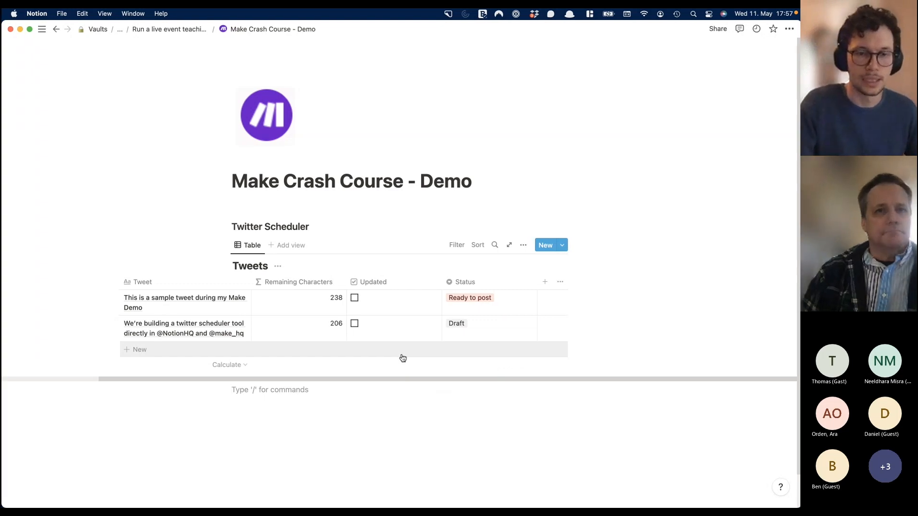
key(ctrl+Up)
click(389, 375)
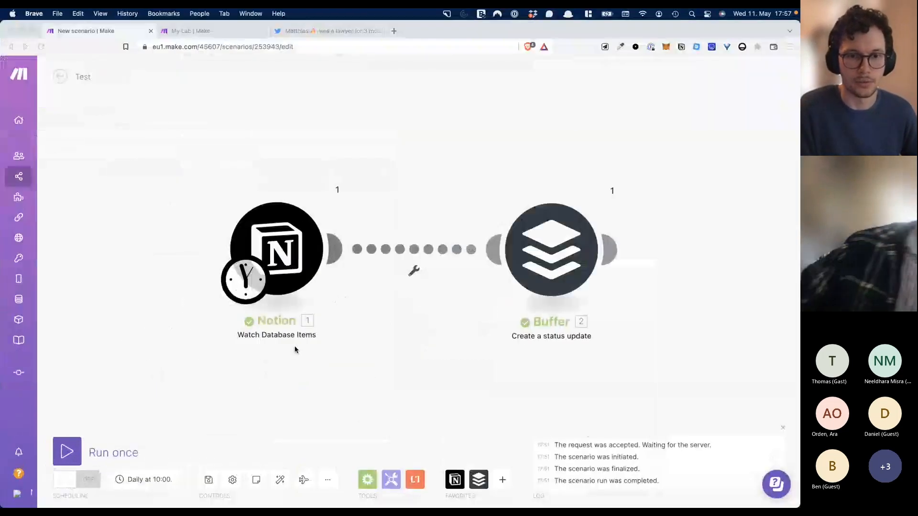
- Run only the Notion module to fetch the tweet items
right_click(291, 240)
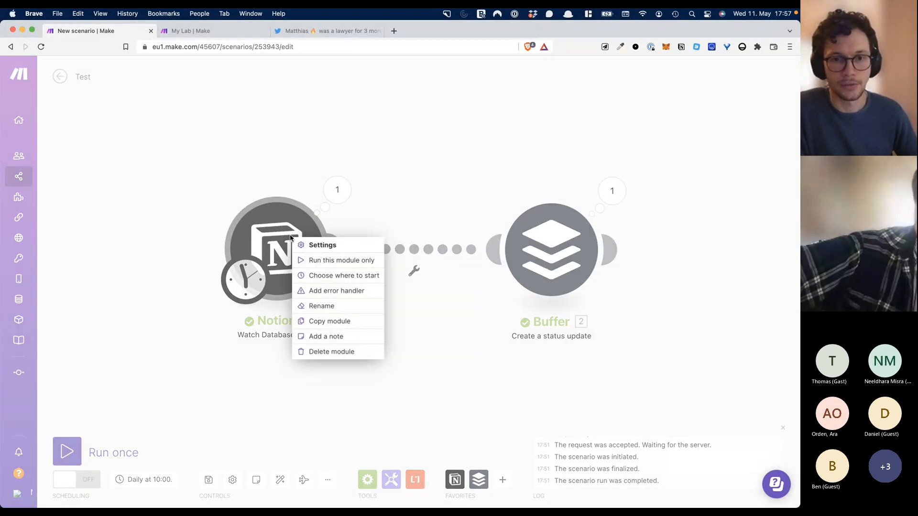
click(194, 409)
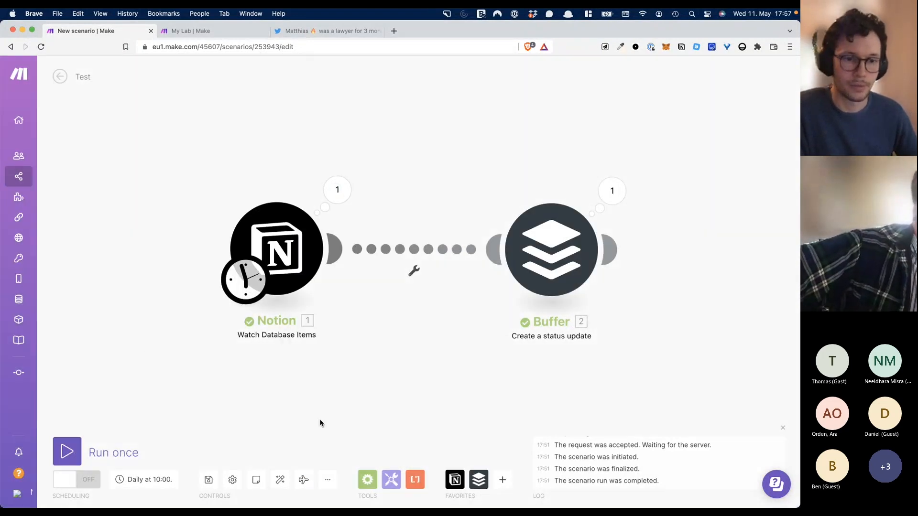
right_click(288, 239)
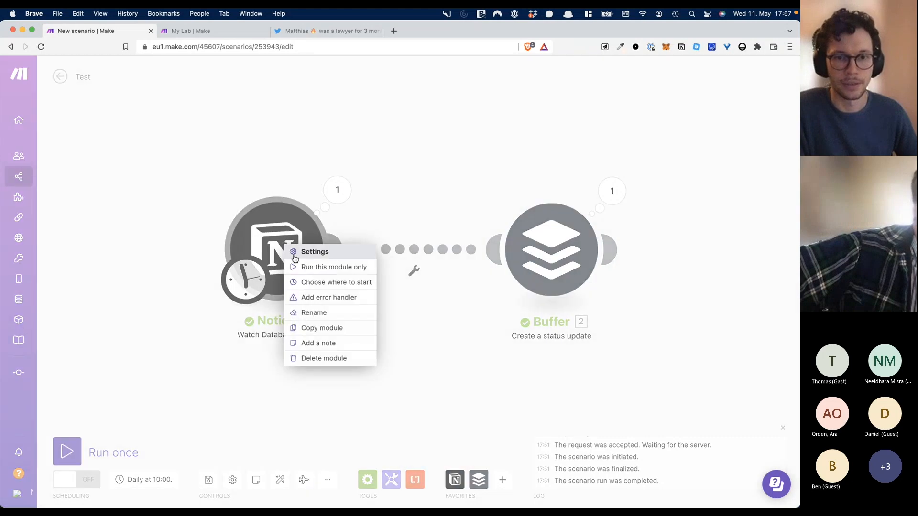
click(314, 266)
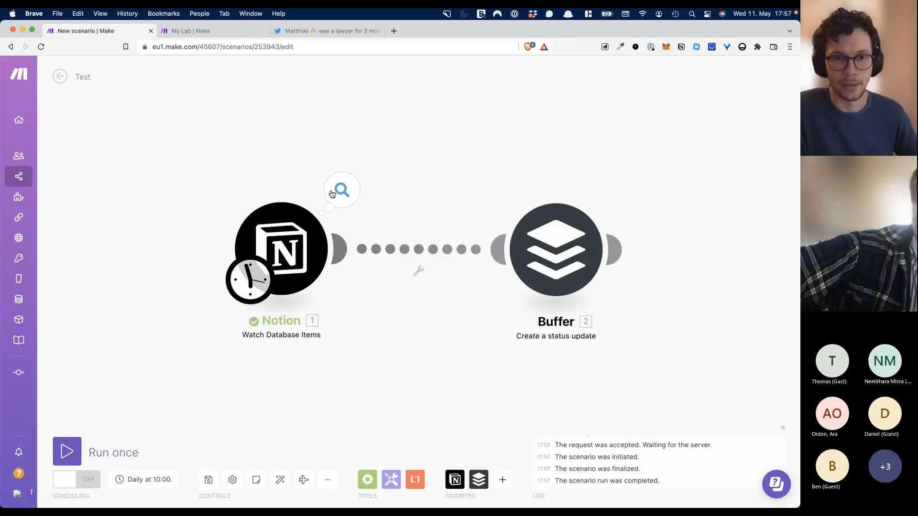
- Inspect the Notion output, expanding Bundle 2 to find its Status name Draft
click(337, 192)
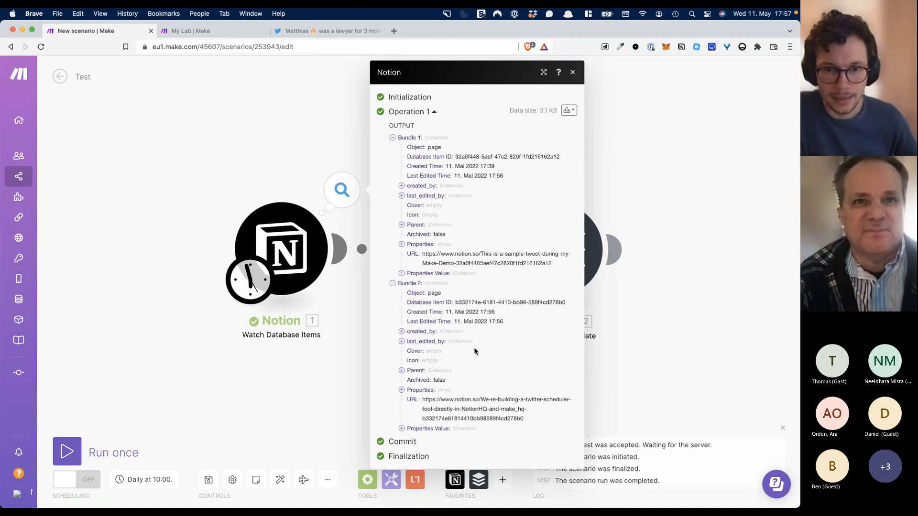
click(402, 428)
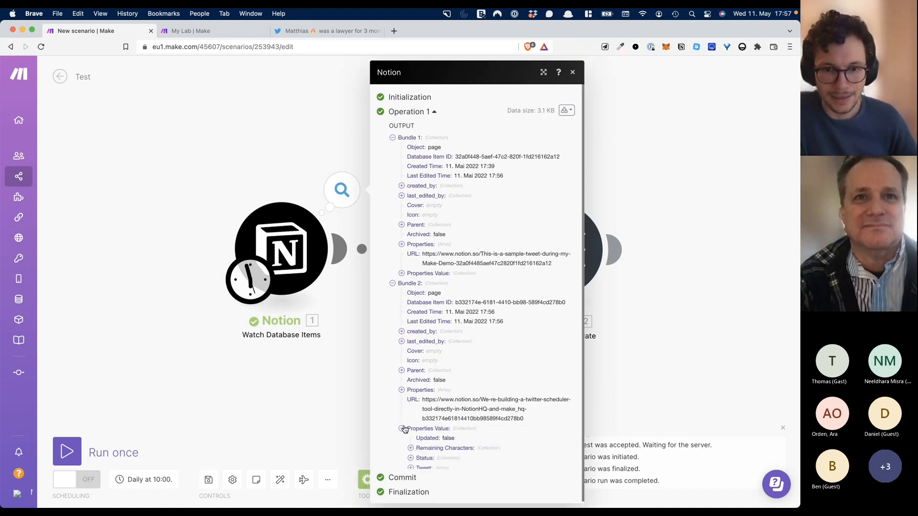
click(410, 453)
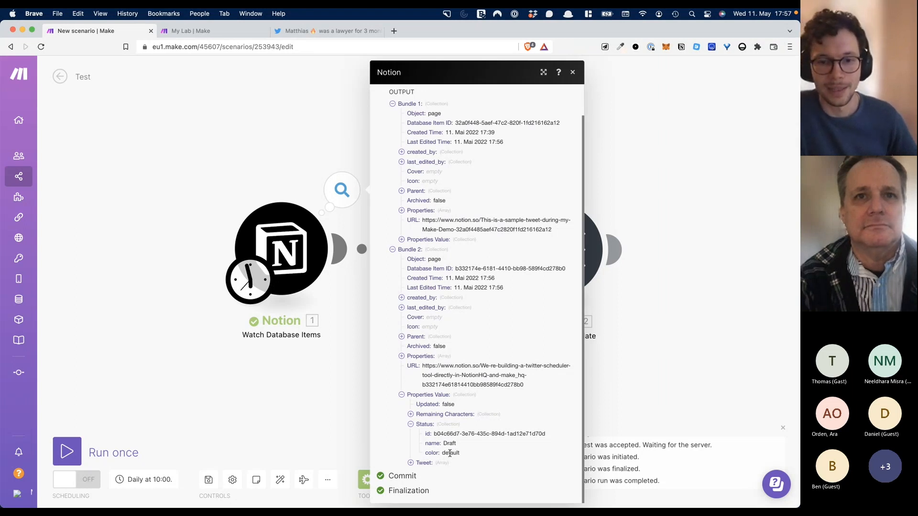
drag(457, 447, 445, 443)
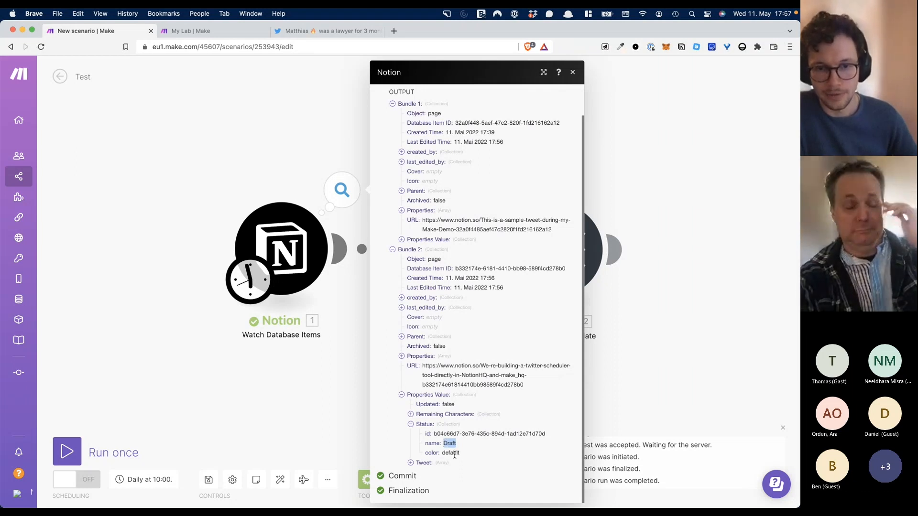
click(357, 405)
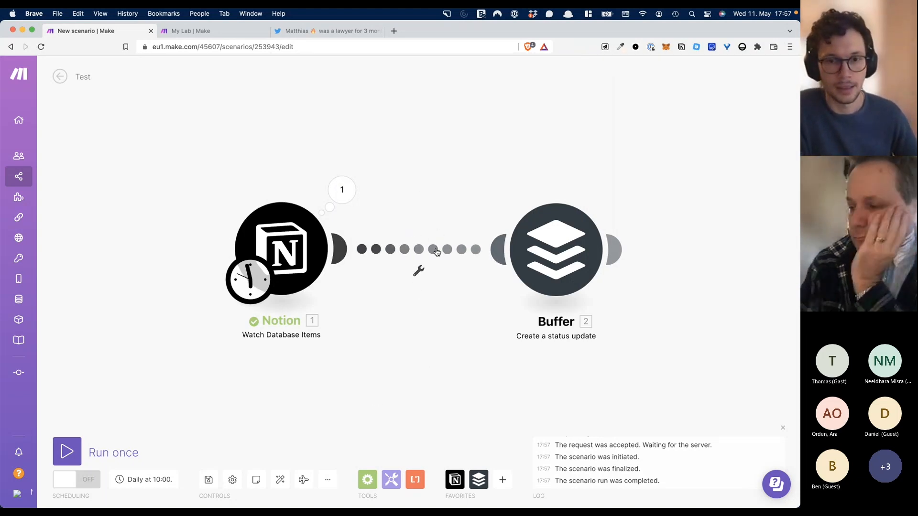
click(419, 270)
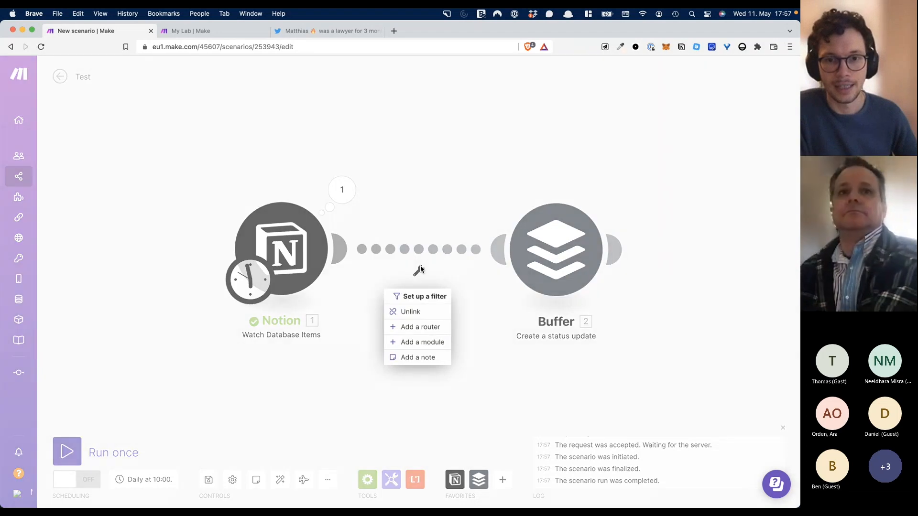
- Create a 'Ready to post?' filter on the Notion–Buffer link conditioned on the Status name
click(422, 298)
click(492, 206)
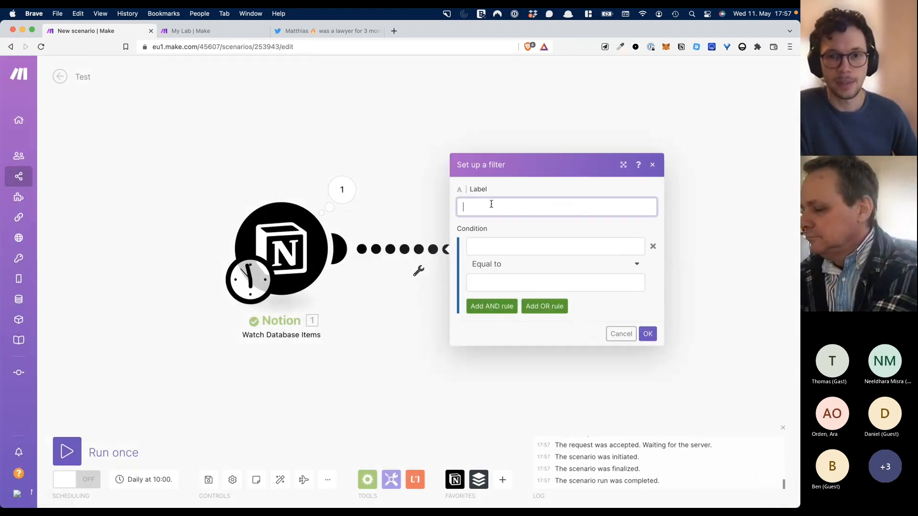
text(Ready to post?)
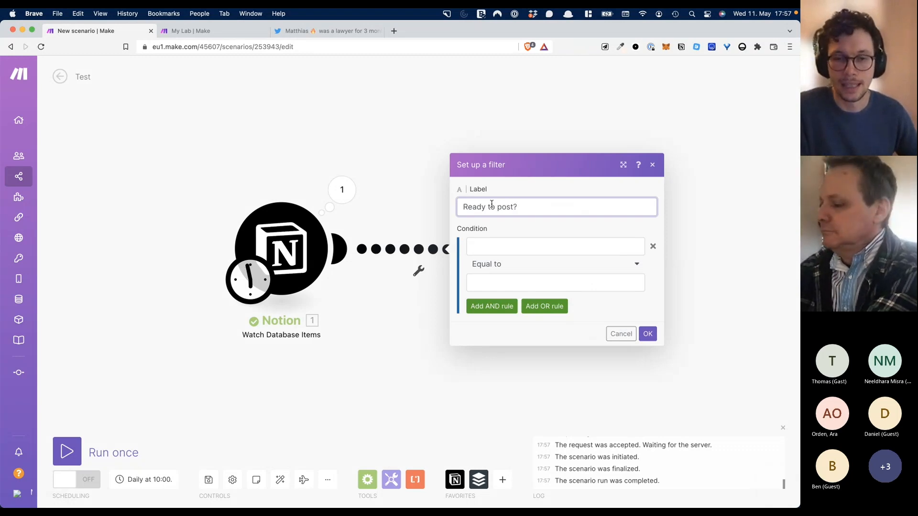
click(502, 240)
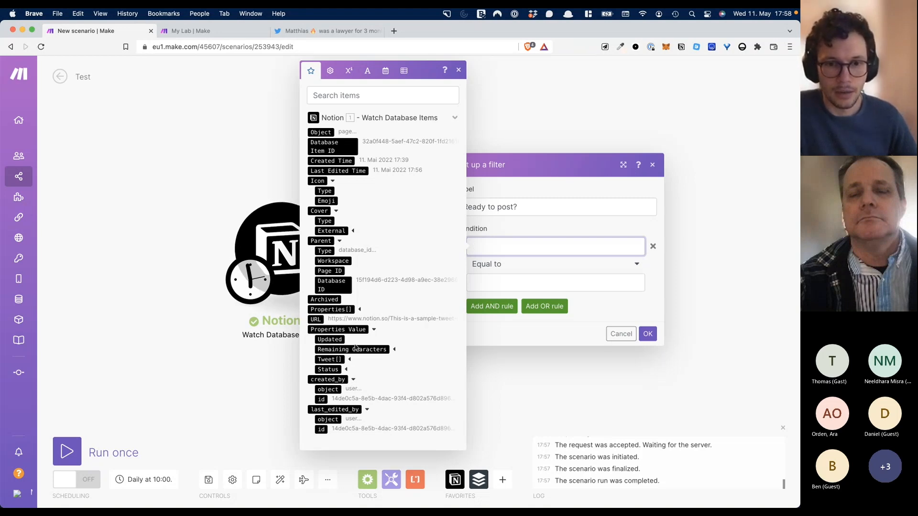
click(348, 371)
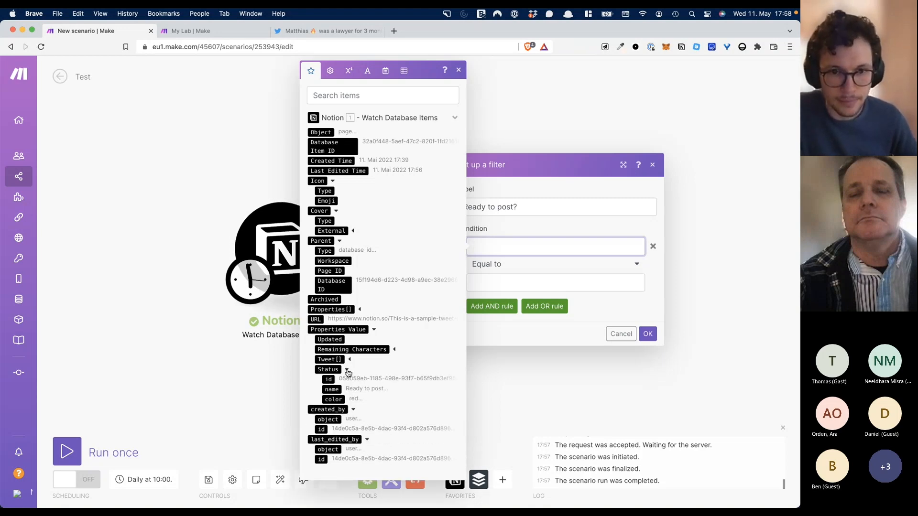
click(332, 389)
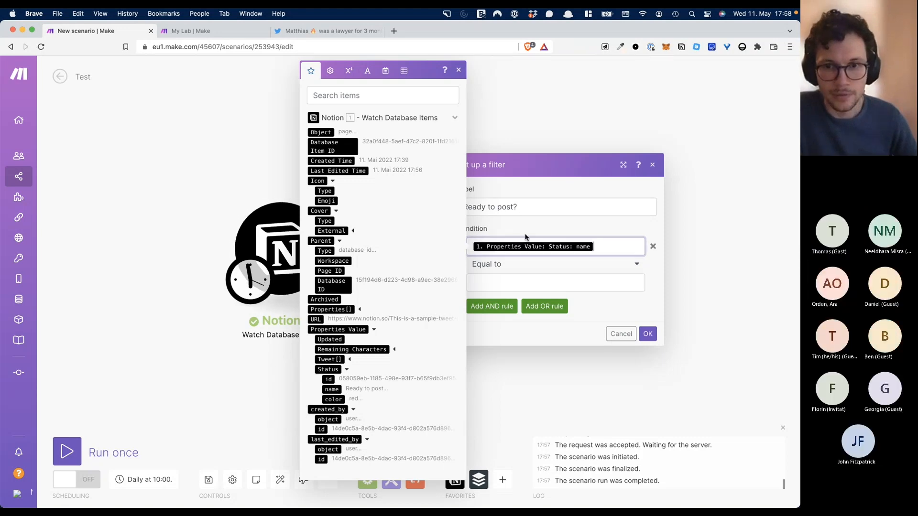
click(542, 226)
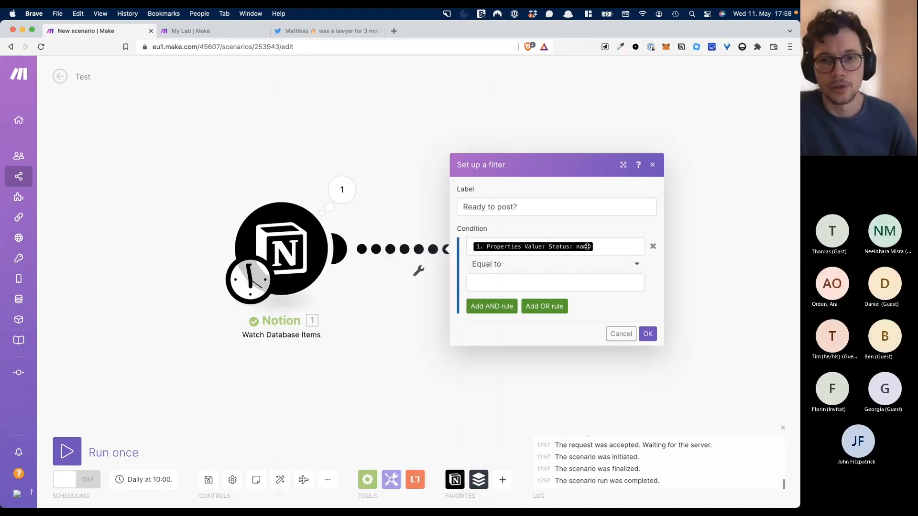
click(541, 281)
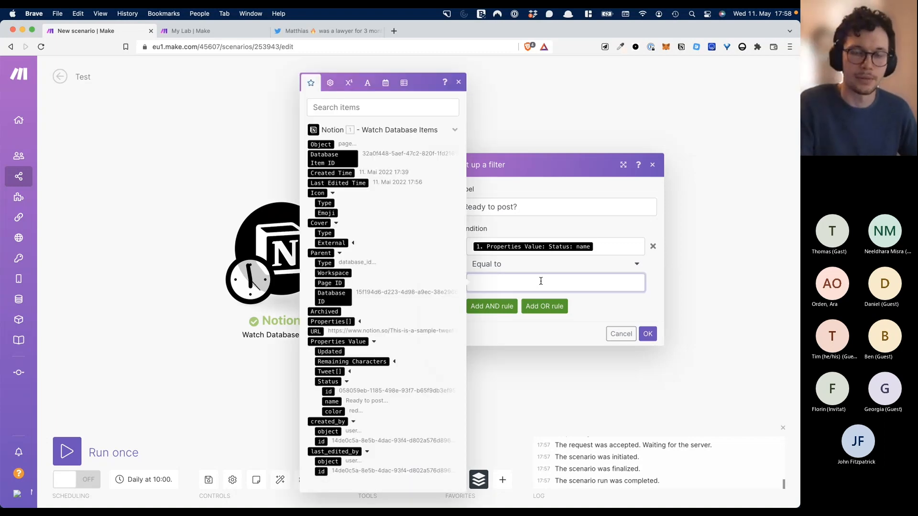
key(ctrl+Up)
click(374, 300)
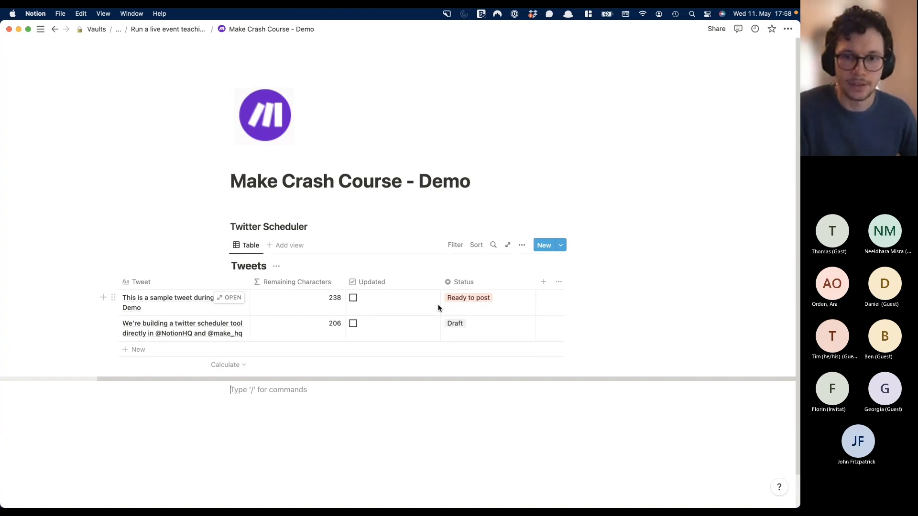
- Require the Status name to be Equal to 'Ready to post' and save the filter
key(ctrl+Up)
click(366, 292)
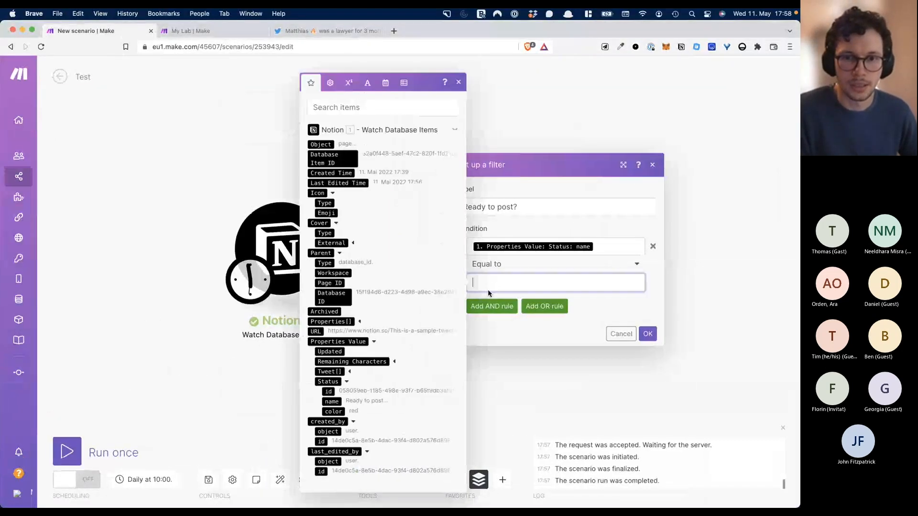
text(to post)
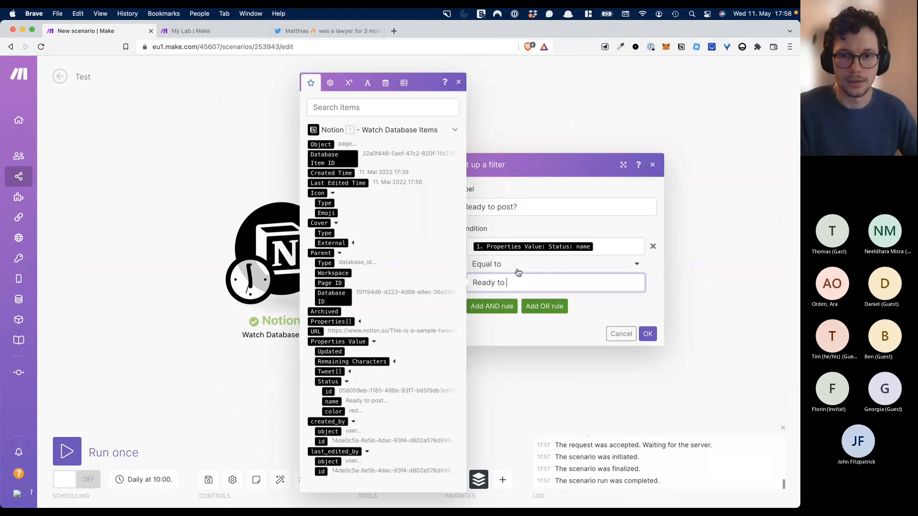
click(623, 306)
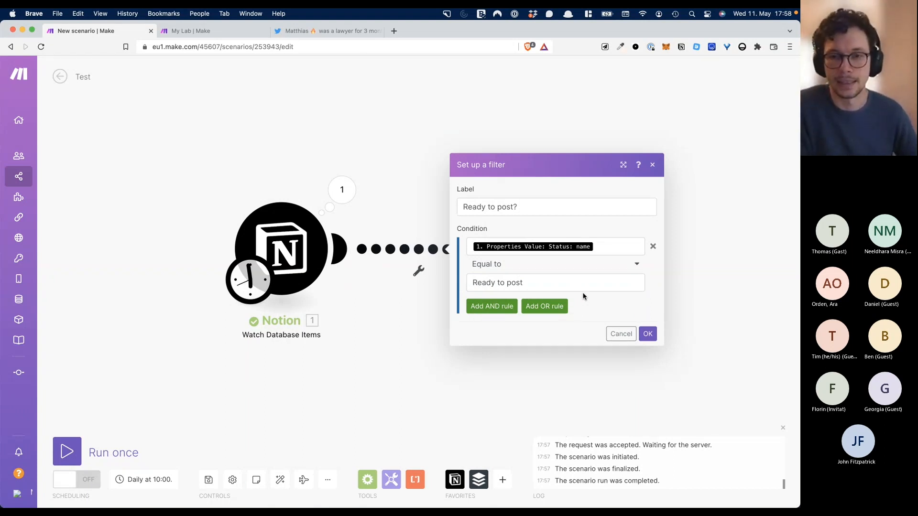
click(627, 268)
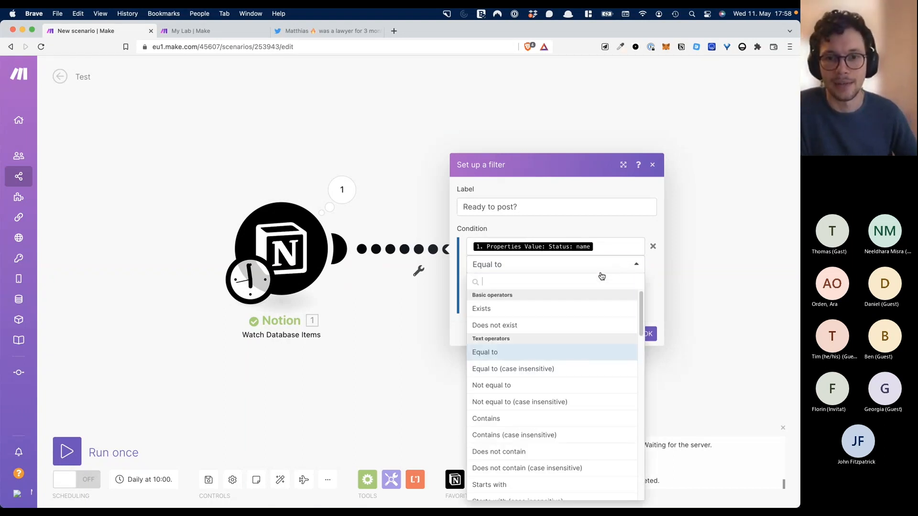
scroll(568, 369, down, 15)
scroll(563, 378, up, 5)
scroll(563, 378, up, 8)
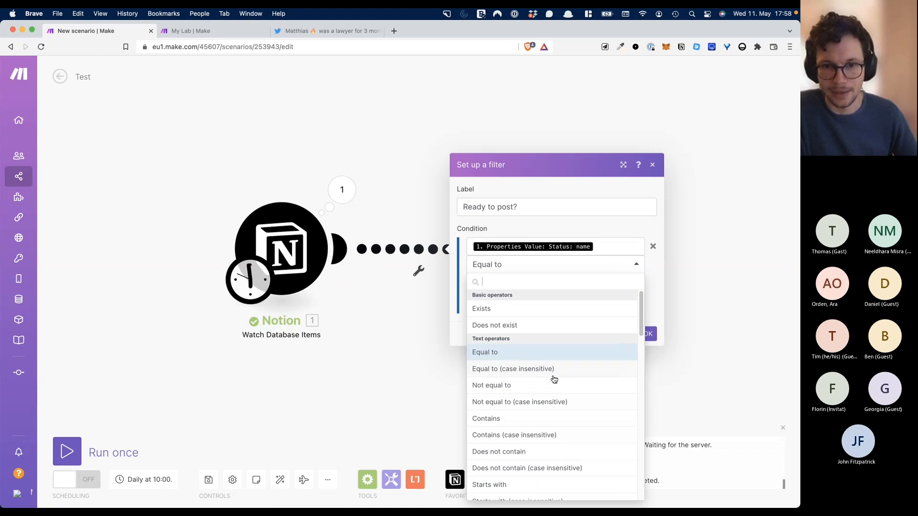
click(606, 232)
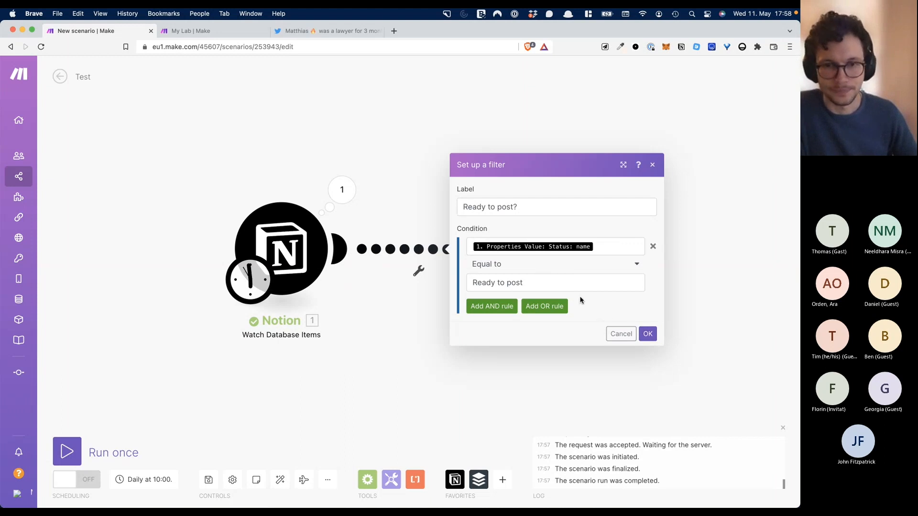
click(648, 334)
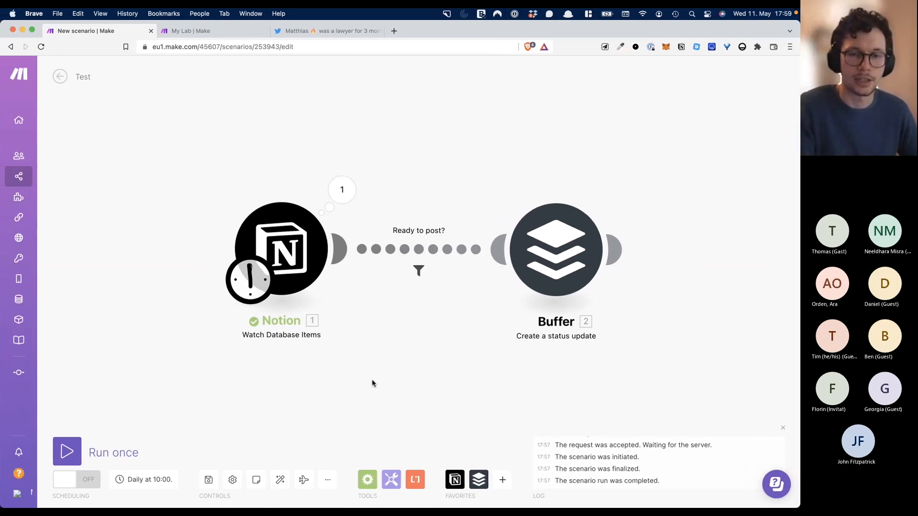
- In Notion, tick the second tweet's Updated box and set the sample tweet's Status to Draft
key(ctrl+Up)
click(312, 318)
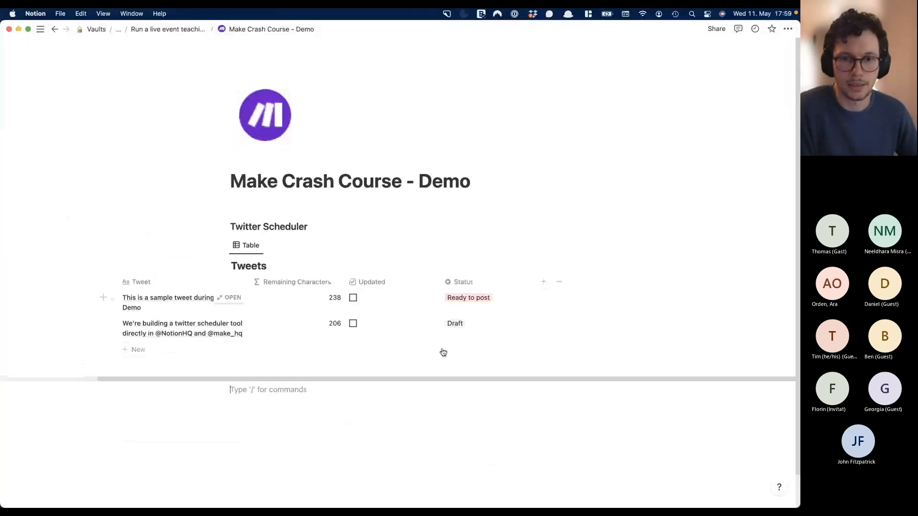
click(353, 324)
click(353, 299)
click(353, 299)
click(476, 305)
click(471, 324)
click(478, 246)
click(573, 280)
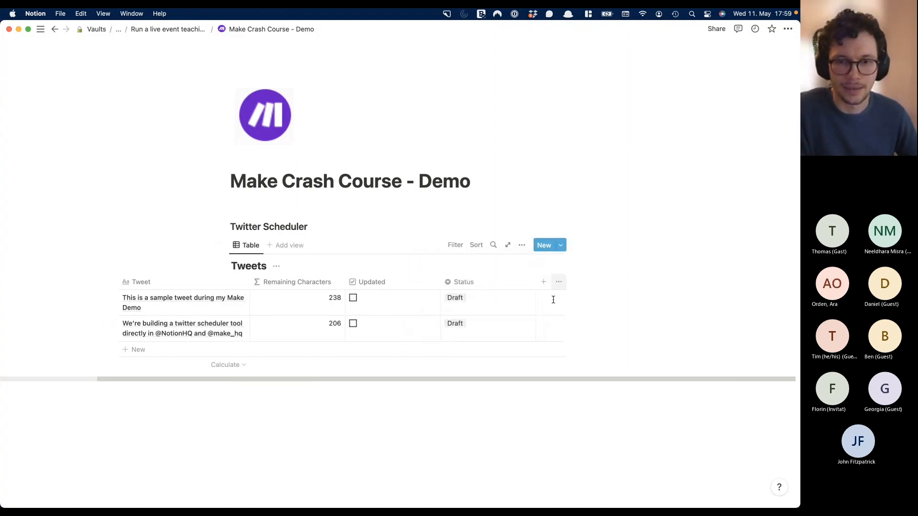
- Mark the second tweet Ready to post and return to the Make scenario
click(486, 324)
click(490, 368)
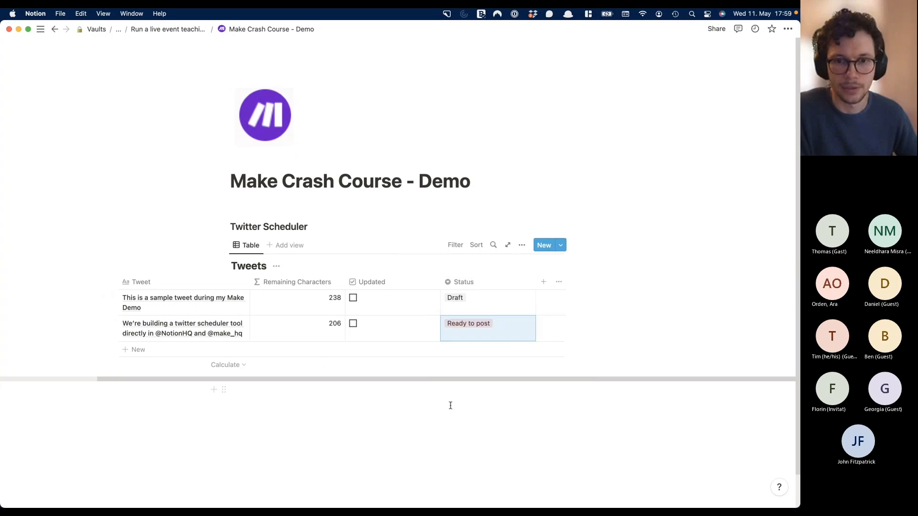
click(437, 404)
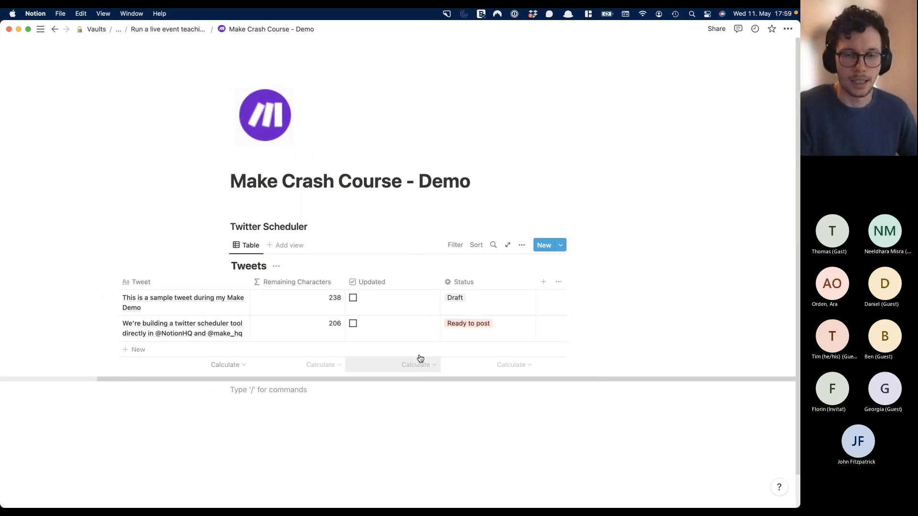
key(ctrl+Up)
click(310, 337)
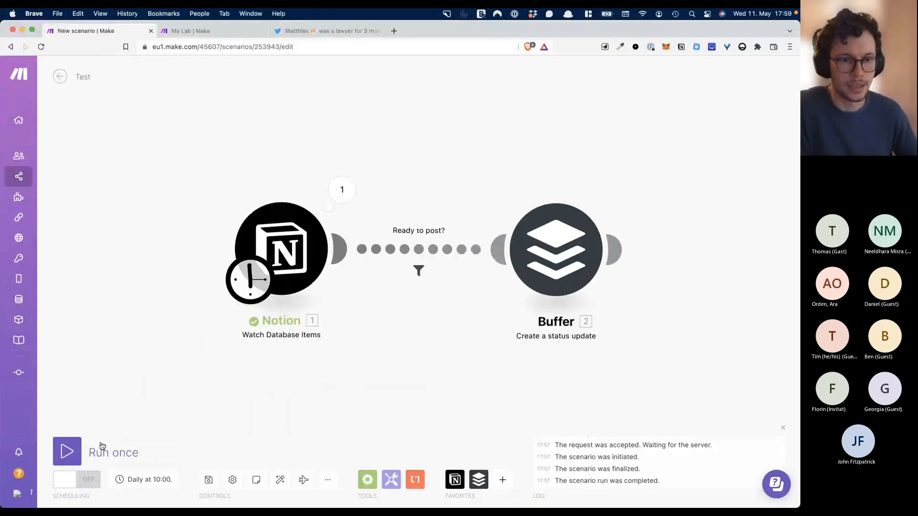
- Run the scenario once and check that one bundle passed the Ready to post? filter
click(67, 451)
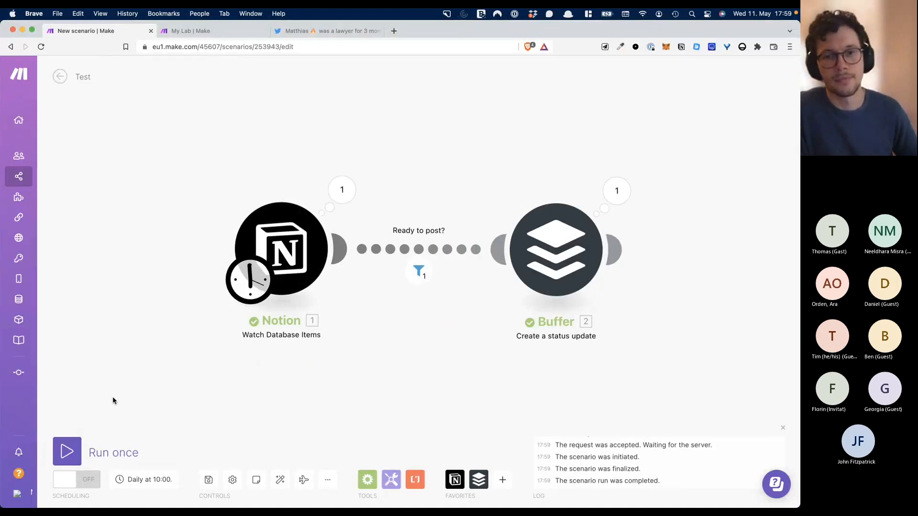
click(418, 272)
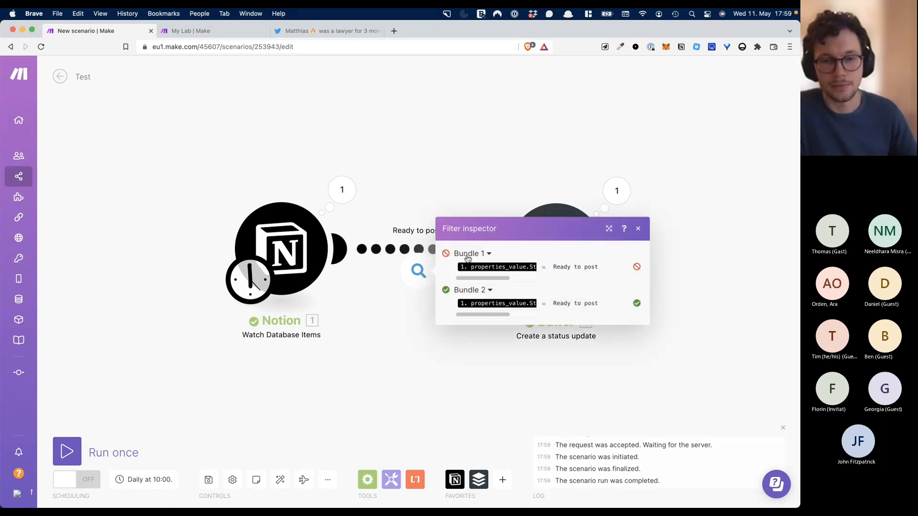
click(491, 257)
click(489, 254)
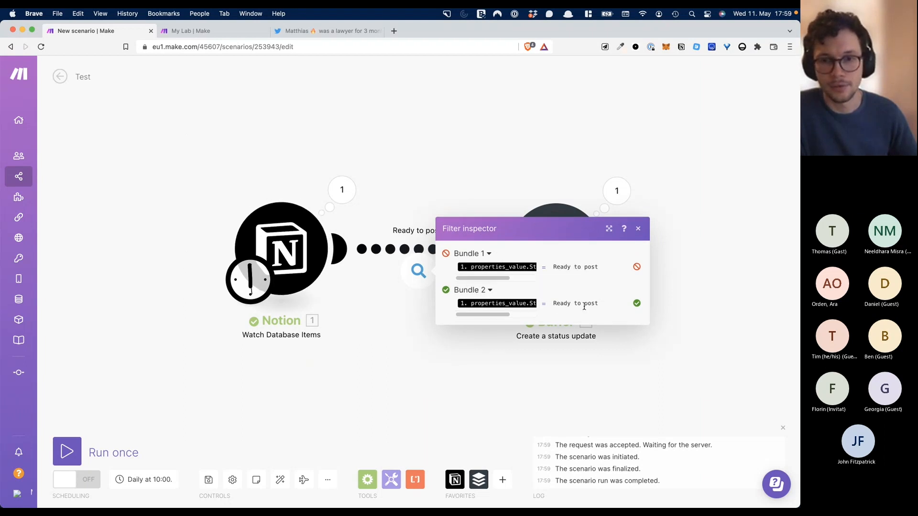
click(486, 162)
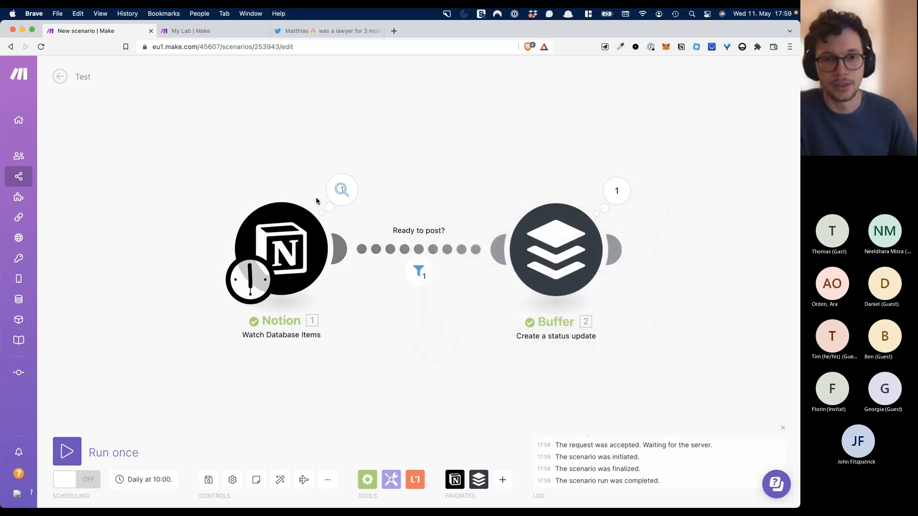
- Review the Notion trigger's output and what the Buffer module received and returned
click(341, 190)
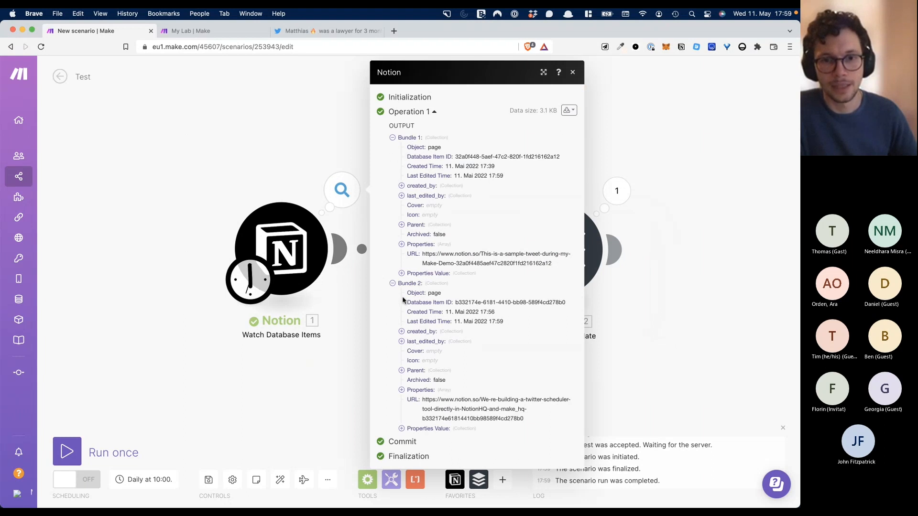
click(653, 216)
click(618, 194)
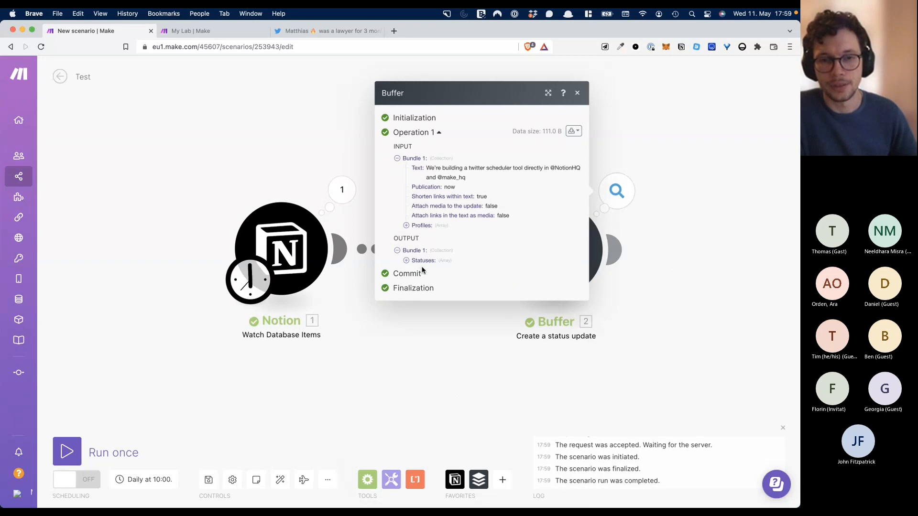
click(325, 130)
- Reload the Twitter profile to find the new scheduler tweet, then go back to My Lab | Make
click(325, 30)
click(320, 46)
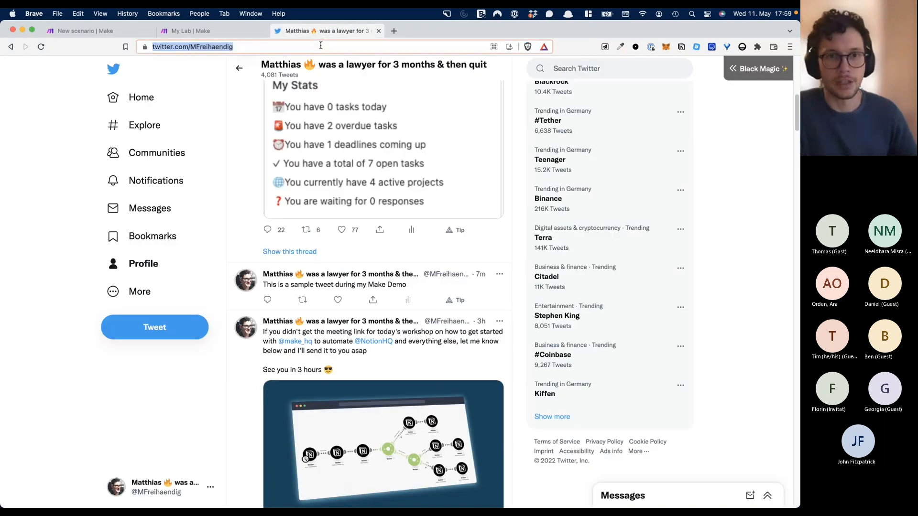
key(Return)
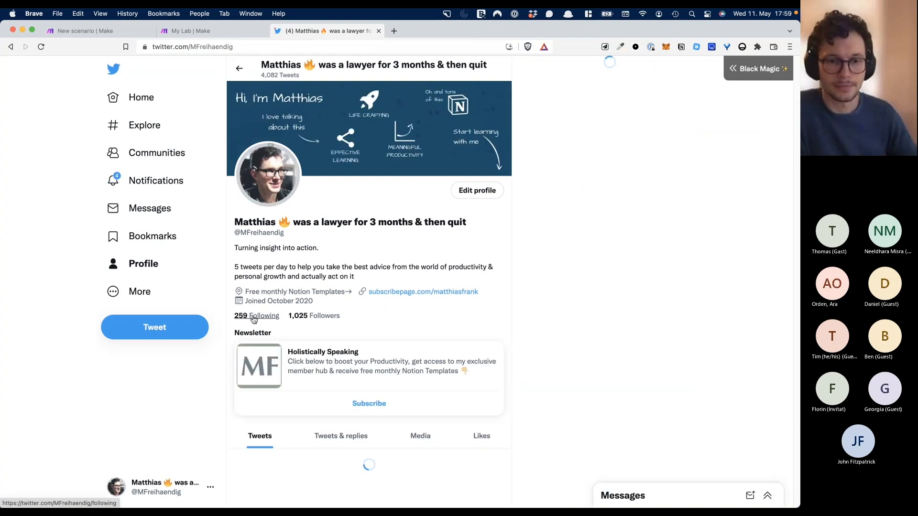
scroll(303, 303, down, 10)
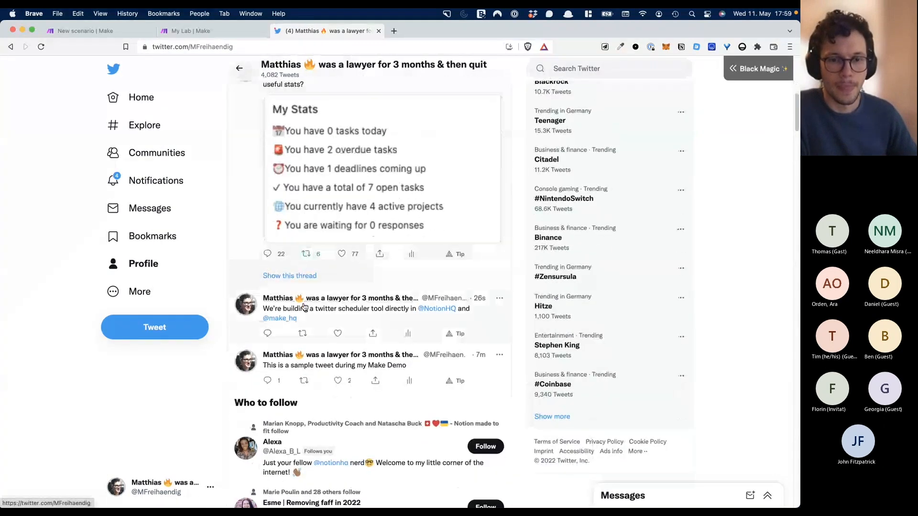
mouse_move(448, 314)
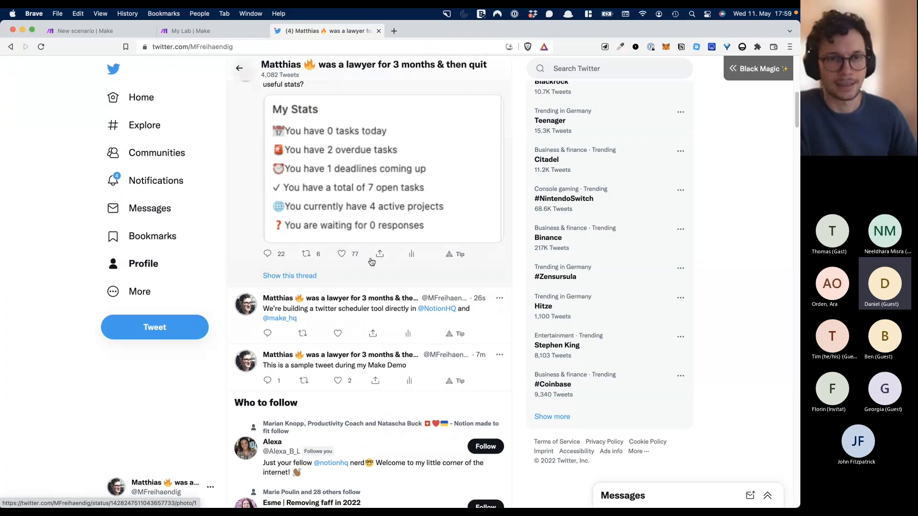
click(208, 35)
- Nudge the Buffer module closer to the Notion trigger in Make, then bring Notion forward
click(134, 33)
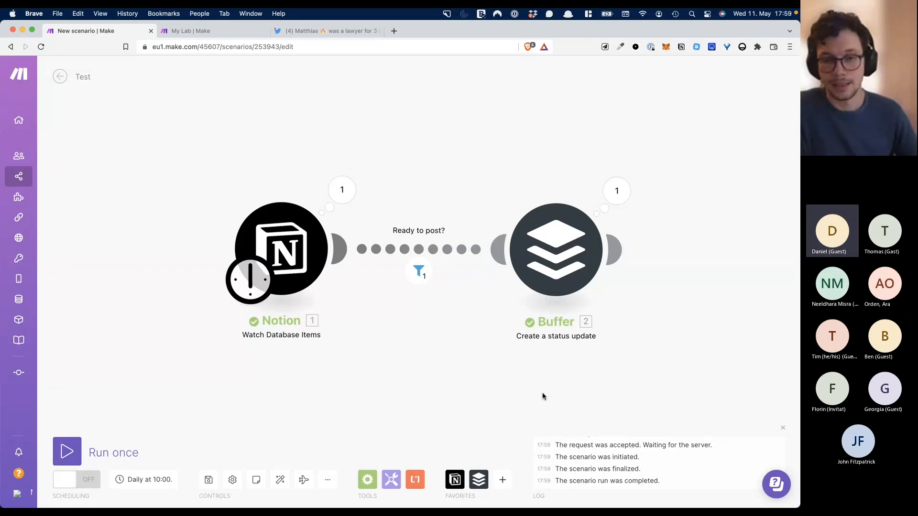
drag(540, 241, 491, 244)
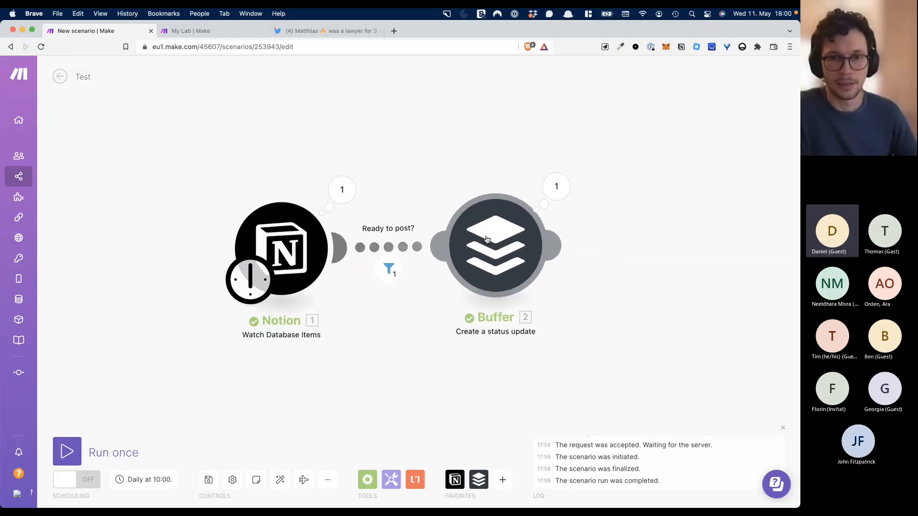
mouse_move(482, 483)
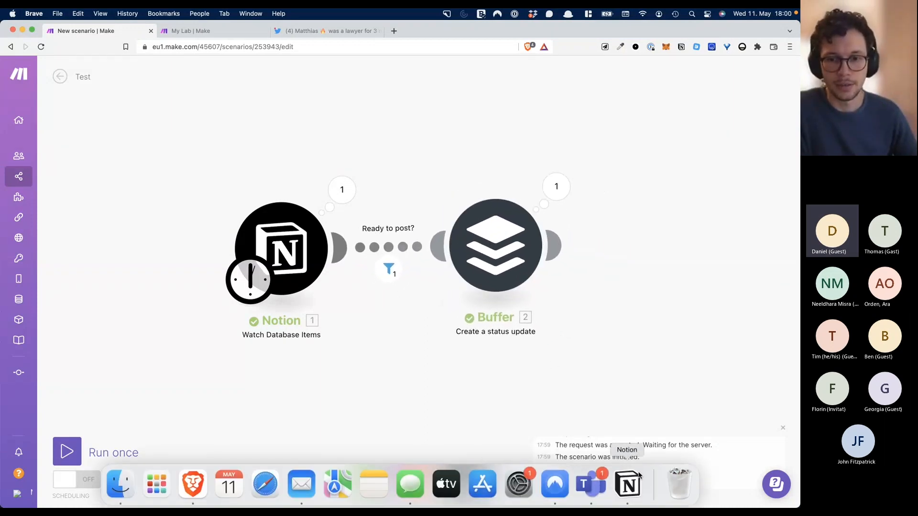
click(628, 484)
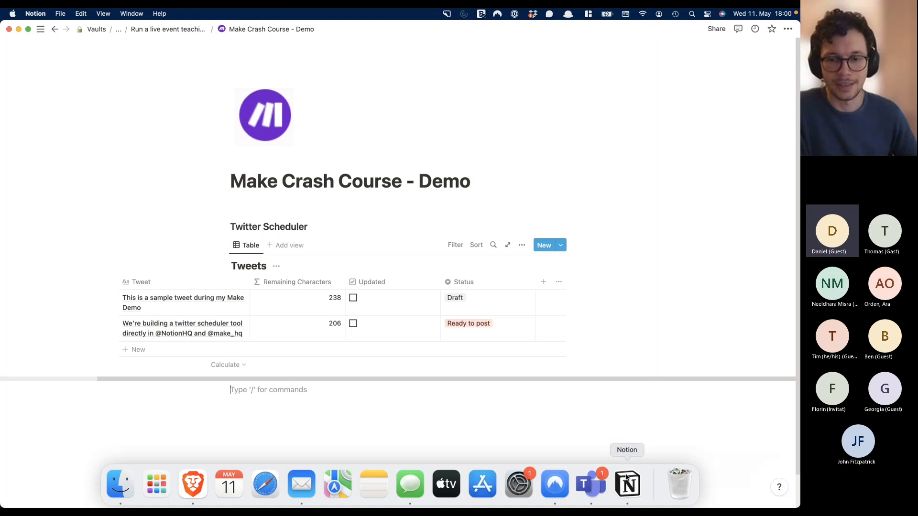
- Change the second tweet's Status from Ready to post to a newly created 'Posted' option
click(504, 323)
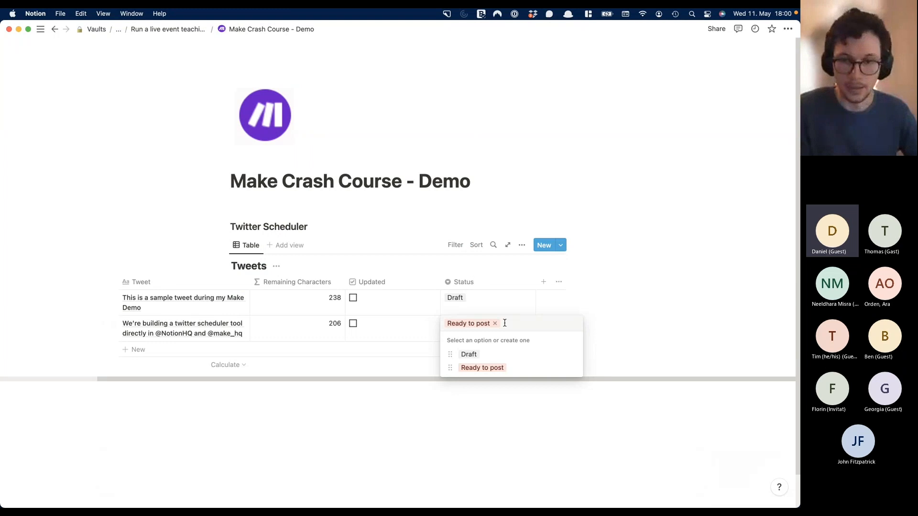
text(Poste)
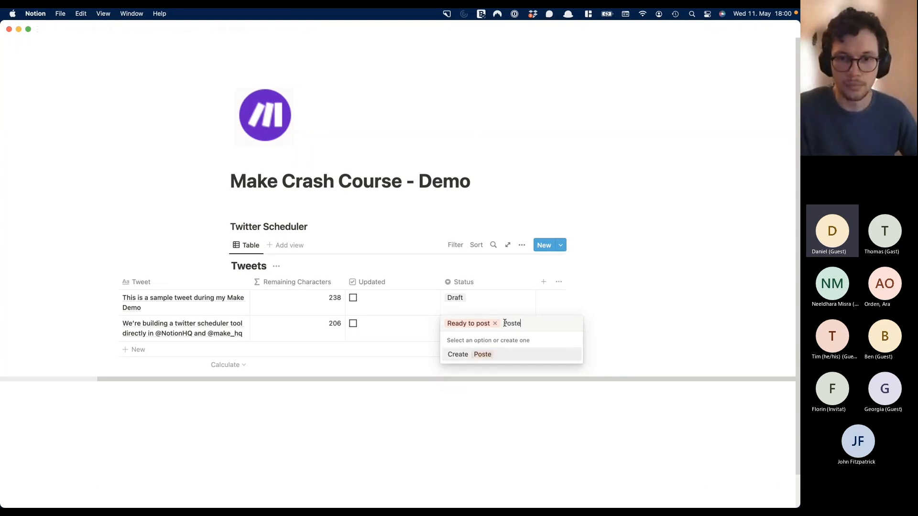
text(d)
click(493, 353)
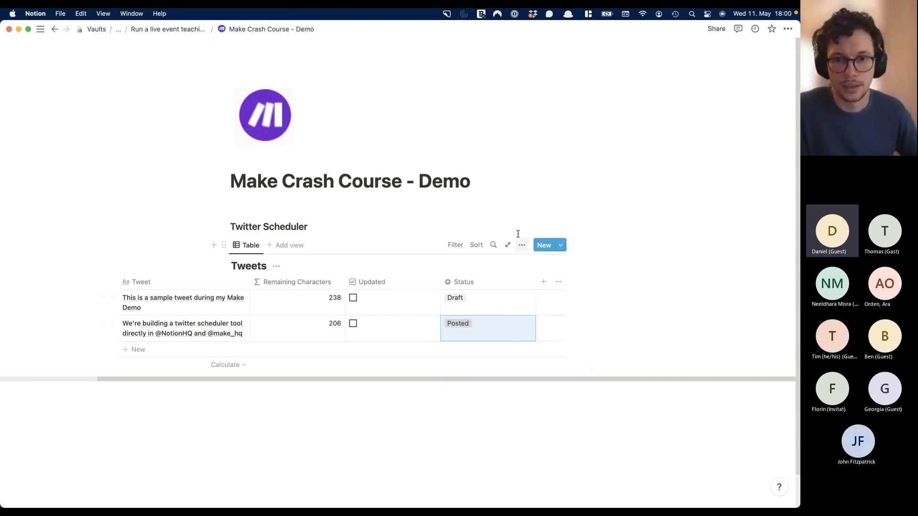
click(517, 230)
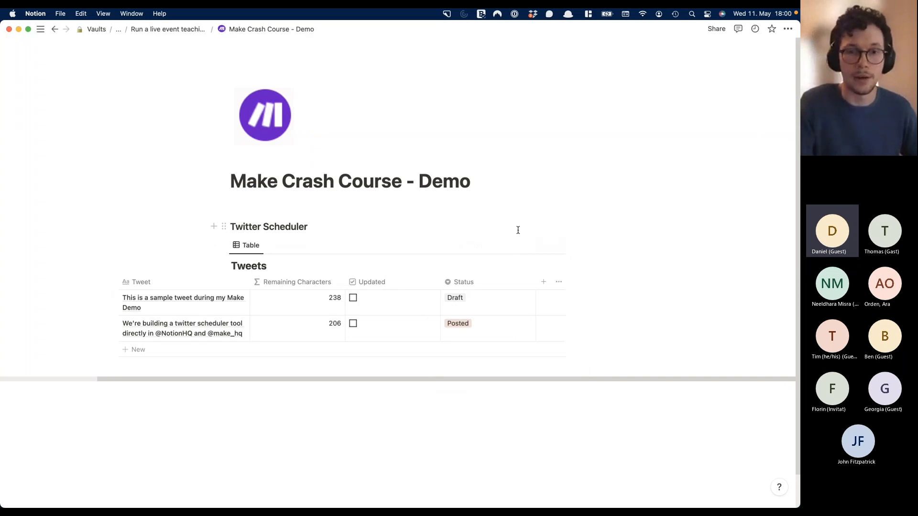
- Return to the Make scenario and pan the canvas left to free space on the right
key(ctrl+Up)
click(279, 302)
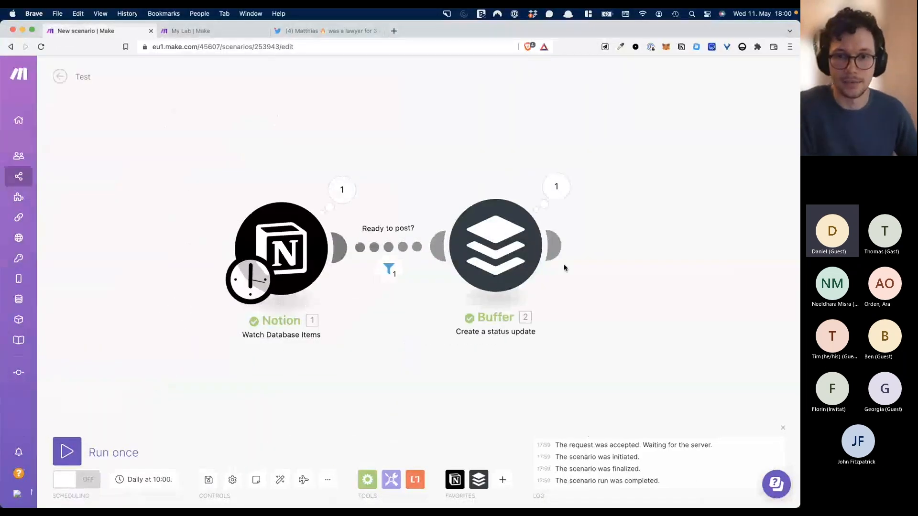
drag(630, 270, 512, 279)
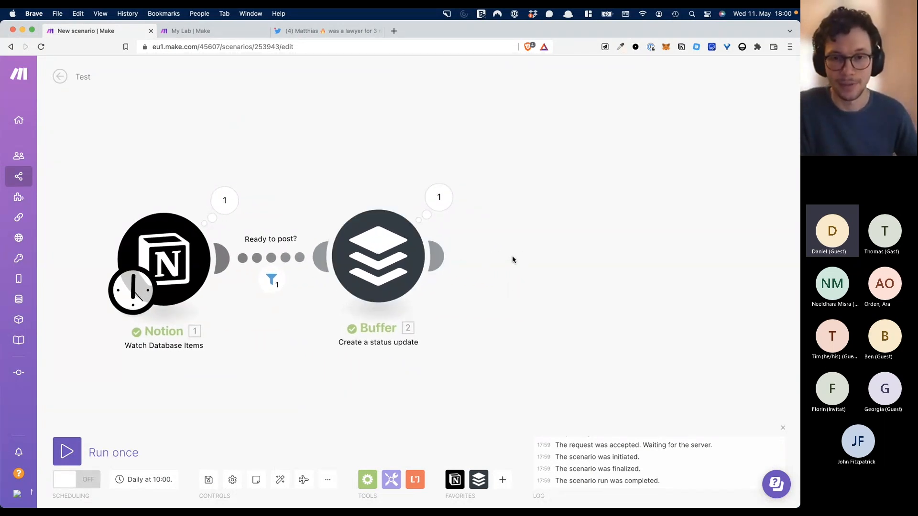
- Add a Notion 'Update a Database Item' module after the Buffer module
click(440, 257)
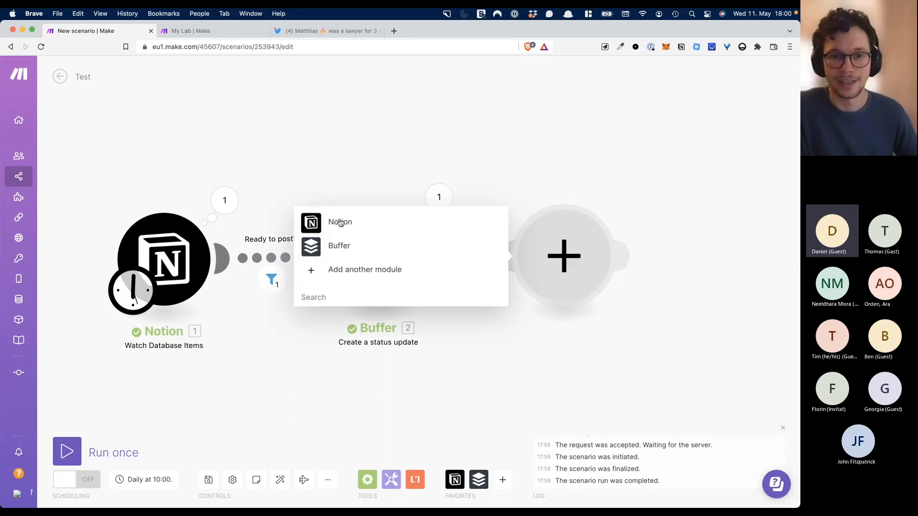
click(336, 221)
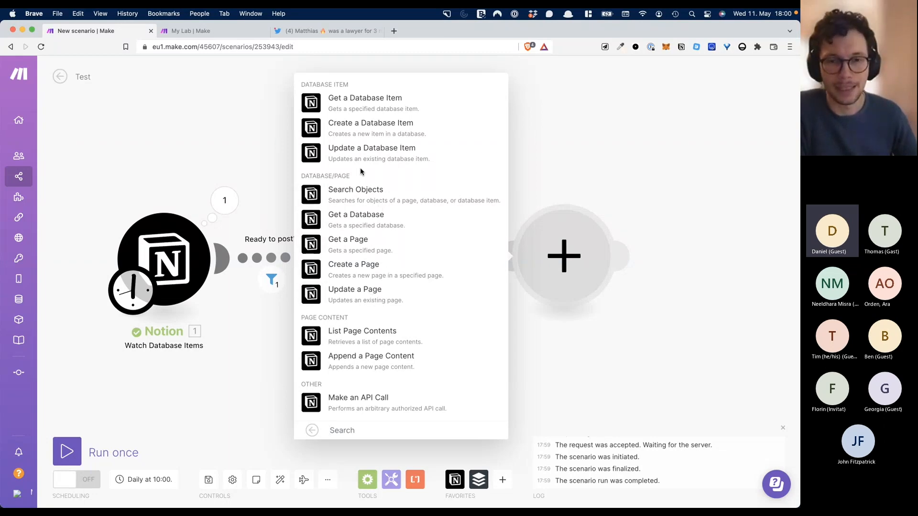
click(371, 150)
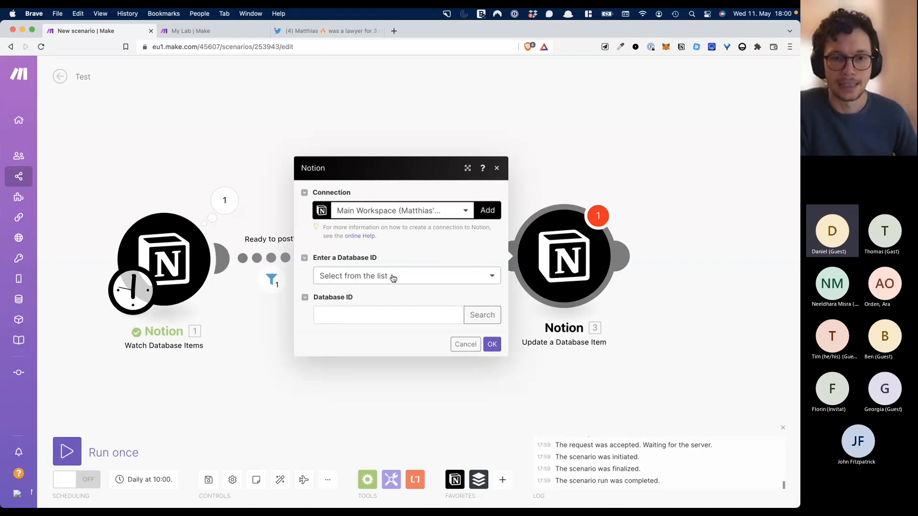
click(390, 315)
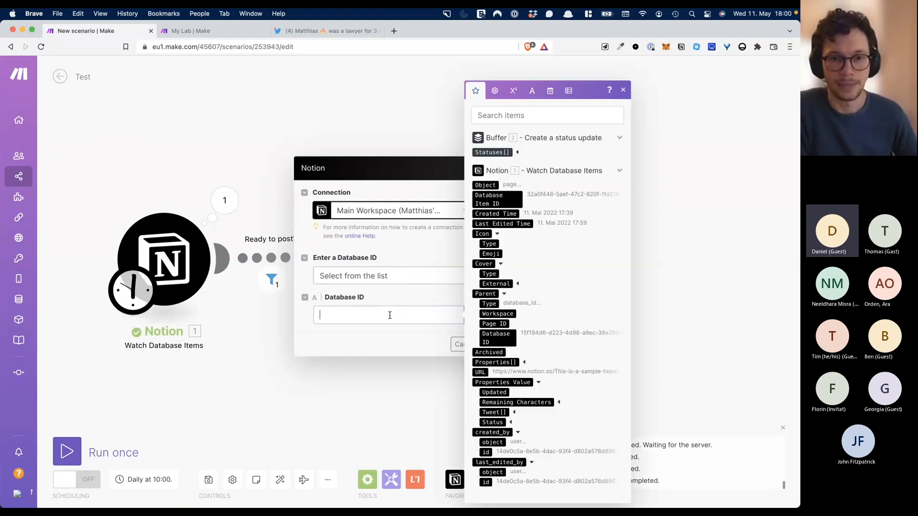
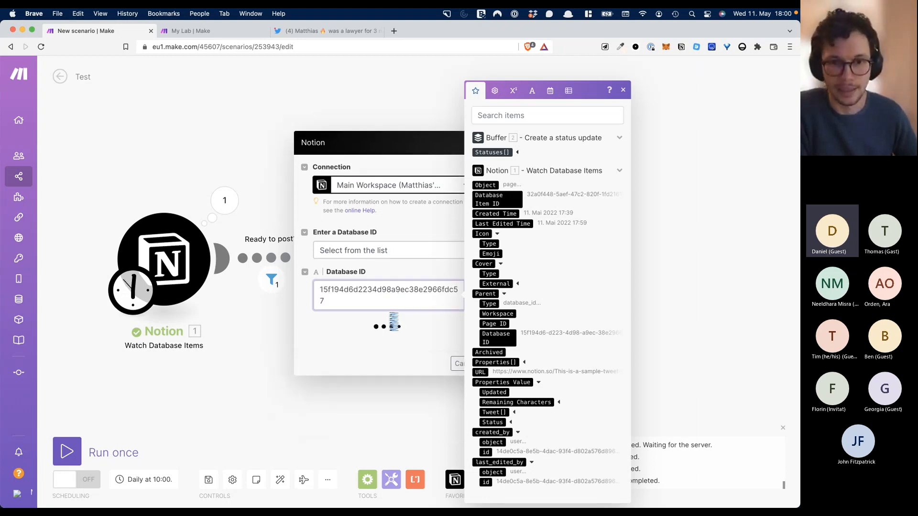
click(425, 274)
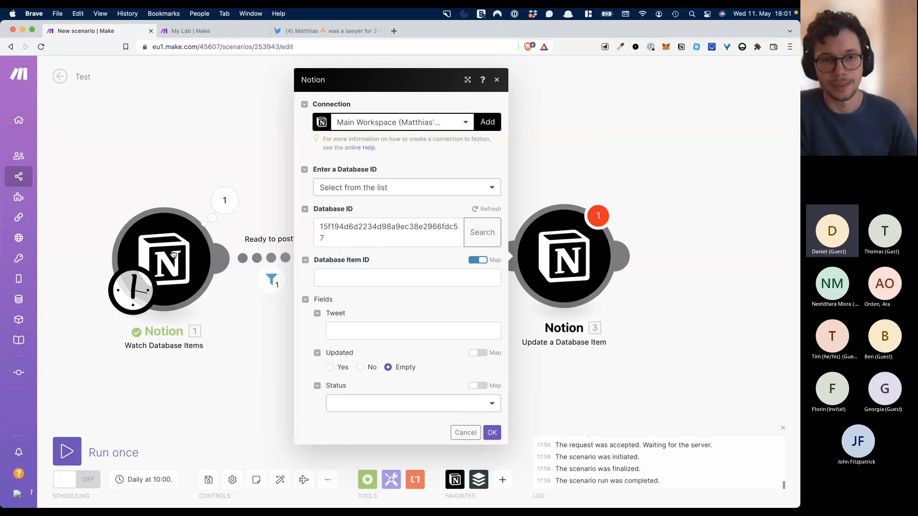
- Map '1. Database Item ID' from the Watch Database Items trigger into Database Item ID
click(337, 278)
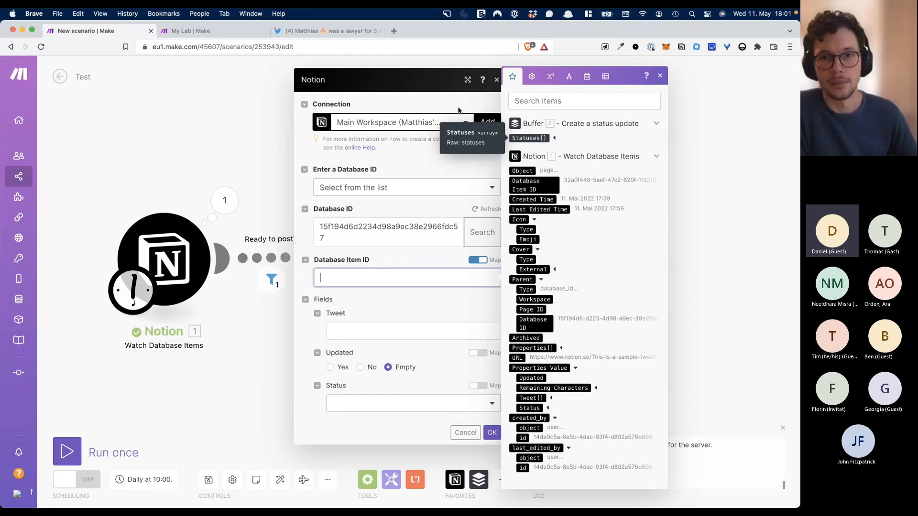
click(501, 93)
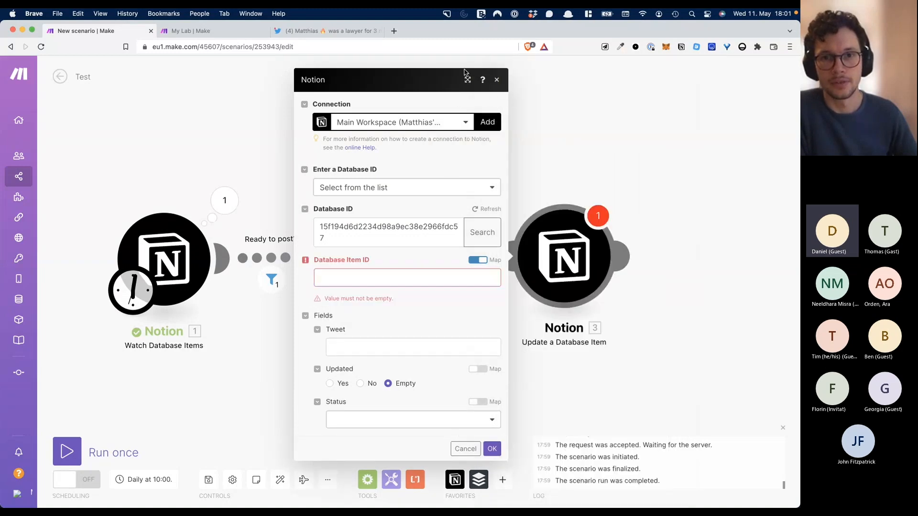
double_click(458, 103)
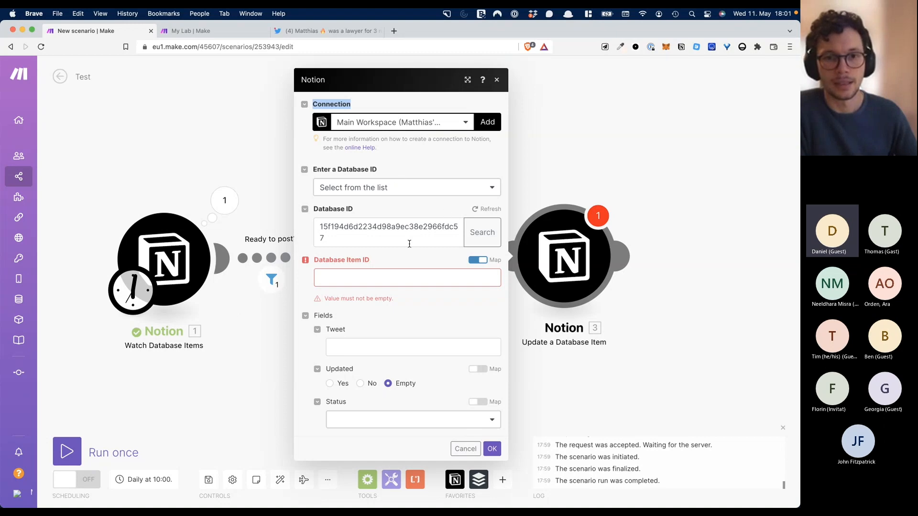
click(409, 278)
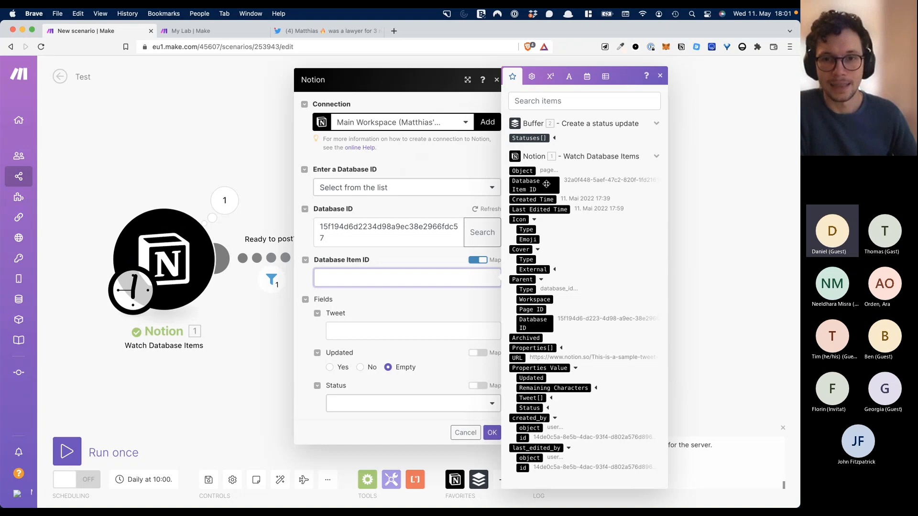
drag(546, 184, 452, 277)
click(453, 299)
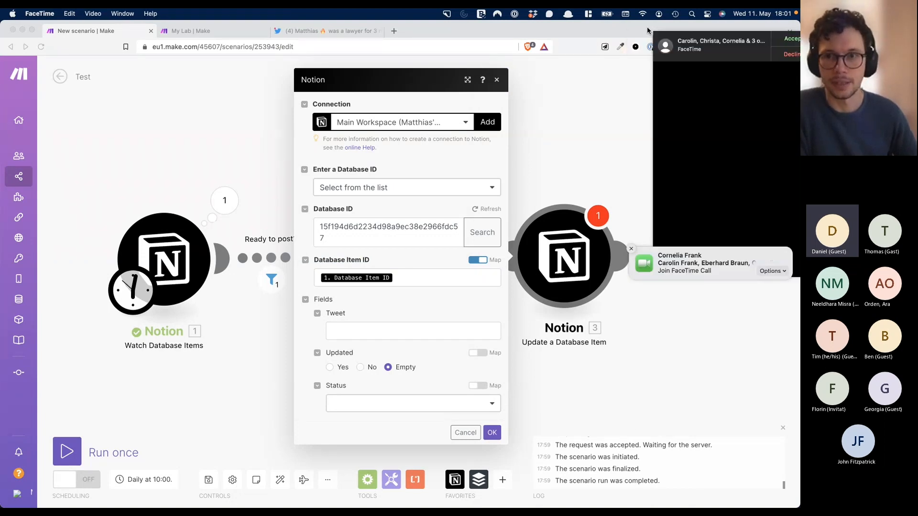
- Dismiss the incoming call notification and switch the Status field to a mapped value
click(770, 53)
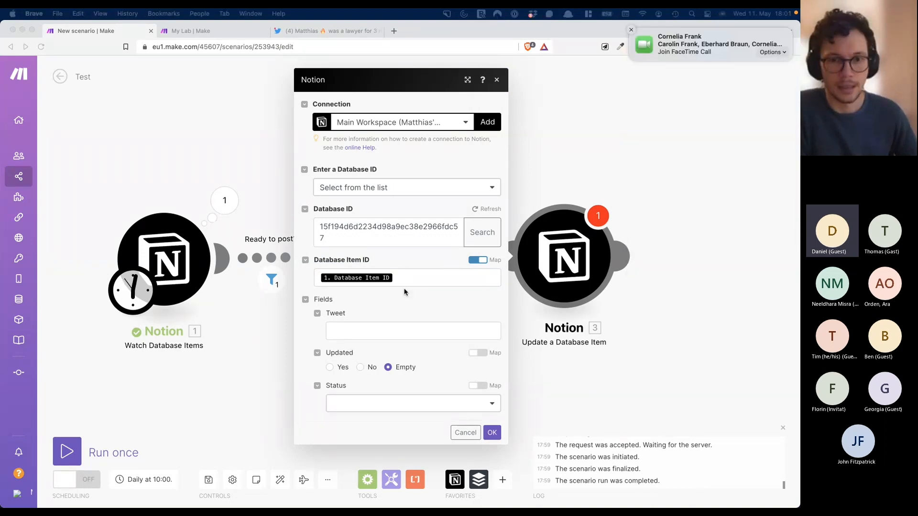
click(353, 321)
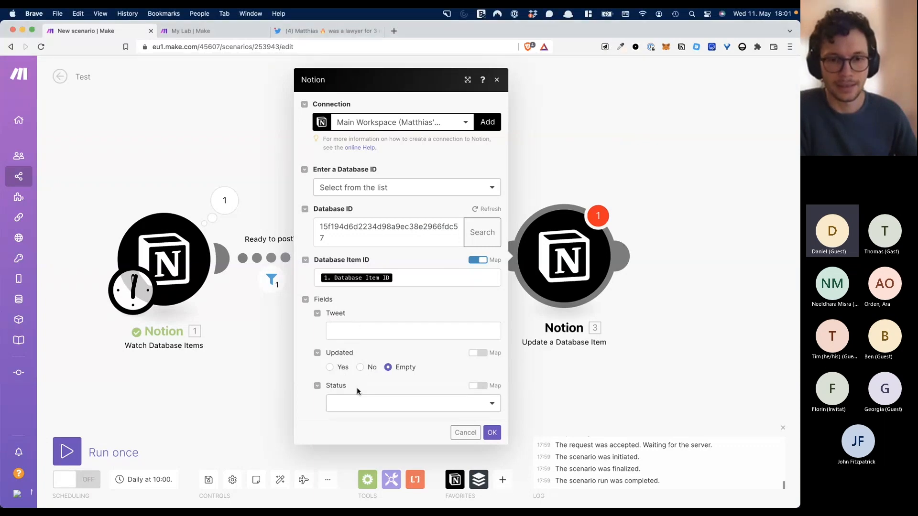
click(360, 404)
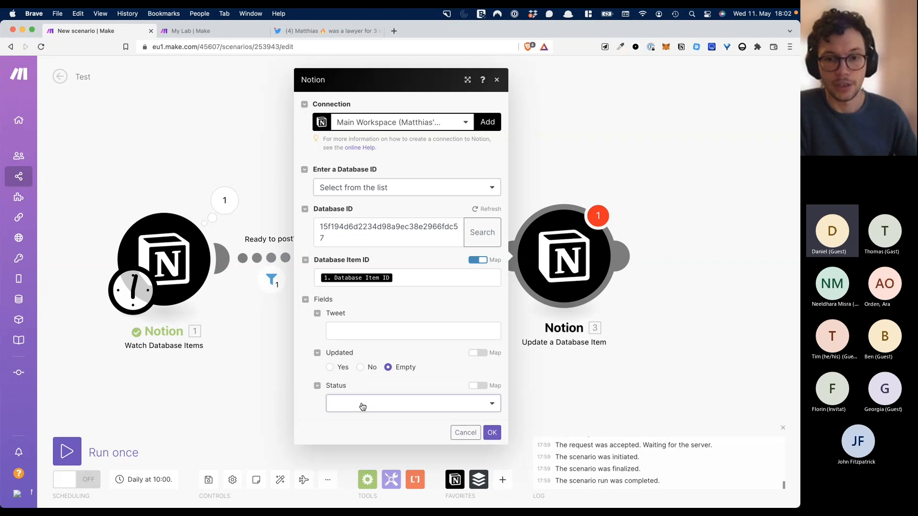
click(453, 375)
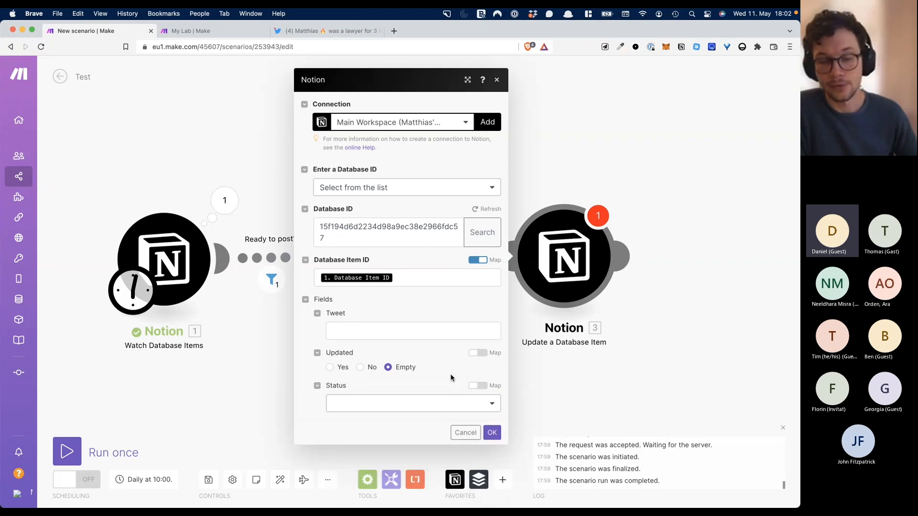
click(487, 387)
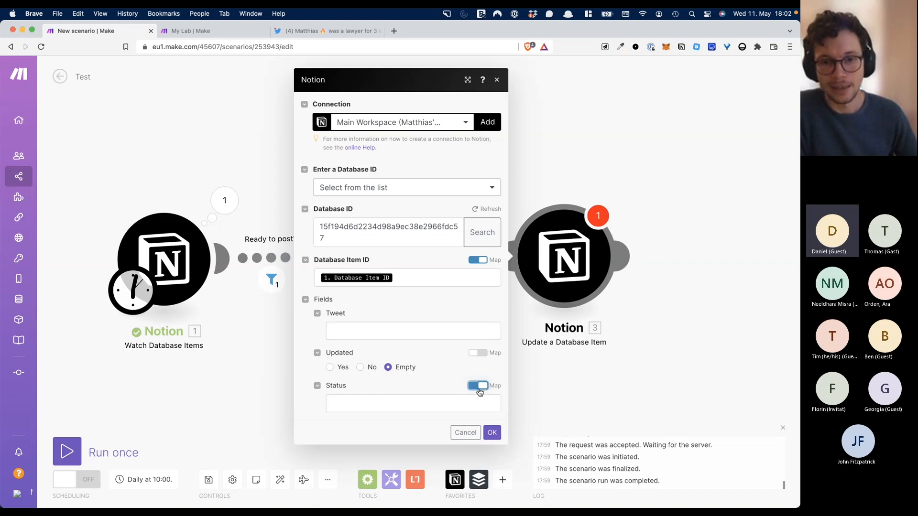
- Switch Status back to a fixed option and set it to Posted
click(438, 404)
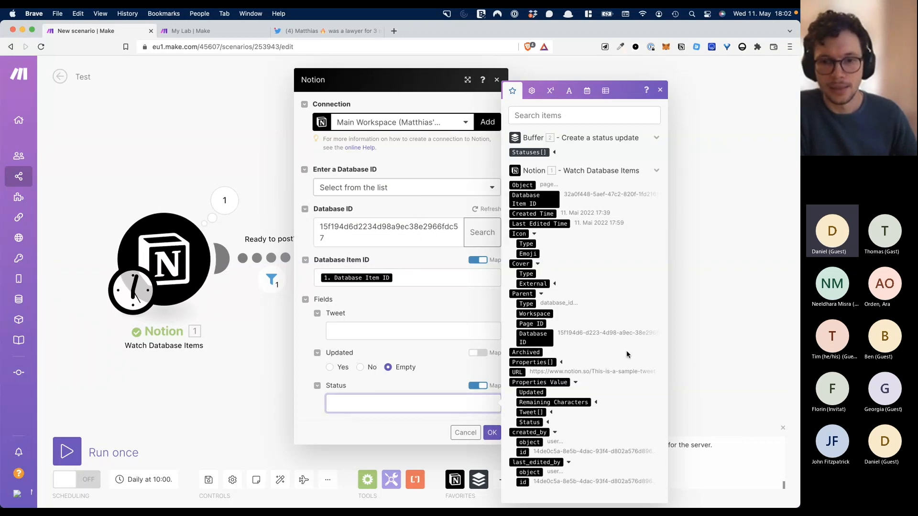
click(461, 379)
click(476, 386)
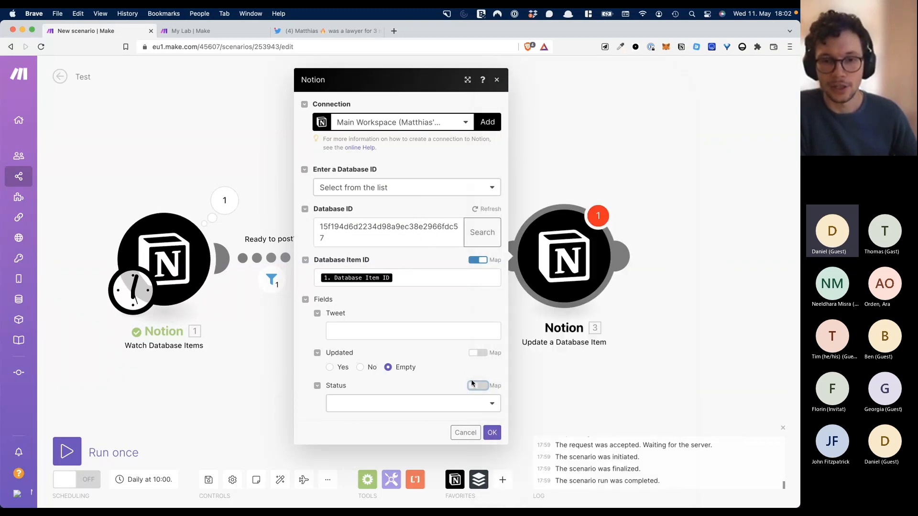
click(472, 404)
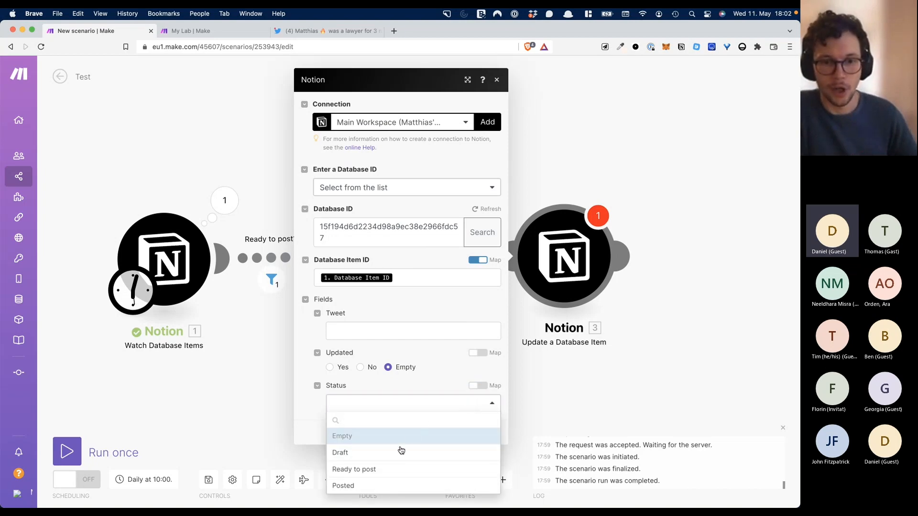
click(370, 492)
- Admit the waiting guest to the video meeting, then save the Update a Database Item settings
key(super+Tab)
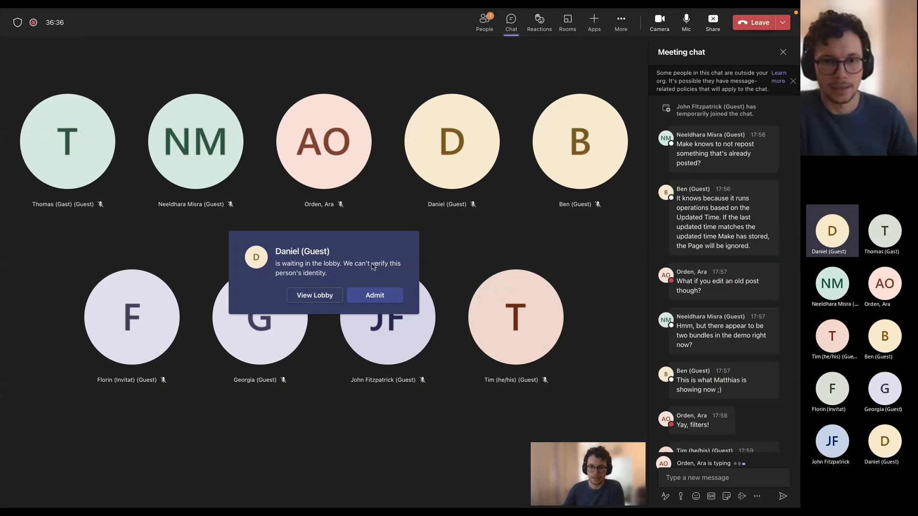
click(377, 296)
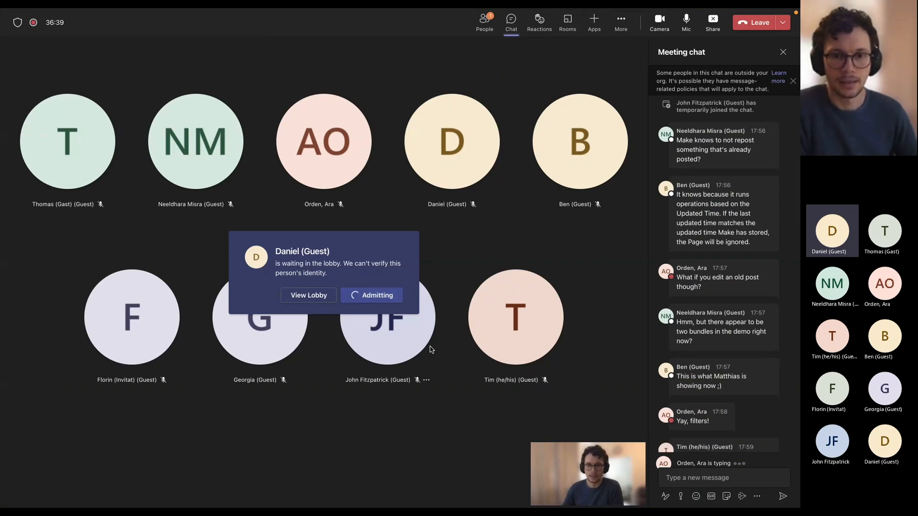
key(ctrl+Left)
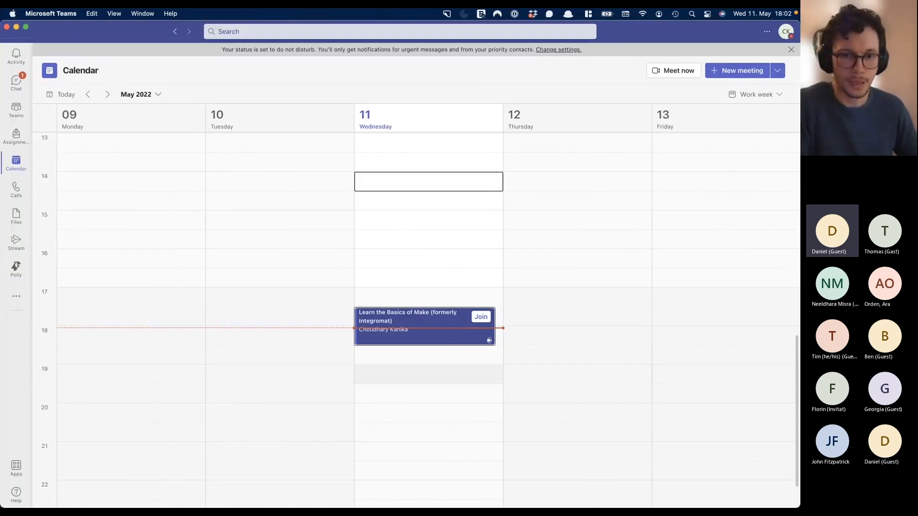
click(193, 488)
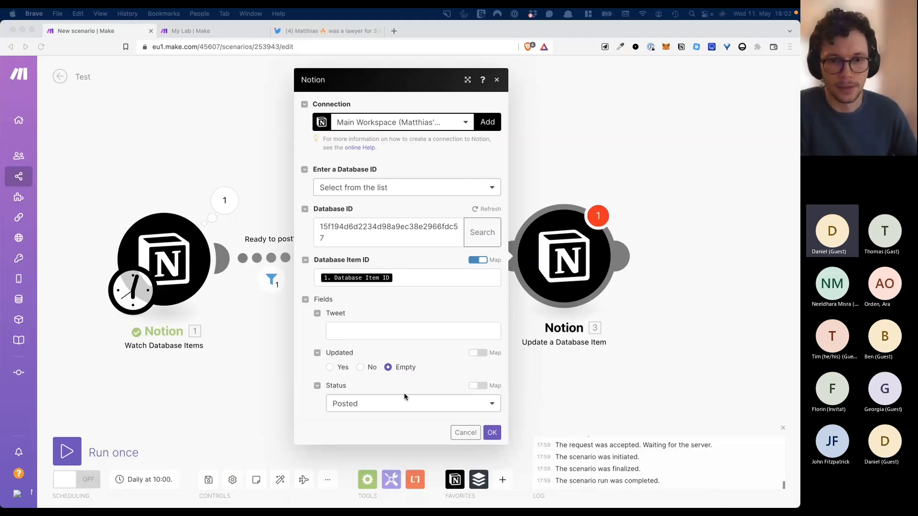
click(492, 432)
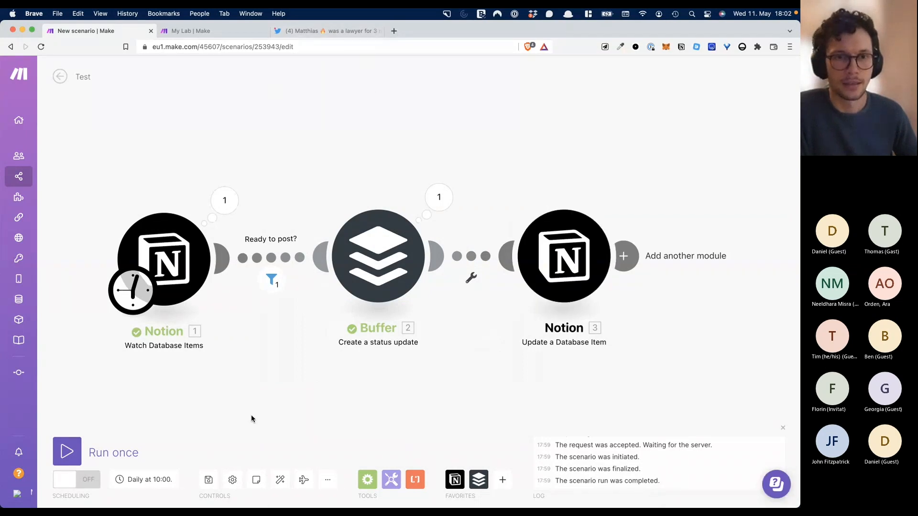
- Add a Notion Tweets row 'This is working great!' with Status Ready to post
key(ctrl+Up)
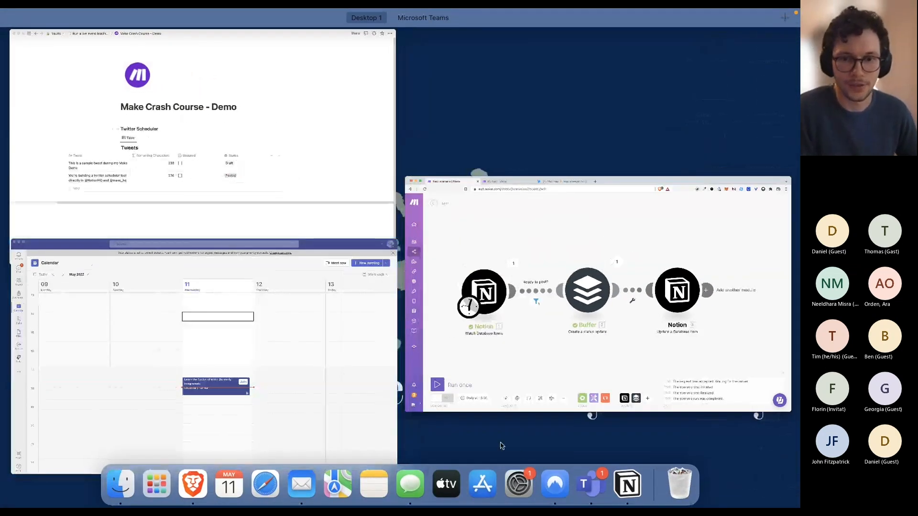
click(631, 487)
click(130, 349)
text(This is working great!)
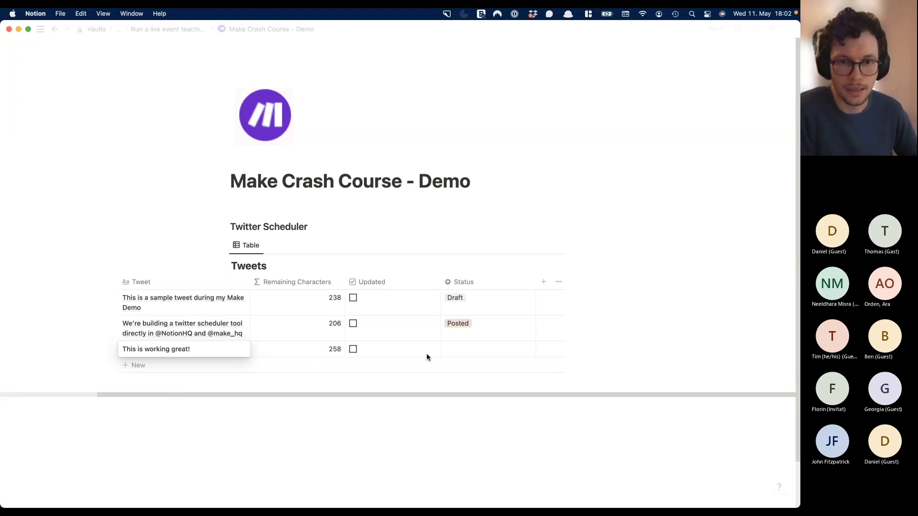
click(469, 344)
click(492, 391)
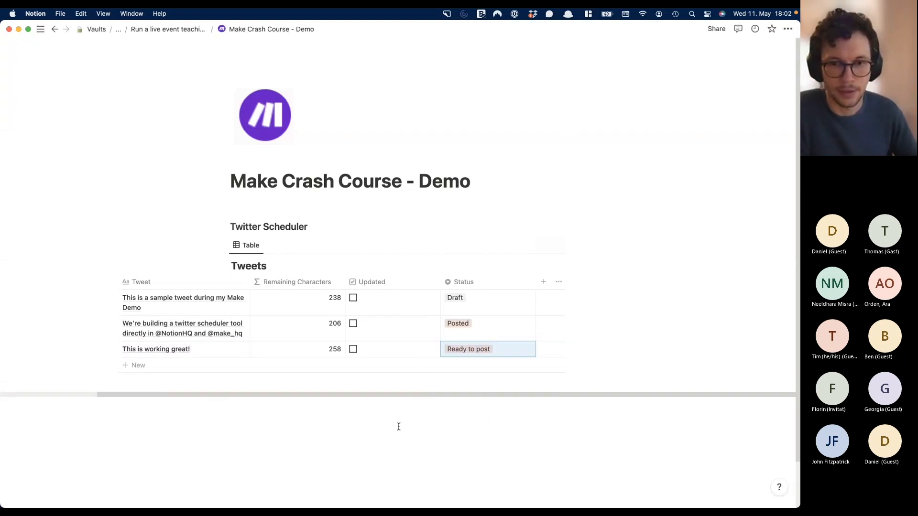
- Run the Make scenario once to test it end-to-end
key(ctrl+Up)
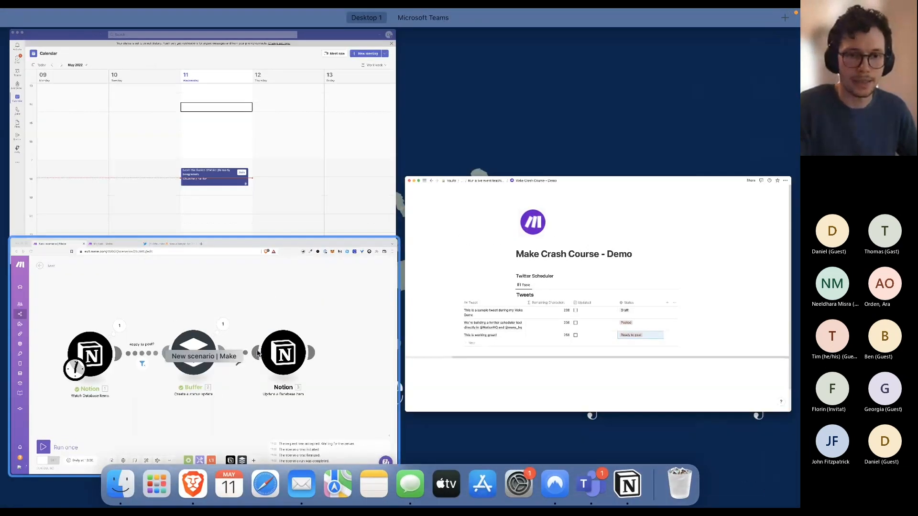
click(87, 414)
click(72, 450)
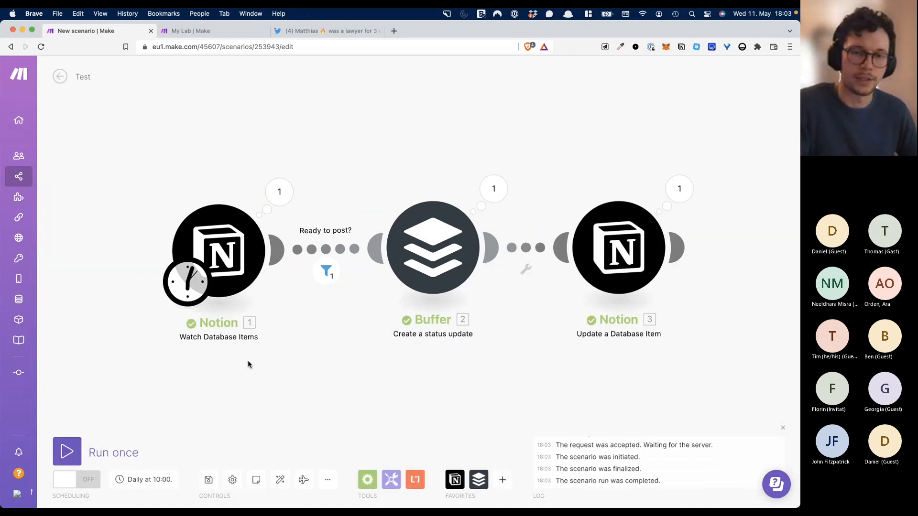
- Check in Notion that the new tweet's Status now reads Posted
key(ctrl+Up)
click(244, 378)
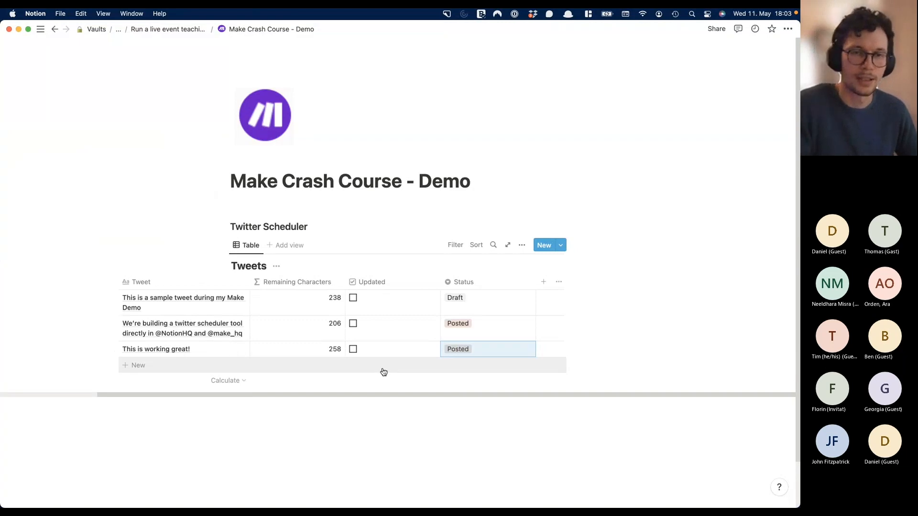
key(ctrl+Up)
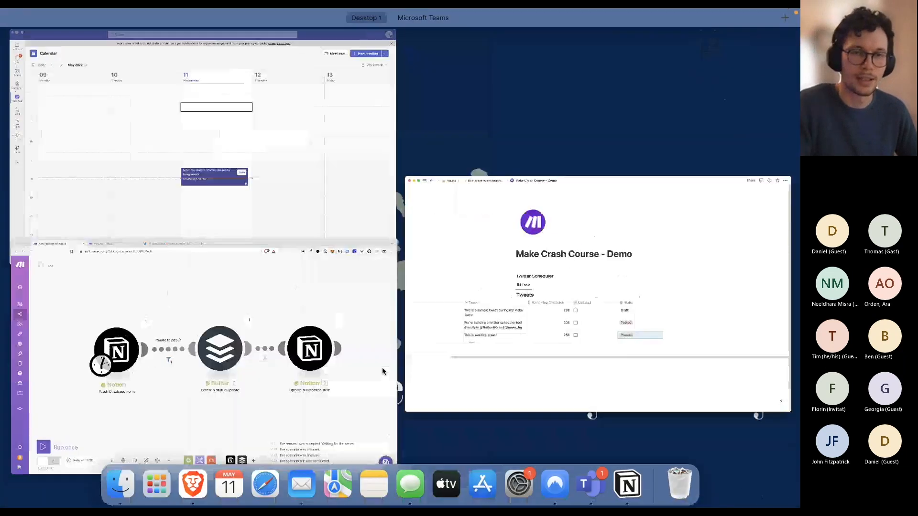
- Shift the Update a Database Item module further right, then stop screen sharing in Teams
click(259, 292)
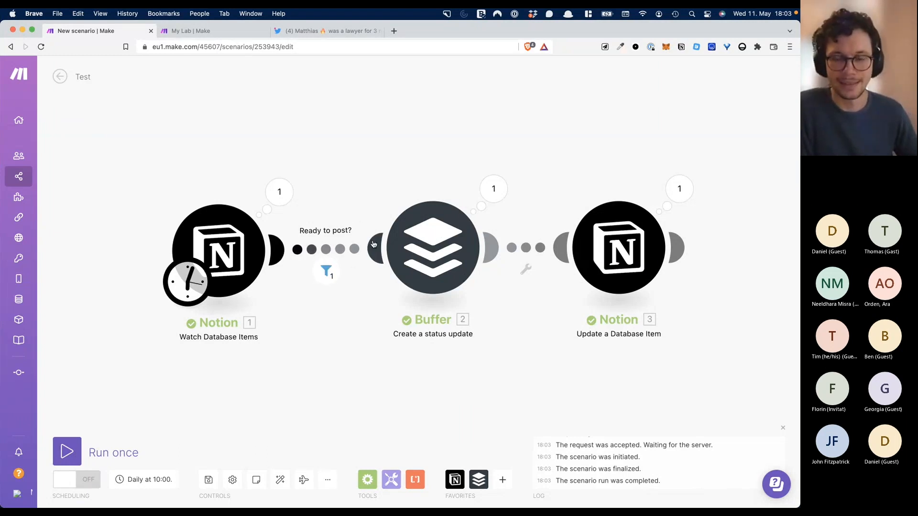
mouse_move(609, 244)
mouse_down()
mouse_move(659, 237)
mouse_move(622, 248)
mouse_move(608, 241)
mouse_up()
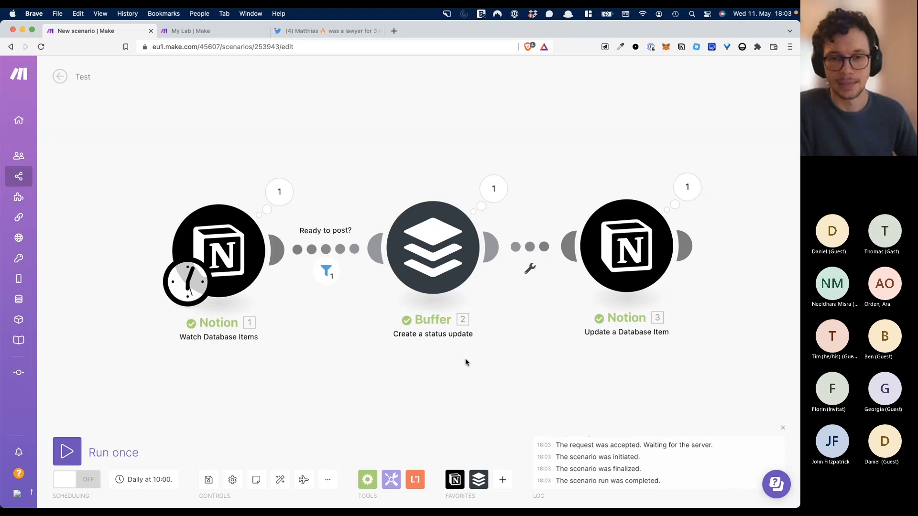
key(super+Tab)
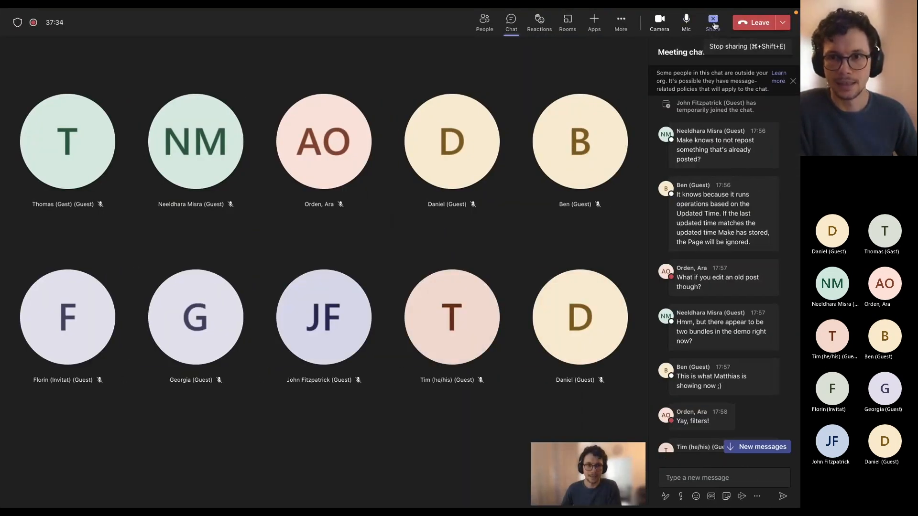
click(714, 23)
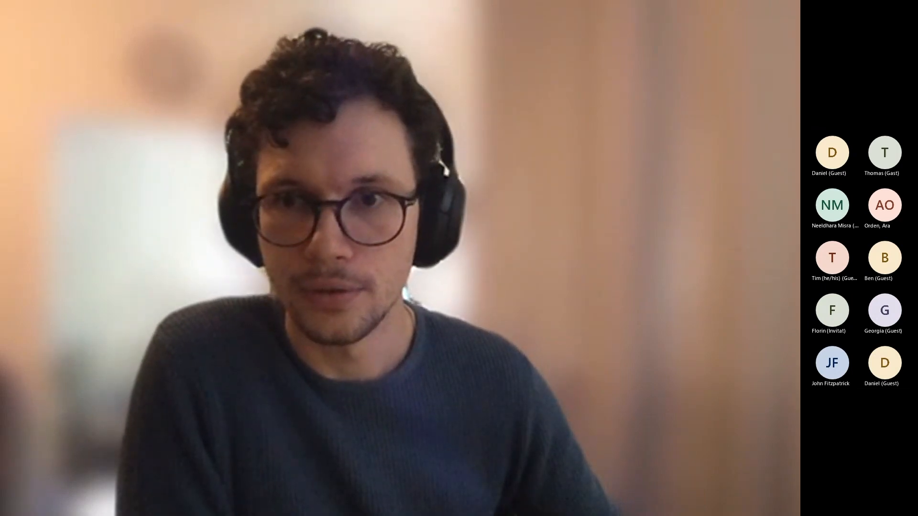
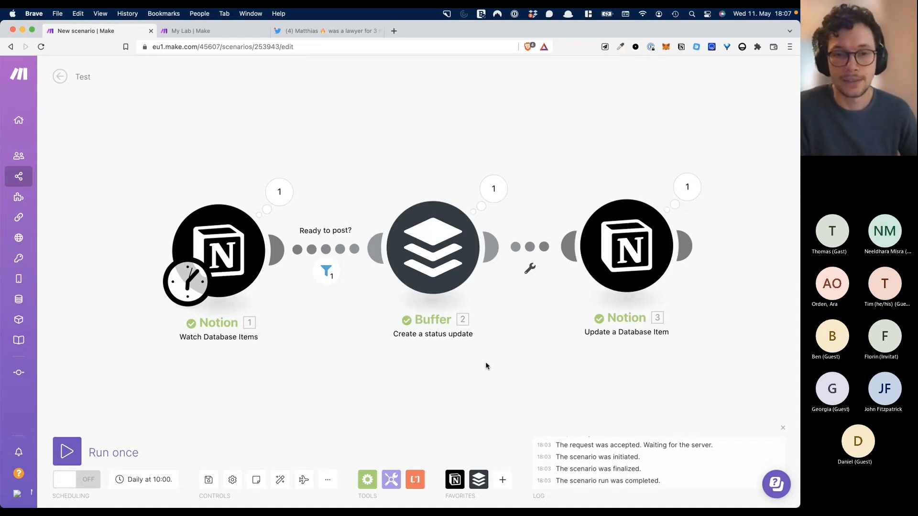
- After the completed Notion → Buffer → Notion run, show all open windows side by side
key(ctrl+Up)
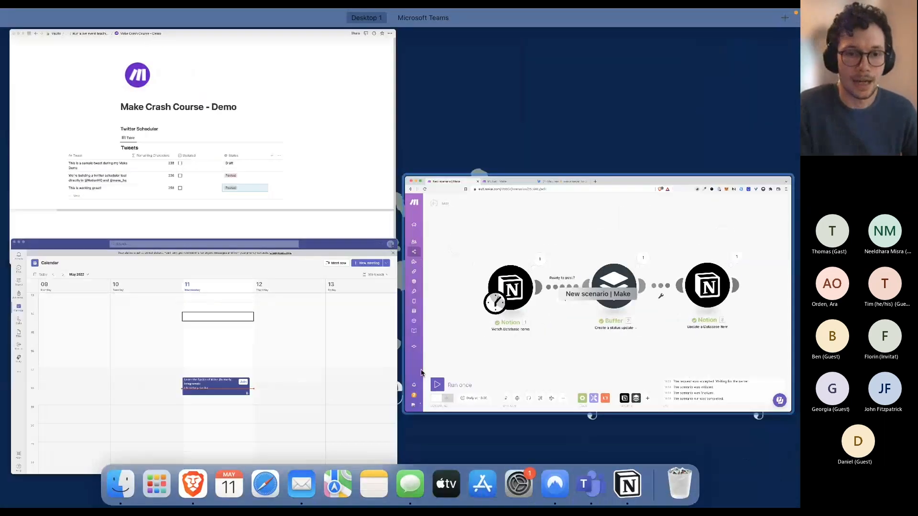
- In Notion, add an 'Image' property of type Files & media to the Tweets table
click(315, 187)
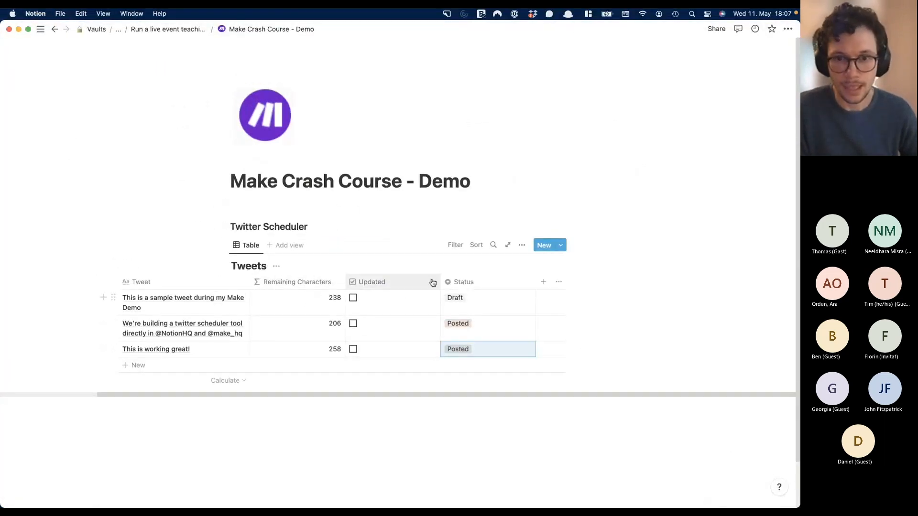
click(545, 283)
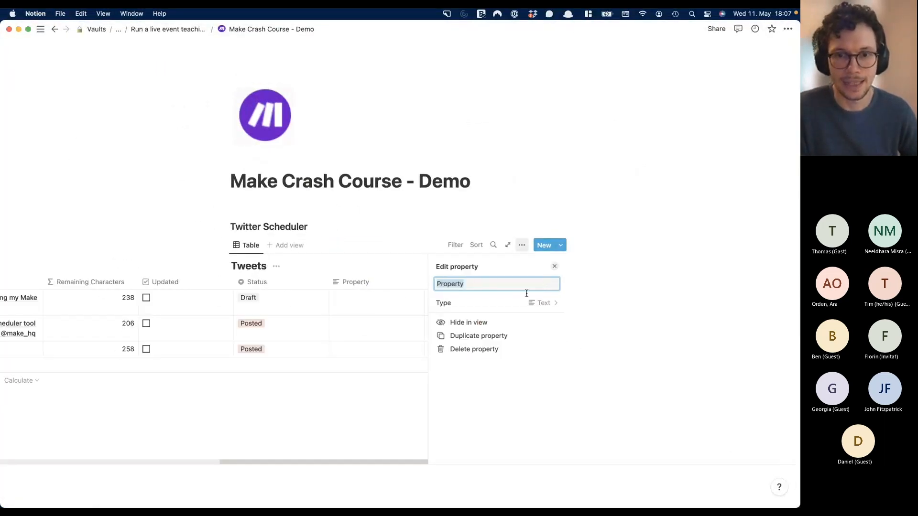
text(Image)
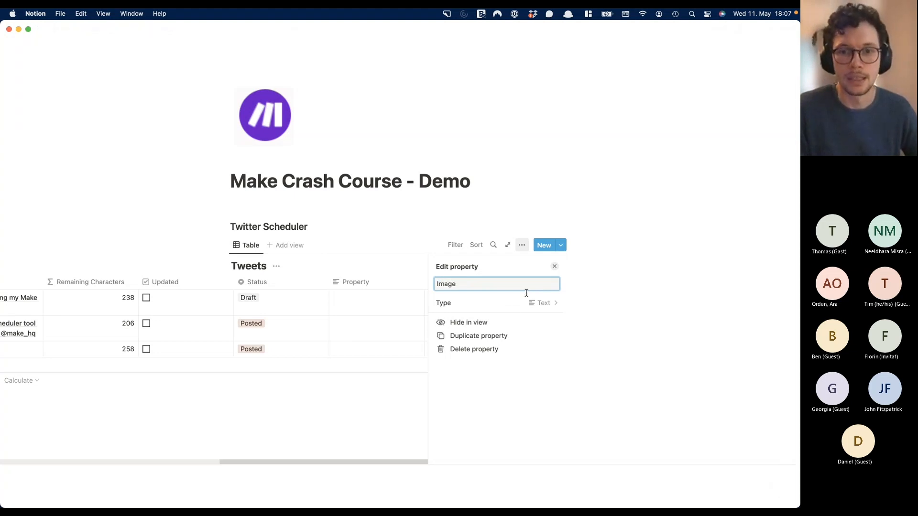
click(519, 306)
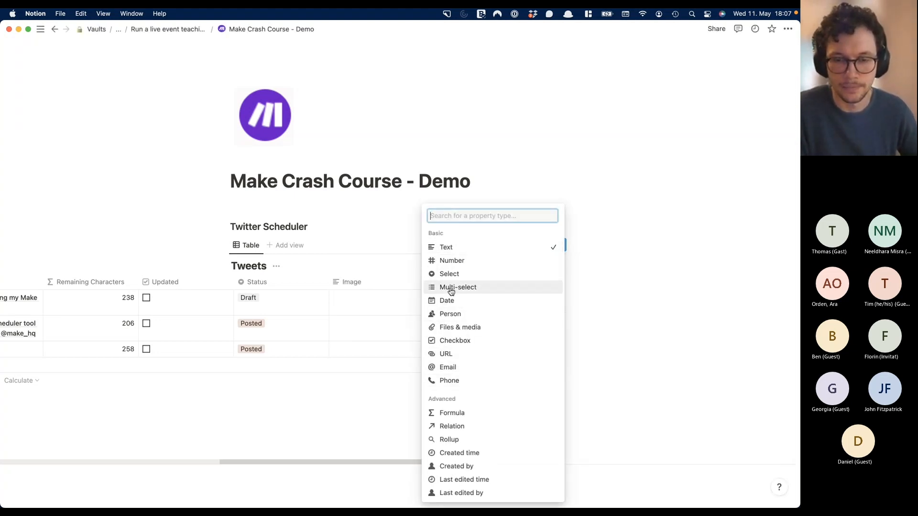
click(464, 329)
click(306, 225)
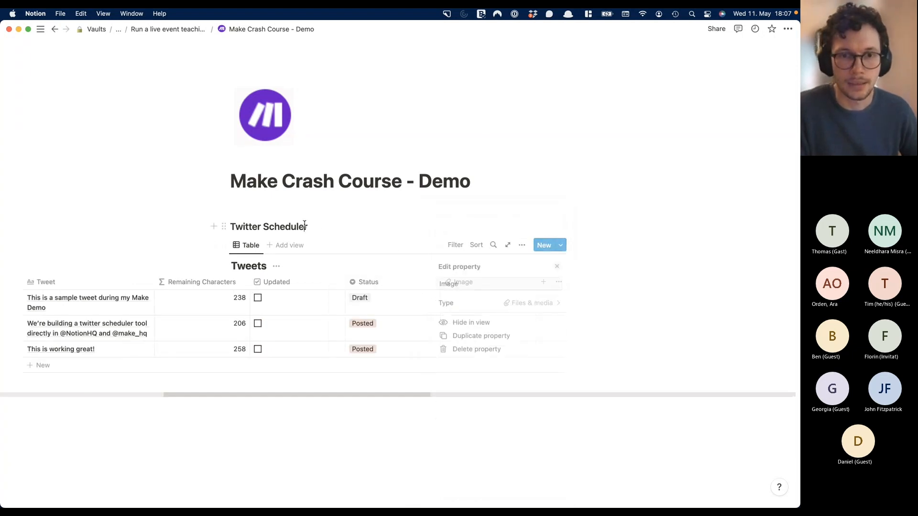
- Back in Make, check the Buffer module, then shift Buffer and Notion update modules right
key(ctrl+Up)
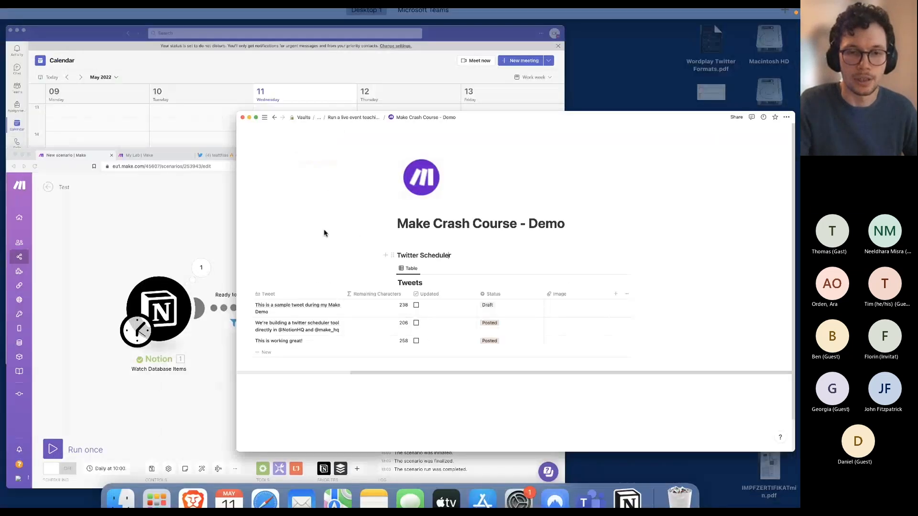
click(268, 307)
click(431, 274)
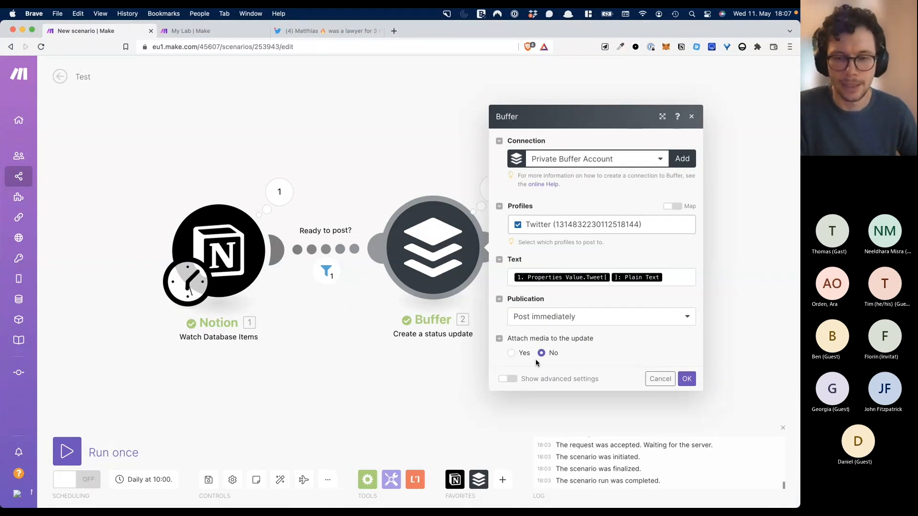
click(443, 387)
drag(468, 253, 502, 254)
drag(648, 270, 720, 266)
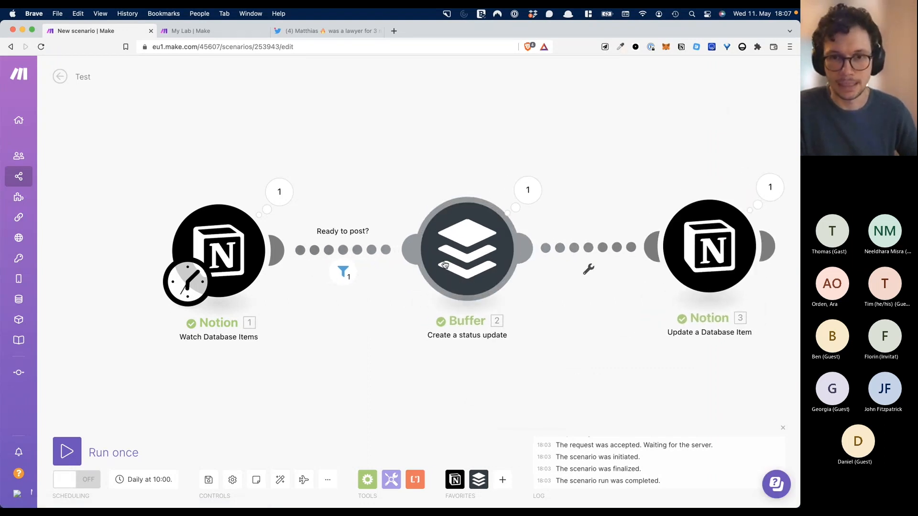
drag(489, 257, 468, 268)
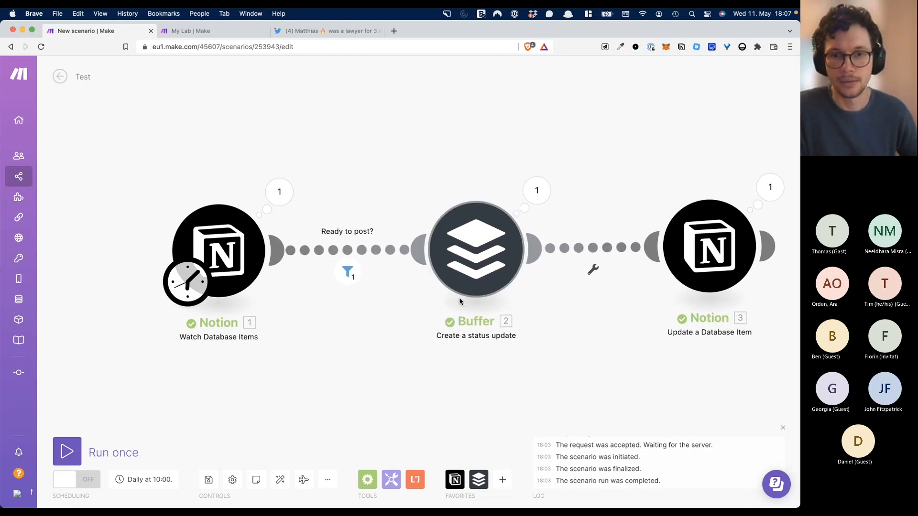
- Admit the waiting participant to the Teams meeting and leave full-screen view
key(super+Tab)
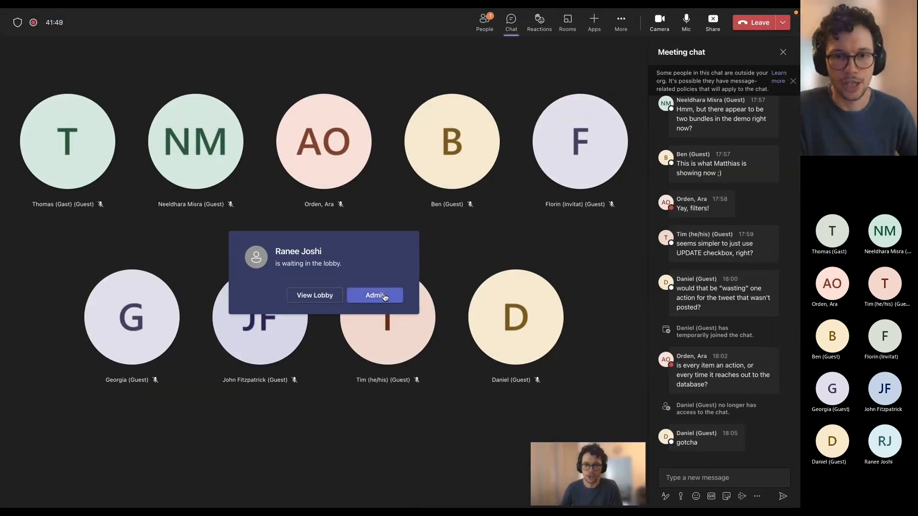
click(384, 297)
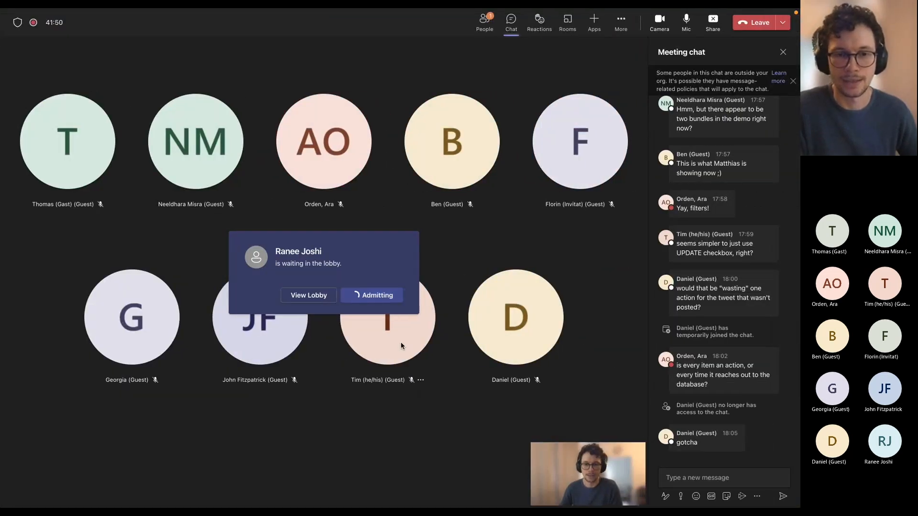
key(ctrl+Left)
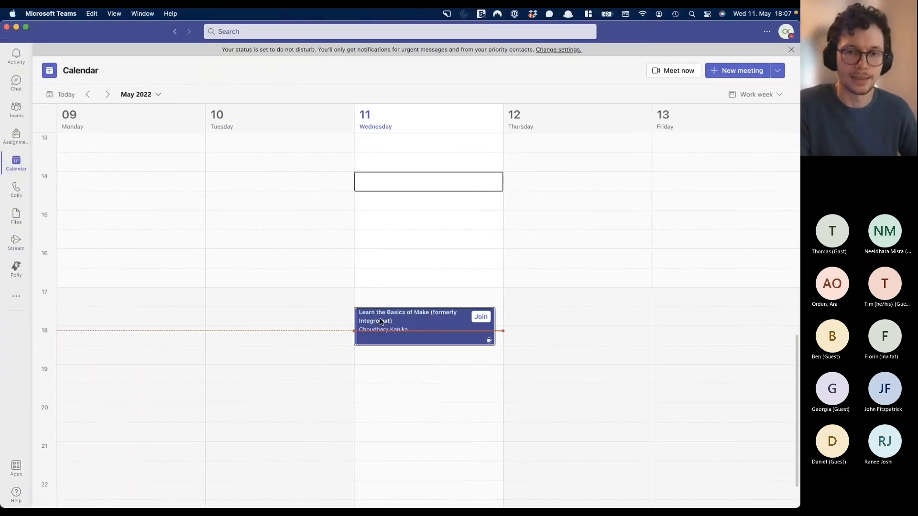
- Unlink the Notion watch module from Buffer and move Buffer further right
key(ctrl+Up)
click(260, 291)
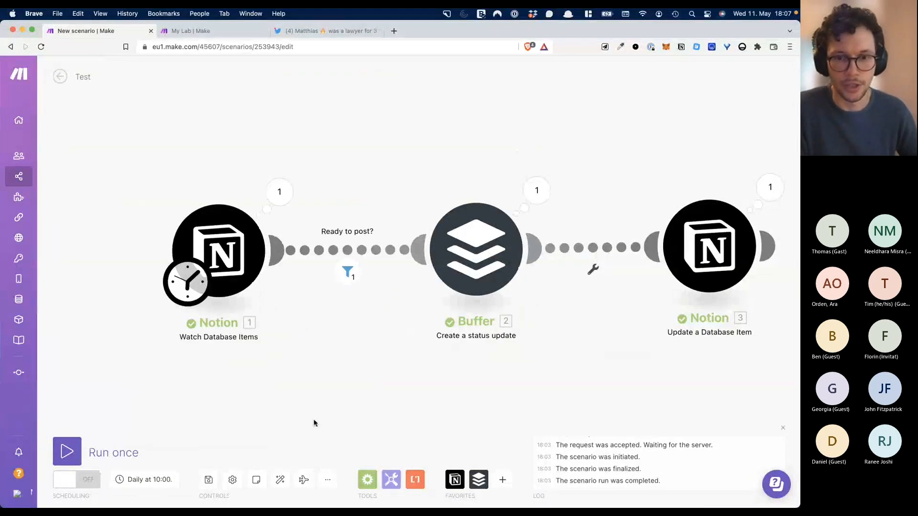
click(378, 252)
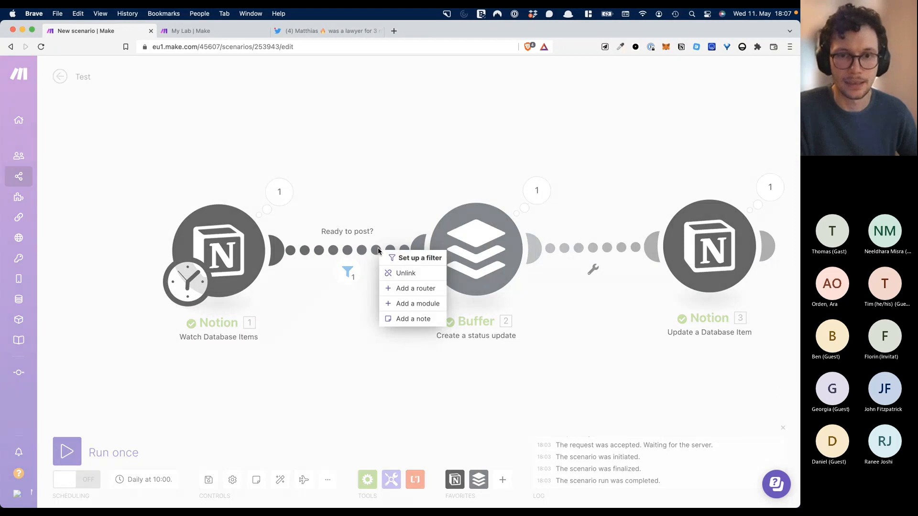
click(395, 274)
drag(437, 254, 395, 245)
drag(479, 262, 525, 262)
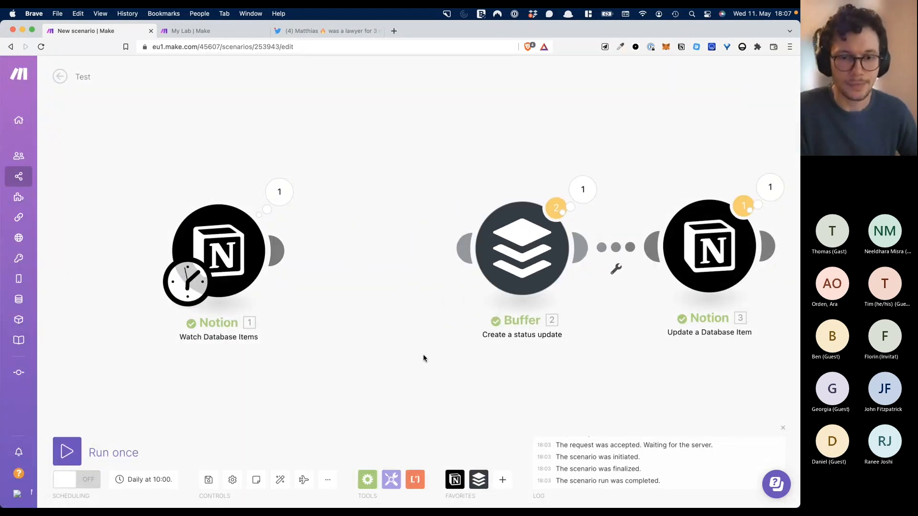
- Insert a Router after the Notion watch module, connect Buffer to it, and add a second route
click(367, 480)
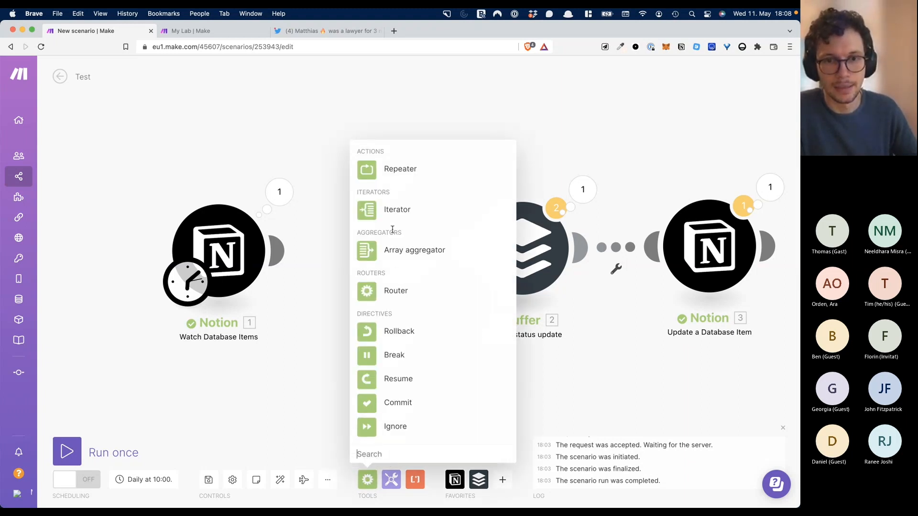
click(384, 293)
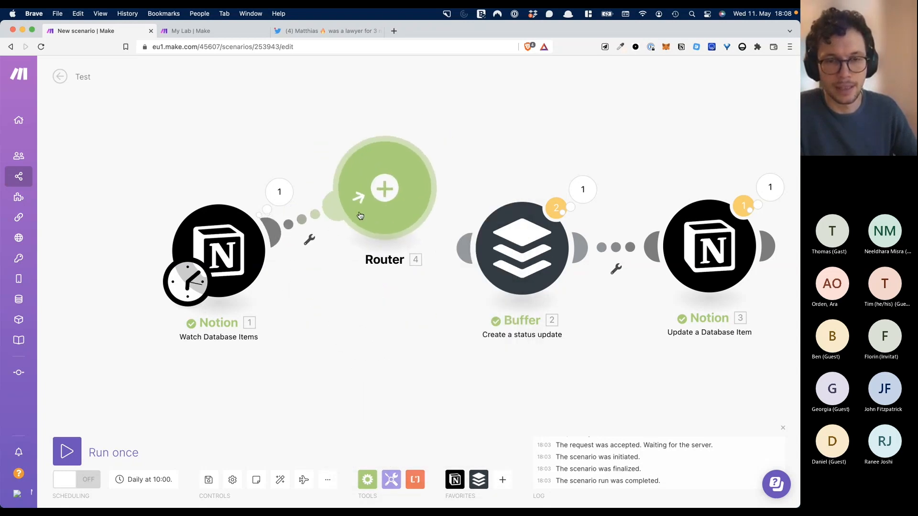
click(363, 241)
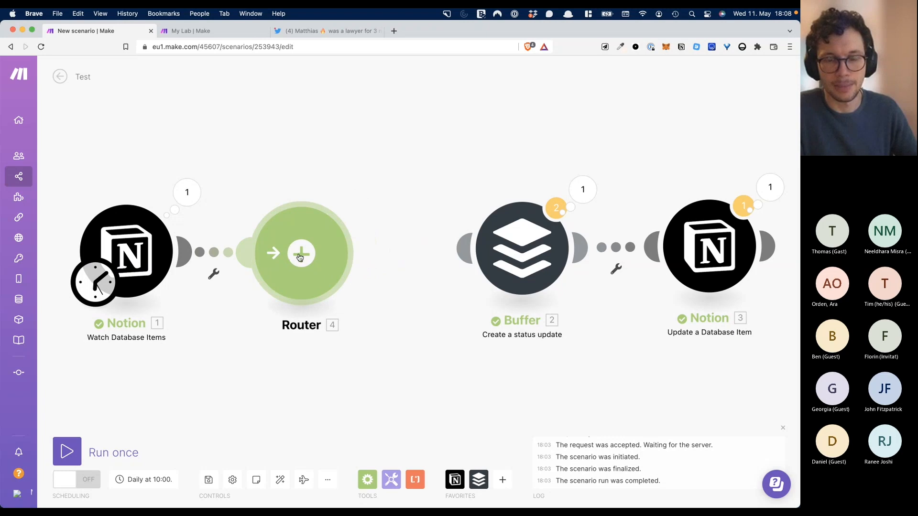
drag(460, 251, 293, 223)
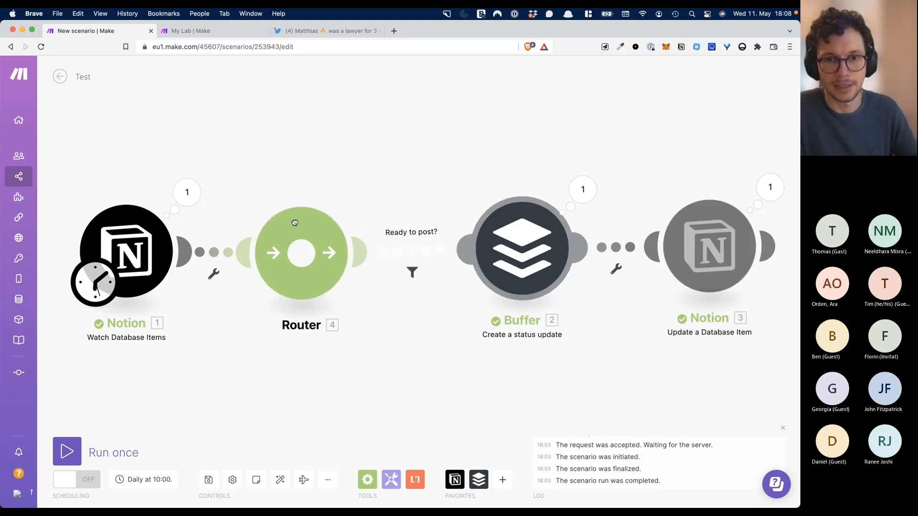
drag(532, 260, 494, 137)
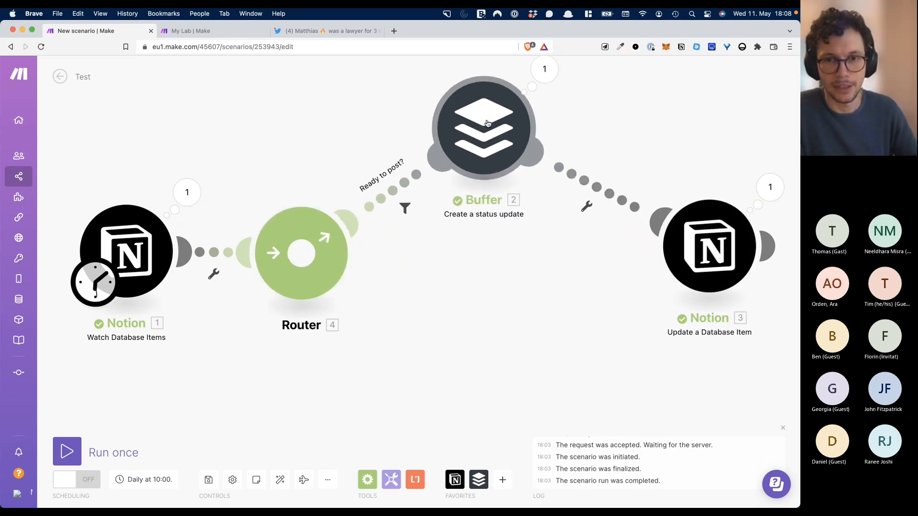
click(311, 262)
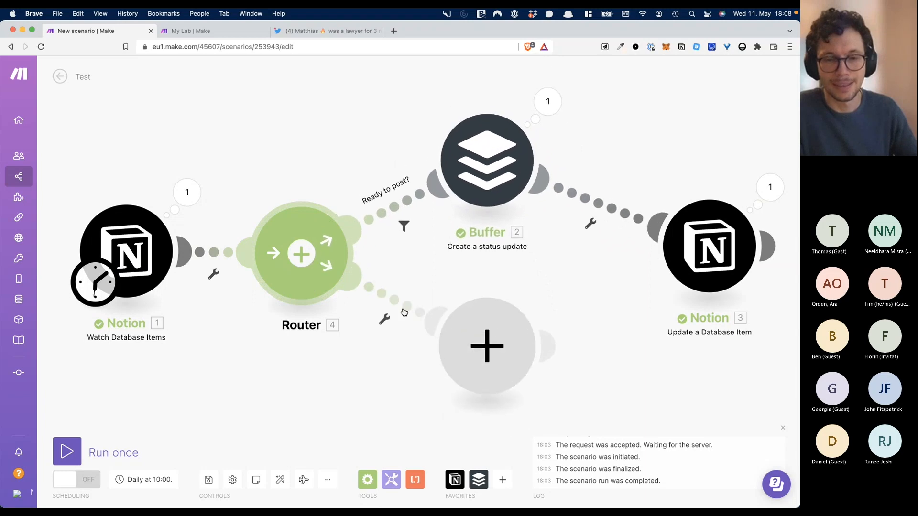
drag(711, 253, 696, 166)
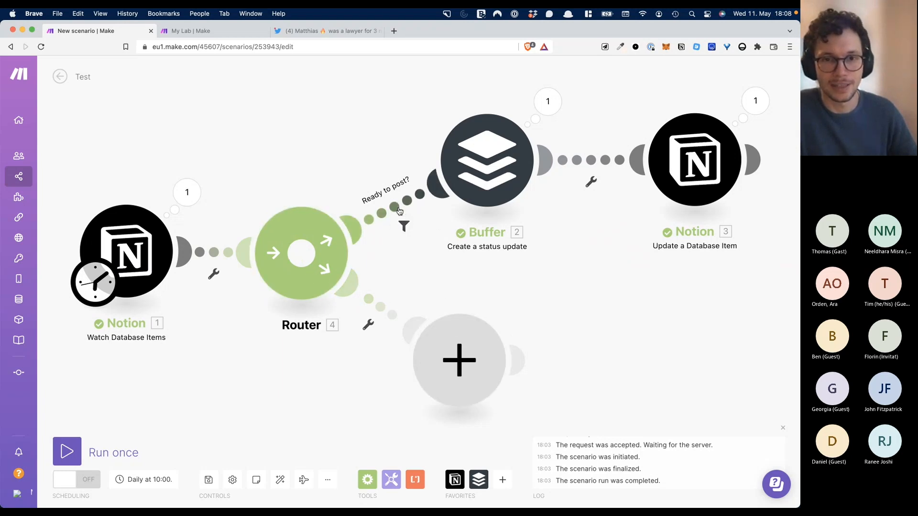
- Remove the status condition from the Buffer route's filter and relabel the route 'No Image'
click(399, 211)
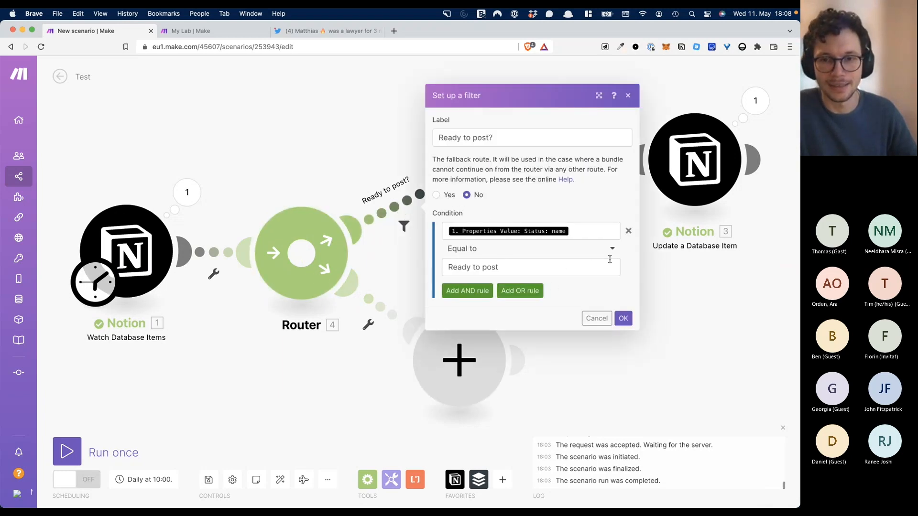
click(628, 231)
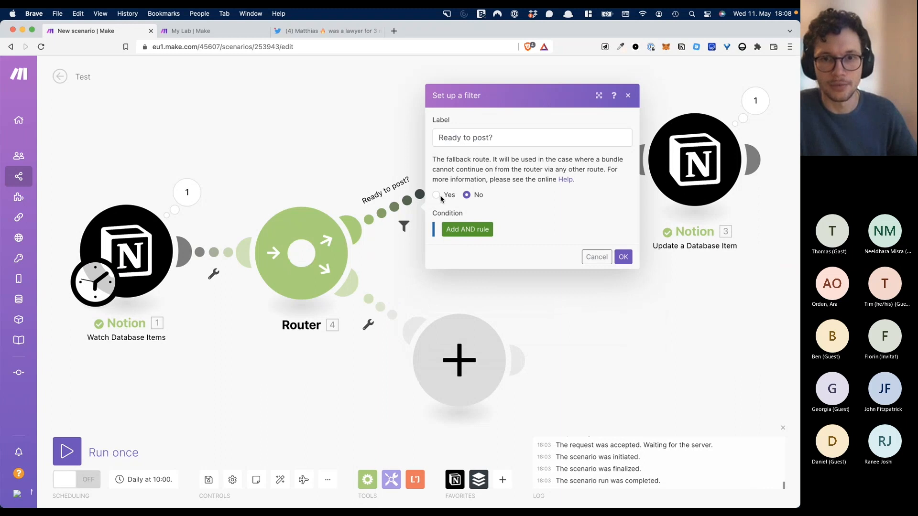
click(494, 138)
key(super+a)
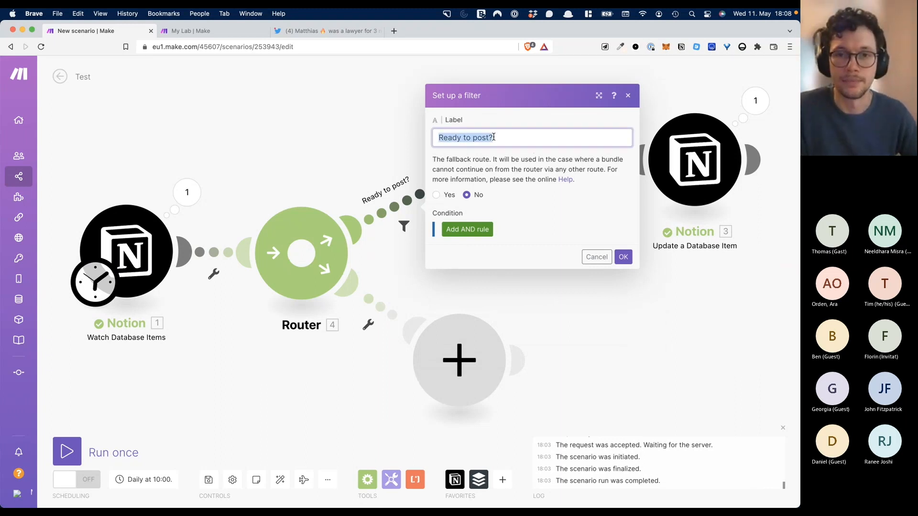
text(Image)
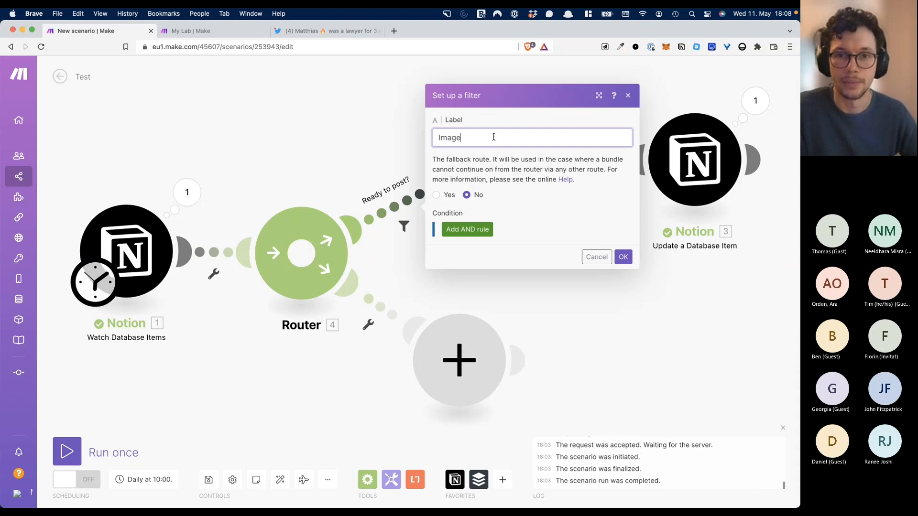
click(622, 257)
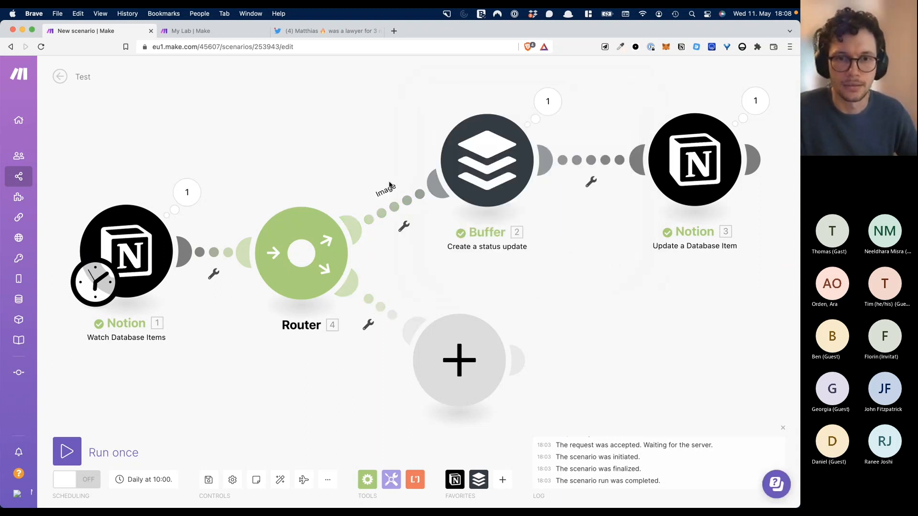
click(388, 188)
click(476, 142)
double_click(475, 141)
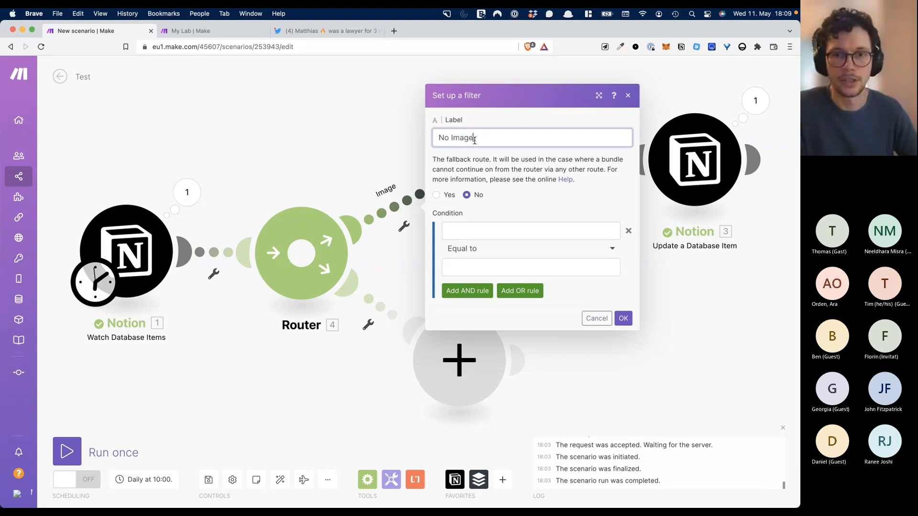
click(623, 319)
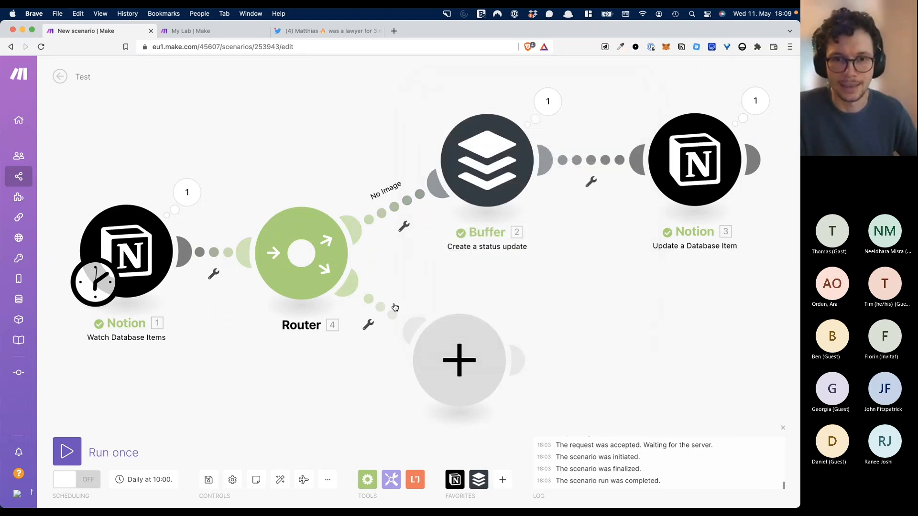
- Cancel the lower route's filter setup and switch to the Notion page
click(395, 307)
click(457, 239)
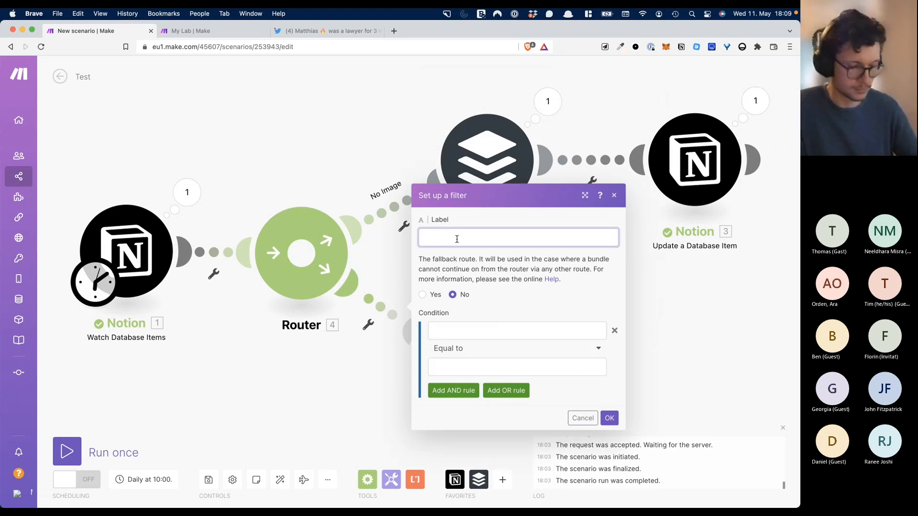
click(274, 355)
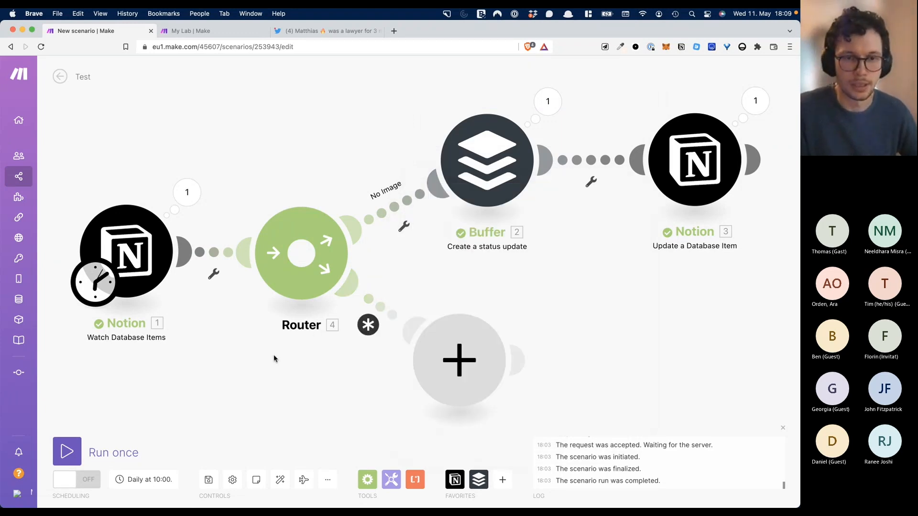
key(ctrl+Right)
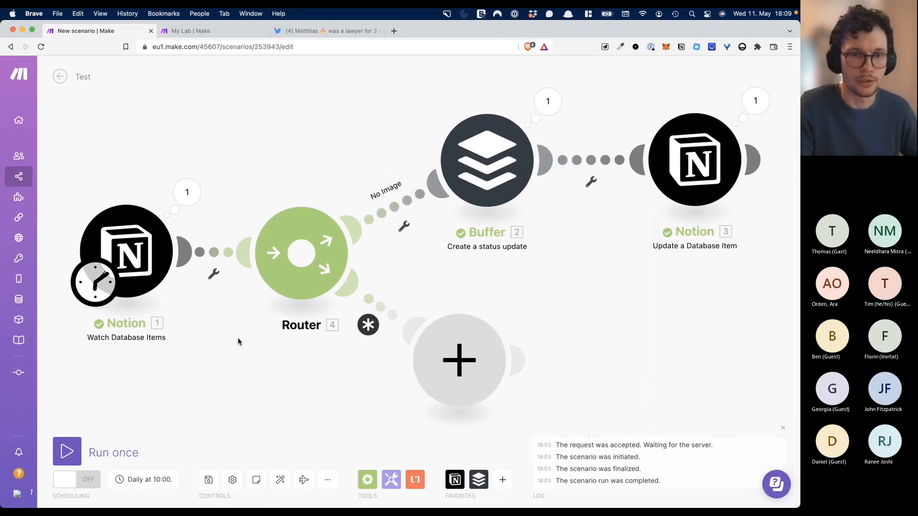
key(ctrl+Right)
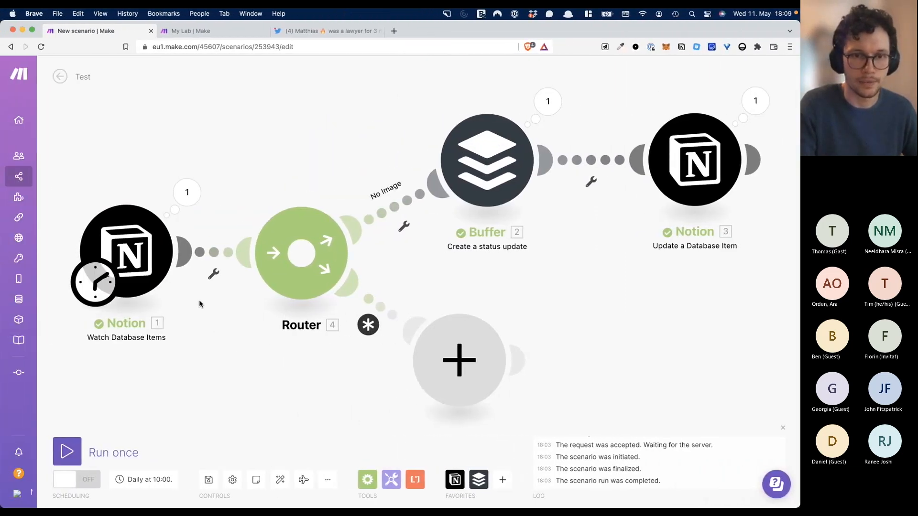
key(ctrl+Up)
click(254, 196)
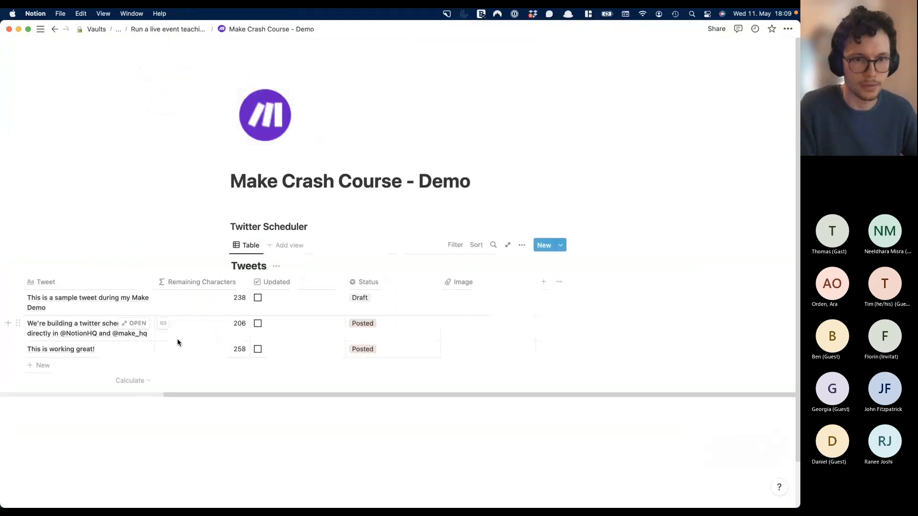
- Add a fourth tweet row, 'We can even post images!', to the Tweets table
click(81, 365)
text(We can even post images!)
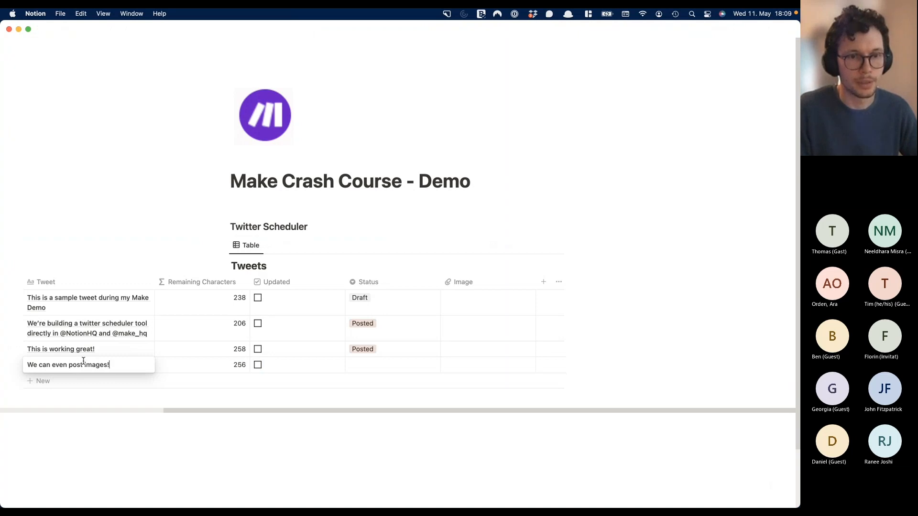
key(Escape)
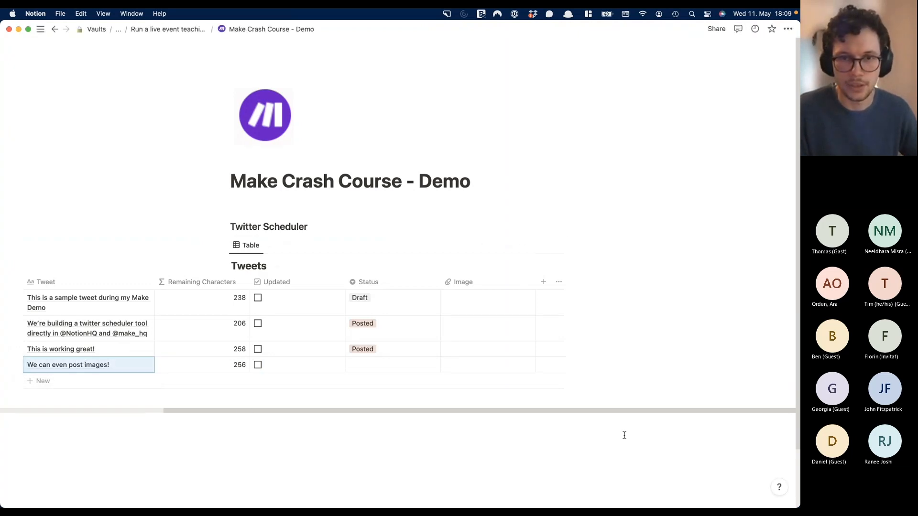
- Capture a screenshot of the Make scenario canvas and return to Notion
key(ctrl+Up)
click(234, 318)
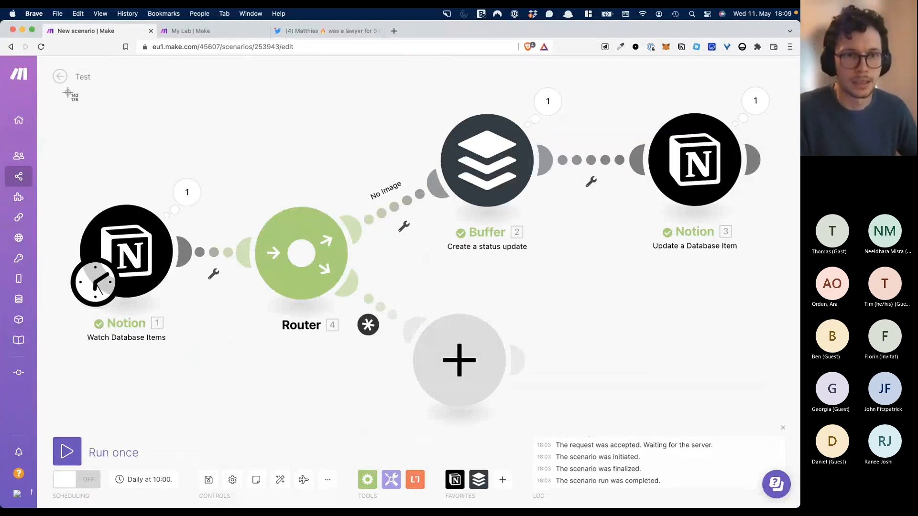
drag(66, 88, 797, 429)
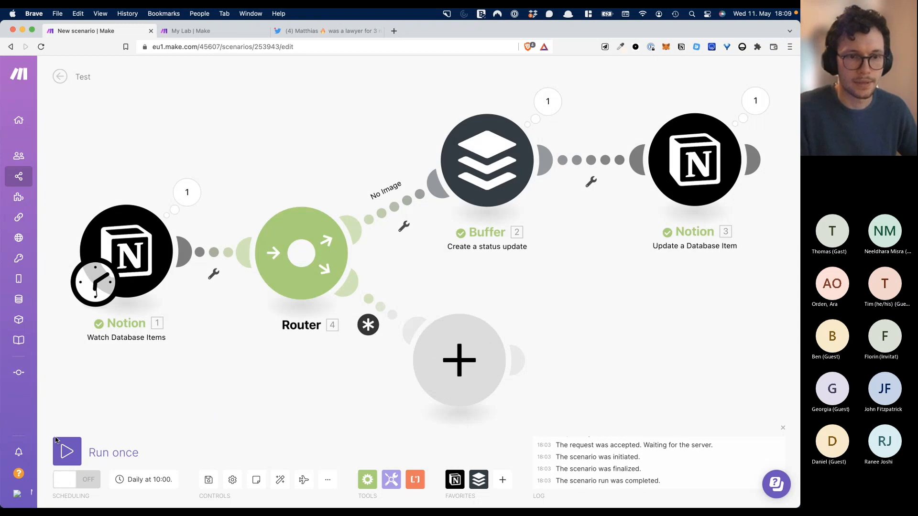
key(ctrl+Up)
click(307, 344)
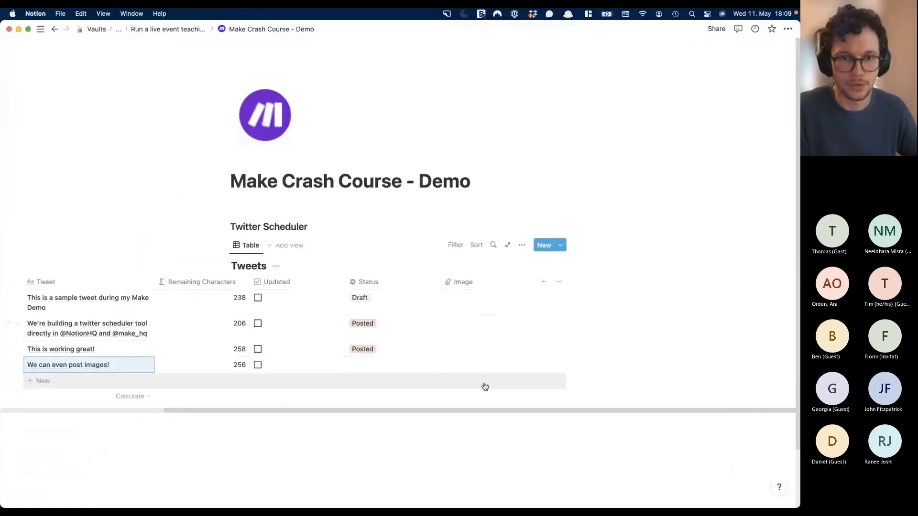
- Upload the screenshot into the new row's Image cell and check the preview
click(480, 365)
click(480, 365)
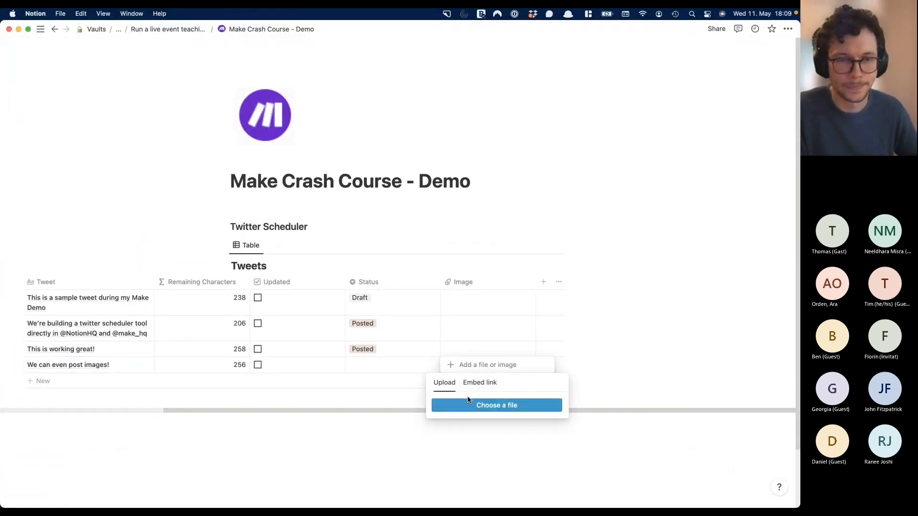
click(468, 404)
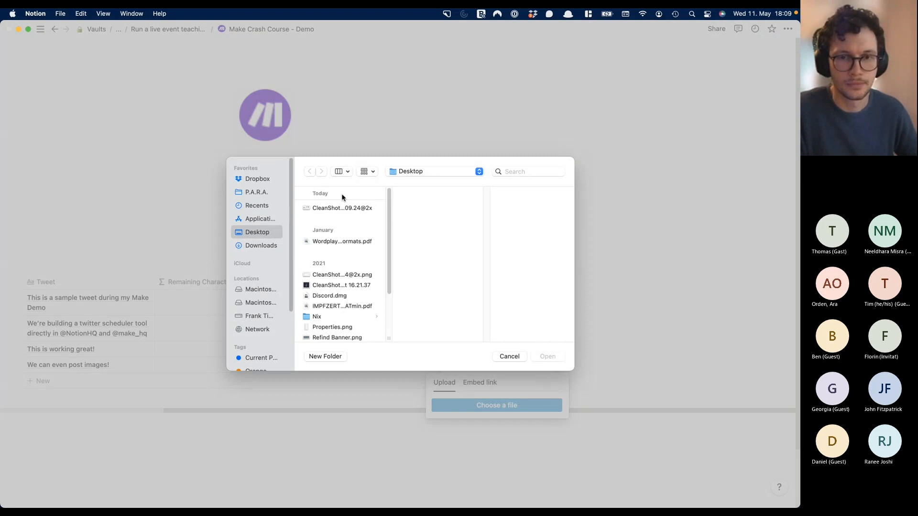
click(544, 357)
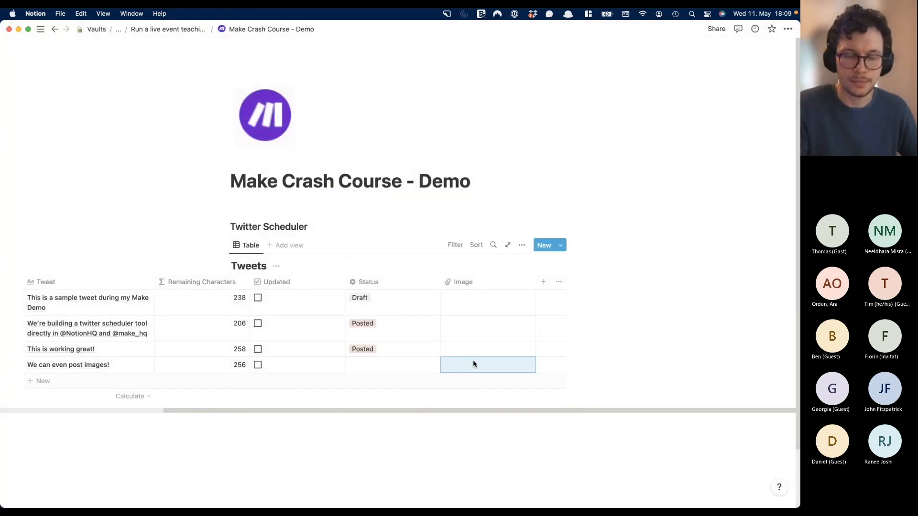
click(491, 368)
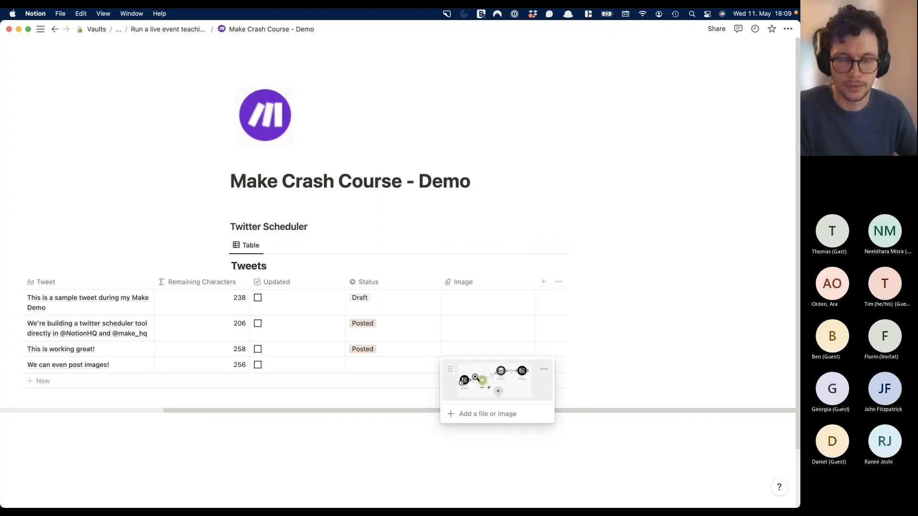
click(386, 219)
key(ctrl+Up)
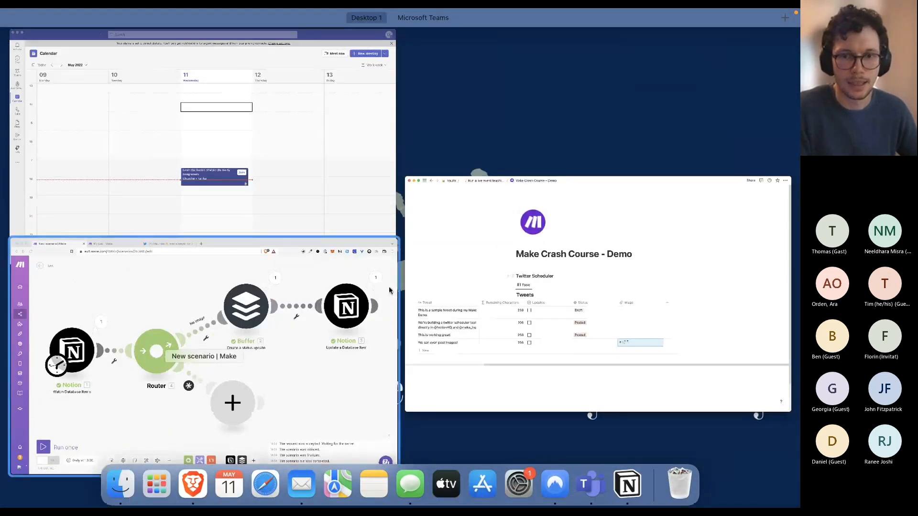
- Run only the Notion watch module in Make
click(141, 249)
right_click(141, 223)
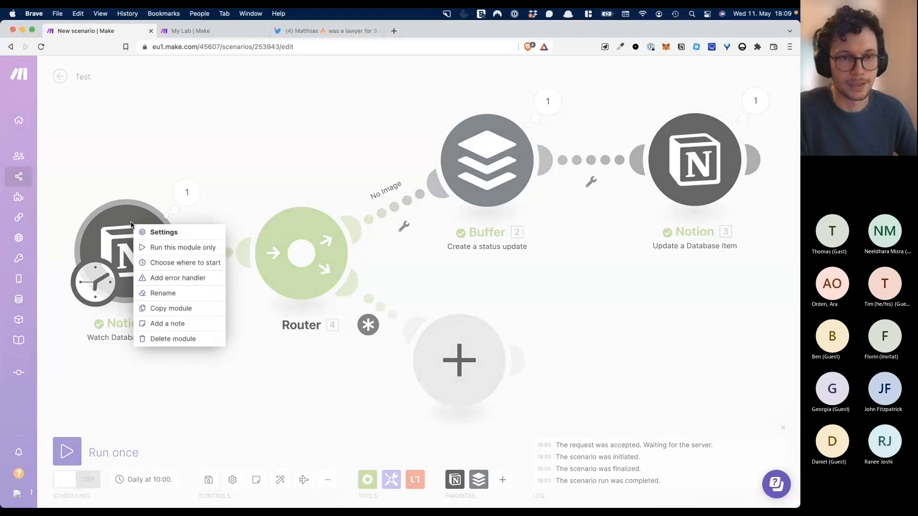
click(156, 247)
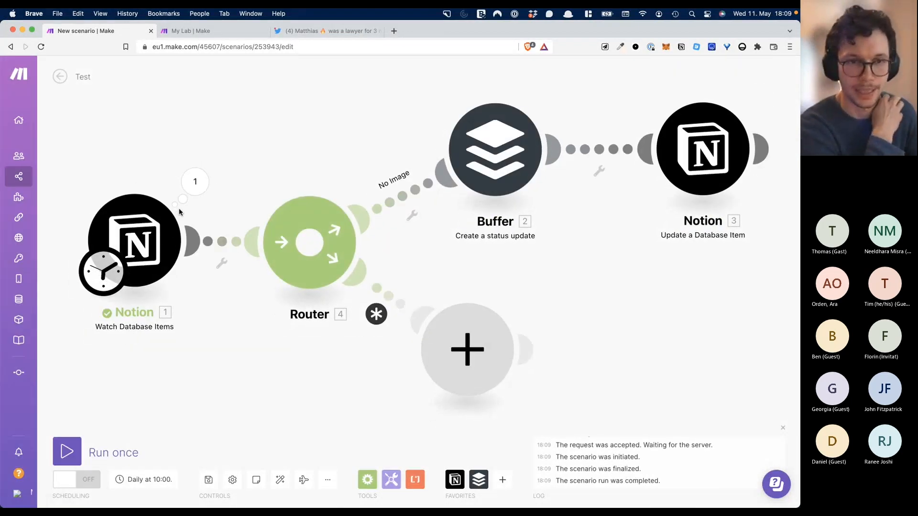
- Inspect Bundle 2's output, expanding Tweet and Image to reveal the image file's URL
click(192, 190)
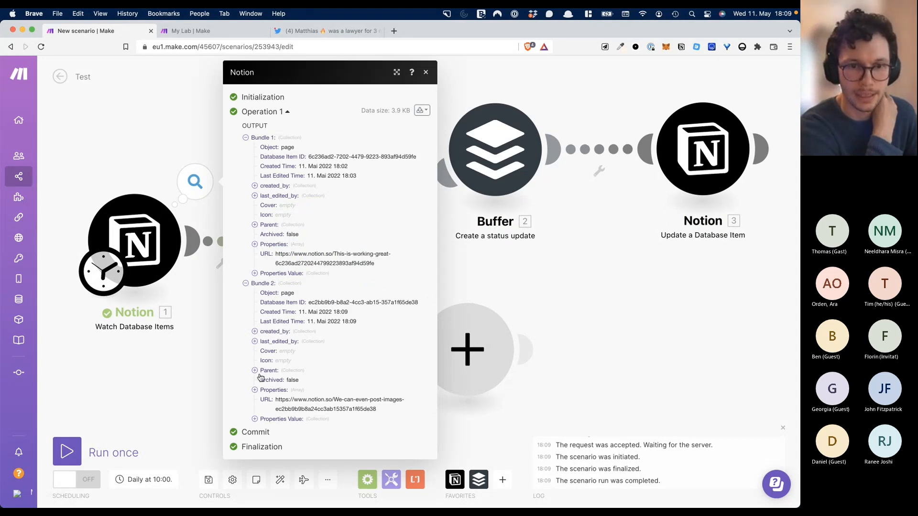
click(255, 419)
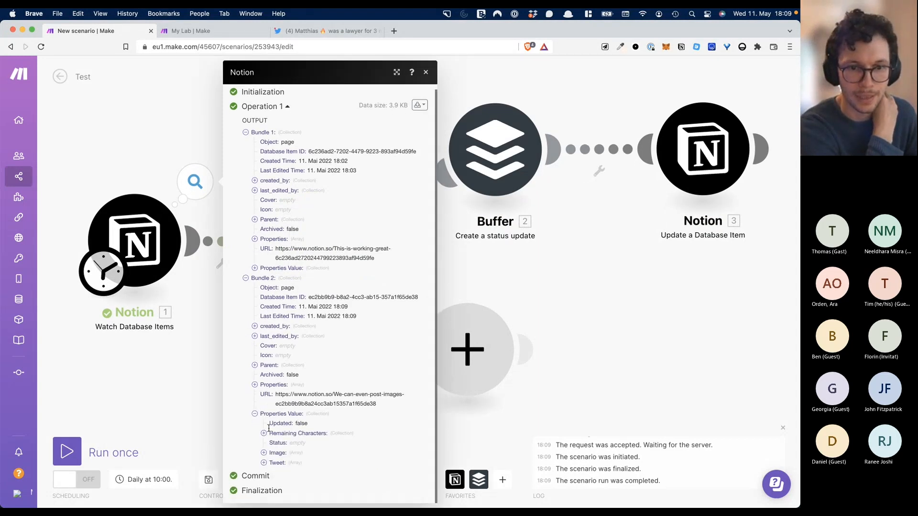
click(264, 464)
click(273, 460)
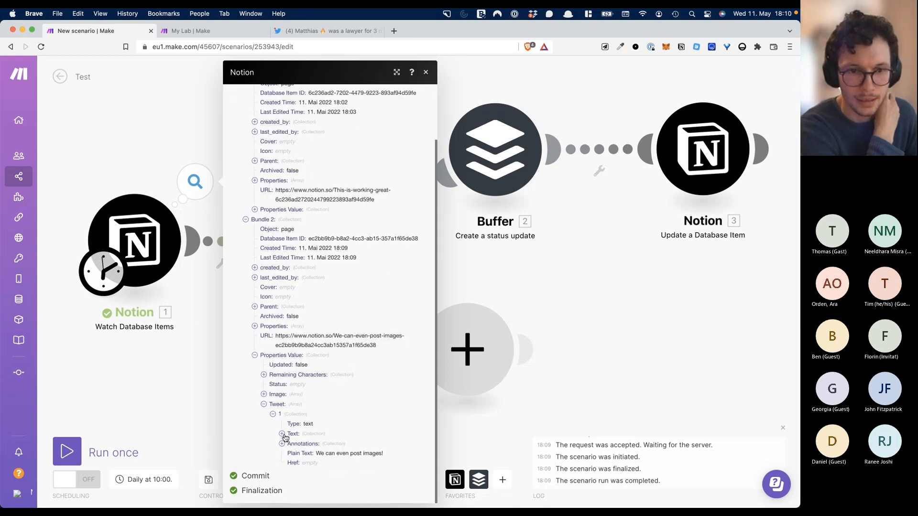
click(264, 395)
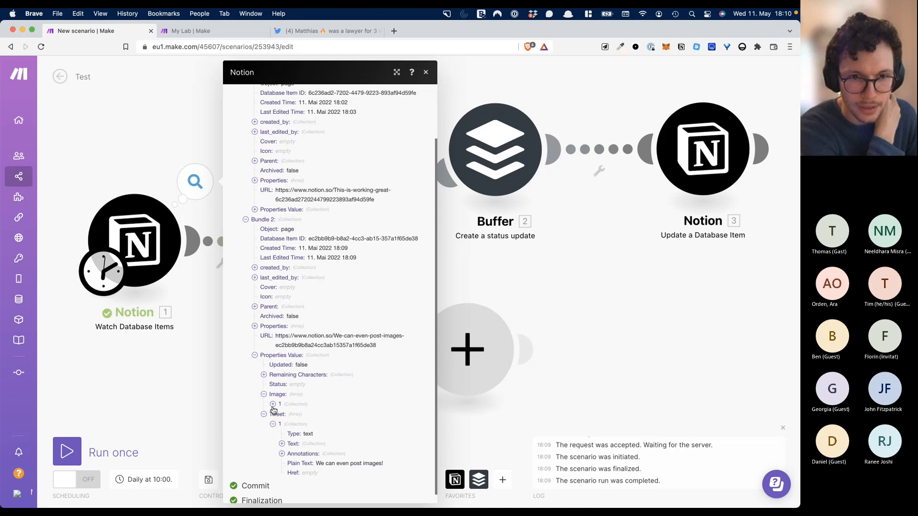
click(273, 405)
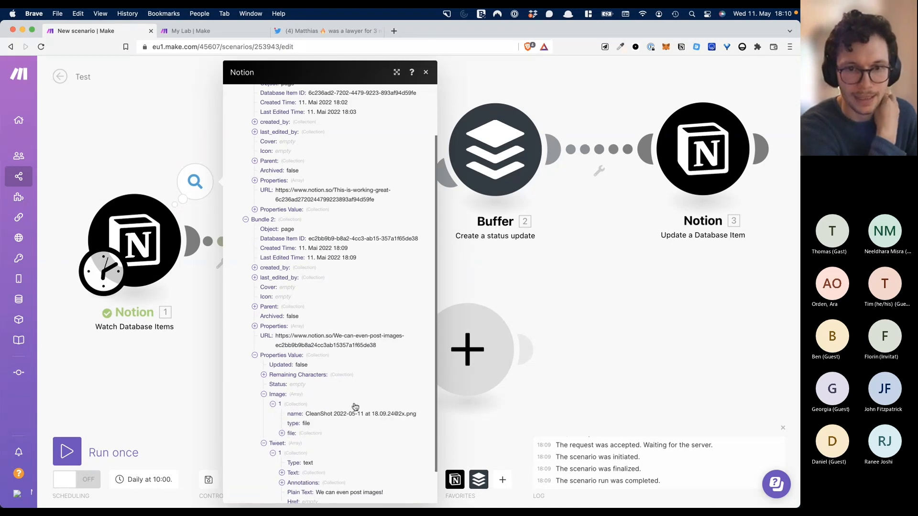
click(280, 433)
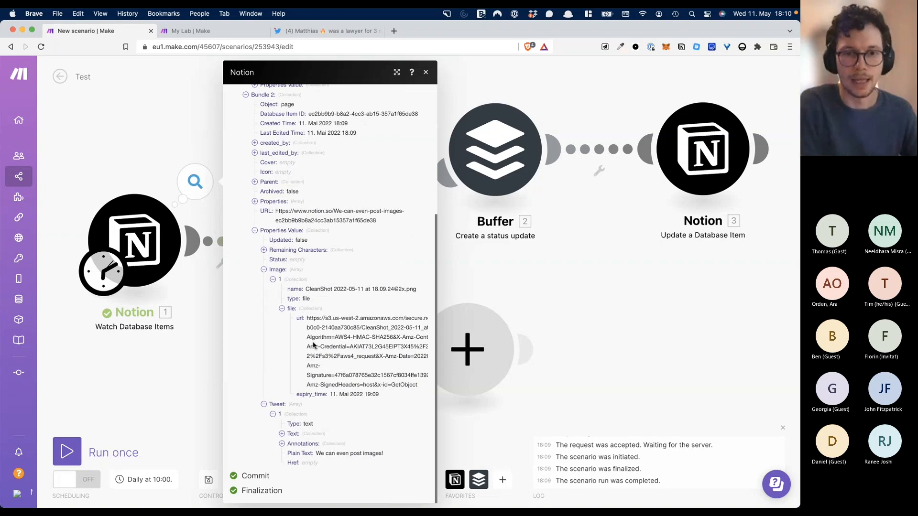
click(184, 375)
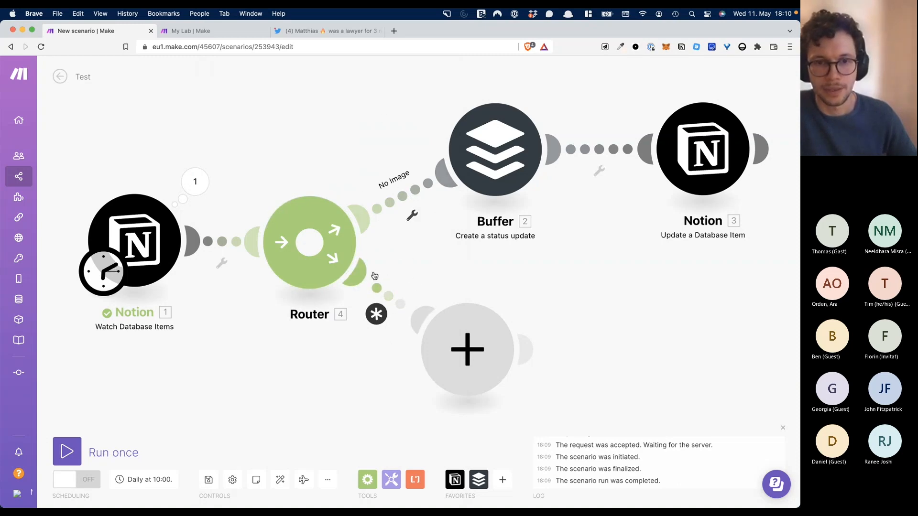
- Open the lower route's filter, close it without a condition, then open the Router's menu
click(377, 288)
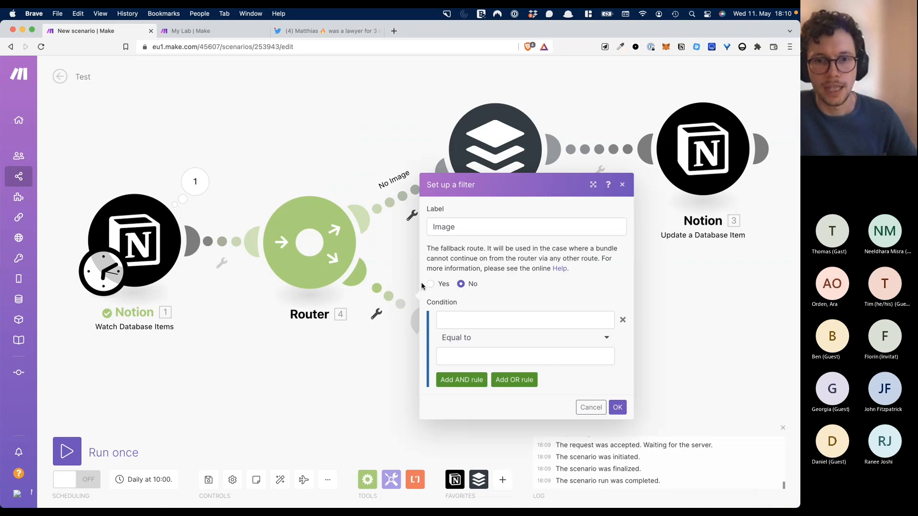
click(449, 323)
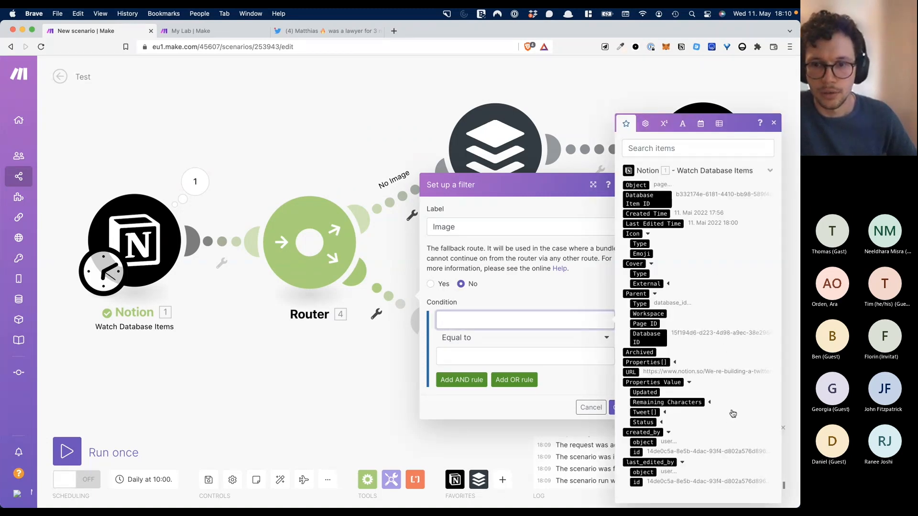
click(726, 431)
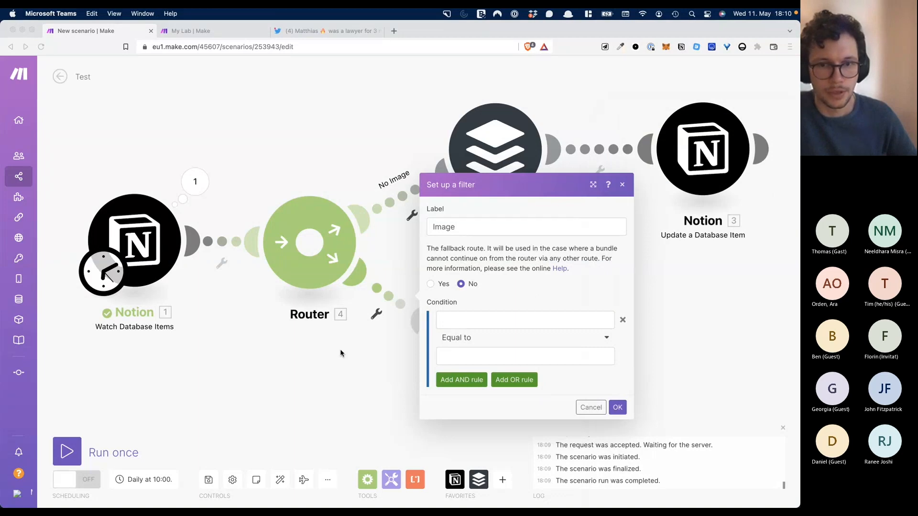
click(561, 318)
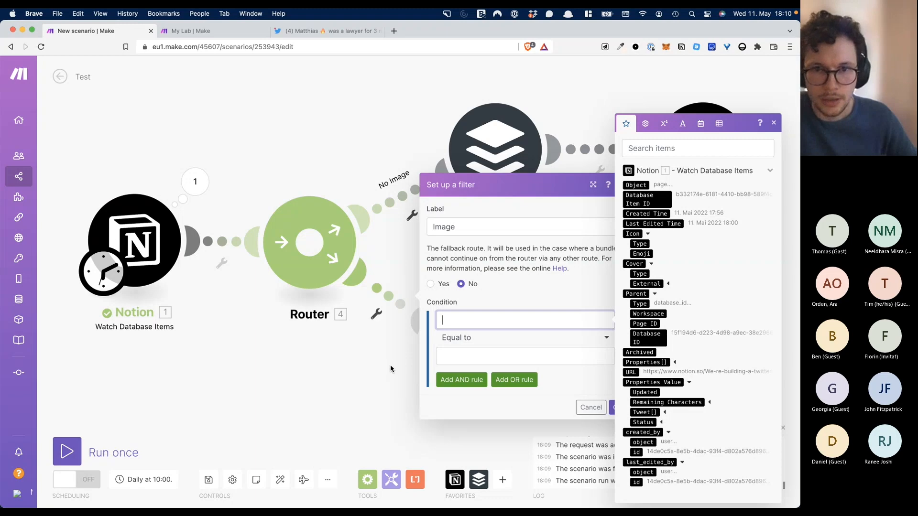
click(329, 317)
right_click(321, 220)
- Replace the Router after the Notion watch module, drop the upper empty module, and link Buffer
click(354, 291)
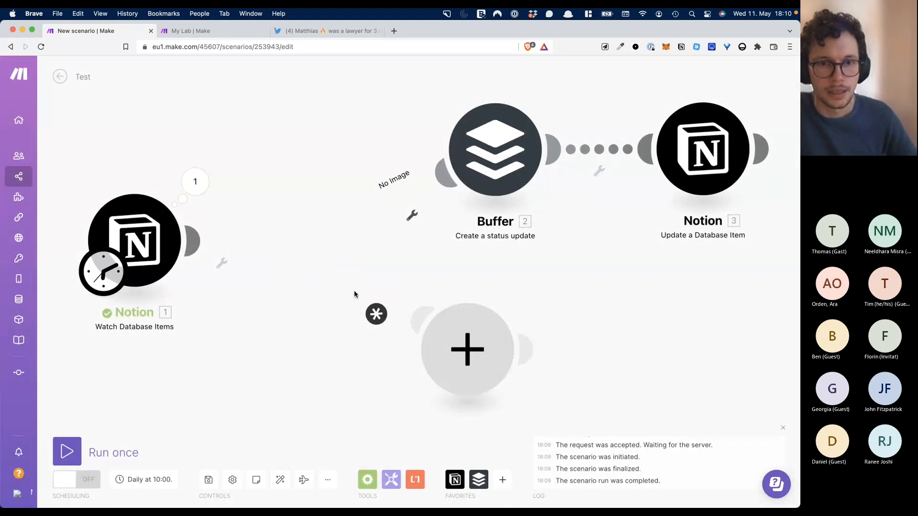
click(367, 479)
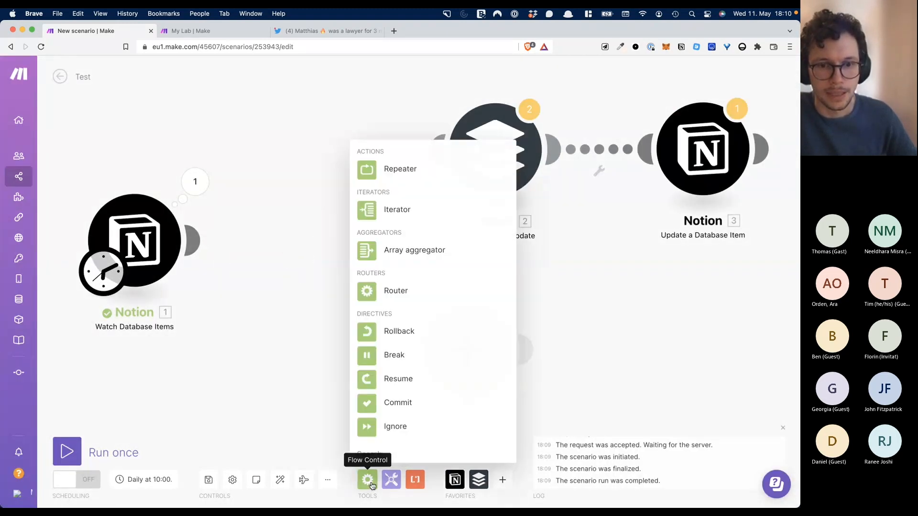
click(385, 290)
drag(385, 291, 316, 257)
click(323, 261)
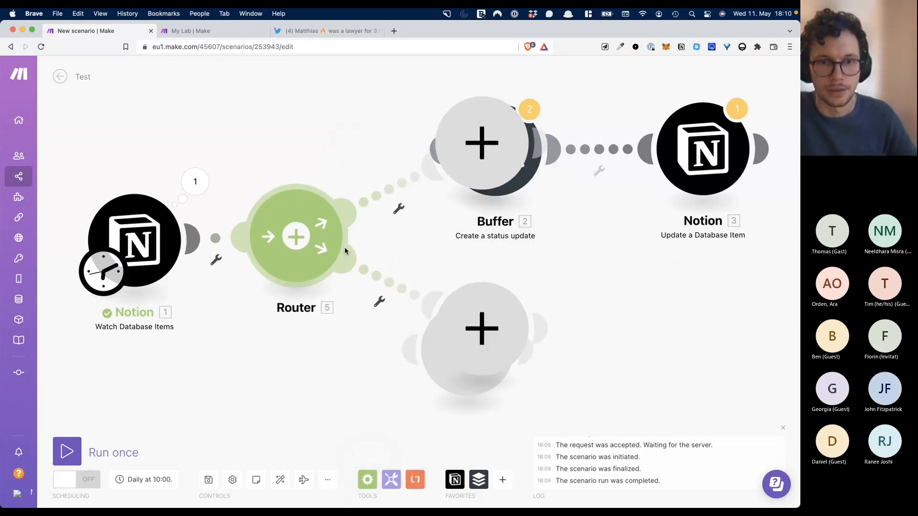
right_click(474, 173)
click(497, 193)
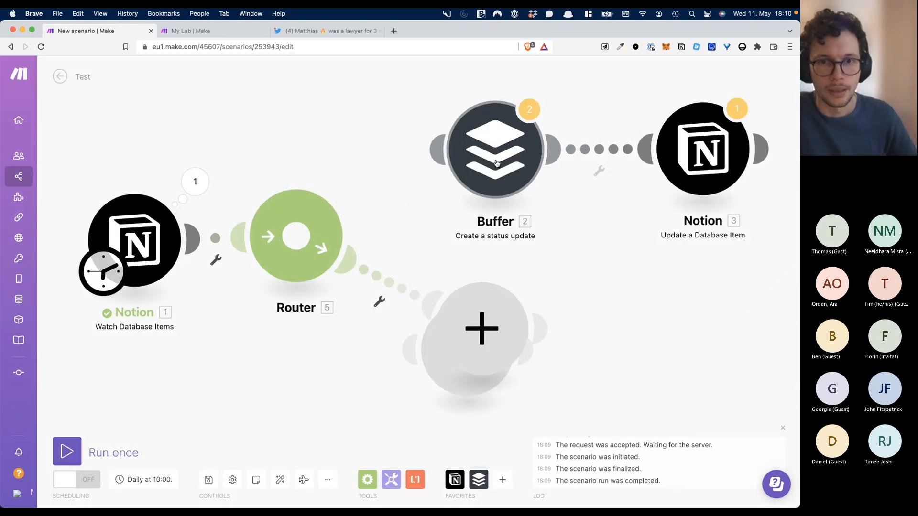
drag(438, 152, 349, 206)
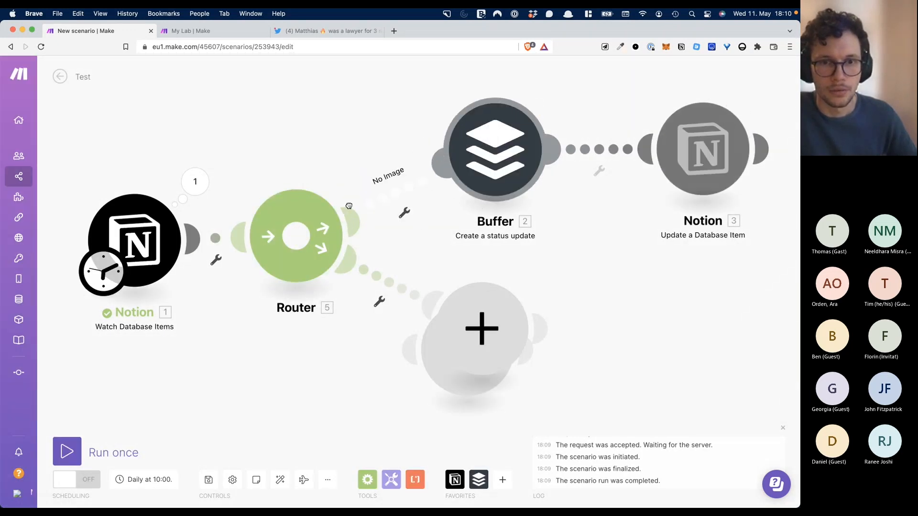
- Filter the lower route on Notion Image[] Exists and make the No Image route the fallback
click(403, 288)
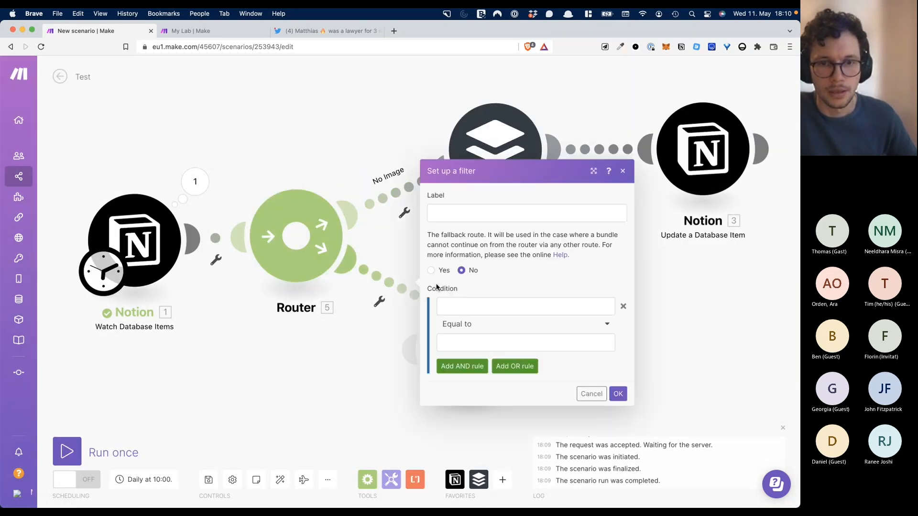
click(486, 309)
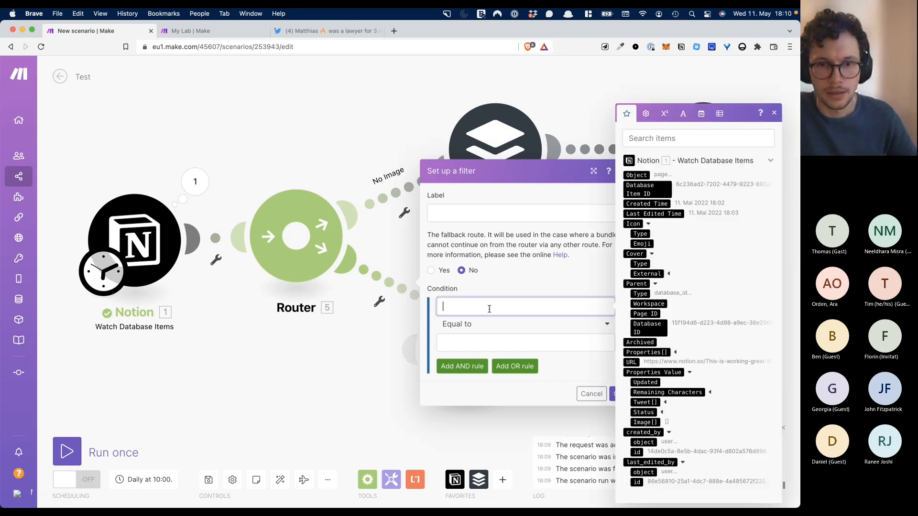
click(652, 423)
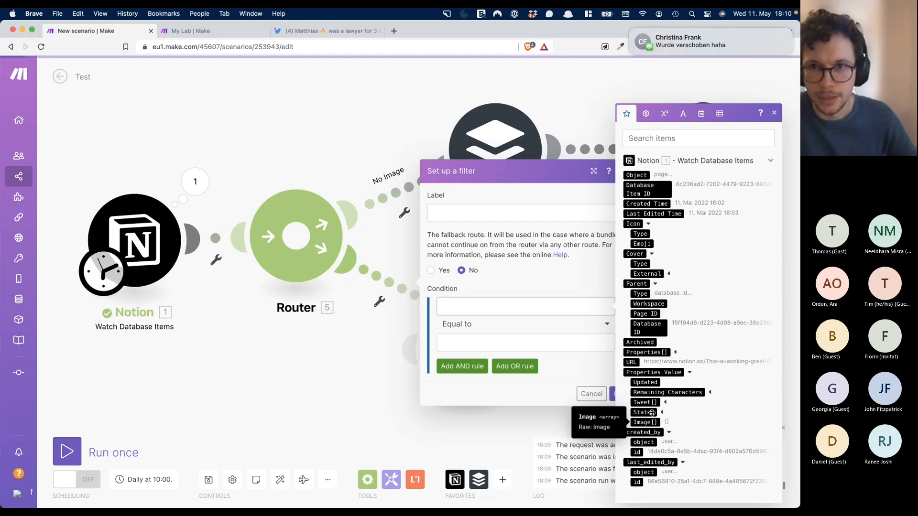
click(631, 30)
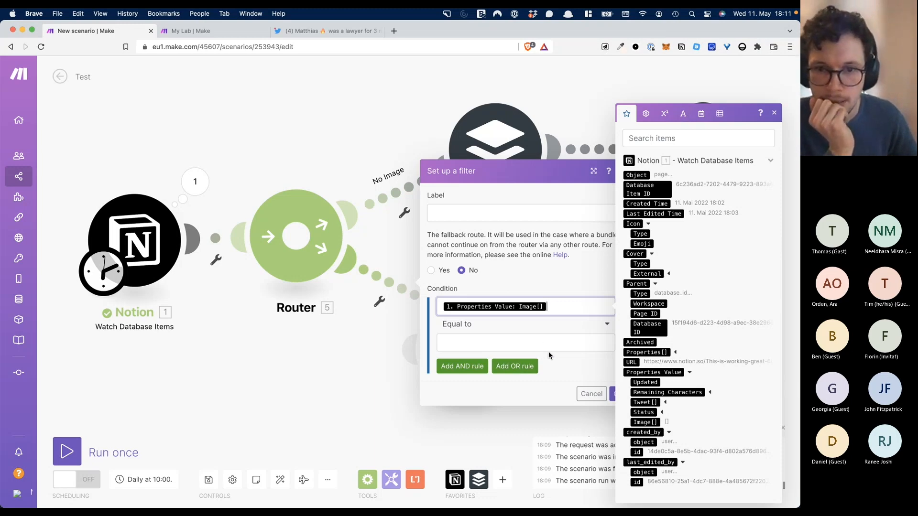
click(457, 326)
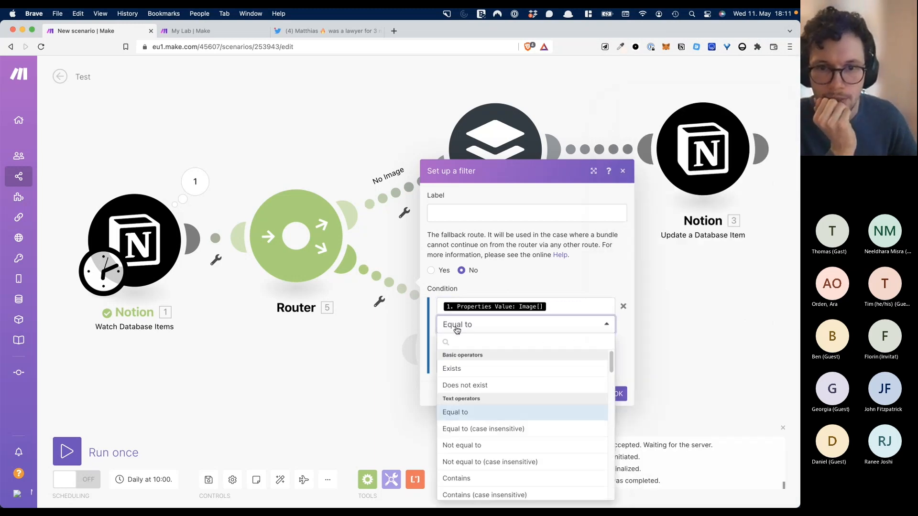
click(473, 371)
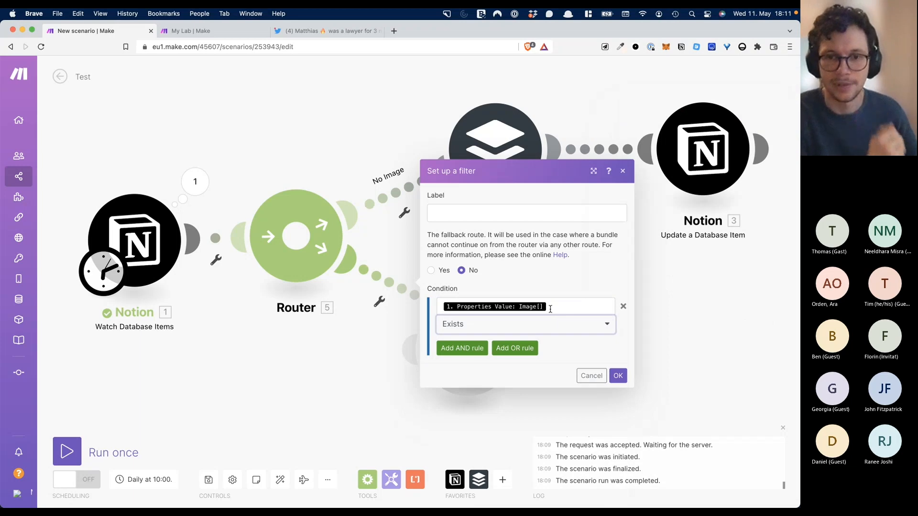
click(617, 378)
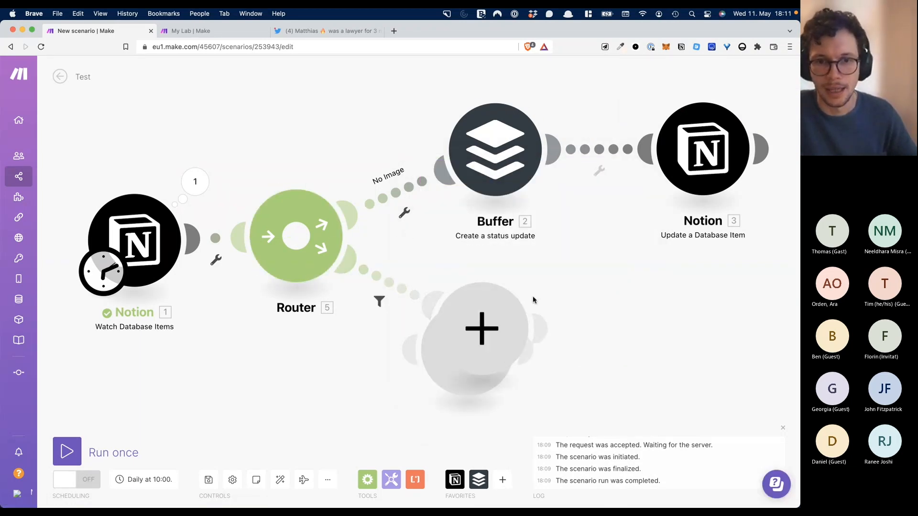
click(426, 207)
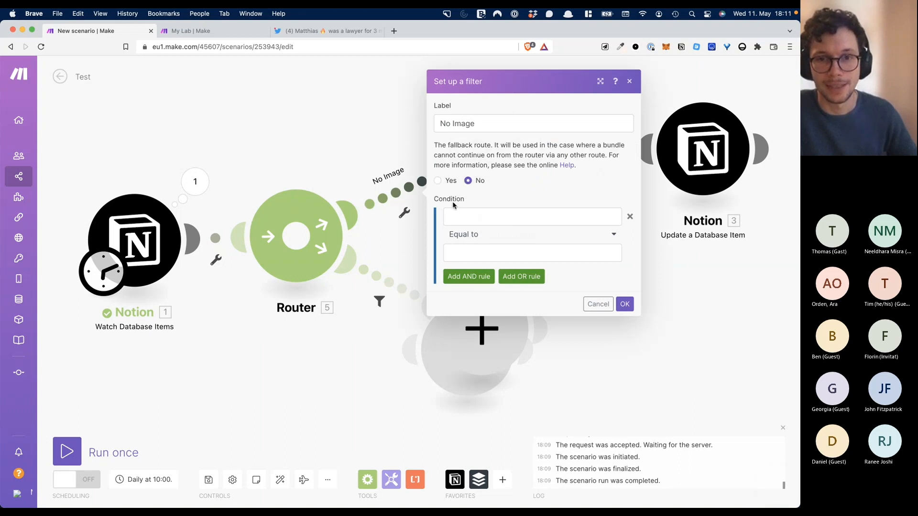
click(438, 180)
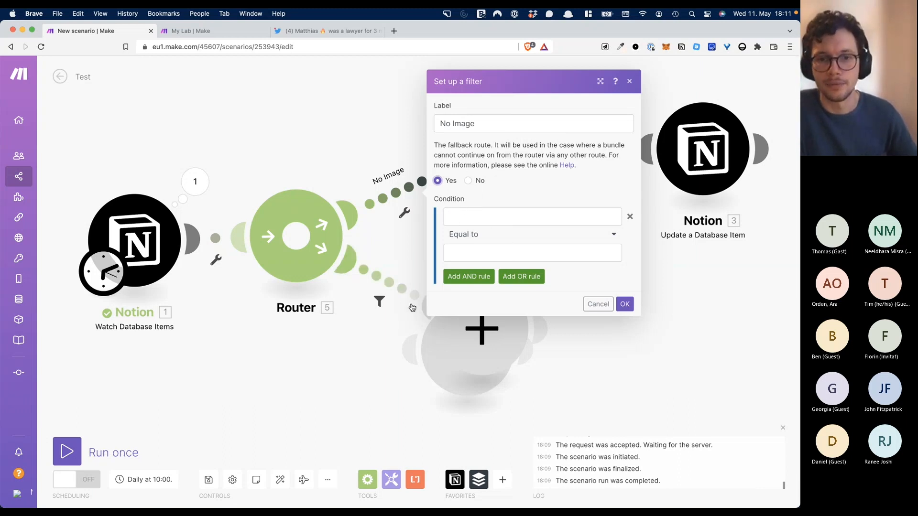
- Save the No Image fallback, delete the stray empty module, and recheck the lower filter
click(371, 146)
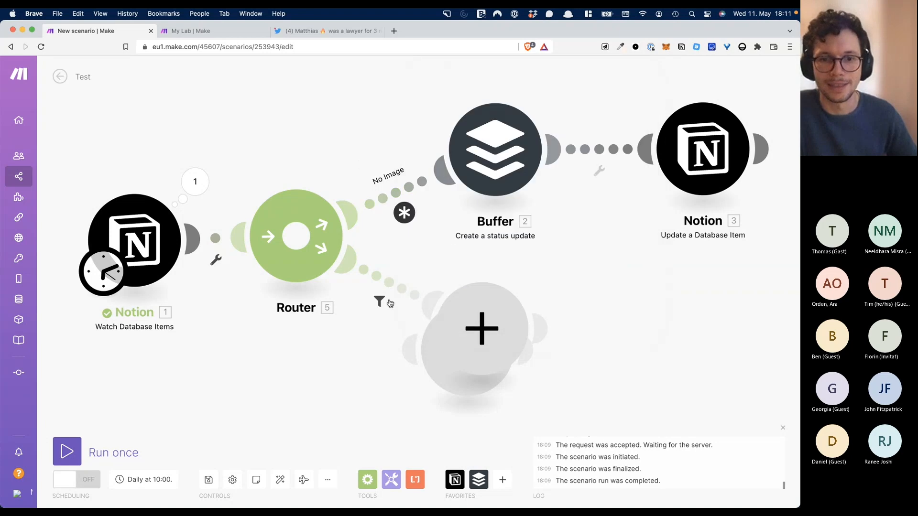
right_click(409, 390)
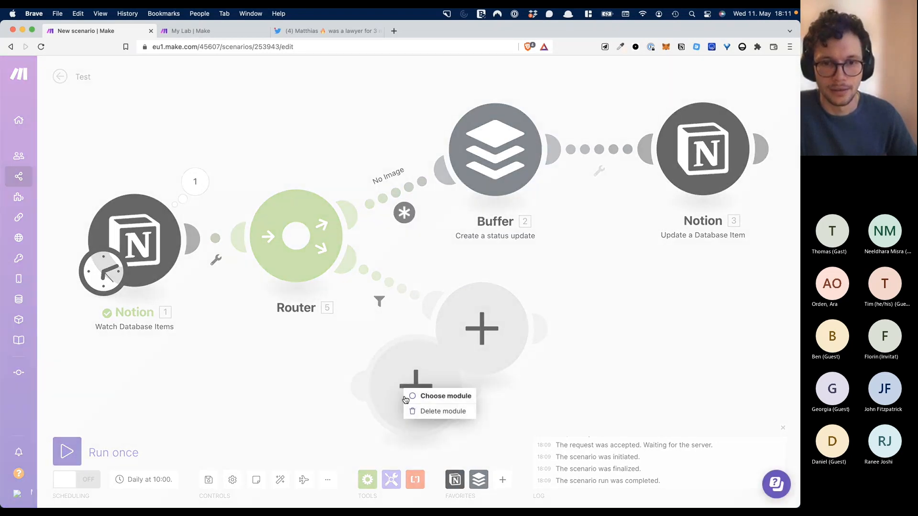
click(416, 415)
click(476, 353)
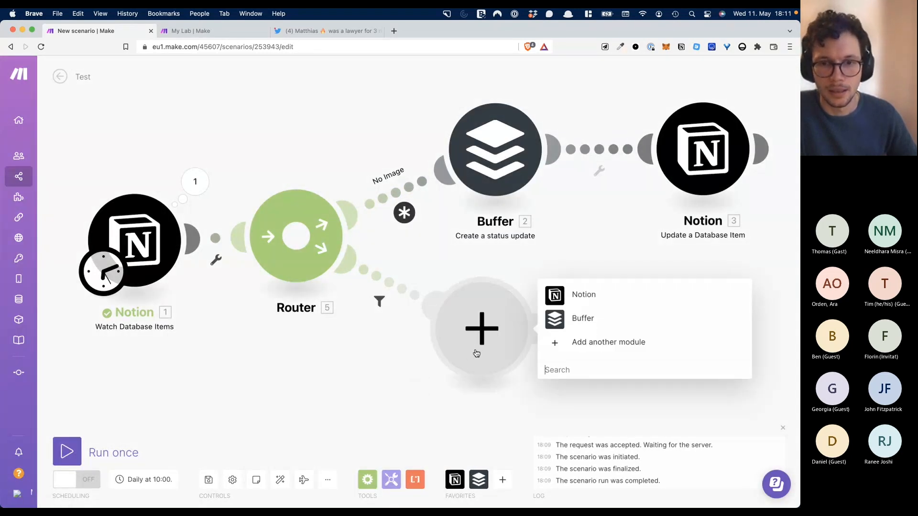
click(458, 270)
click(386, 278)
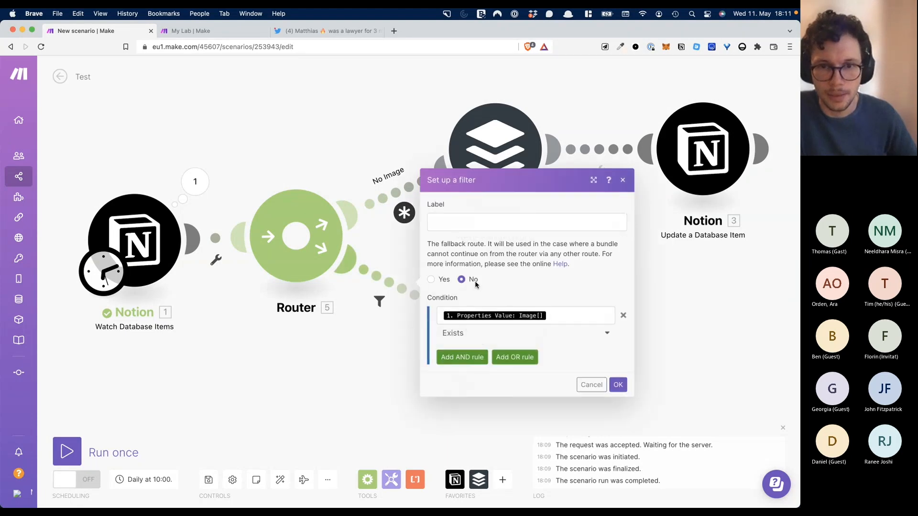
click(556, 316)
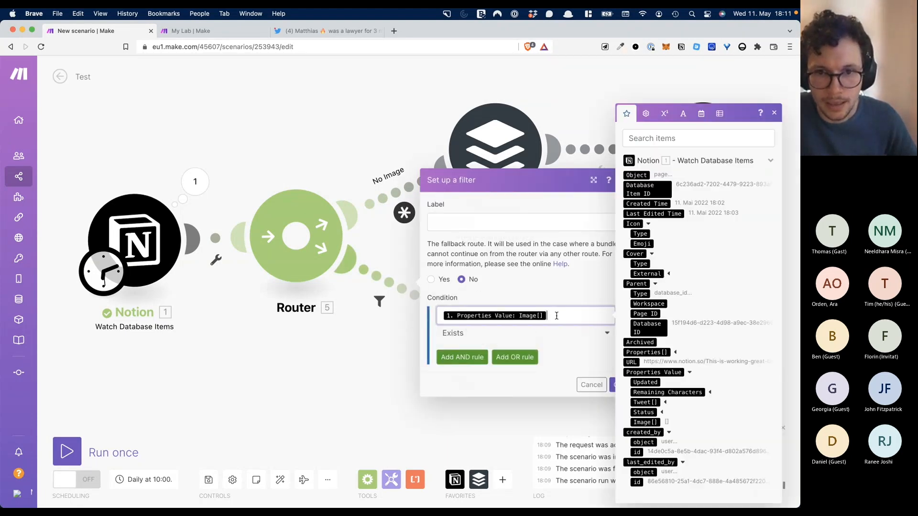
click(591, 385)
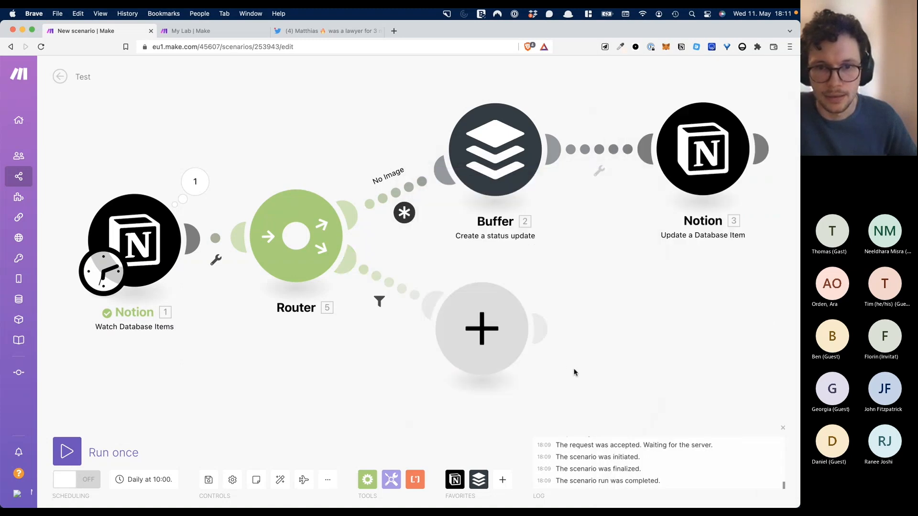
- Add a Buffer Create a Status Update on the lower route, Twitter profile, text from Tweet Plain Text
click(477, 323)
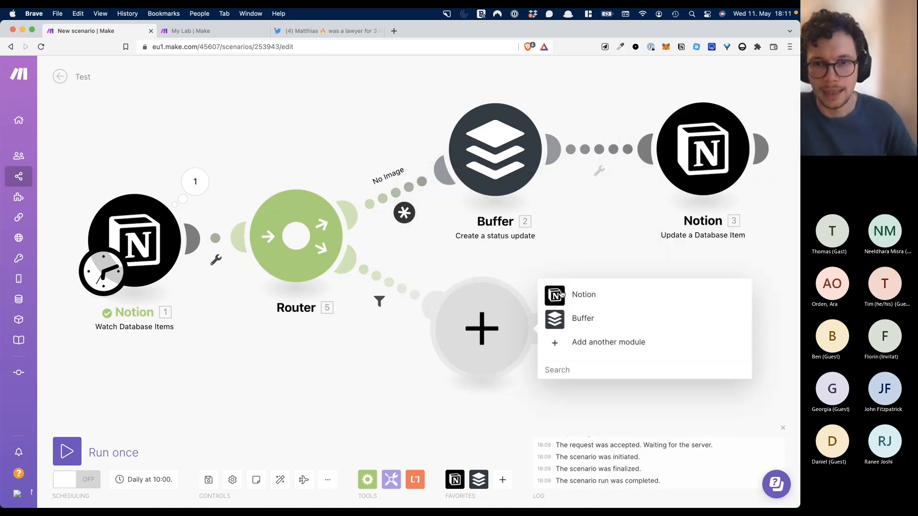
click(561, 320)
click(559, 294)
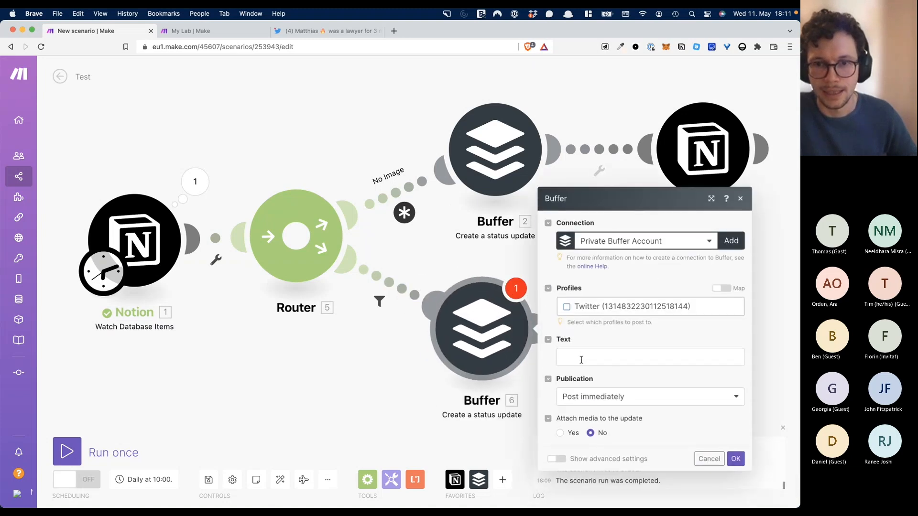
click(567, 307)
click(577, 358)
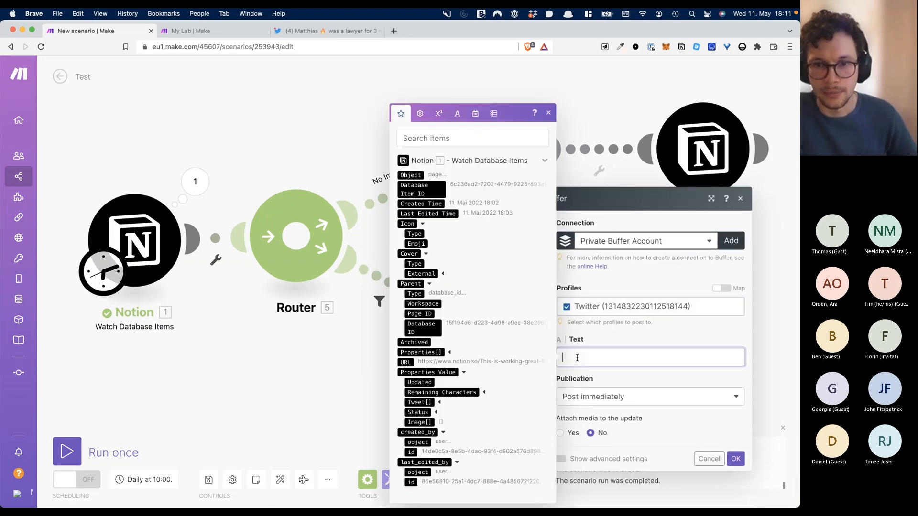
click(439, 402)
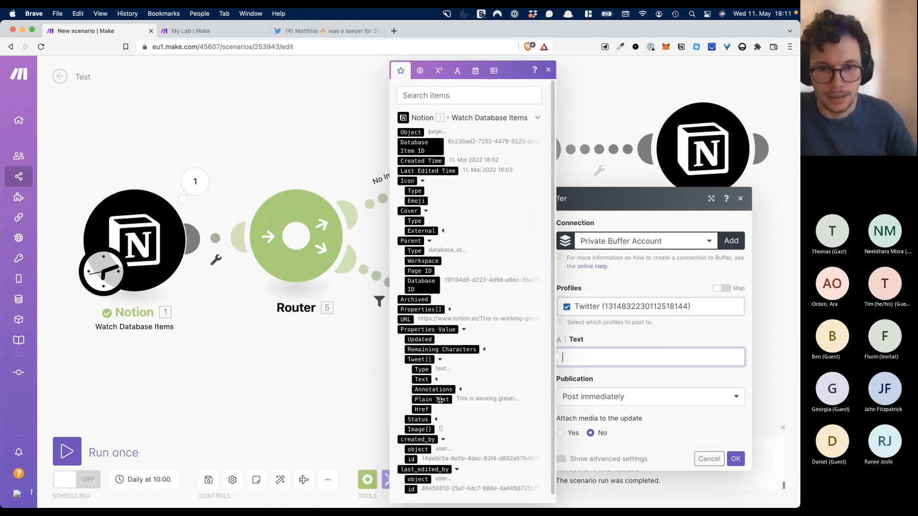
click(433, 400)
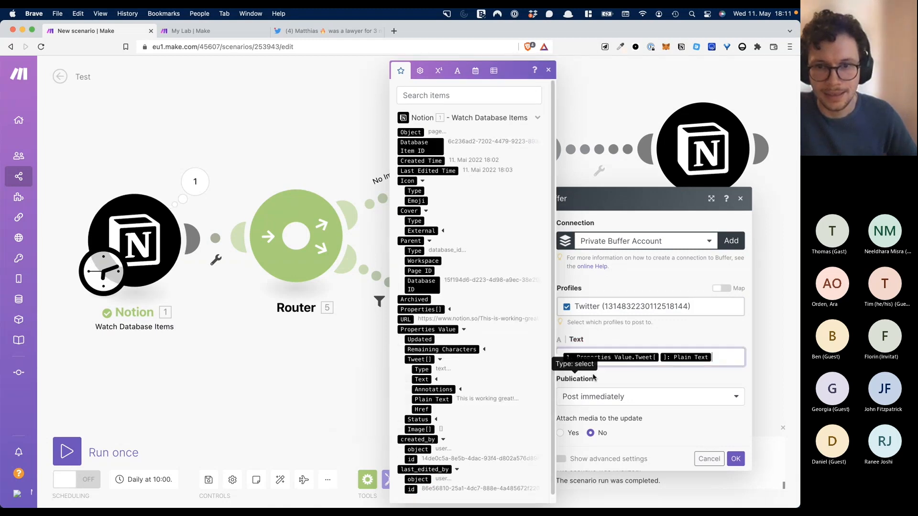
click(627, 379)
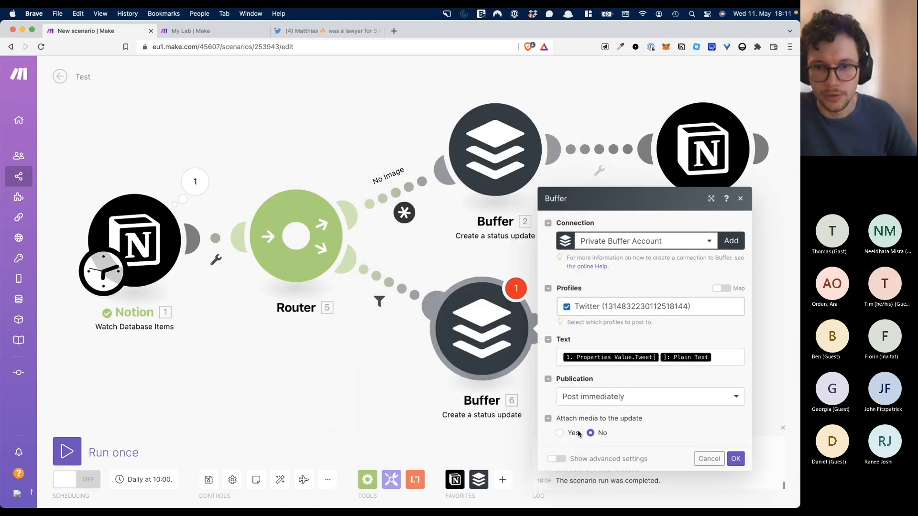
- Enable media on the new Buffer post, leaving the media link empty
click(562, 434)
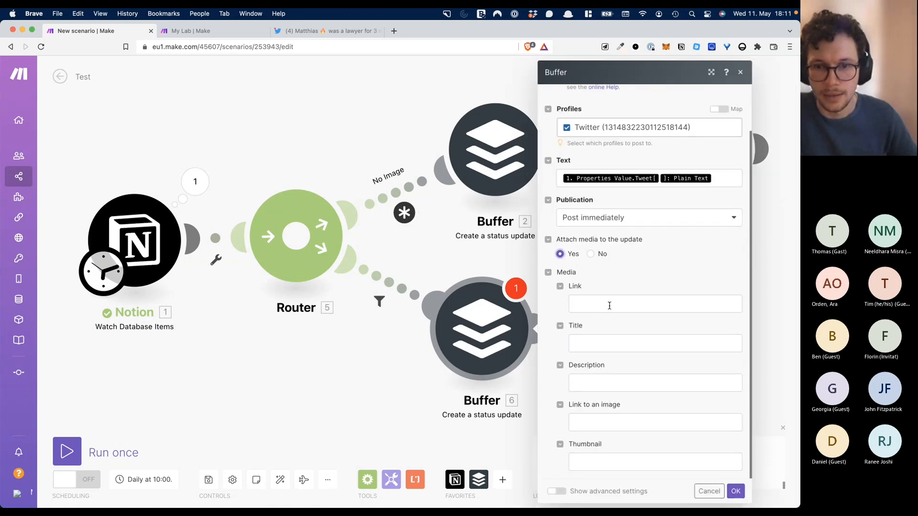
click(610, 306)
click(618, 328)
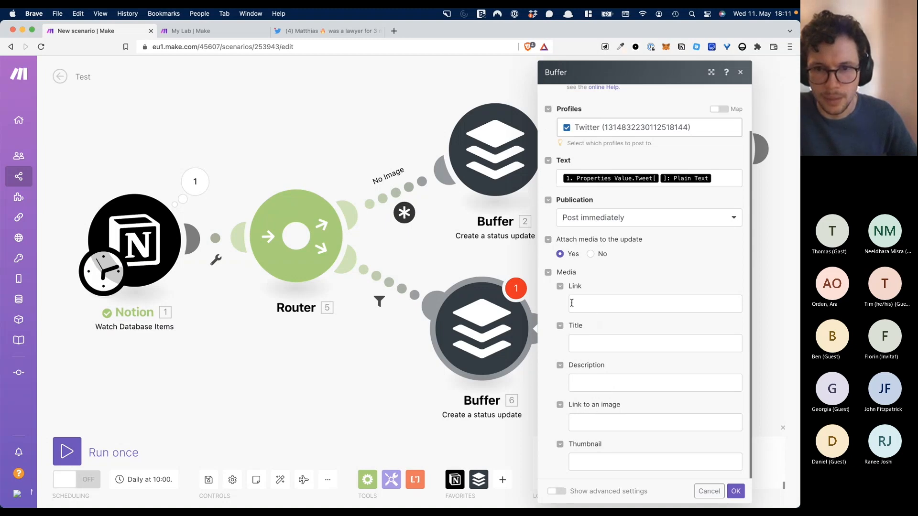
click(584, 418)
scroll(450, 406, down, 1)
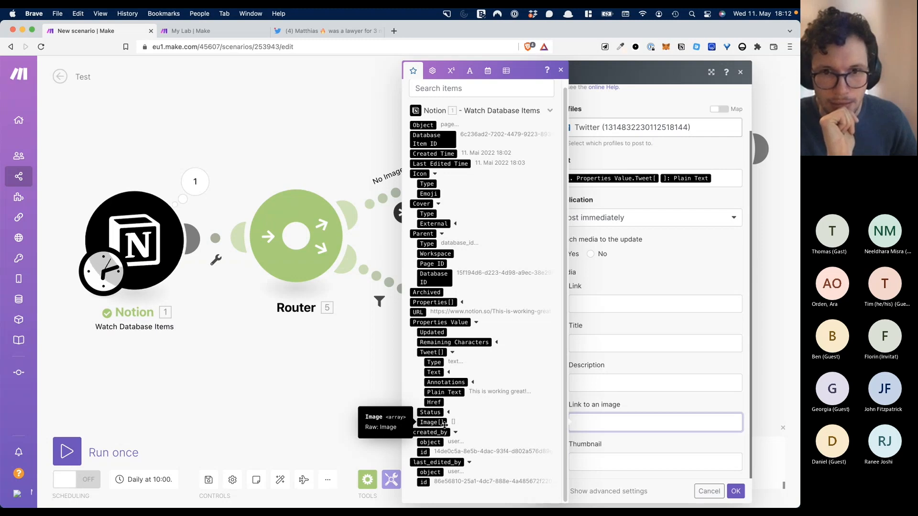
click(230, 340)
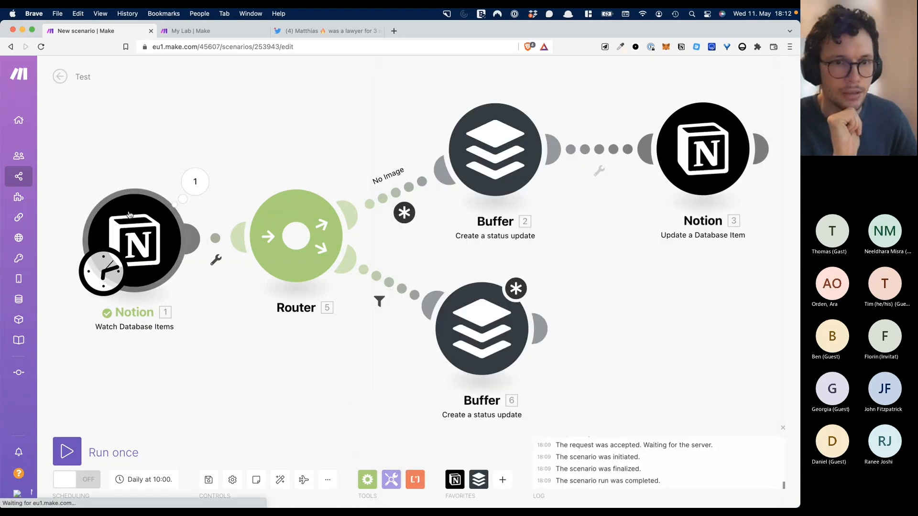
- Inspect the Notion trigger's second item to find its Image file URL
click(196, 181)
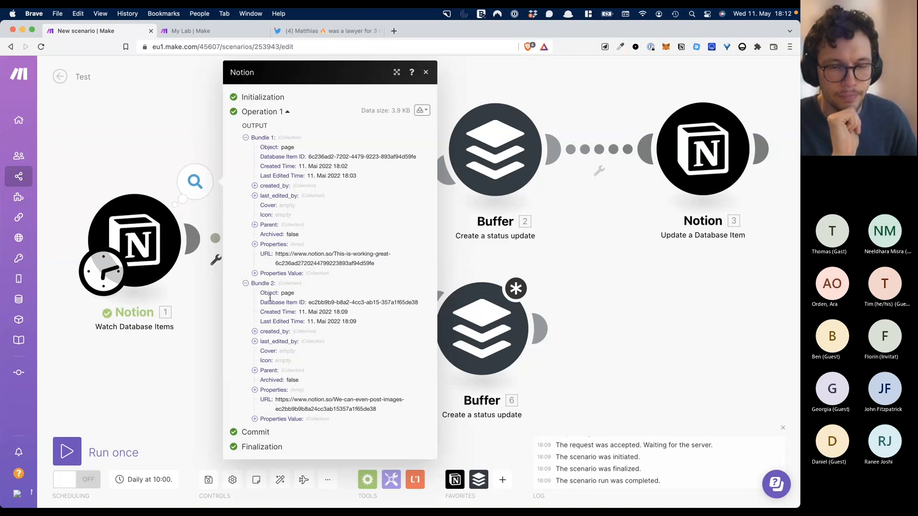
click(255, 421)
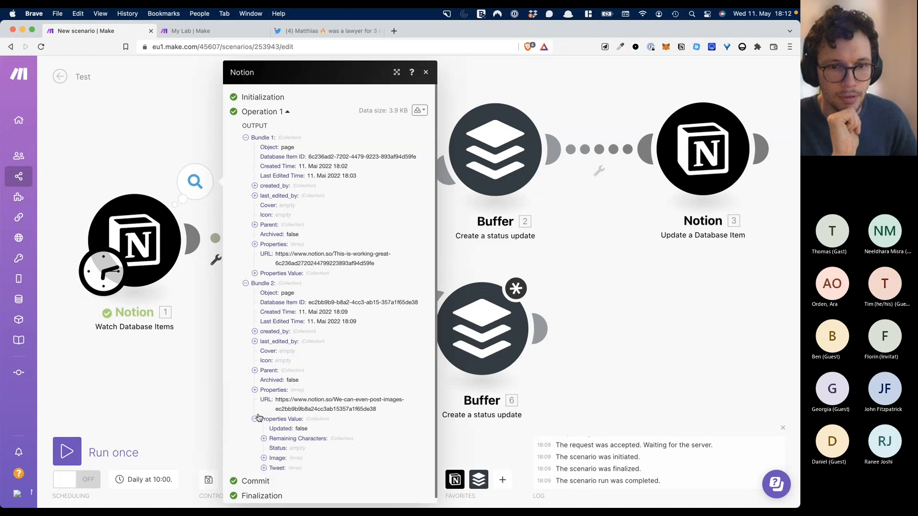
click(264, 454)
click(273, 463)
scroll(274, 462, down, 2)
click(283, 454)
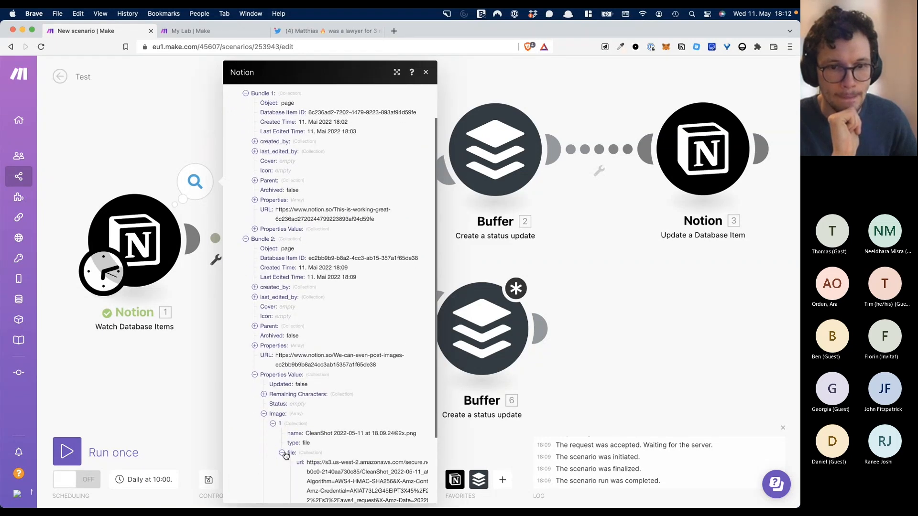
scroll(285, 455, down, 3)
- Map the Notion Image[] value into the Buffer post's 'Link to an image' and save
click(497, 345)
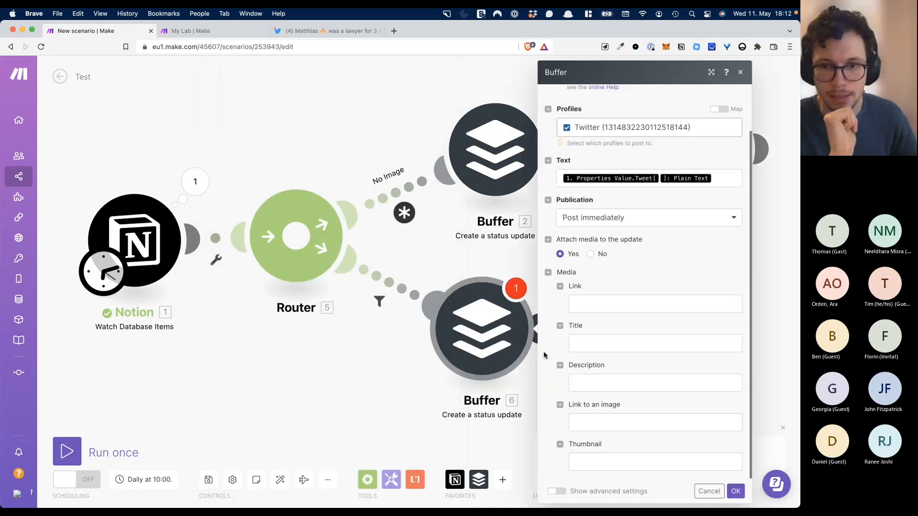
click(584, 422)
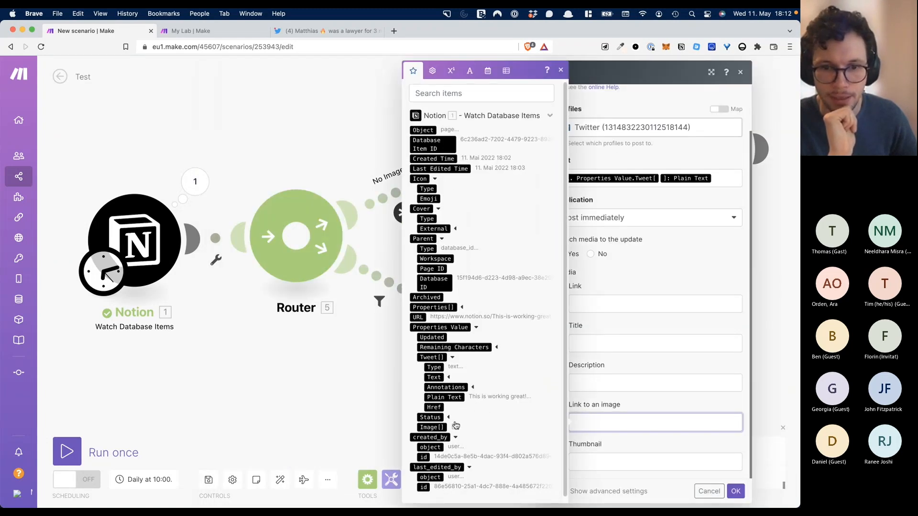
click(430, 422)
click(624, 443)
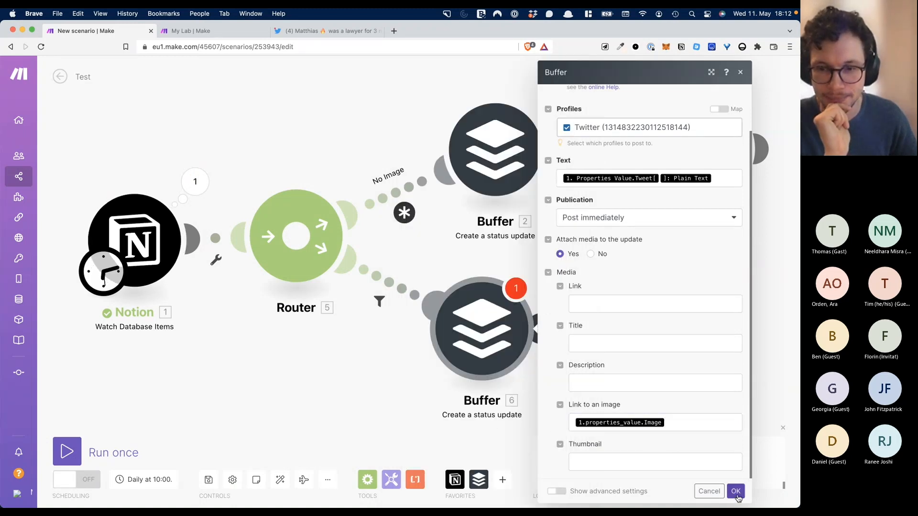
click(735, 491)
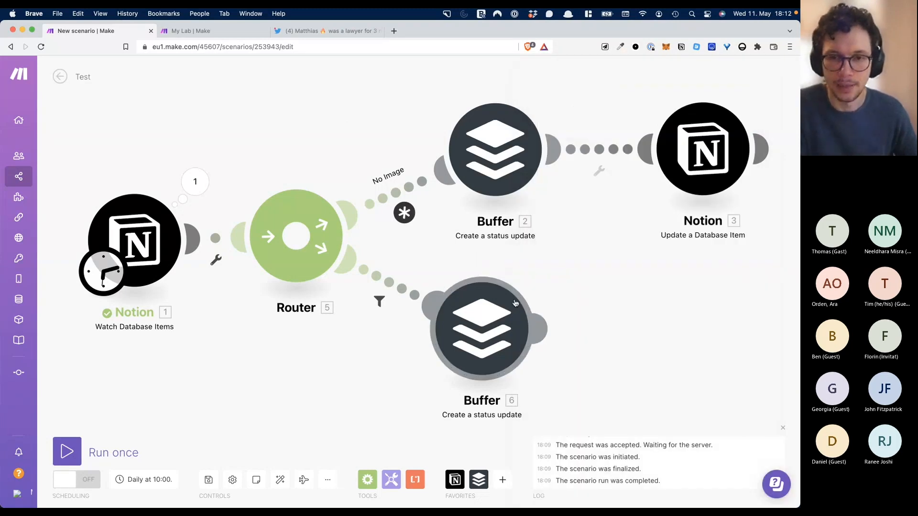
- Set the lower Buffer post's Publication to 'Add an update to the top of the queue'
mouse_move(544, 327)
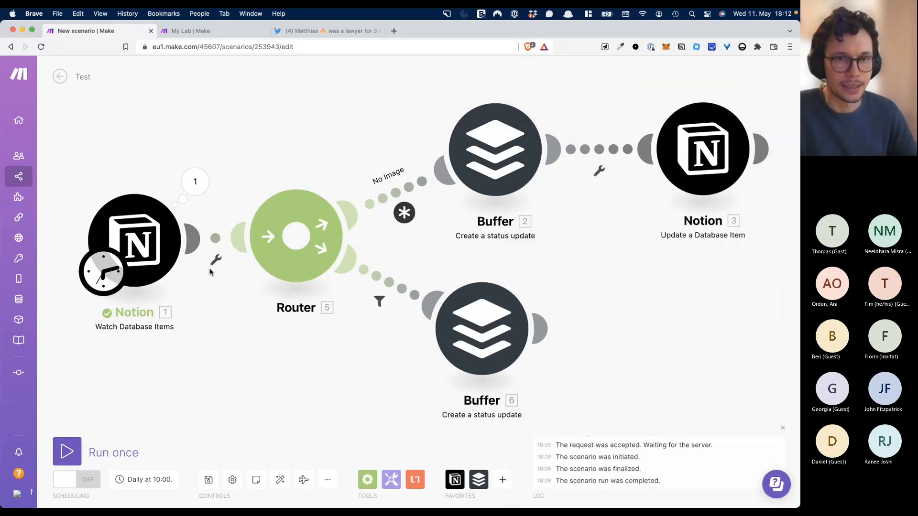
click(488, 320)
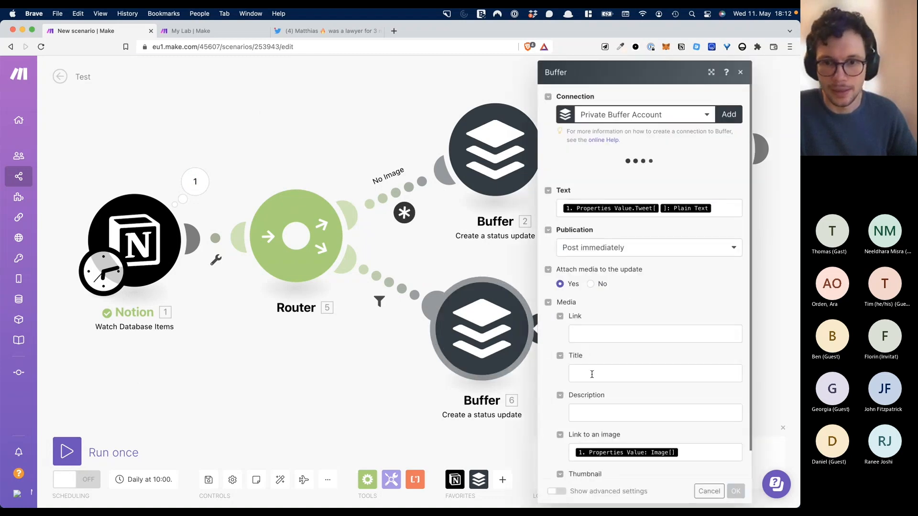
click(622, 271)
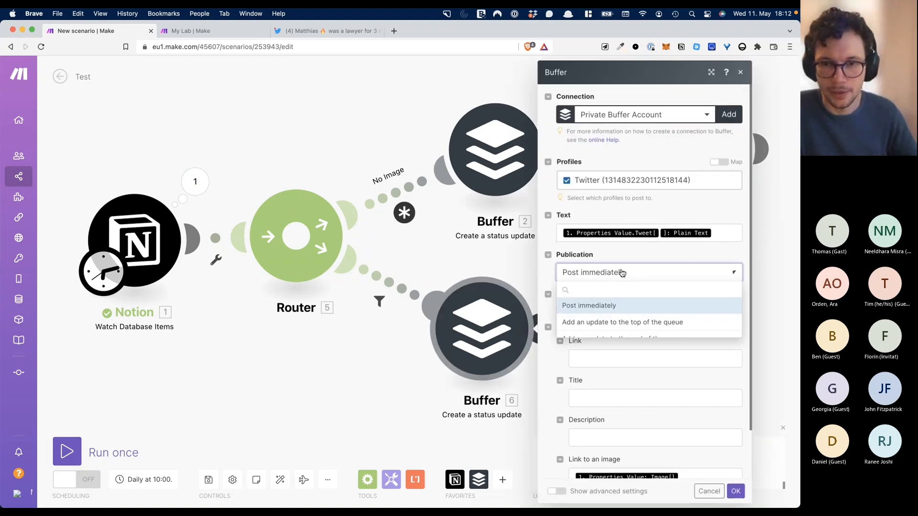
click(615, 323)
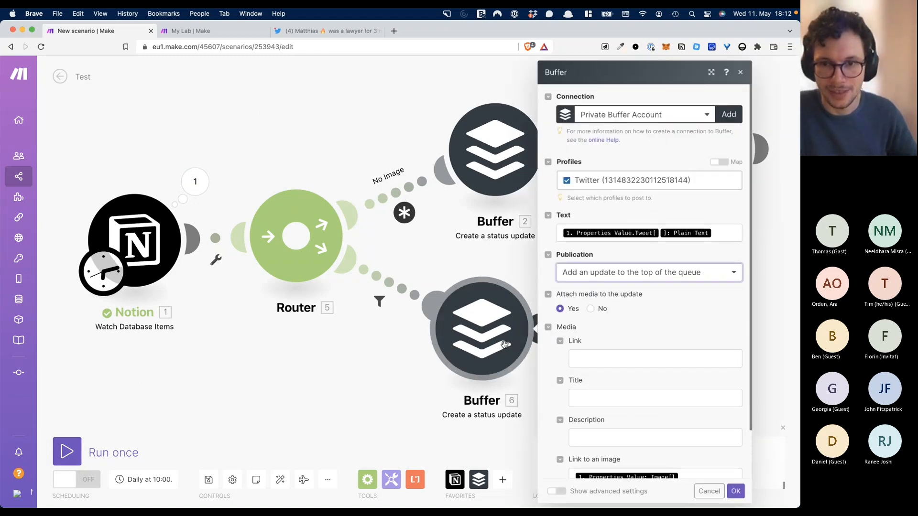
click(352, 360)
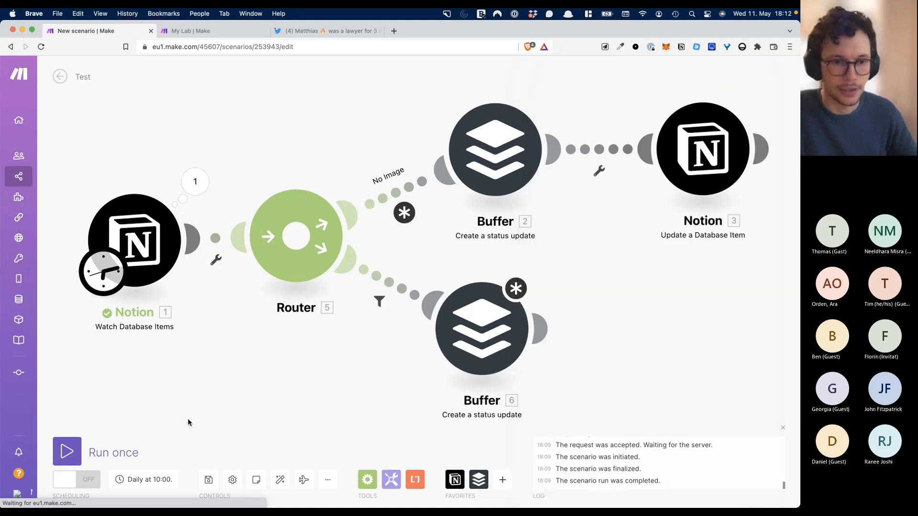
- Run the scenario once, re-save the lower Buffer settings and dismiss the unsaved-changes warning
click(70, 457)
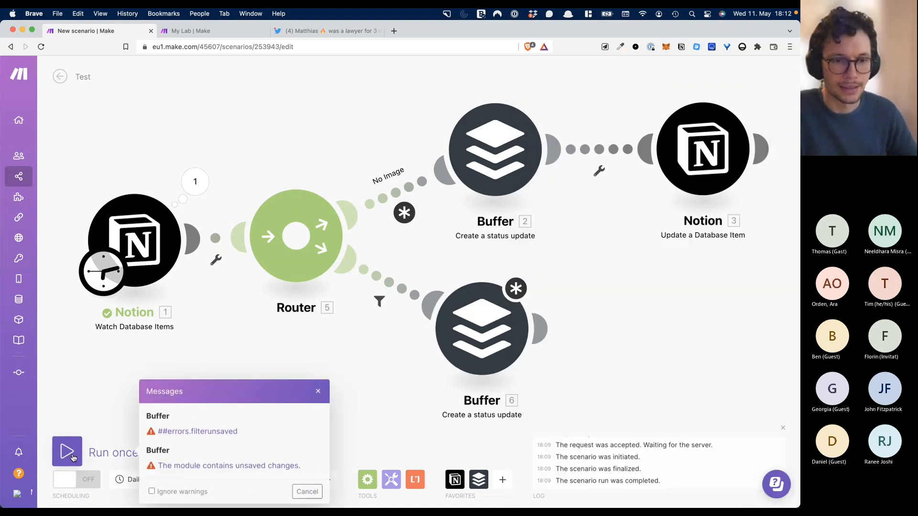
click(522, 318)
click(732, 490)
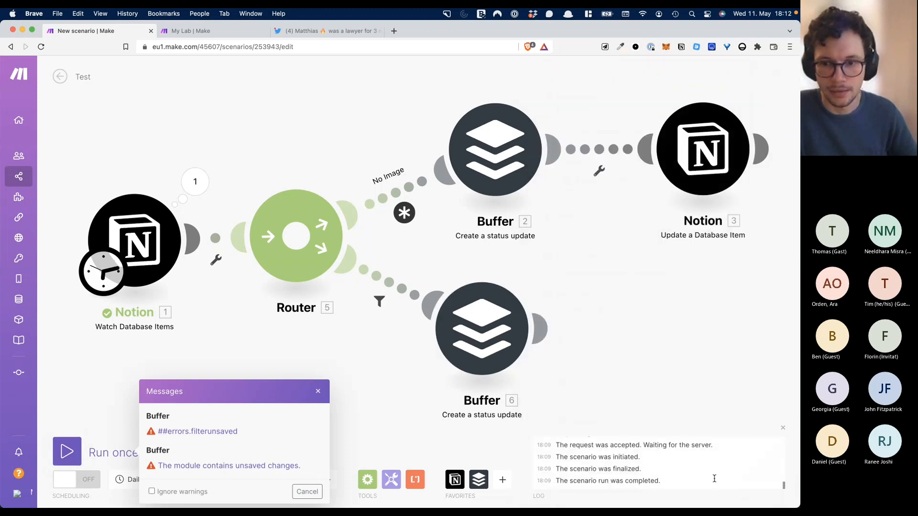
click(318, 392)
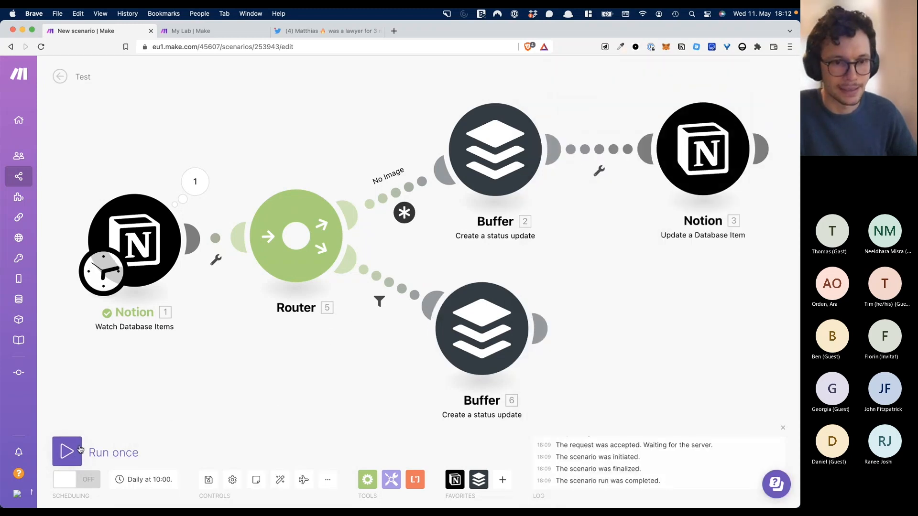
click(77, 451)
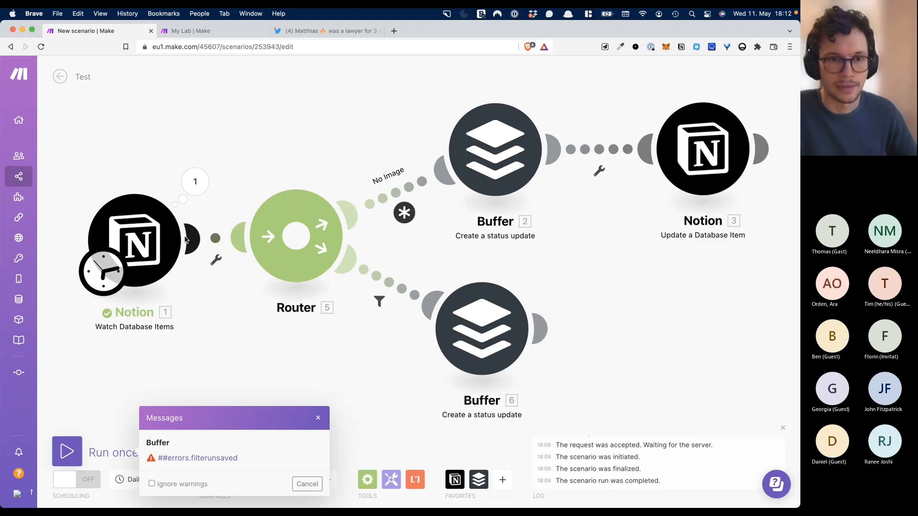
- Confirm the No Image route filter and start a test run
click(396, 193)
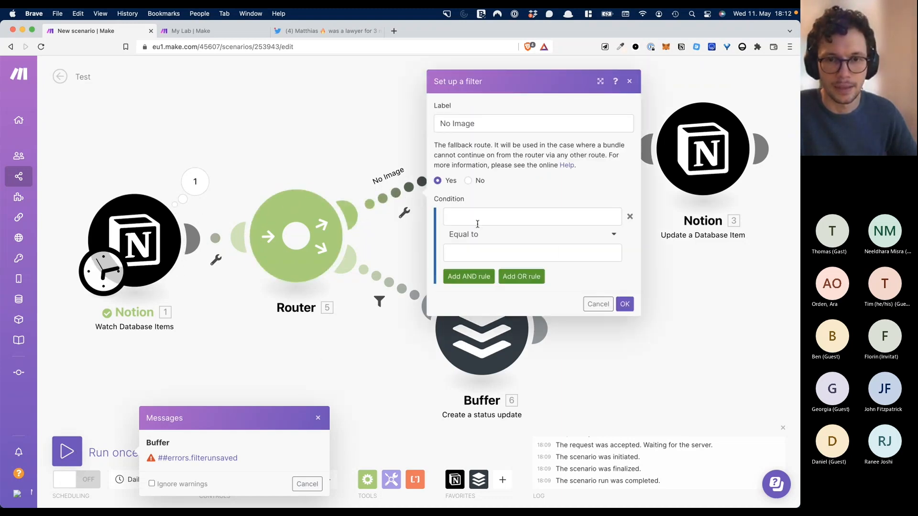
click(625, 304)
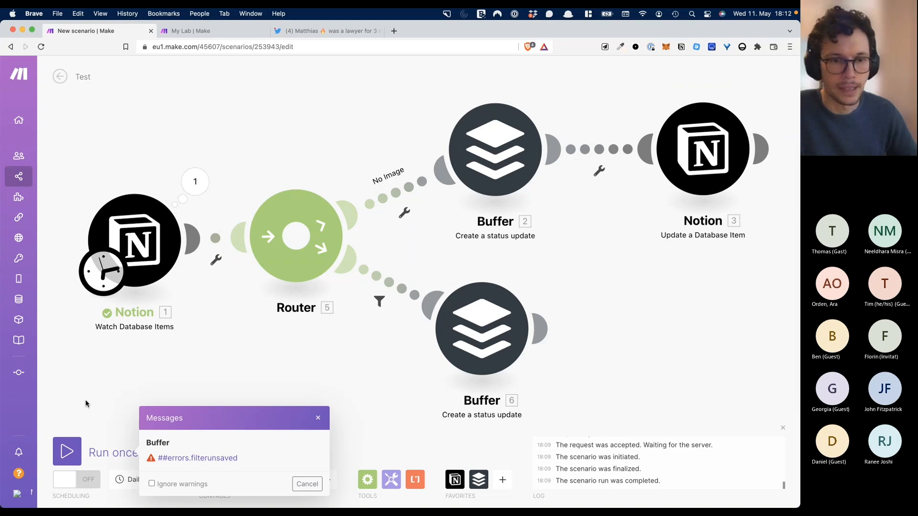
click(67, 451)
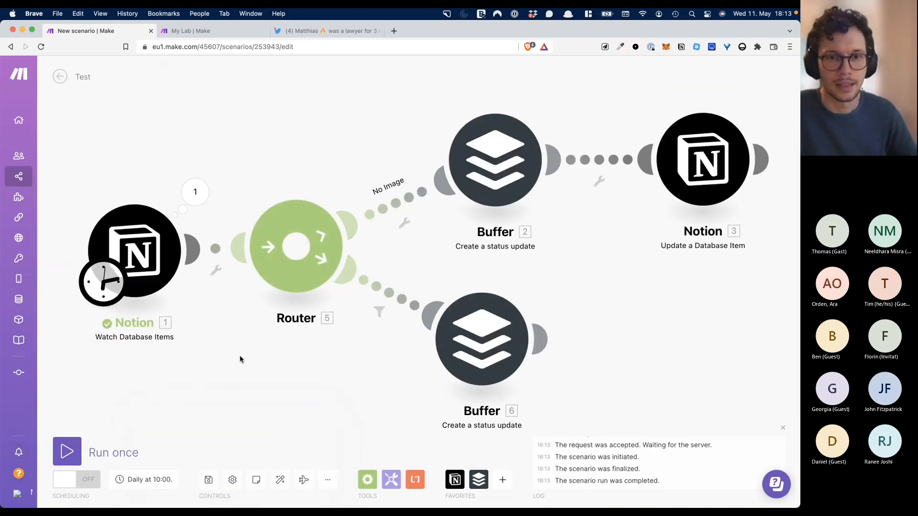
- Tick Updated on the image tweet in the Notion table
key(ctrl+Up)
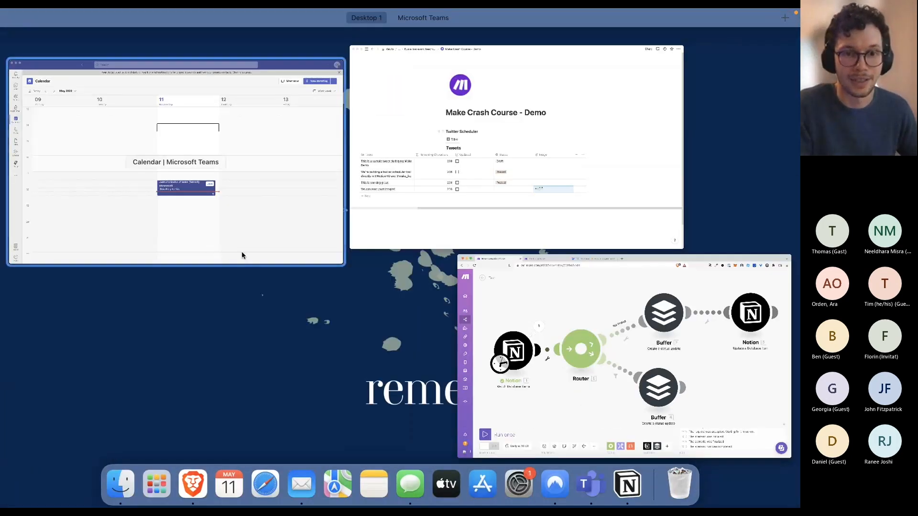
click(367, 182)
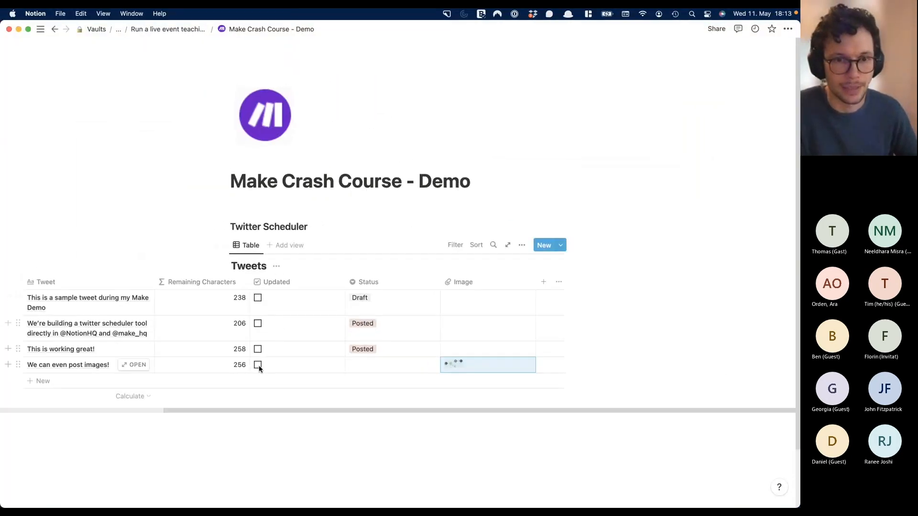
click(258, 364)
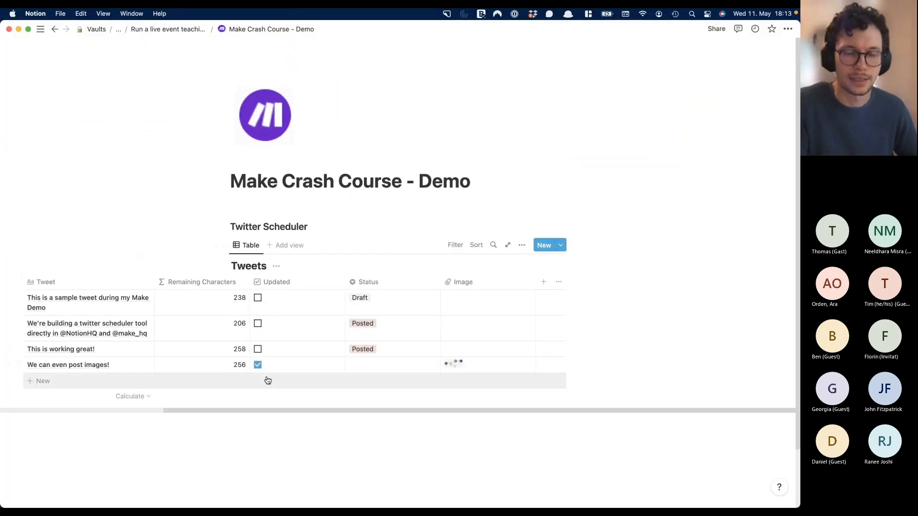
key(ctrl+Up)
click(532, 371)
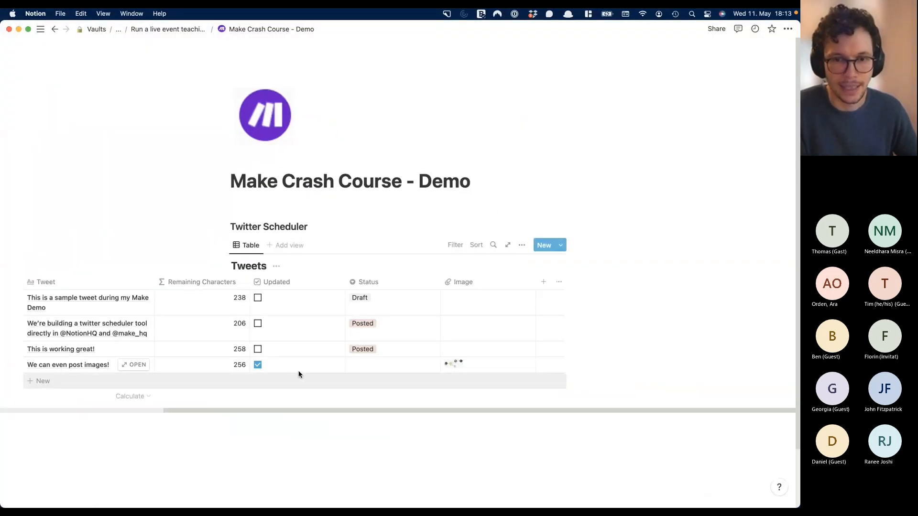
- Set Status to Ready to post for 'This is working great!' and the image tweet
click(363, 355)
click(383, 391)
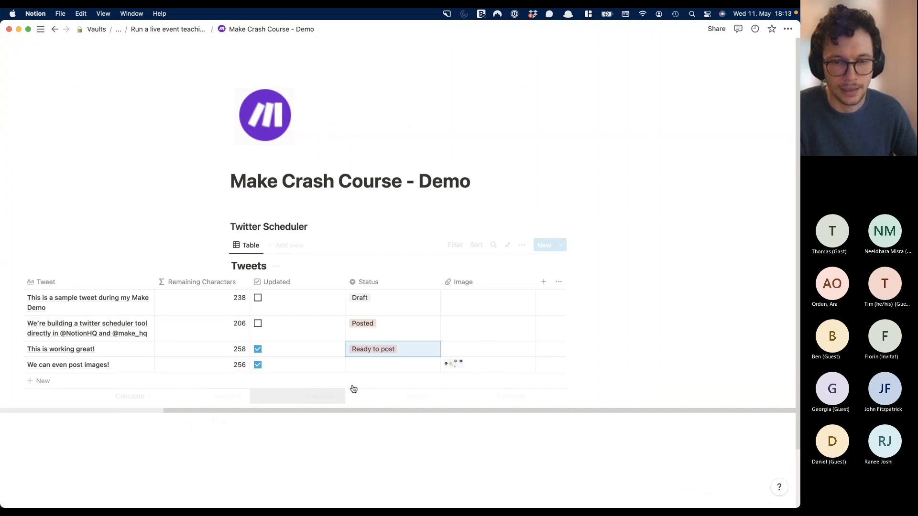
click(364, 365)
click(377, 408)
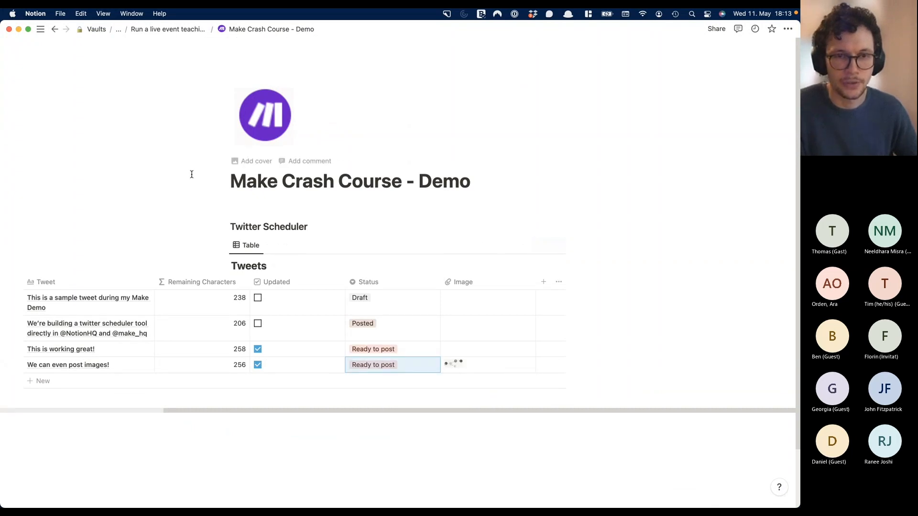
key(ctrl+Up)
click(526, 143)
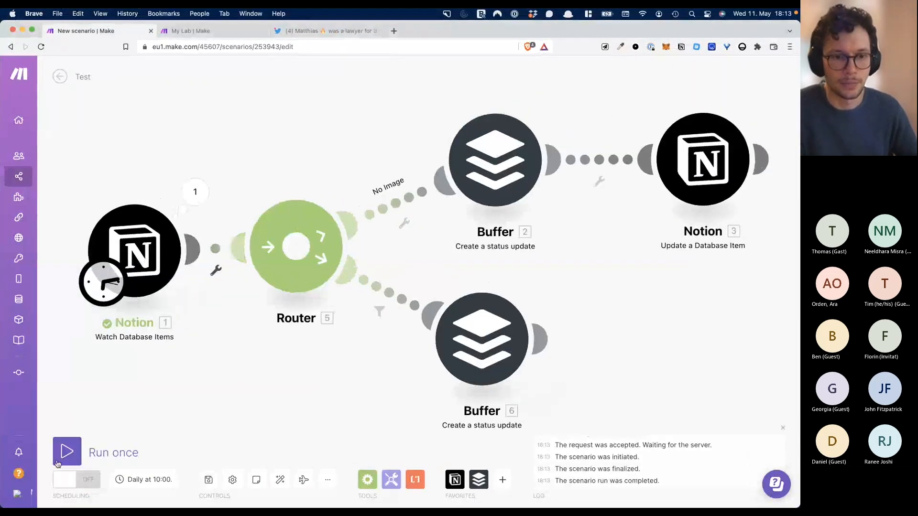
- Run the scenario once and inspect the lower Buffer's invalid 'picture' URL validation error
click(104, 454)
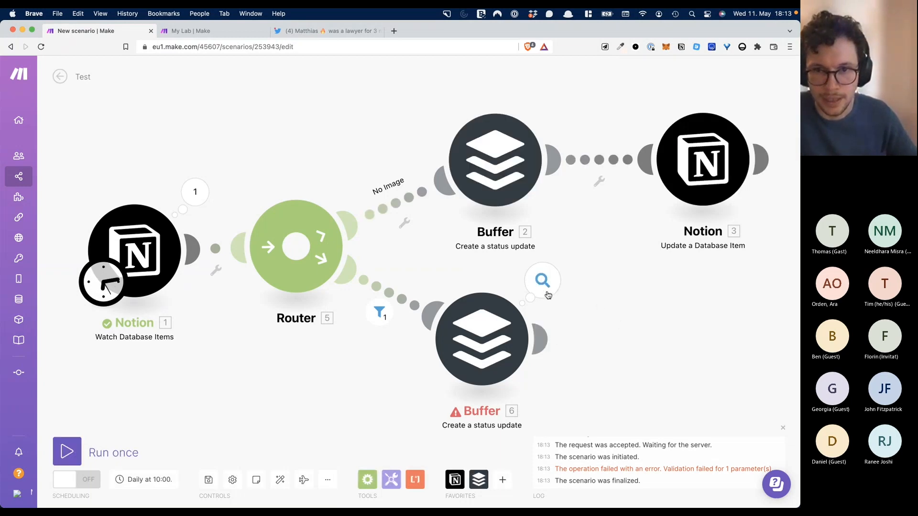
click(548, 295)
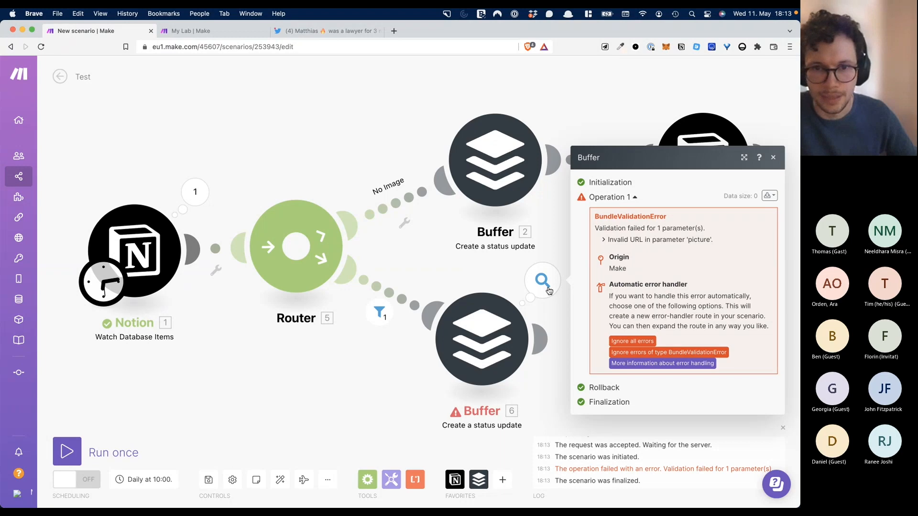
click(517, 287)
- Pan the canvas and move the lower Buffer module down and right
scroll(621, 343, down, 3)
scroll(620, 342, up, 3)
drag(673, 355, 660, 281)
drag(497, 294, 515, 334)
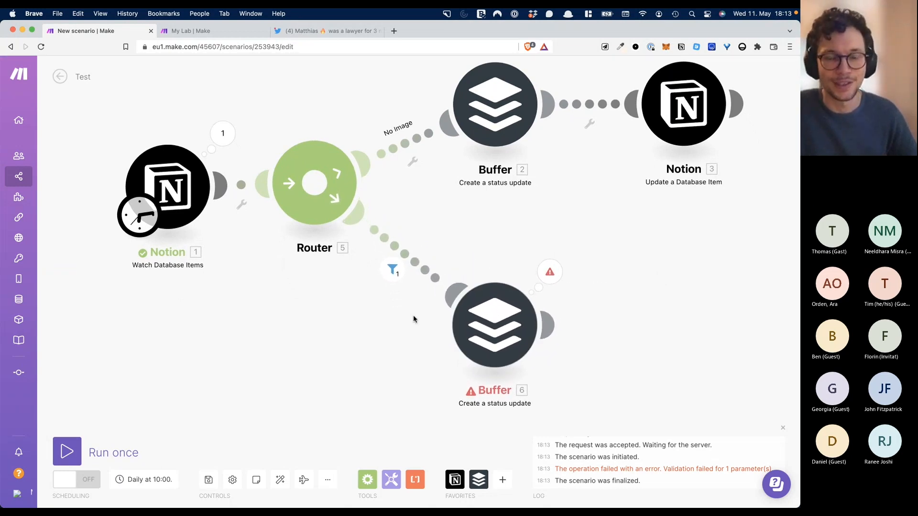
drag(487, 234, 467, 276)
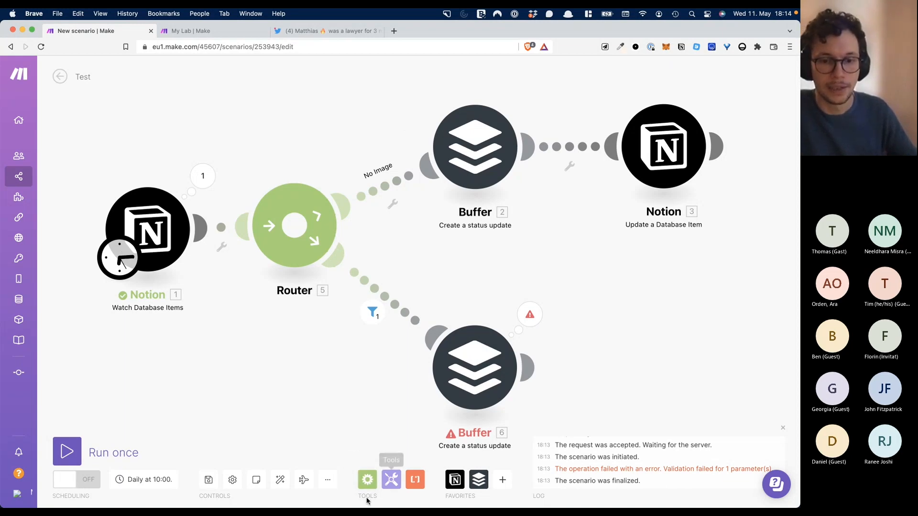
- Attach an Ignore module as the lower Buffer module's error handler
click(366, 478)
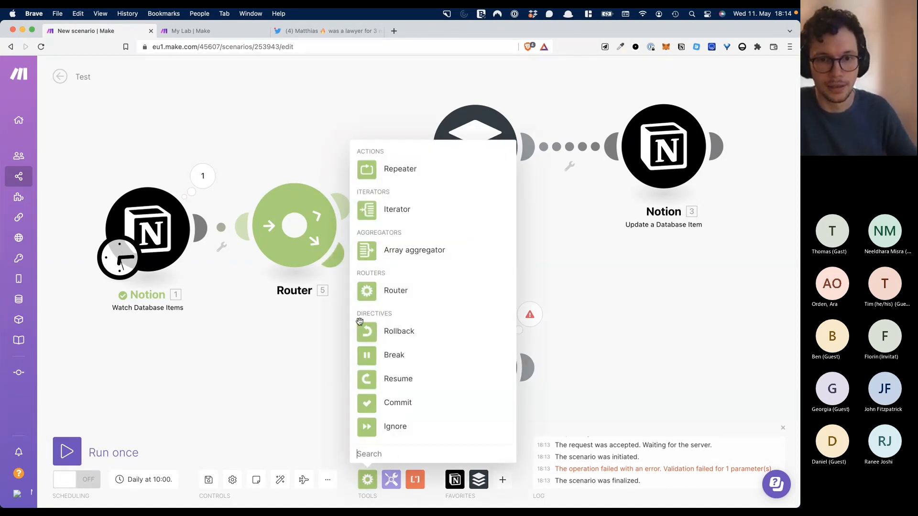
click(365, 430)
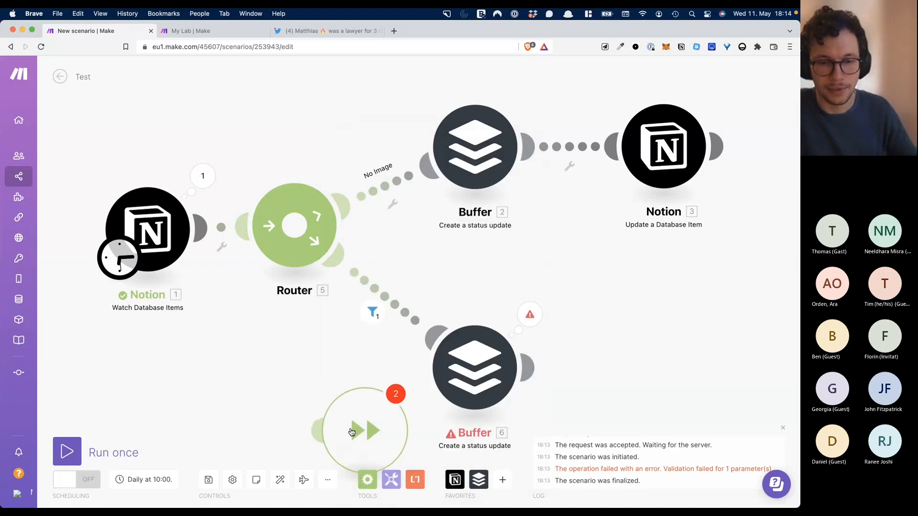
drag(542, 296, 503, 339)
drag(606, 278, 591, 261)
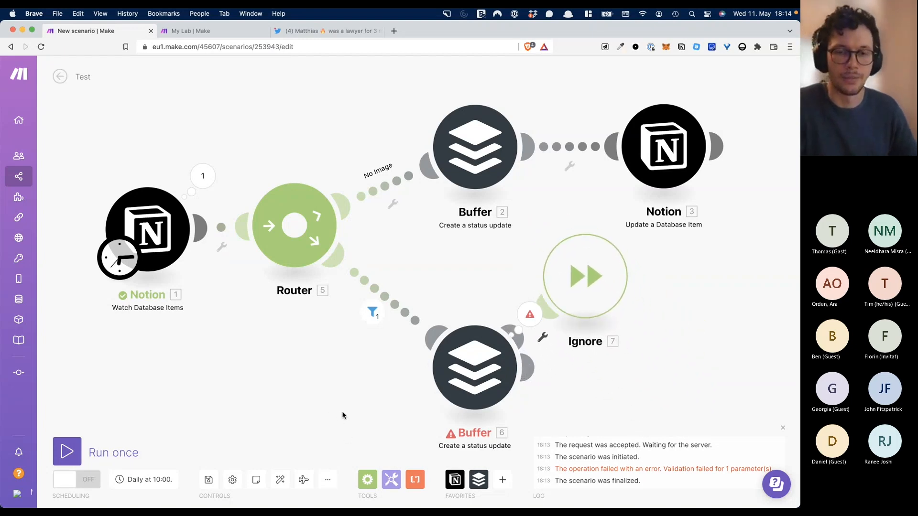
- Re-toggle Updated on the Notion image tweet and return to the Make scenario
key(ctrl+Up)
click(409, 228)
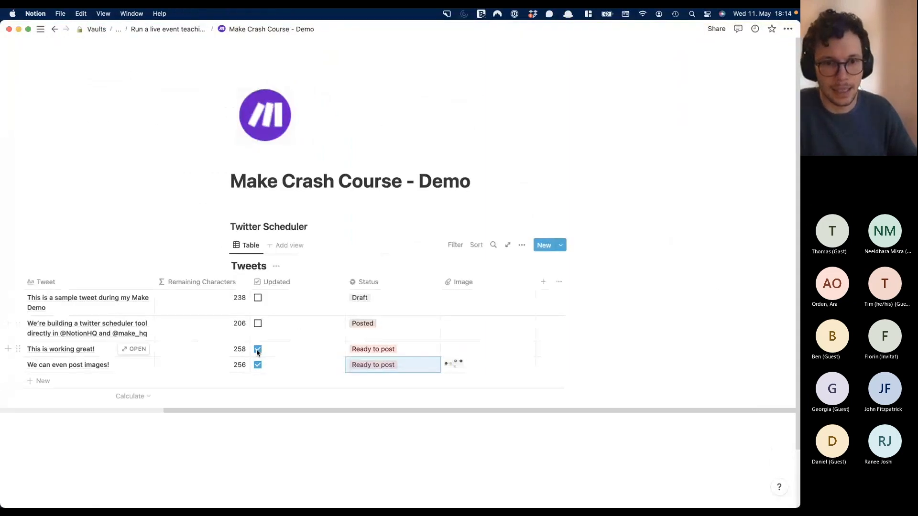
click(258, 365)
click(257, 364)
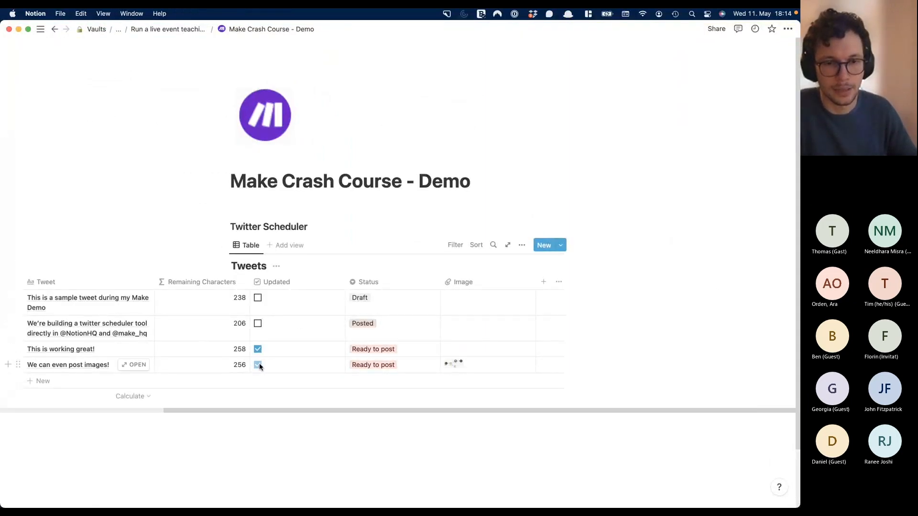
key(ctrl+Up)
click(415, 231)
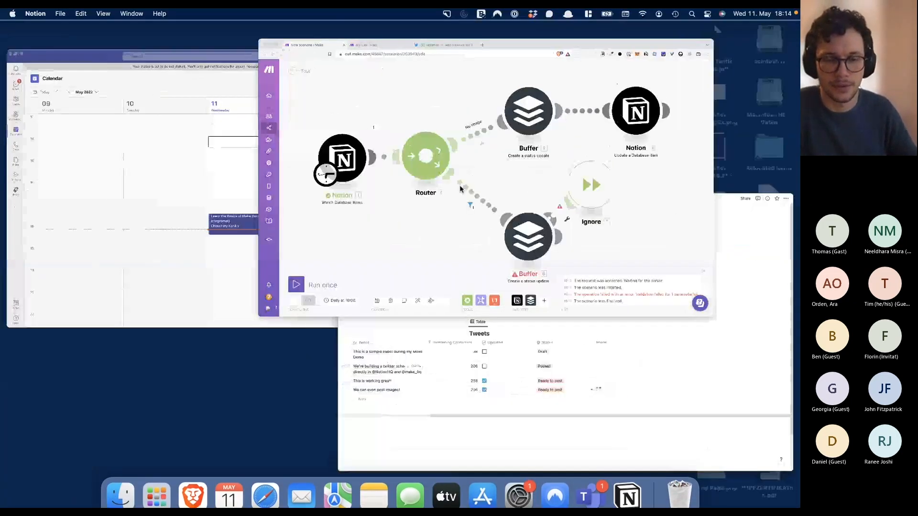
- Run the scenario once, move the Ignore module right, and inspect the image route's filter
click(73, 443)
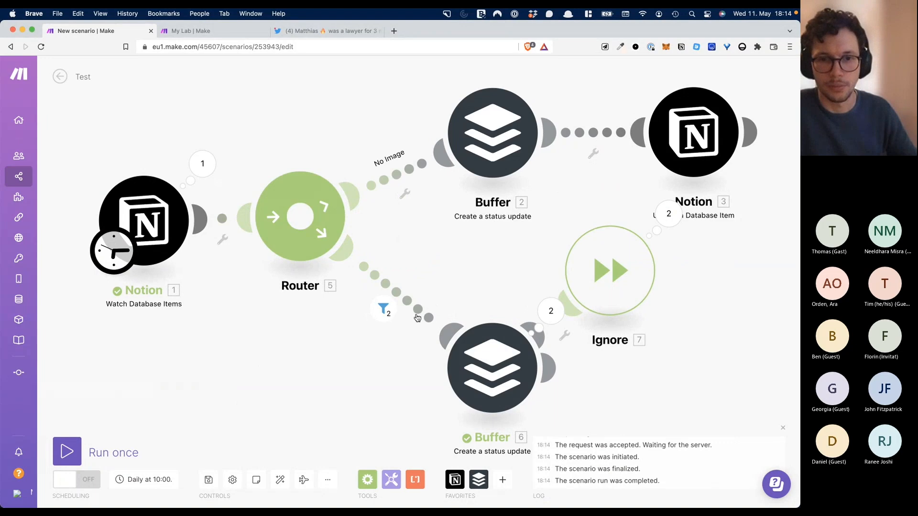
drag(629, 257, 692, 275)
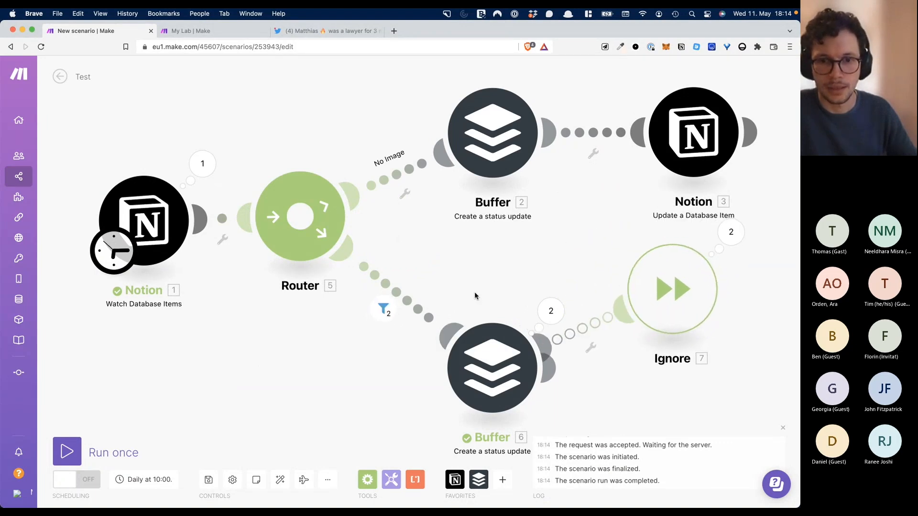
click(382, 309)
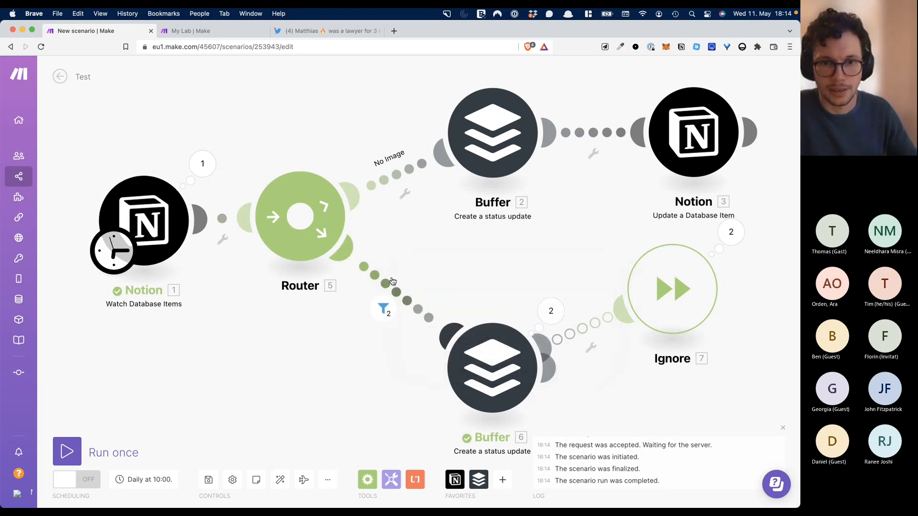
- Replace the filter's Image[] operand with Image[]: file.url, keeping the Exists operator
click(382, 308)
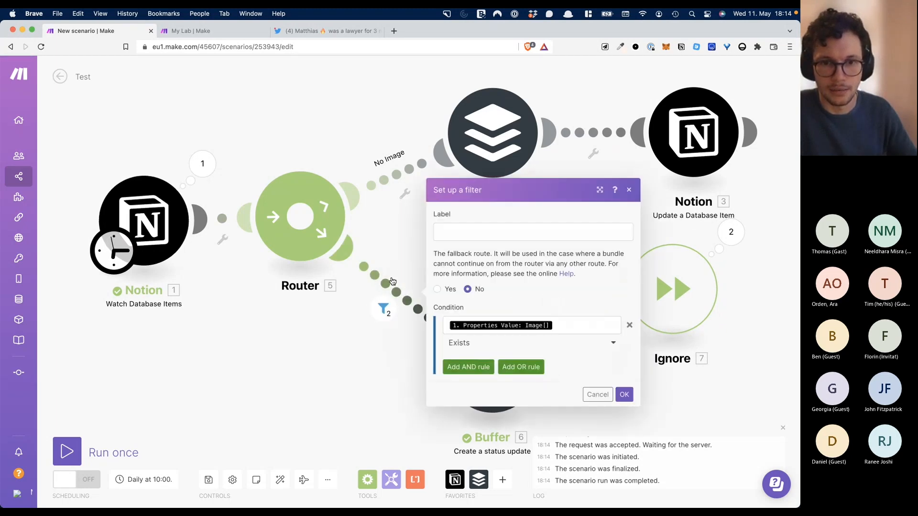
click(574, 343)
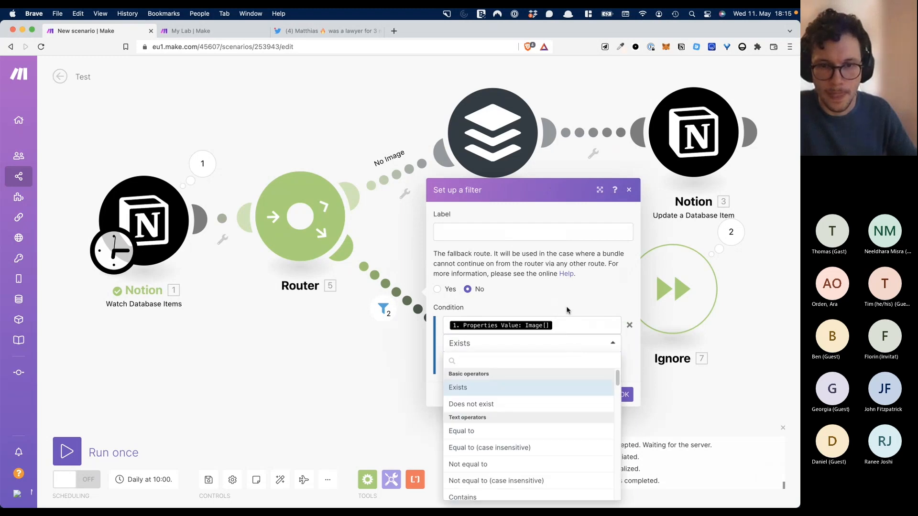
click(568, 310)
click(568, 327)
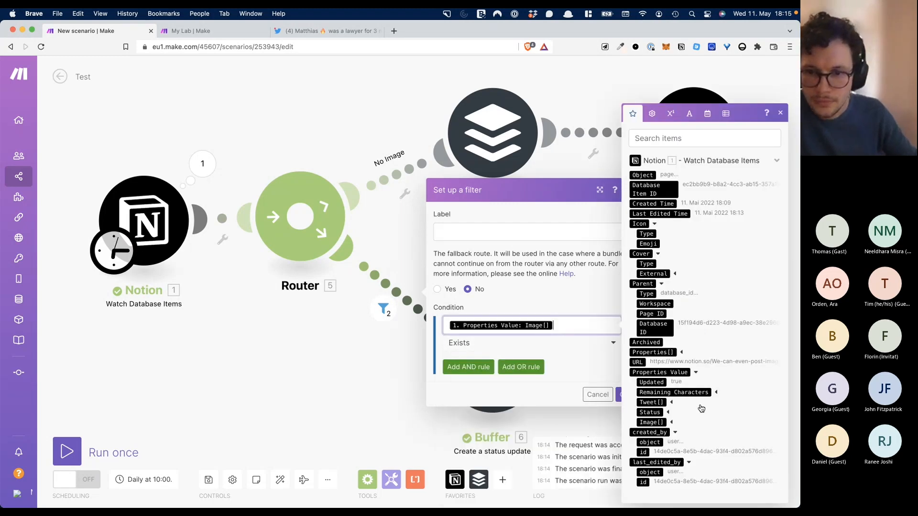
click(672, 422)
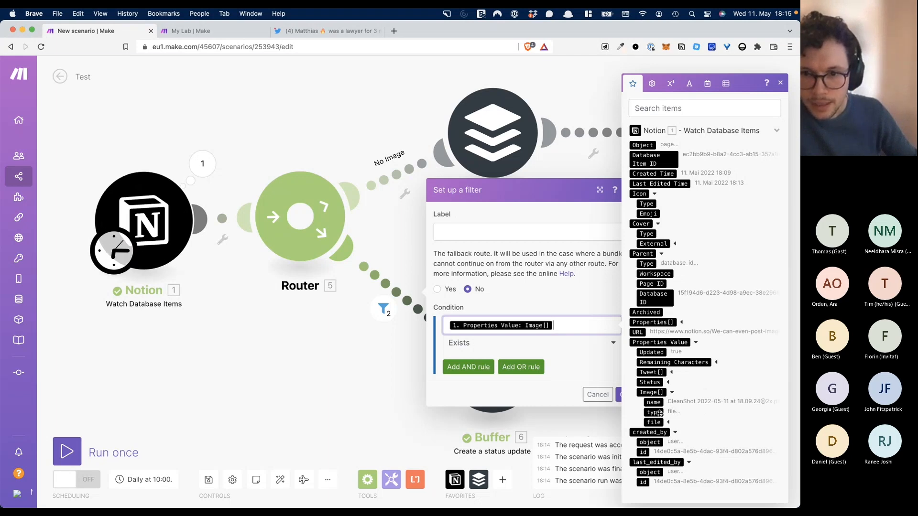
click(661, 421)
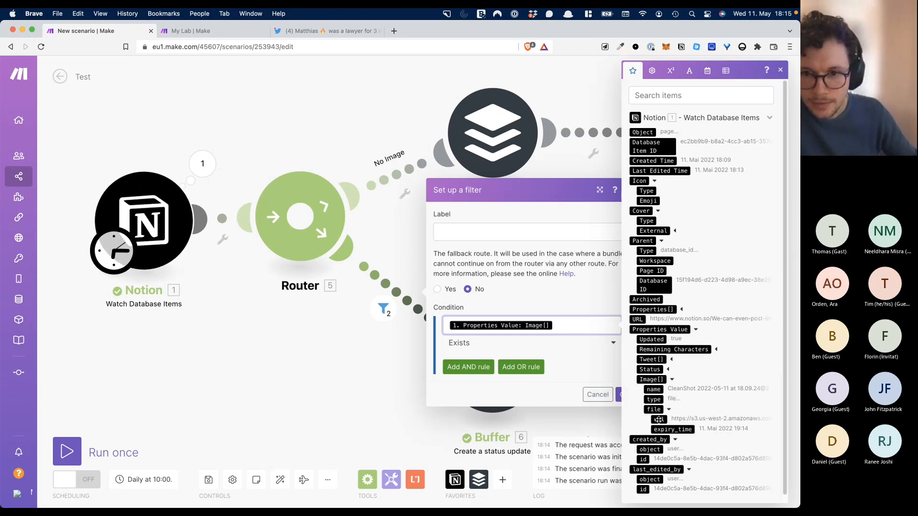
click(659, 419)
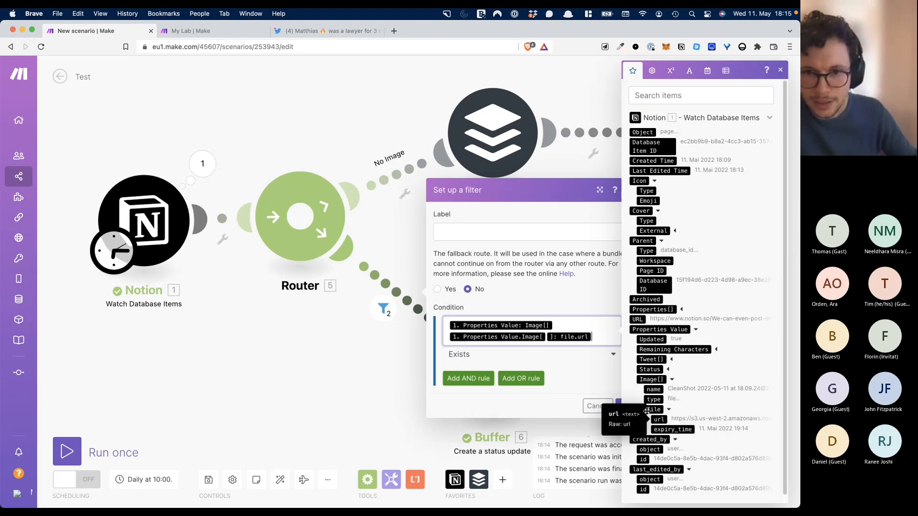
click(557, 323)
key(BackSpace)
click(591, 369)
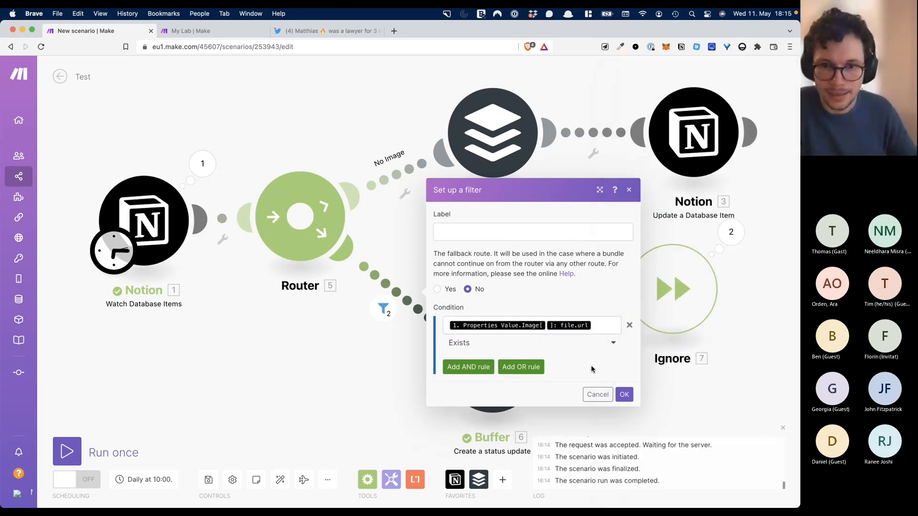
click(624, 395)
- Map the Notion Image[] file.url into the image Buffer post's Link to an image field
click(497, 362)
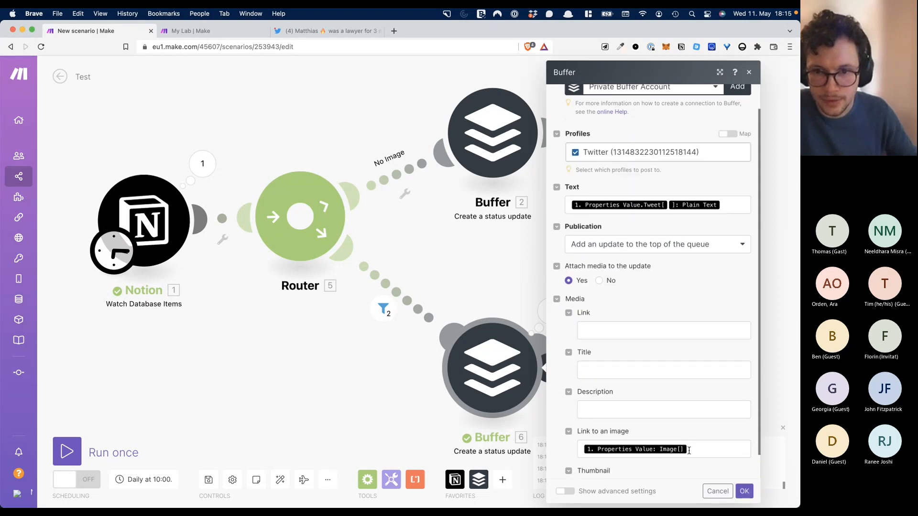
click(690, 449)
key(BackSpace)
click(460, 422)
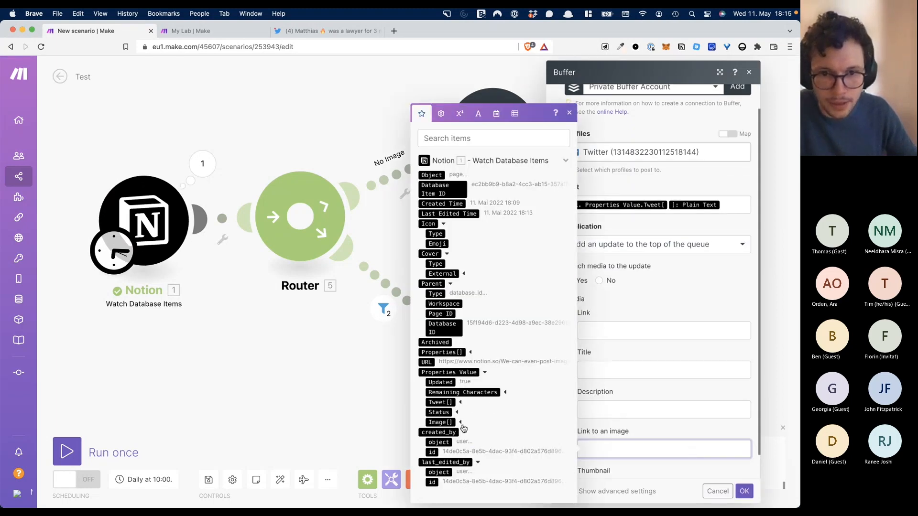
click(457, 422)
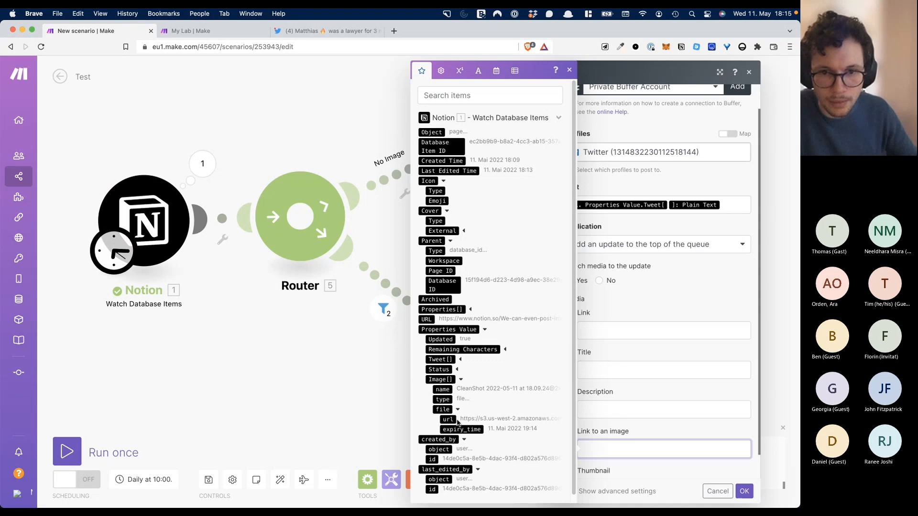
click(448, 419)
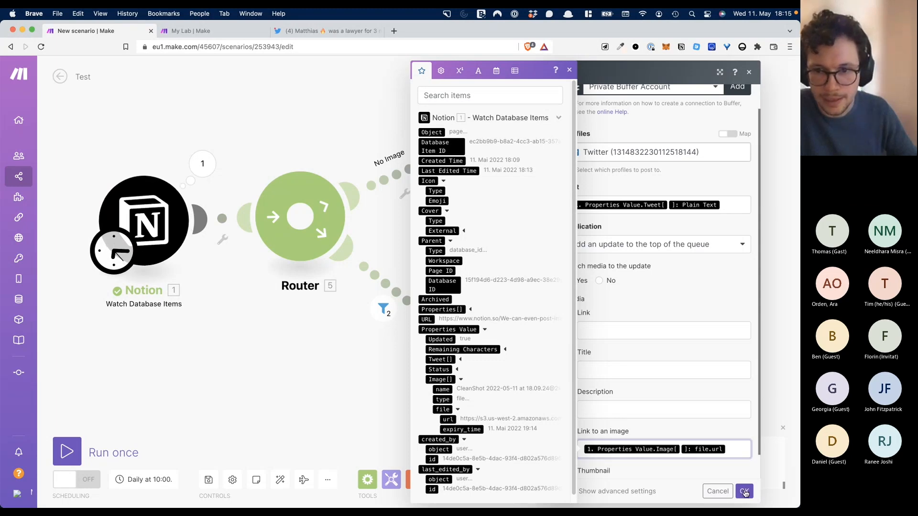
click(744, 491)
- Untick Updated on both Notion tweets, rerun the scenario, and select the duplicate-post error text
key(ctrl+Up)
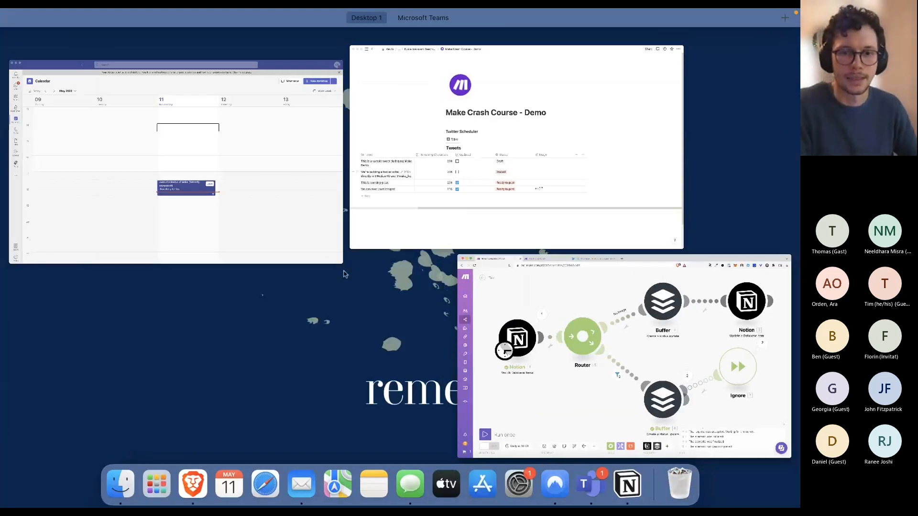
click(547, 199)
click(257, 350)
click(258, 365)
key(ctrl+Up)
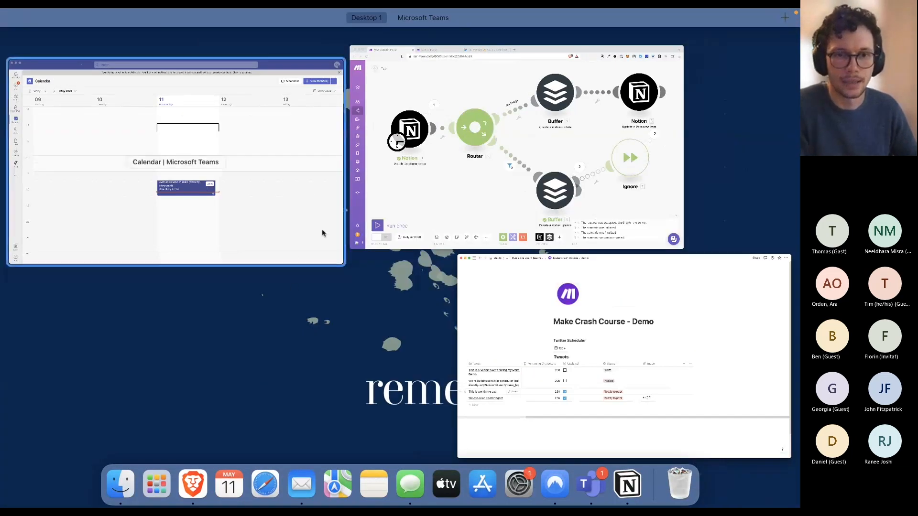
click(403, 222)
click(75, 452)
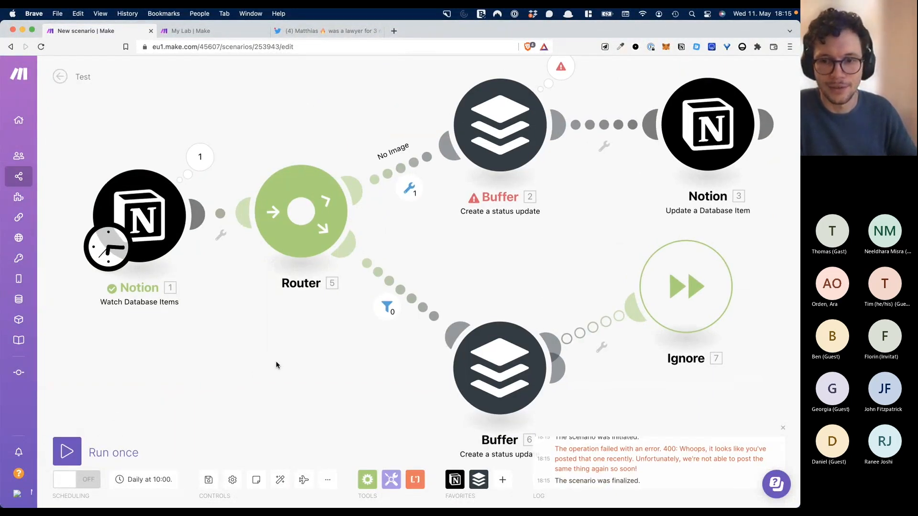
drag(631, 467, 556, 450)
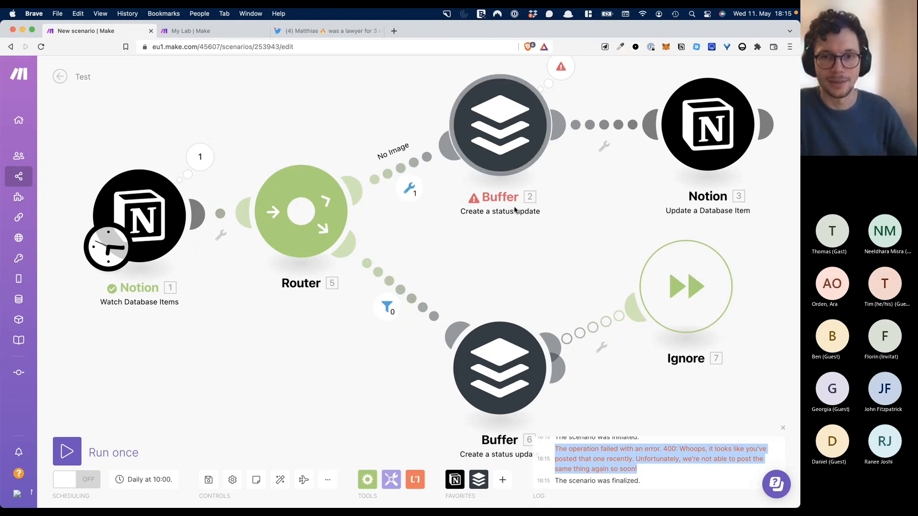
- Connect a new Ignore module as the No Image Buffer's error handler and auto-align the layout
click(368, 480)
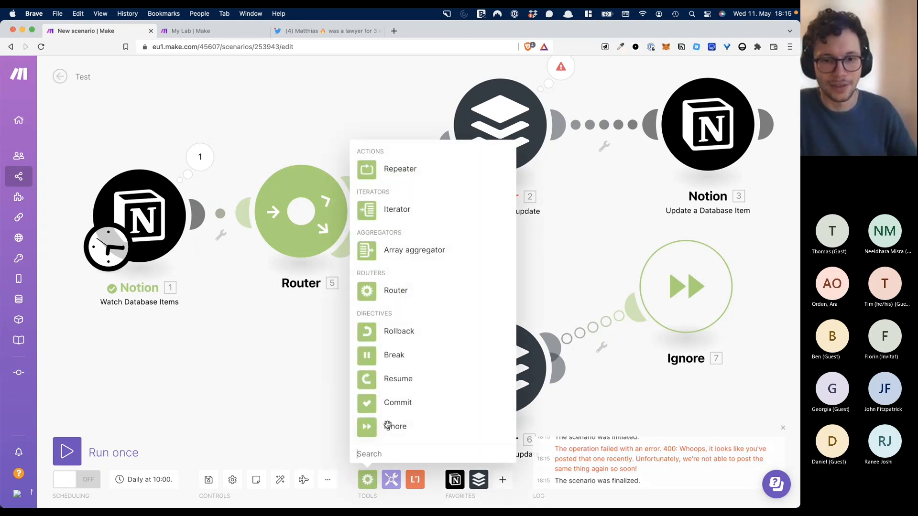
click(367, 426)
drag(366, 428, 368, 70)
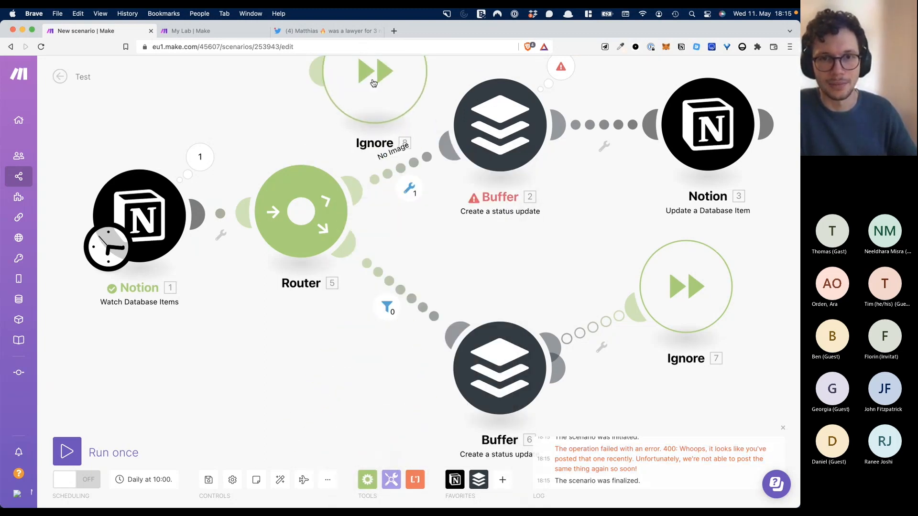
mouse_move(507, 210)
mouse_down()
mouse_move(494, 209)
mouse_move(503, 209)
mouse_up()
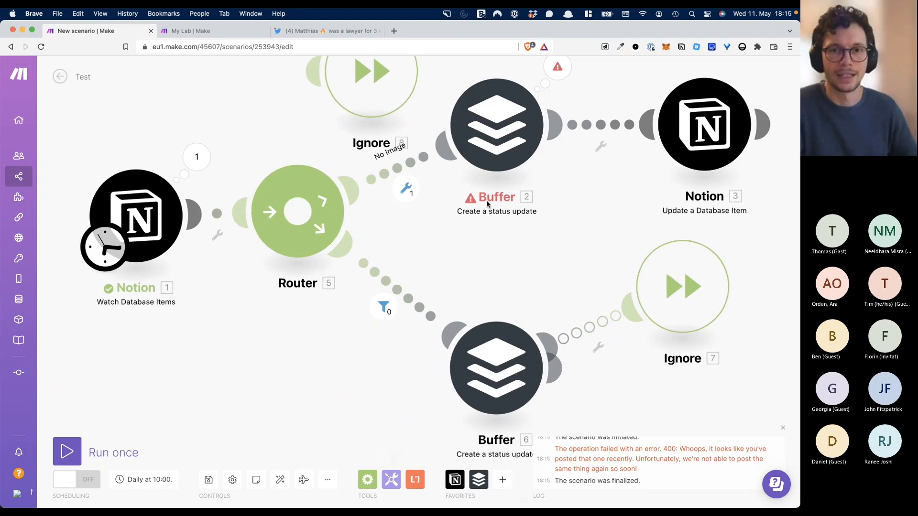
scroll(487, 200, down, 10)
scroll(486, 200, up, 10)
scroll(486, 202, down, 10)
scroll(493, 205, up, 7)
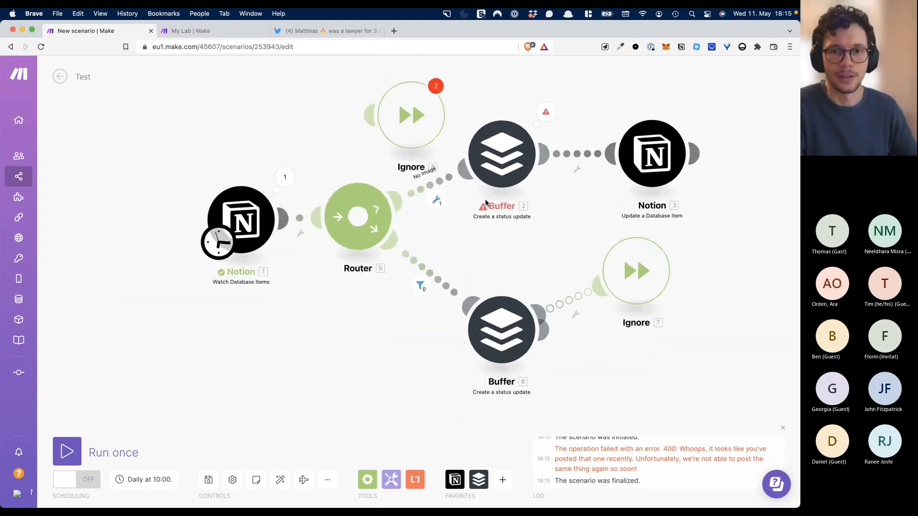
drag(374, 128, 478, 138)
click(281, 489)
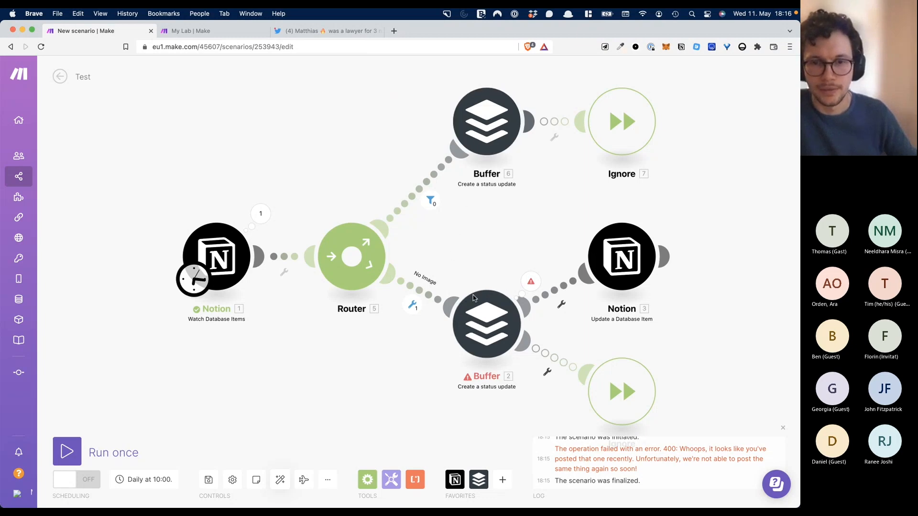
key(ctrl+Up)
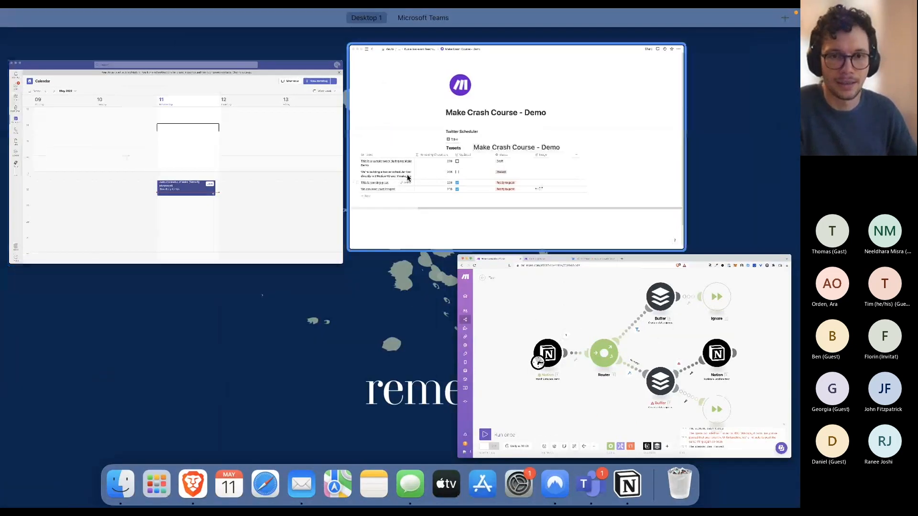
- Untick Updated on the ready-to-post tweets in Notion
click(408, 177)
click(257, 349)
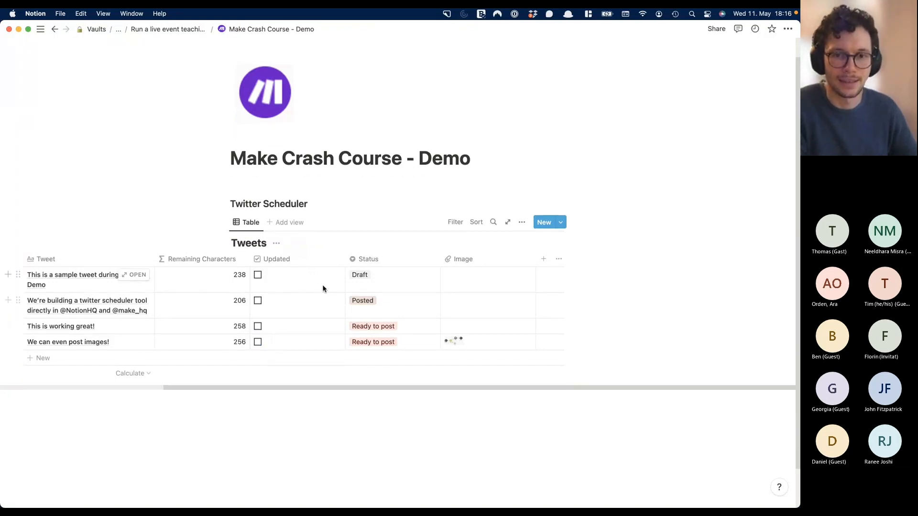
key(ctrl+Up)
click(403, 204)
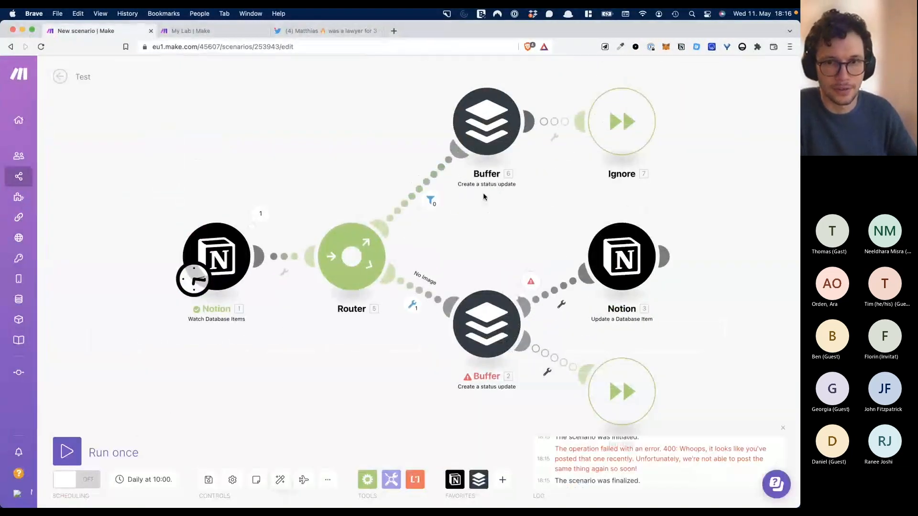
- Set the No Image Buffer post's Publication to add the update to the top of the queue
click(492, 138)
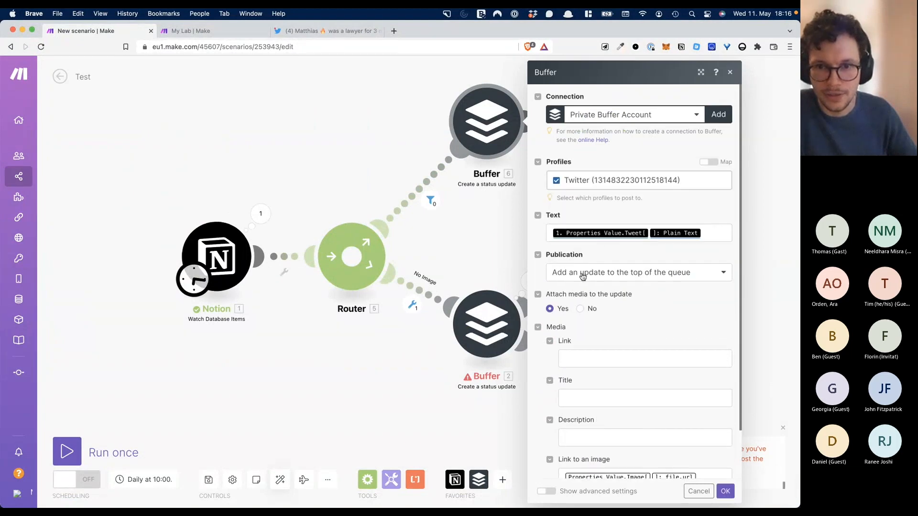
click(518, 313)
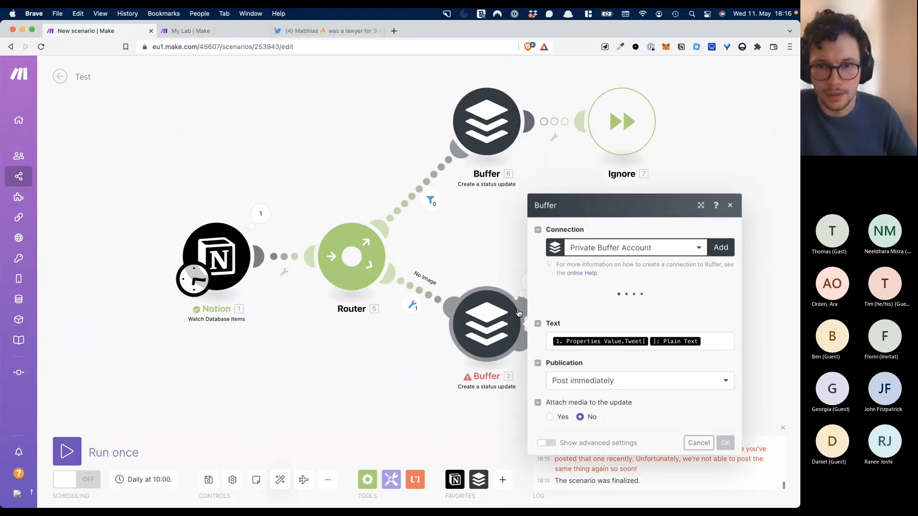
click(613, 398)
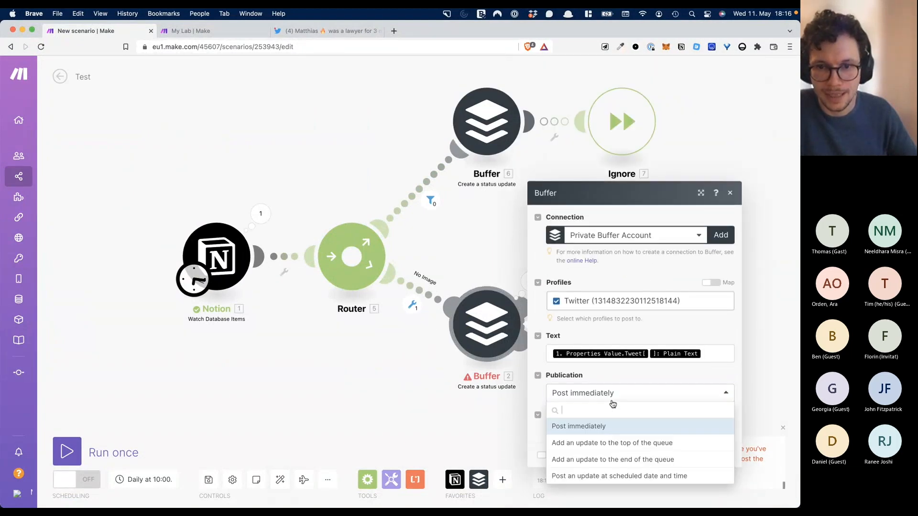
click(605, 444)
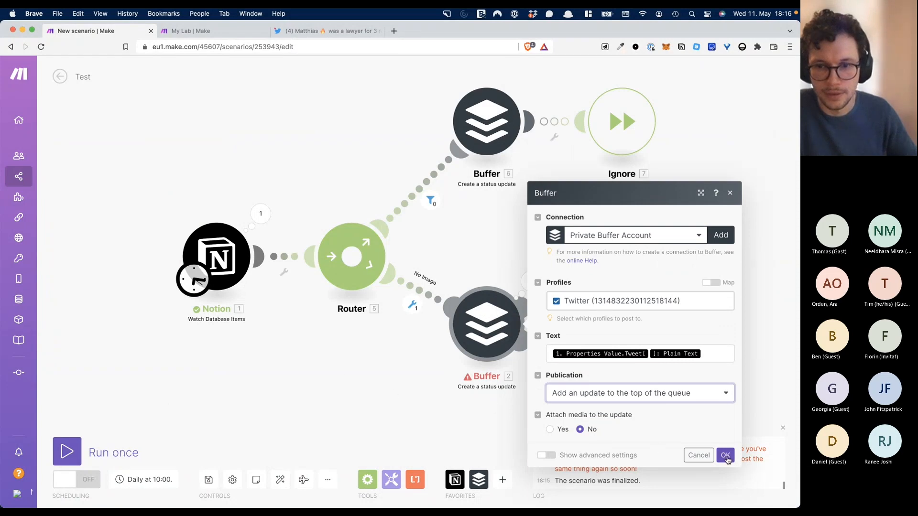
click(726, 456)
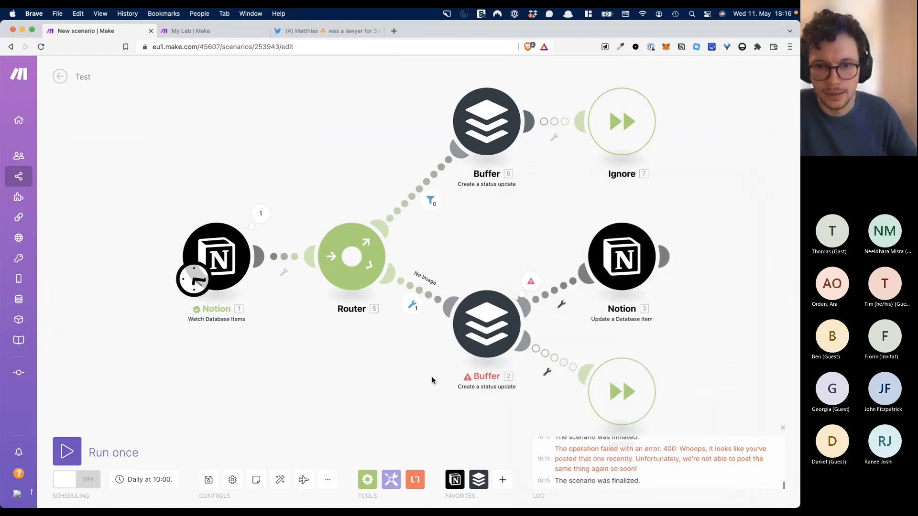
- Run the scenario once and inspect the Notion watch and lower Buffer module outputs
click(66, 451)
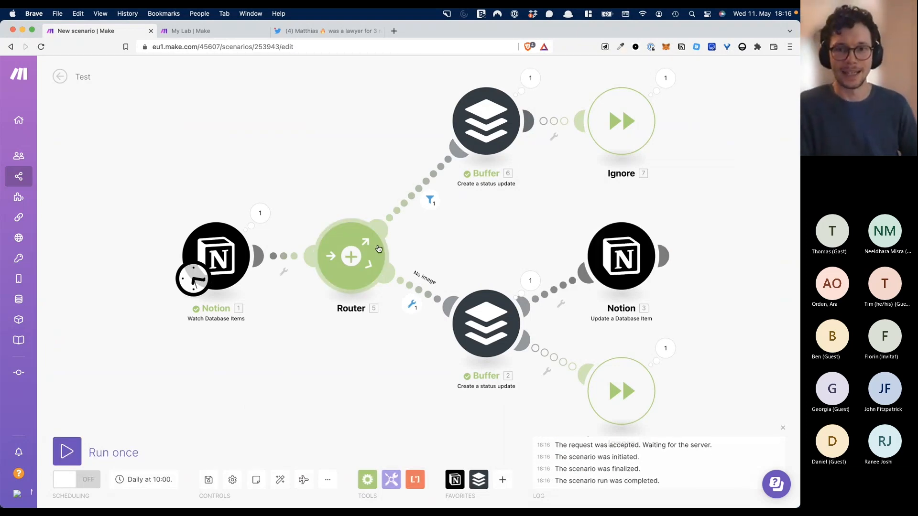
click(259, 213)
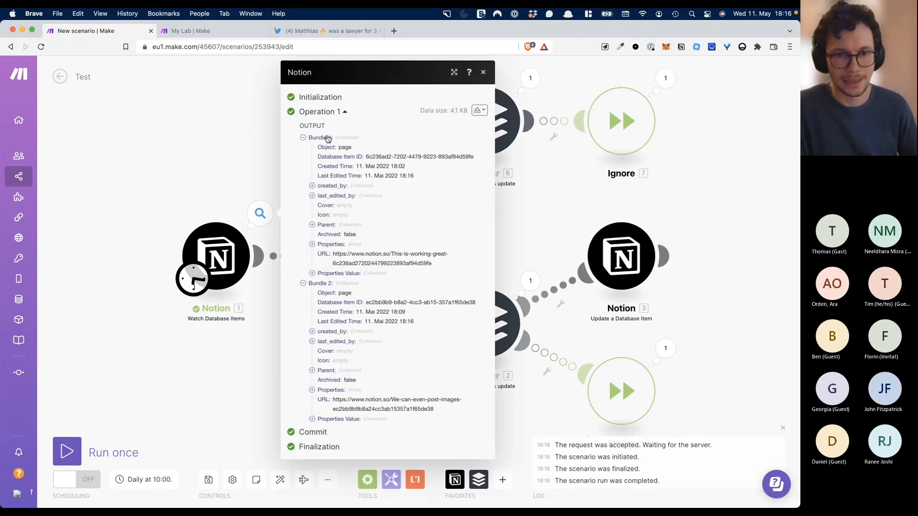
click(245, 147)
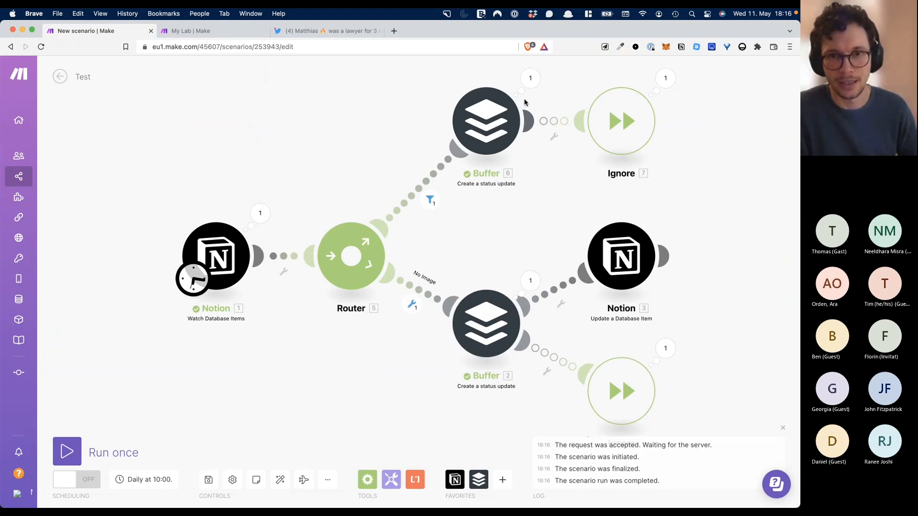
click(535, 281)
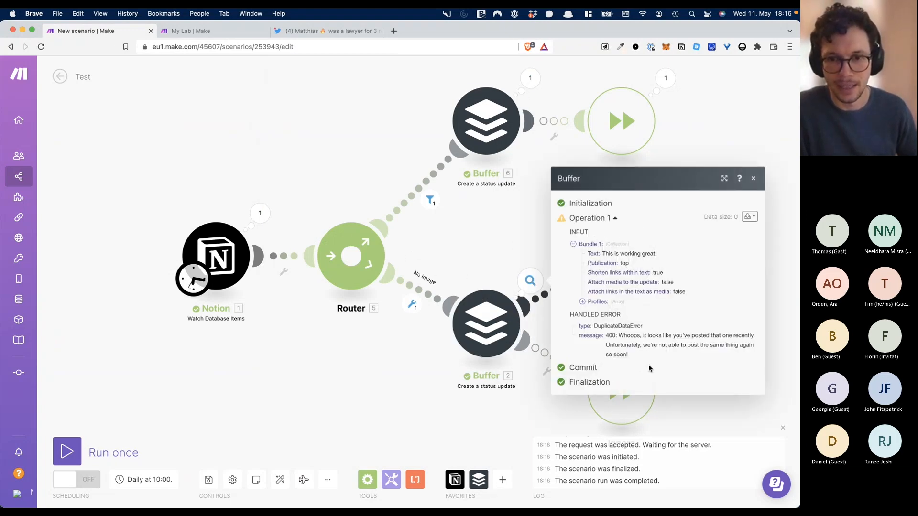
click(642, 417)
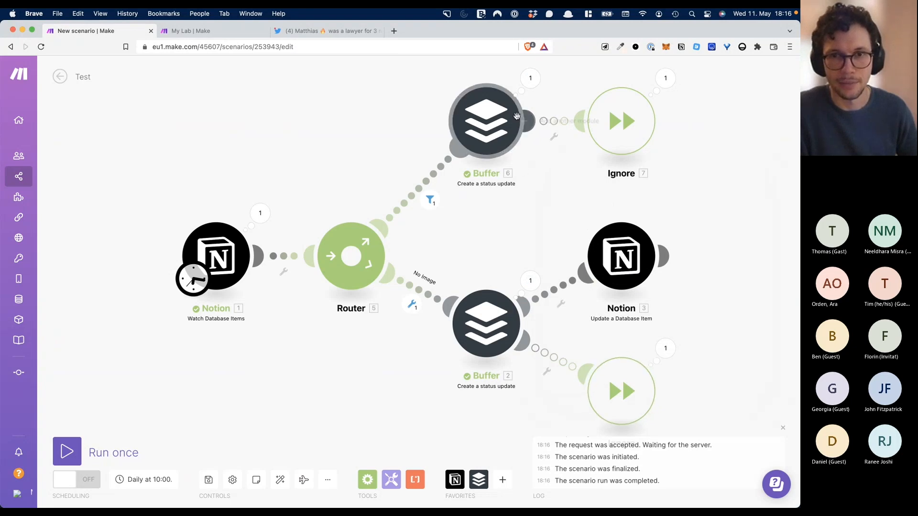
click(395, 30)
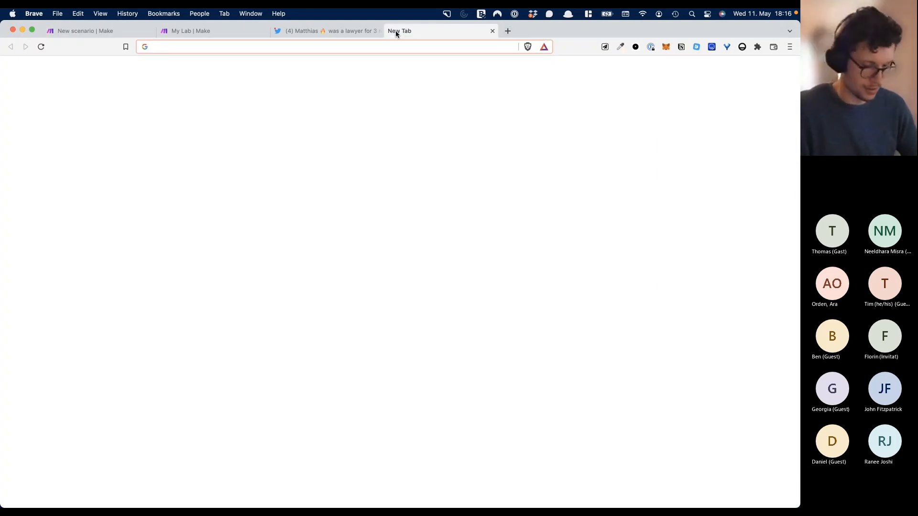
- Log in to buffer.com and review the Sent Posts list showing three posts sent today
text(buffer)
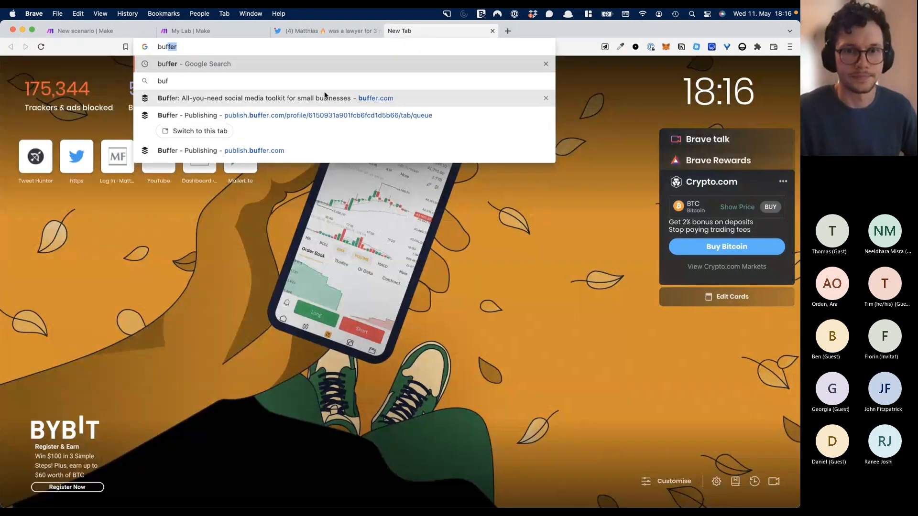
click(321, 97)
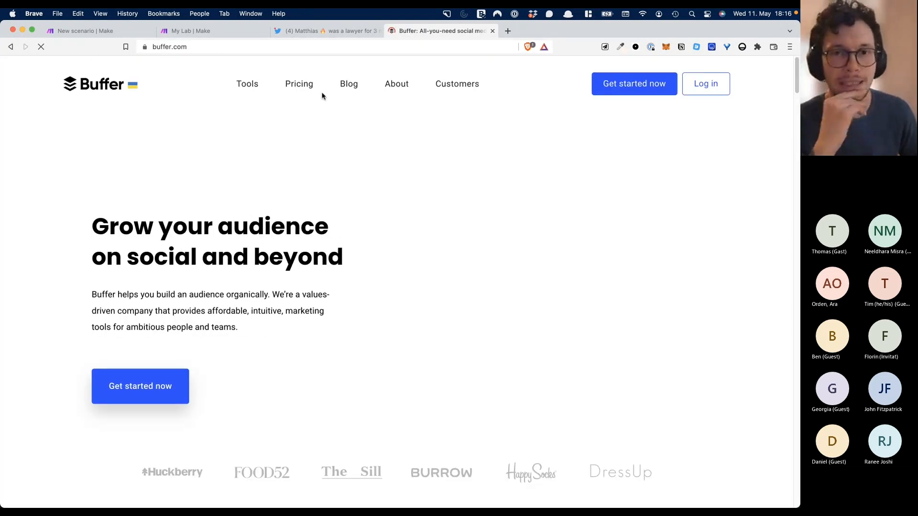
click(714, 89)
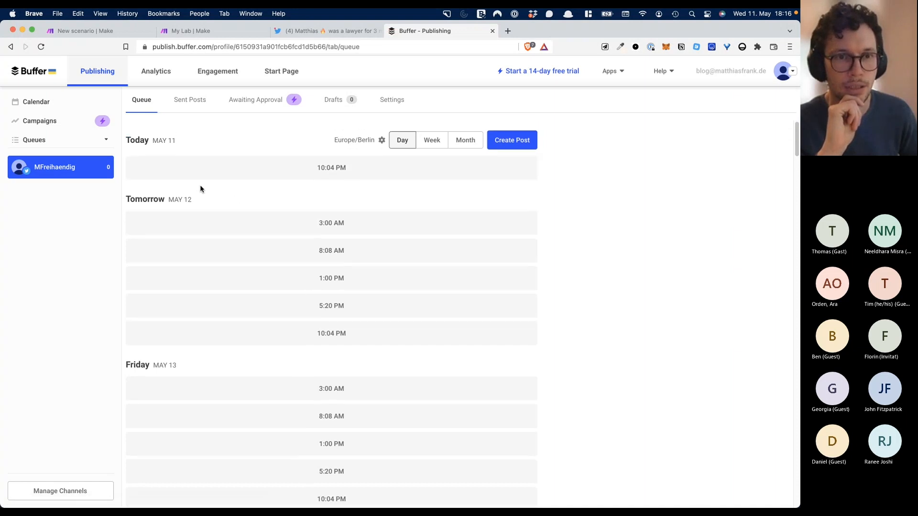
click(183, 105)
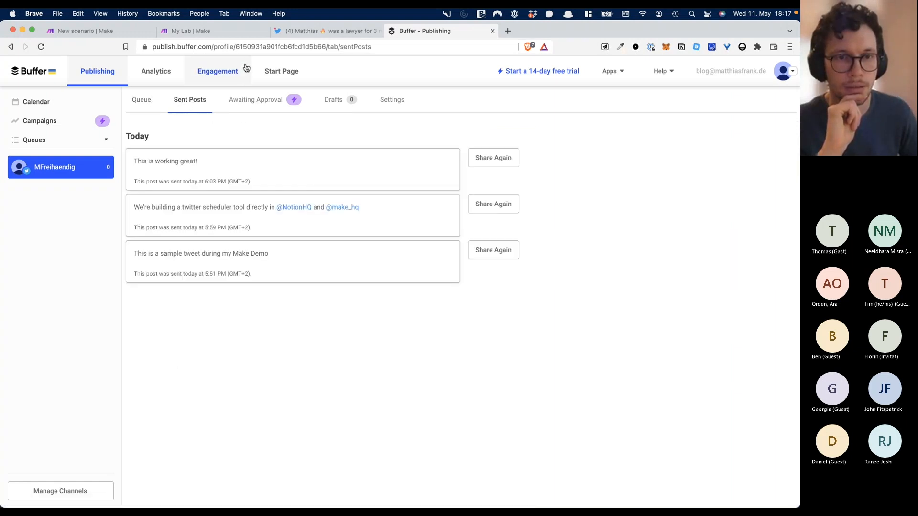
click(297, 36)
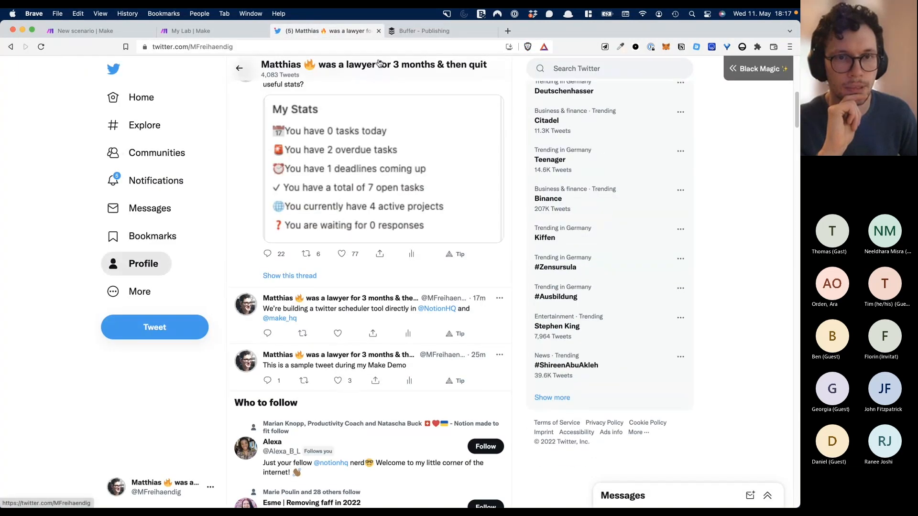
- Scroll through the recent demo tweets on the Twitter profile page
click(147, 262)
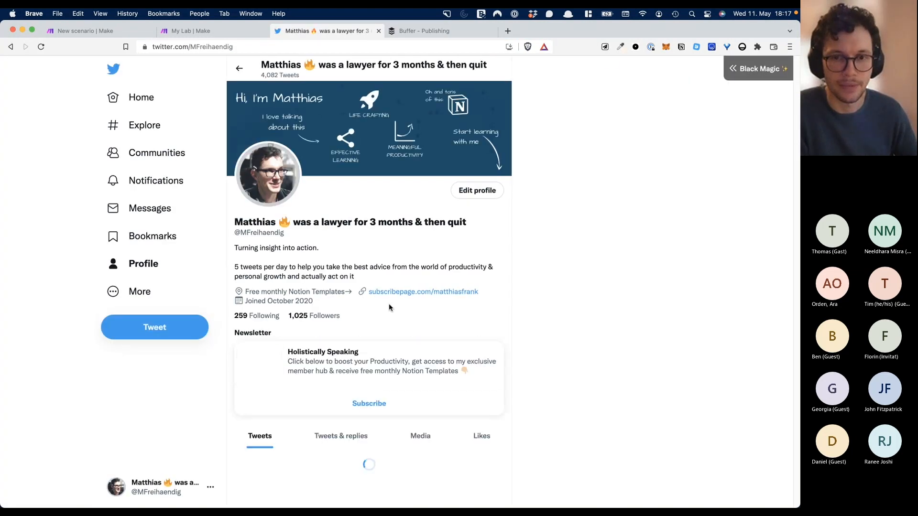
scroll(367, 328, down, 15)
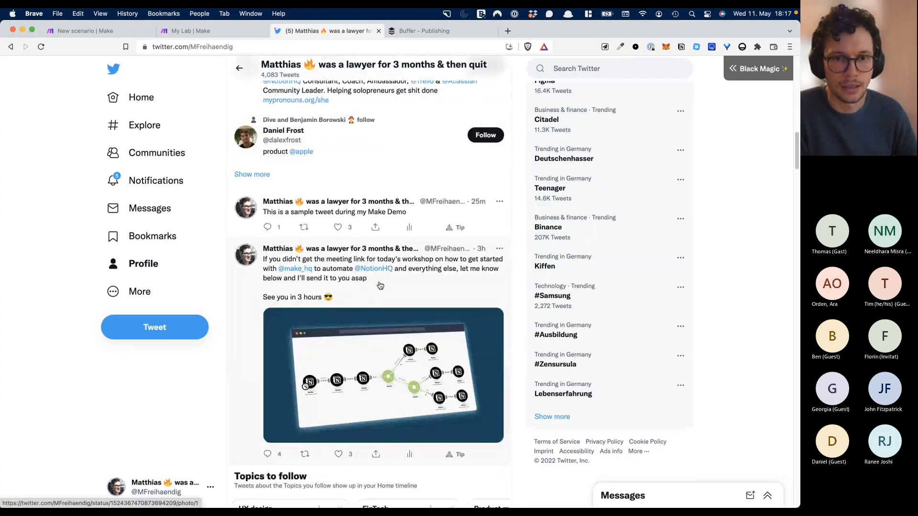
scroll(433, 286, down, 5)
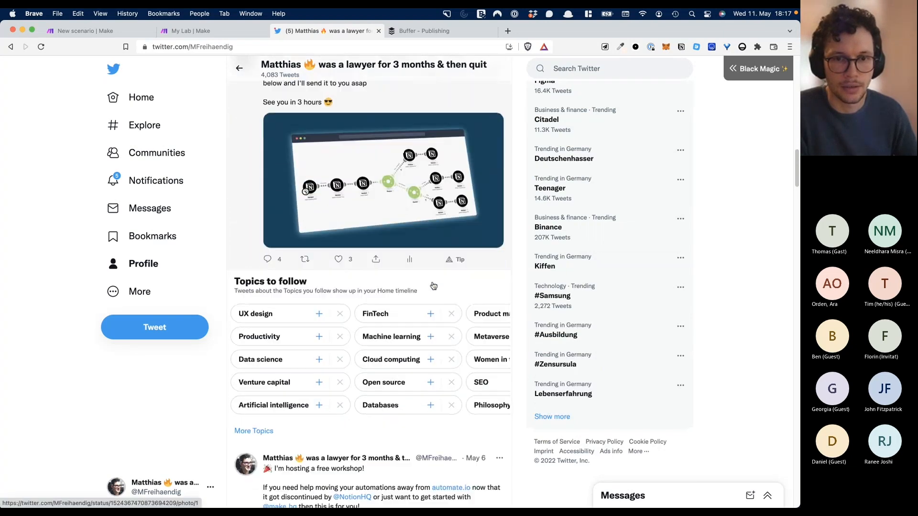
scroll(433, 286, up, 4)
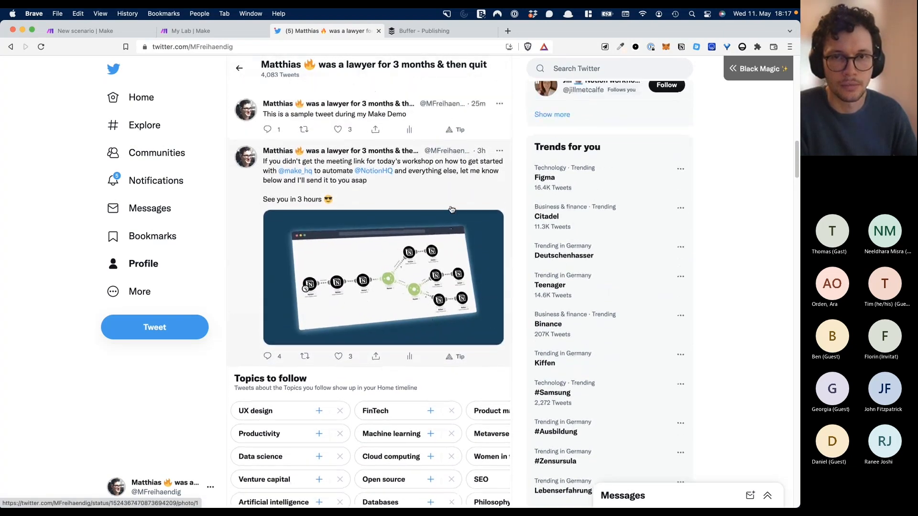
- View Buffer's posting Queue, which shows only empty time slots
click(435, 31)
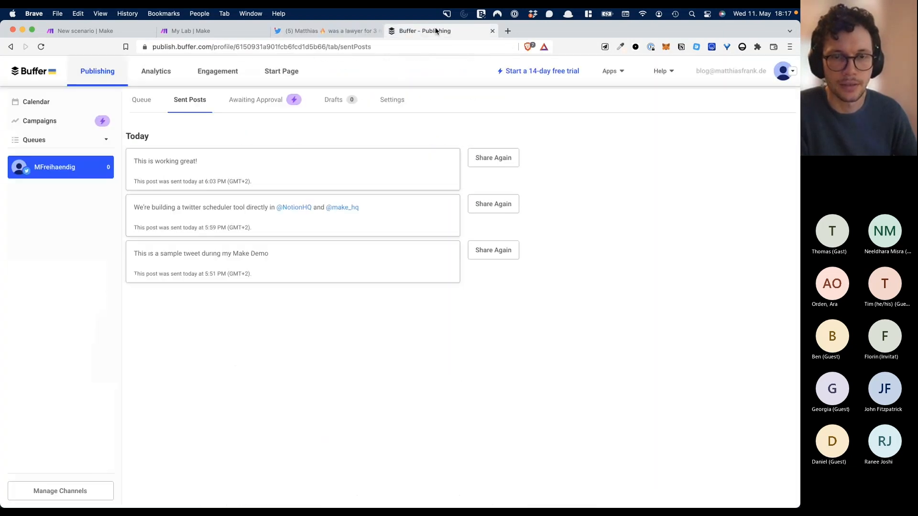
click(144, 100)
click(327, 47)
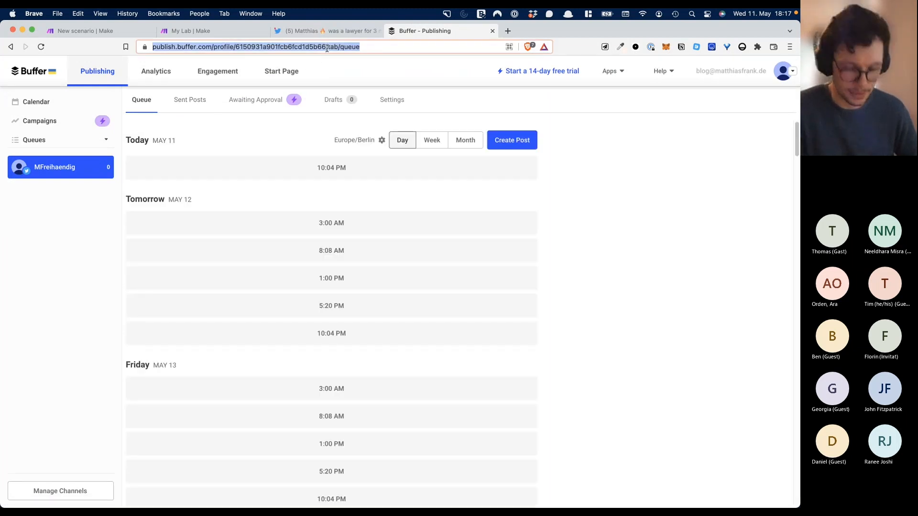
- Reload the Buffer queue, confirm it holds only empty slots, and return to the Make editor
key(Return)
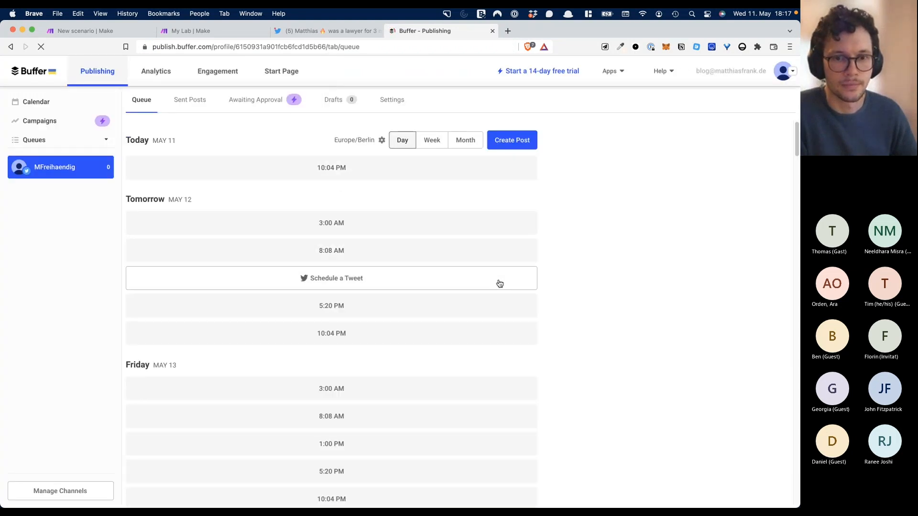
scroll(497, 285, down, 10)
scroll(497, 286, up, 9)
scroll(498, 290, up, 3)
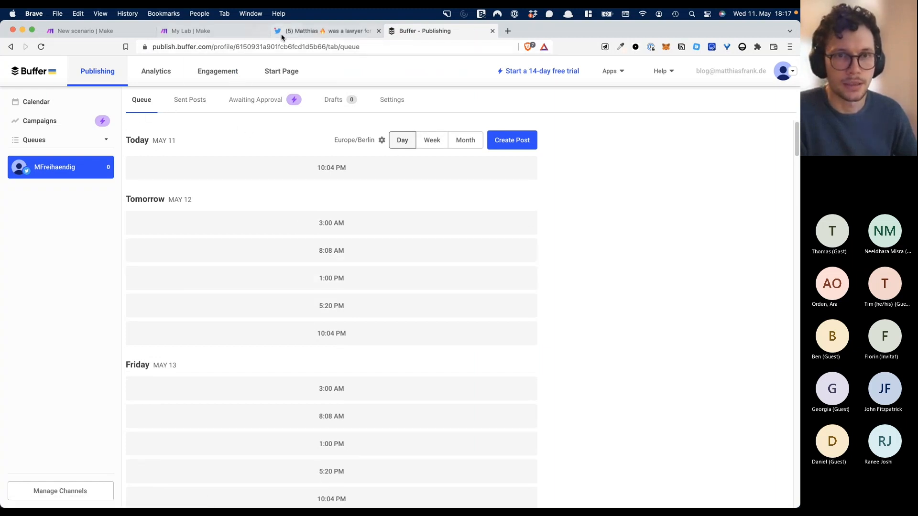
click(143, 35)
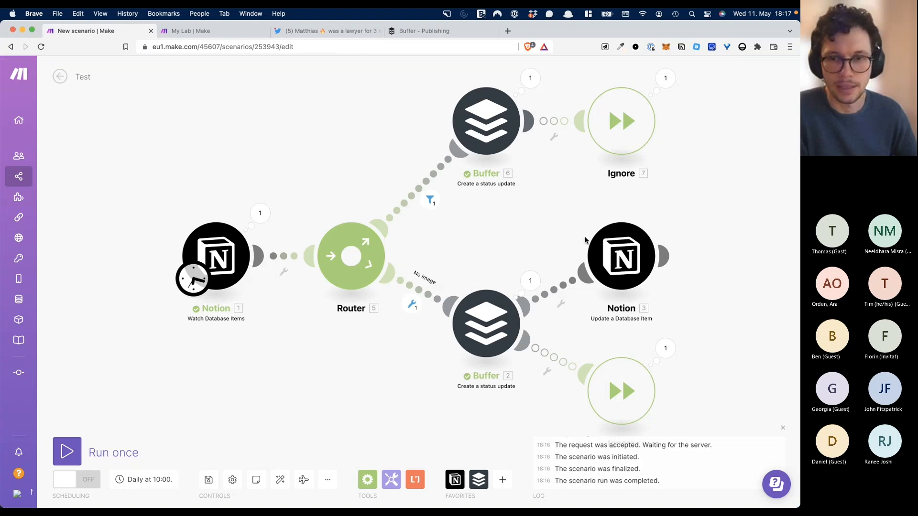
- Inspect the Buffer and Ignore run errors: Buffer 6's image lacks its thumbnail parameter
click(530, 281)
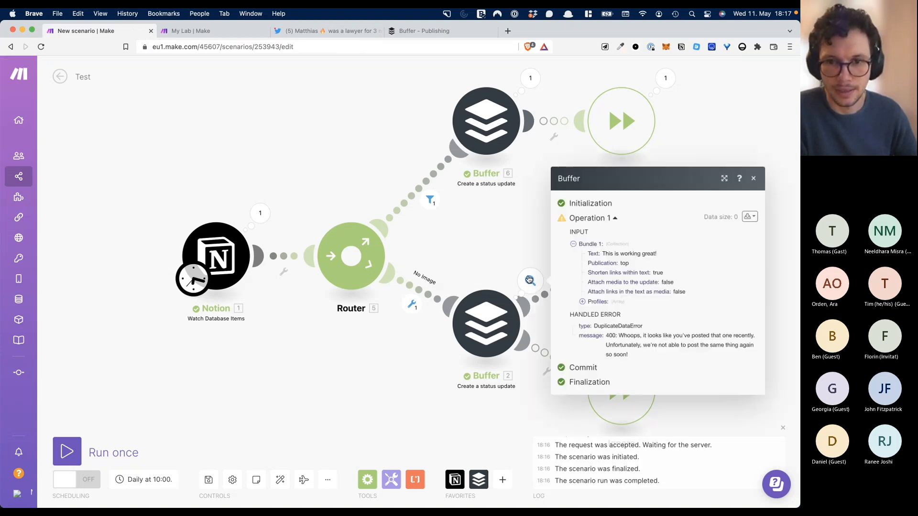
click(523, 231)
click(665, 348)
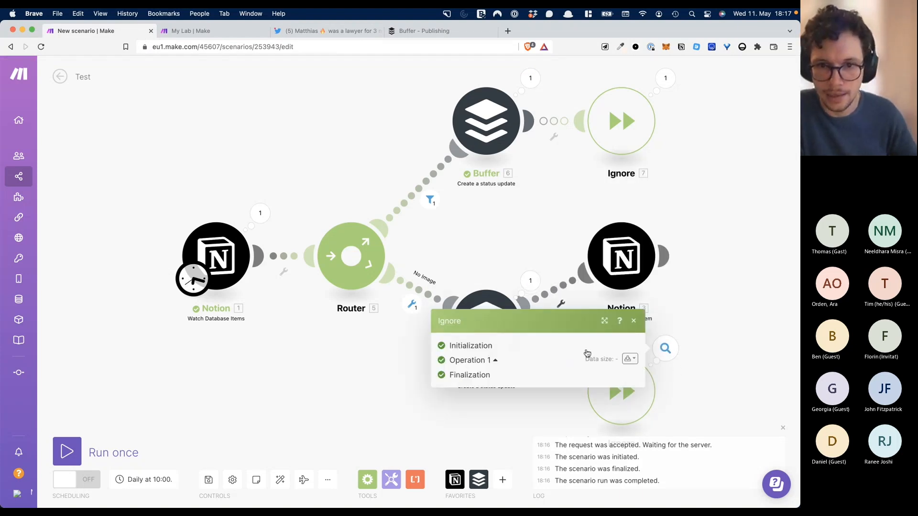
click(530, 280)
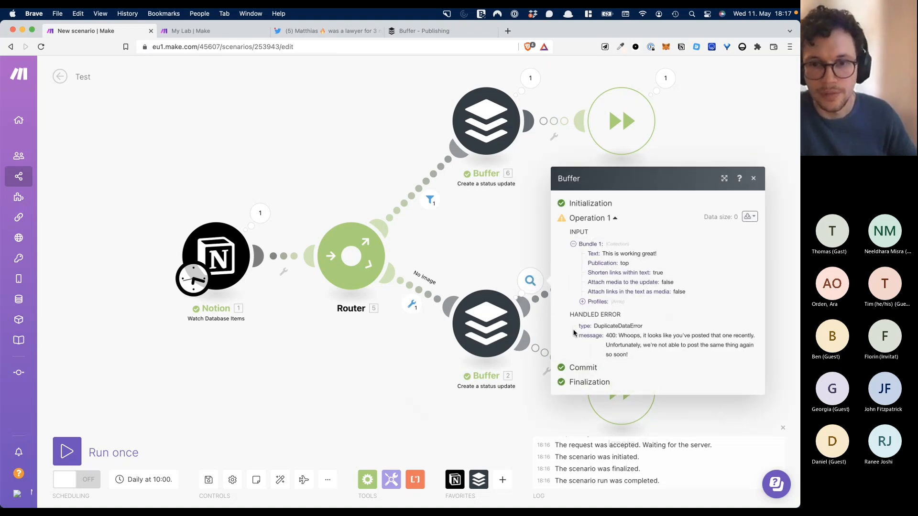
click(531, 78)
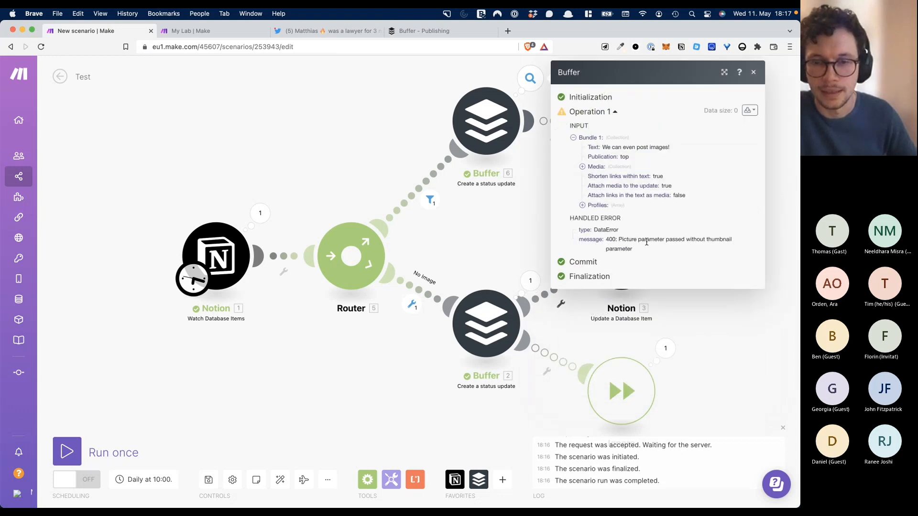
click(532, 241)
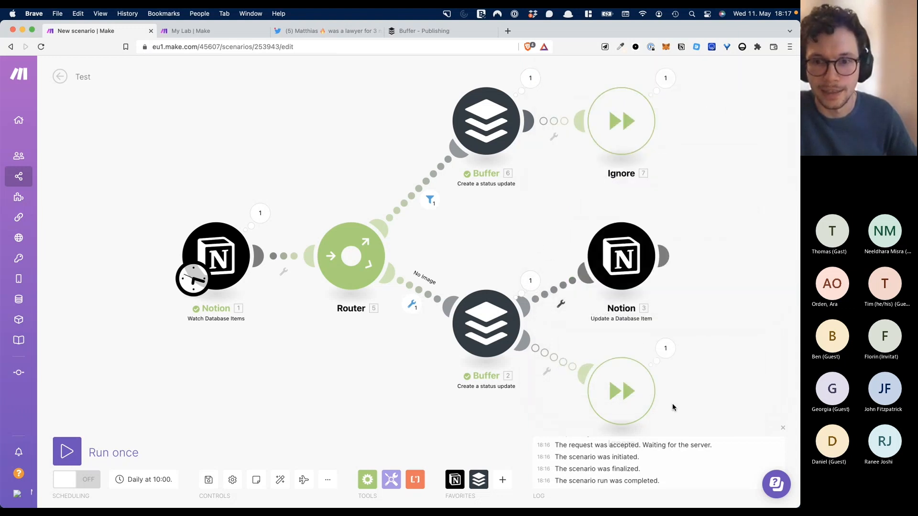
- Move the bottom Ignore module left below Buffer 2 and bring the Notion page forward
drag(611, 393, 381, 414)
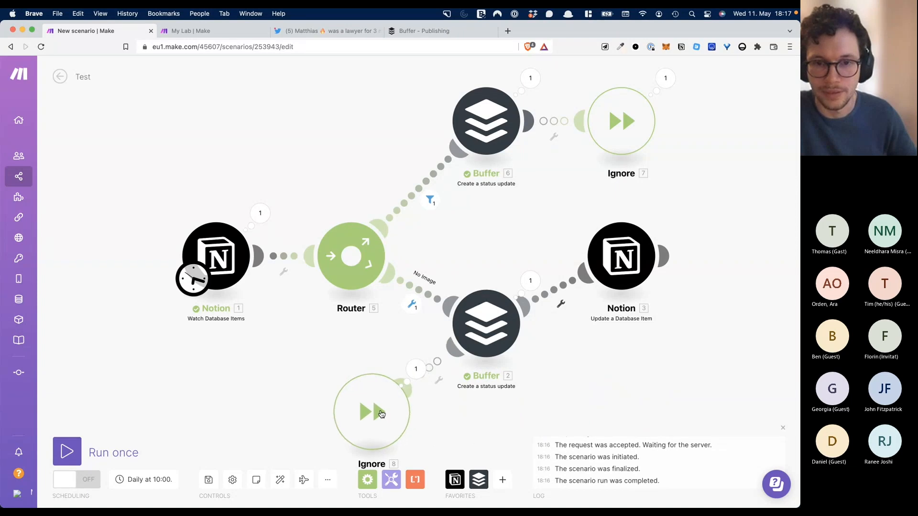
key(ctrl+Up)
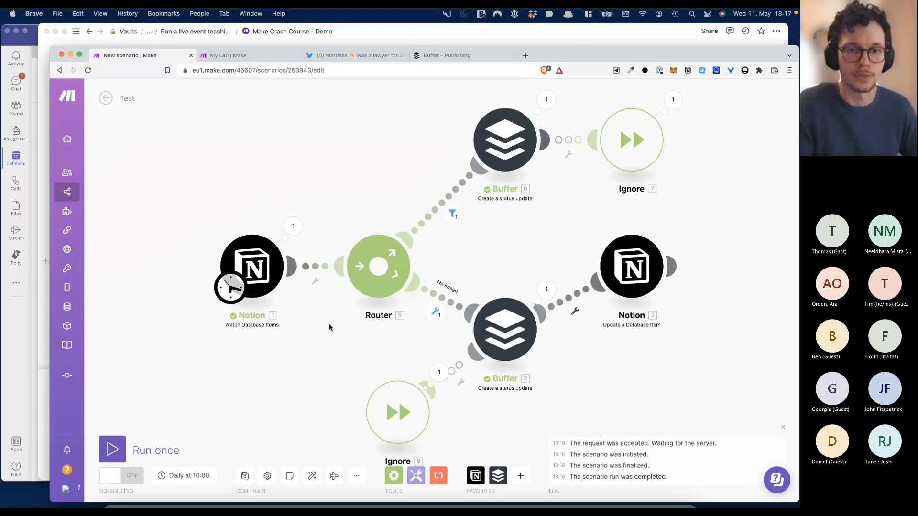
click(361, 196)
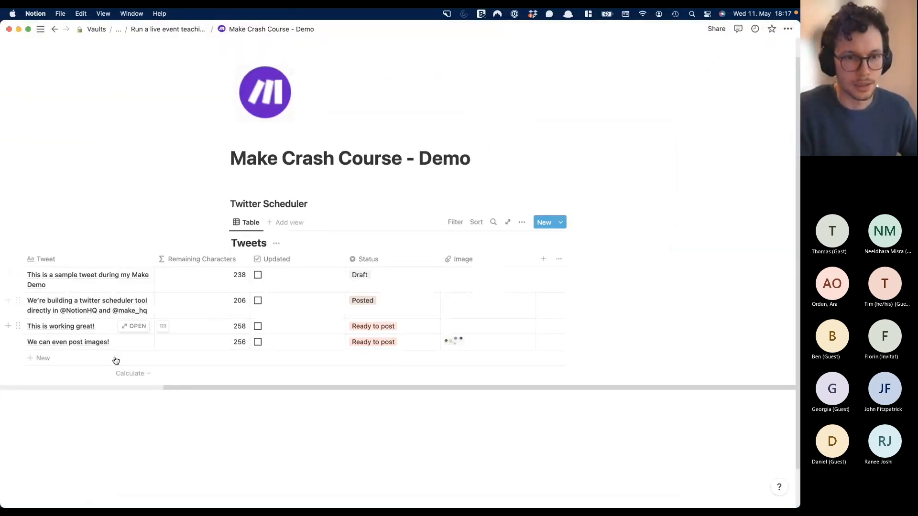
- Replace the 'We can even post images!' tweet text with 'Does this work?' in Notion
click(109, 341)
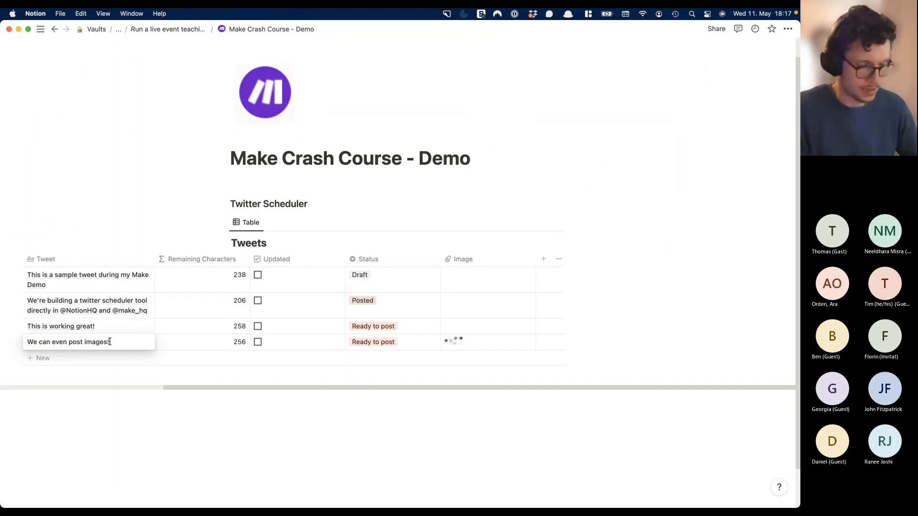
triple_click(110, 341)
text(Does this work?)
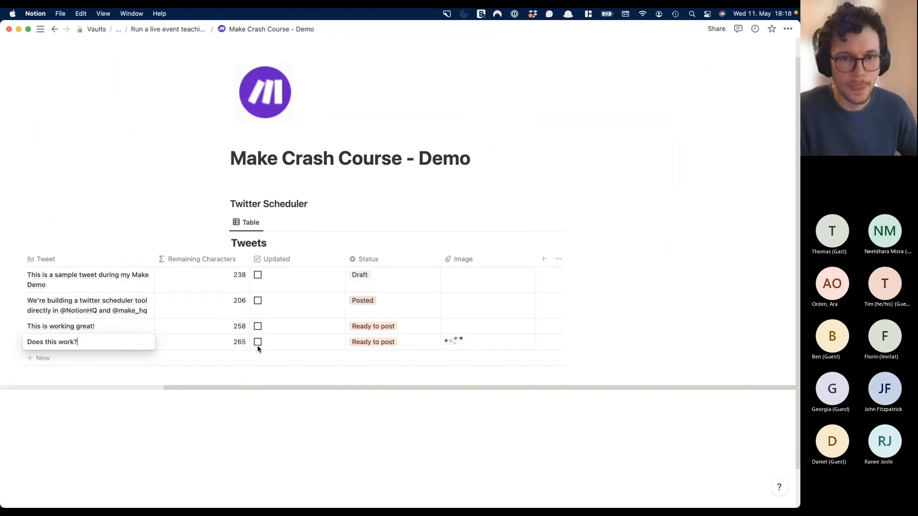
key(Escape)
- Run the Make scenario once, then go to the Buffer publishing queue's address bar
key(ctrl+Up)
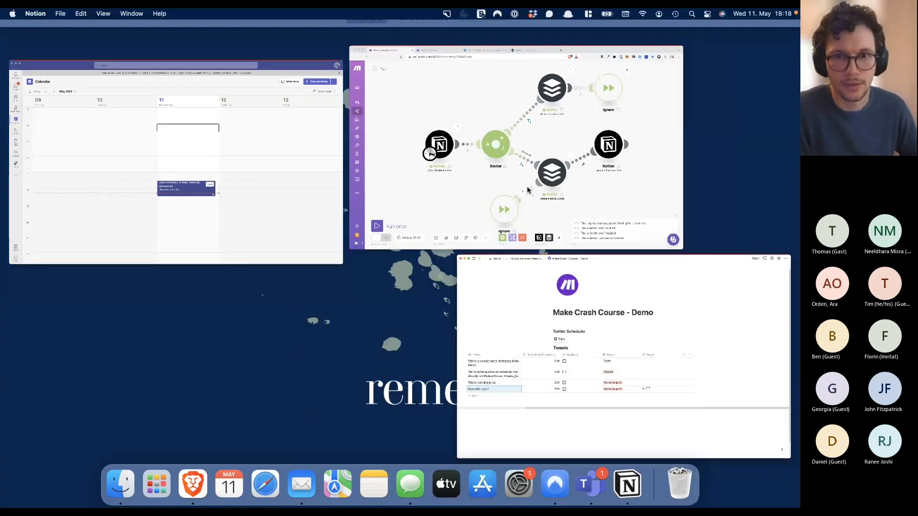
click(528, 190)
click(67, 451)
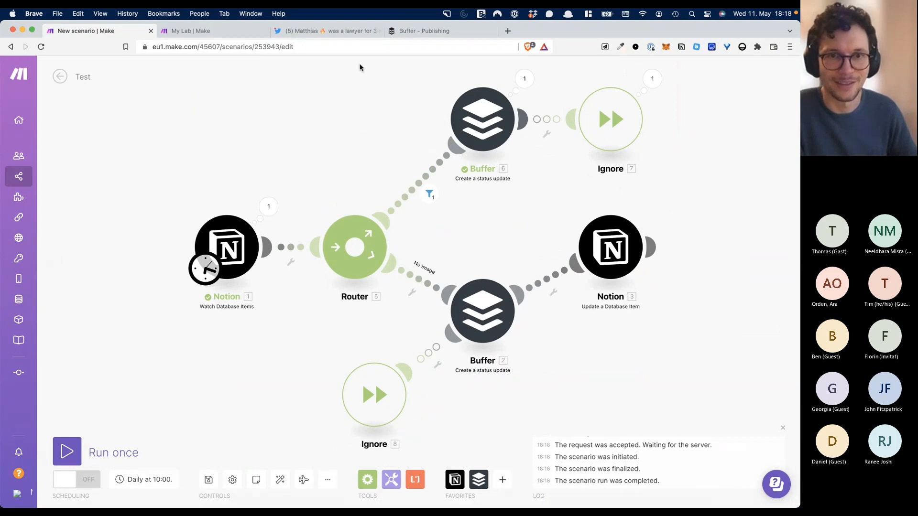
click(402, 31)
click(391, 48)
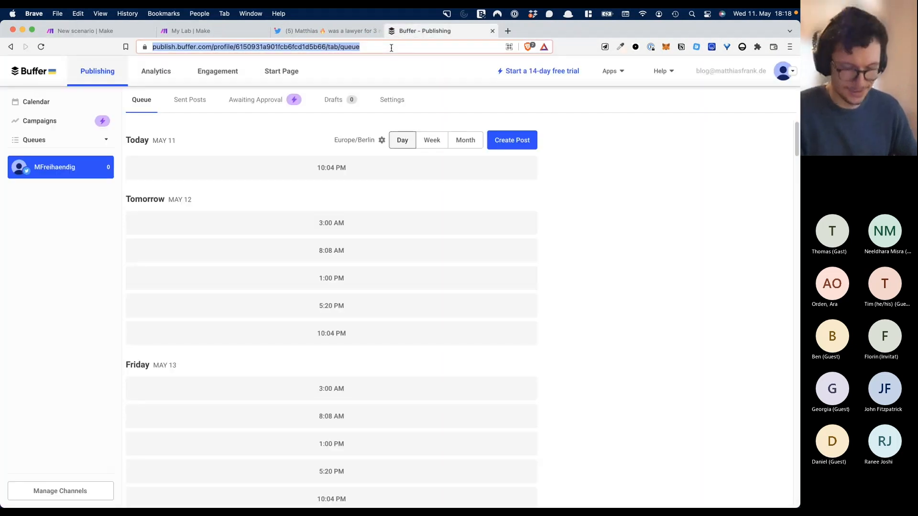
- Reload the Buffer queue, still empty, and switch back to the Make scenario editor
key(Return)
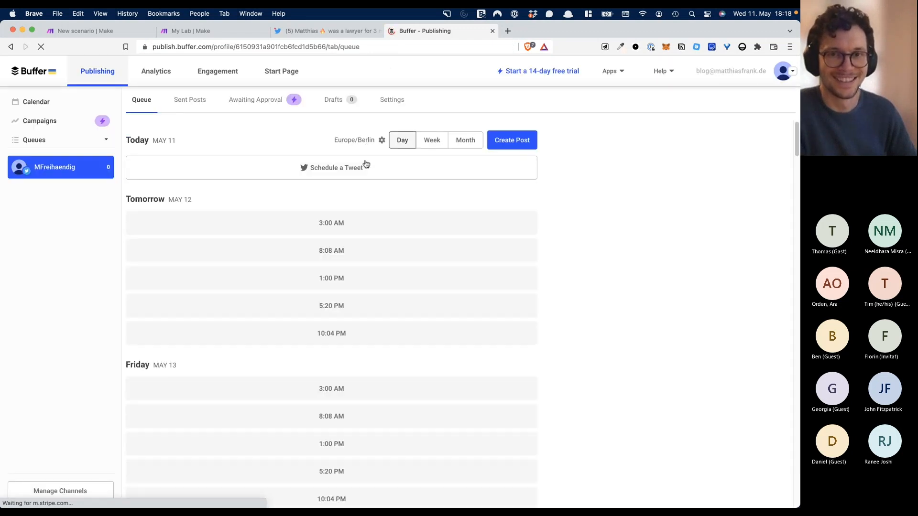
click(231, 30)
click(130, 27)
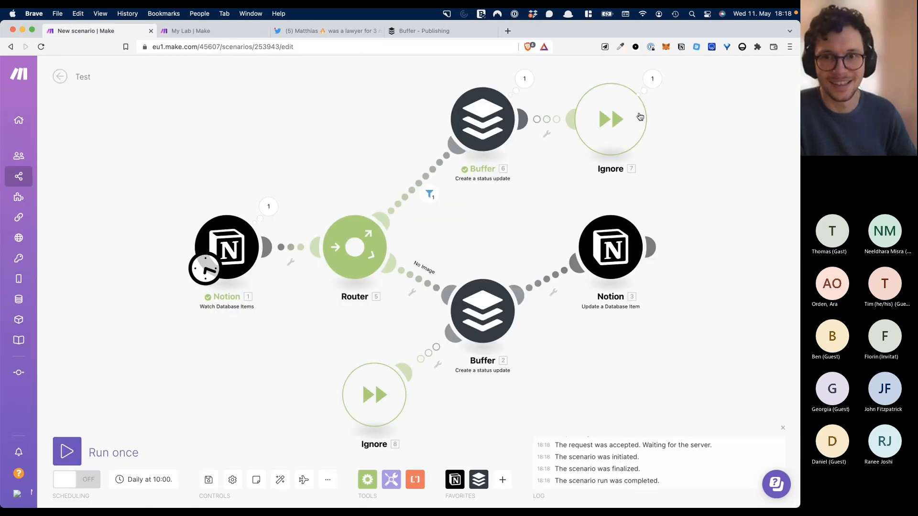
- Review the run results of the Ignore step and the image Buffer step
click(655, 86)
click(526, 166)
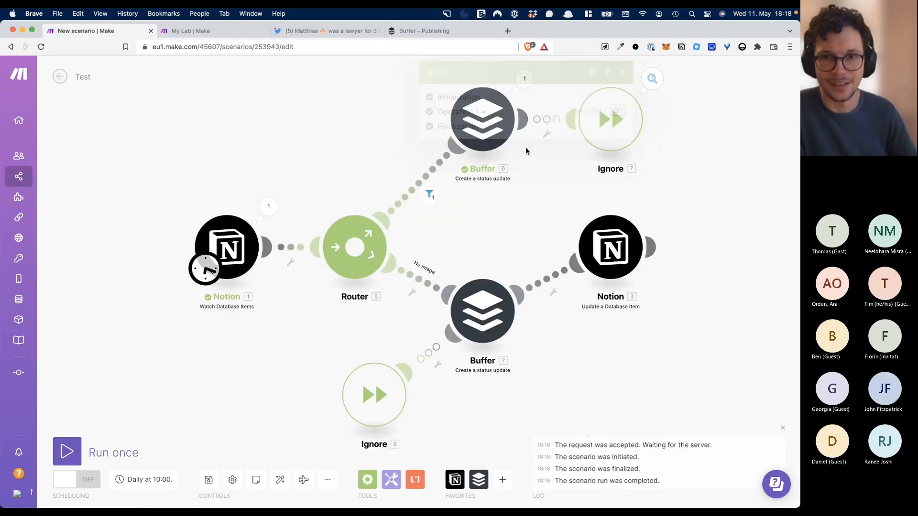
click(524, 80)
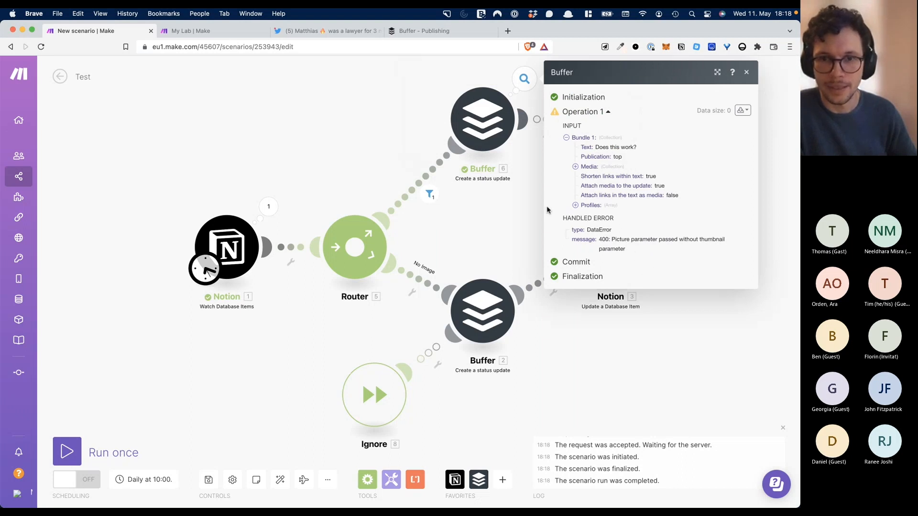
click(516, 178)
- In Buffer 6, clear 'Link to an image' and map Image[] > file > url into Link
click(497, 128)
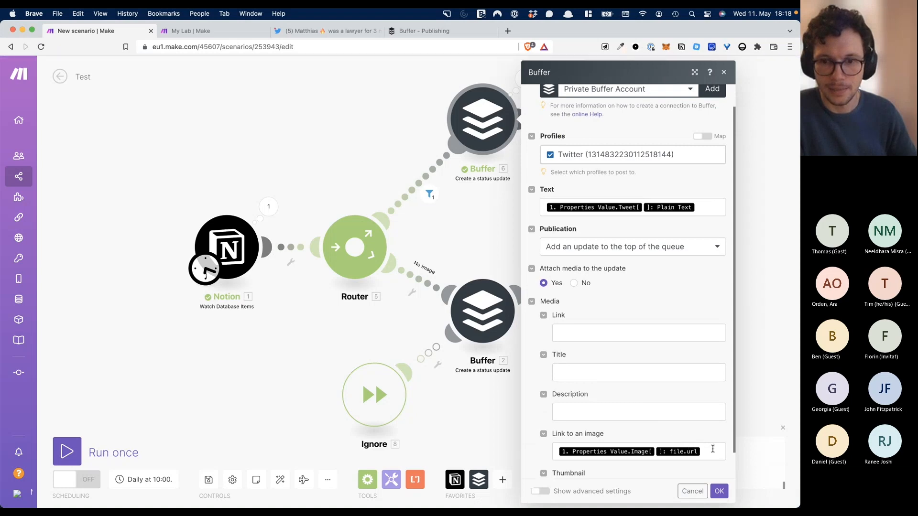
click(713, 449)
key(BackSpace)
key(BackSpace)
click(626, 330)
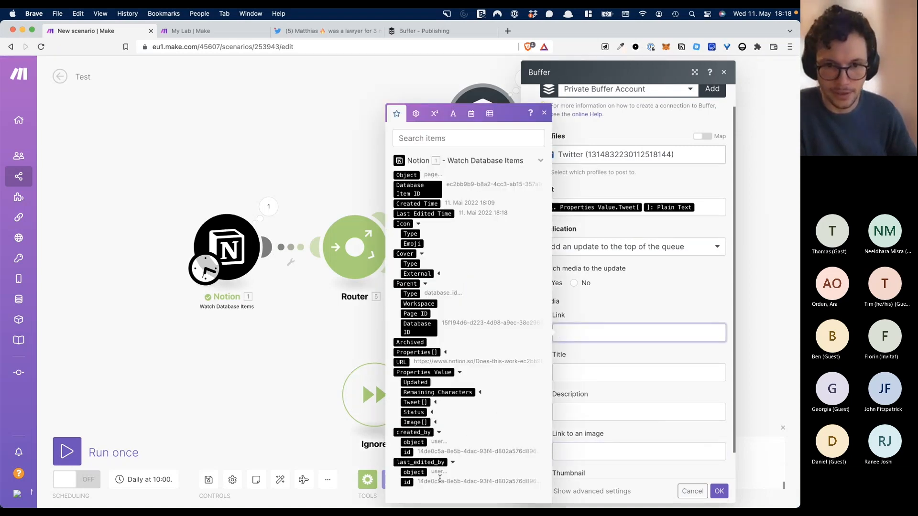
click(436, 423)
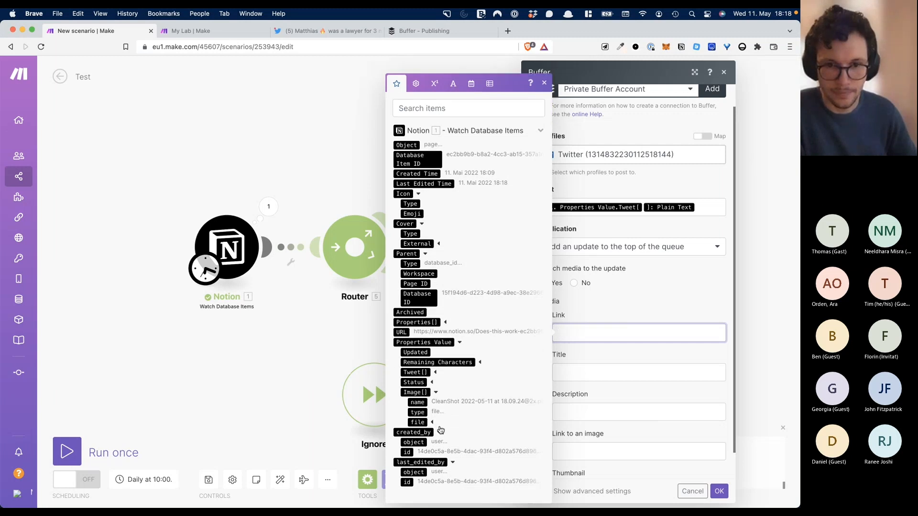
click(431, 424)
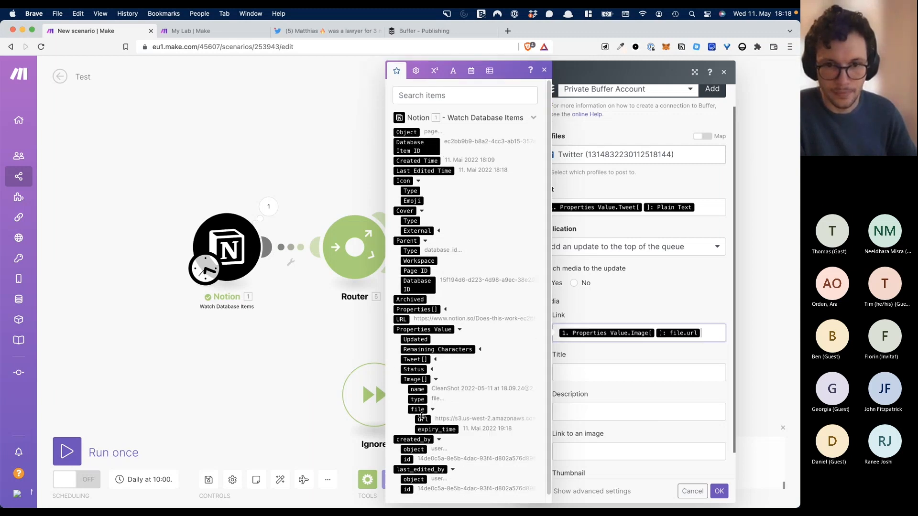
click(719, 490)
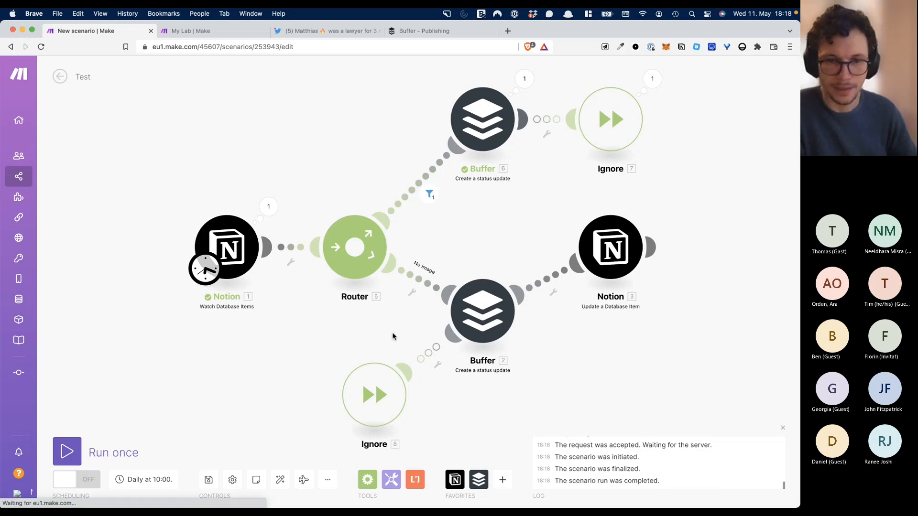
key(ctrl+Up)
- Tick Updated on the 'Does this work?' row in Notion and run the Make scenario once
click(401, 156)
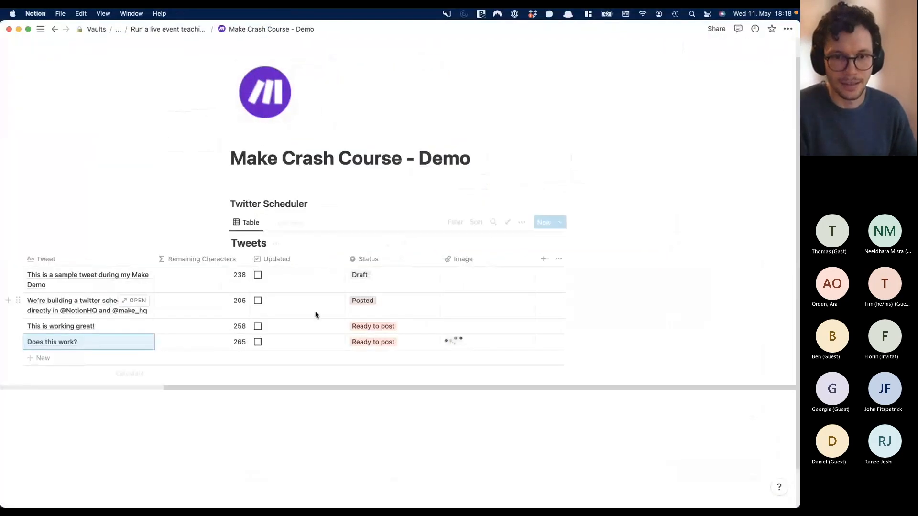
click(259, 344)
key(ctrl+Up)
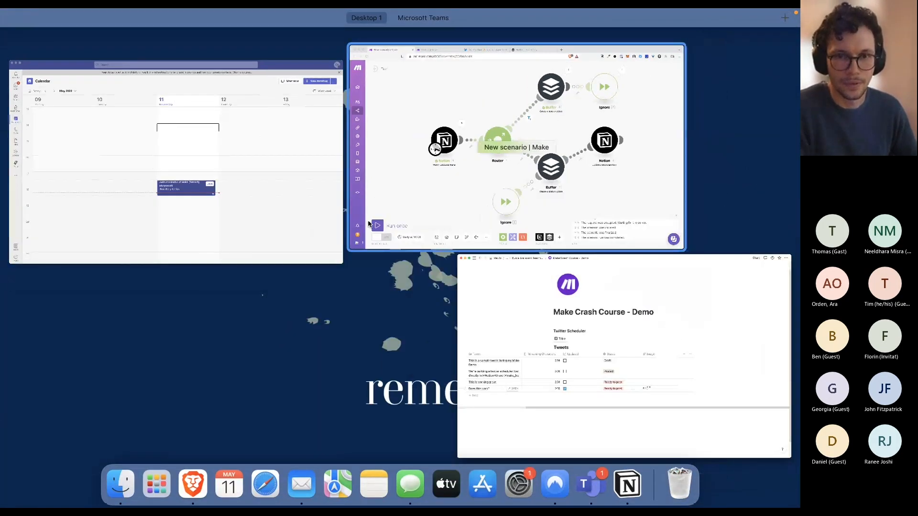
click(478, 143)
click(69, 452)
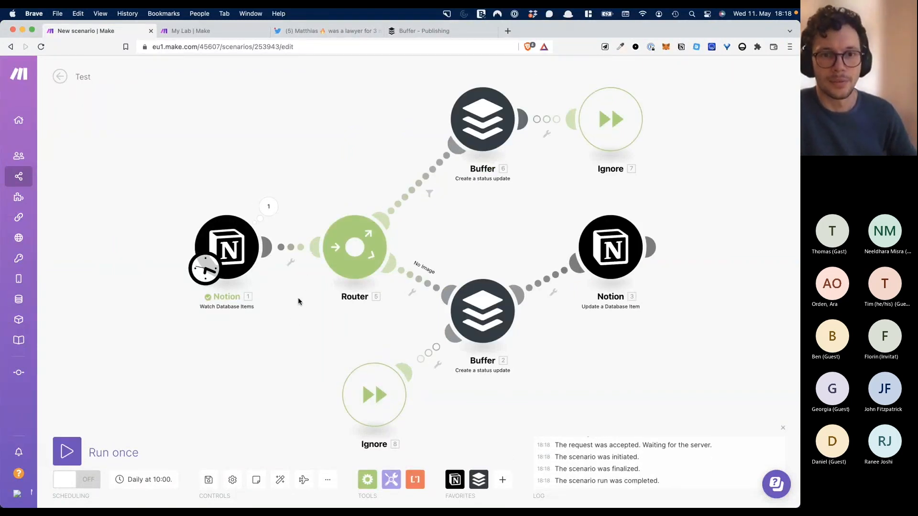
- Duplicate the 'Does this work?' row in Notion and run the Make scenario again
key(ctrl+Up)
click(449, 211)
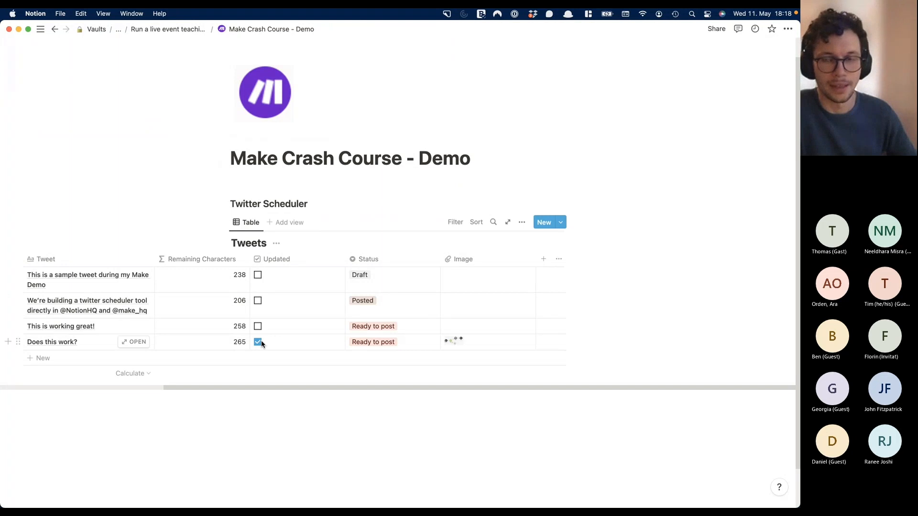
click(17, 343)
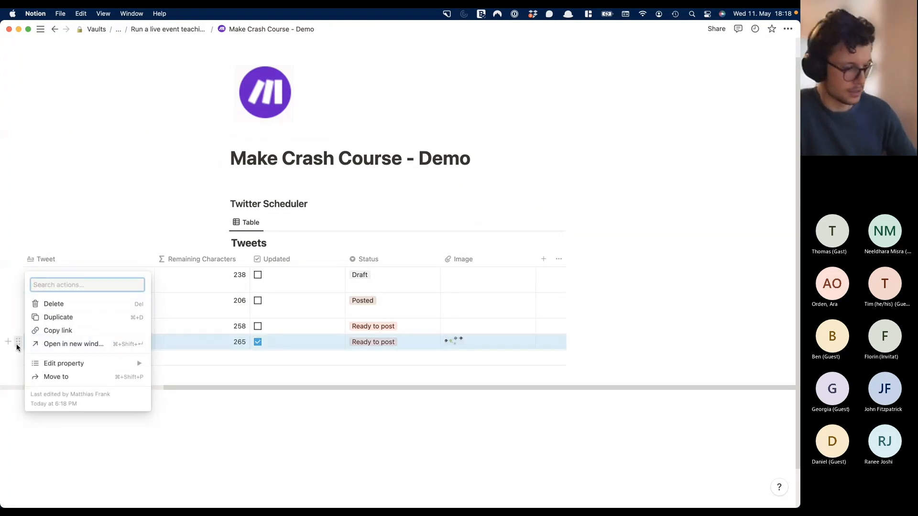
click(58, 318)
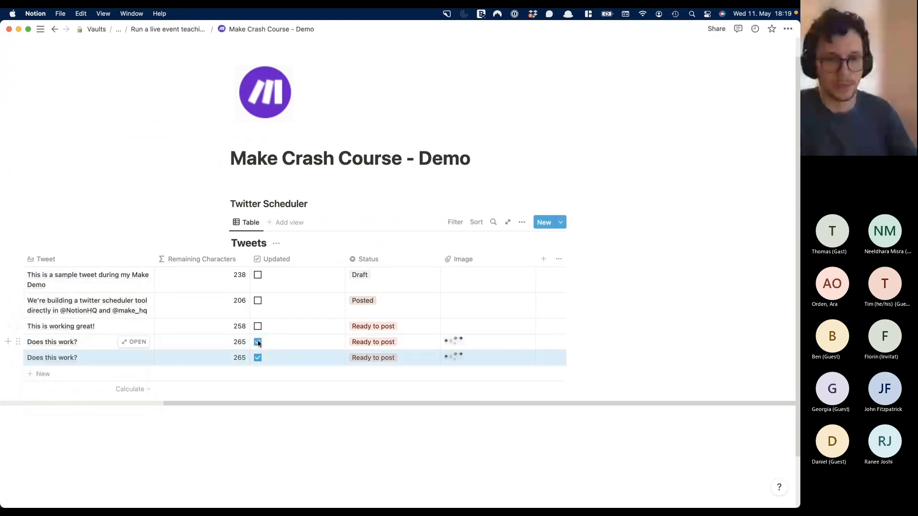
key(ctrl+Up)
click(427, 148)
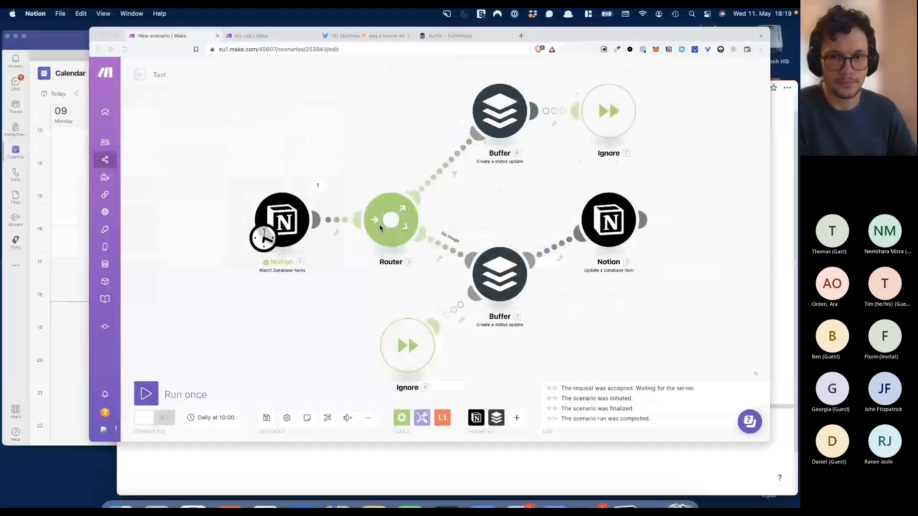
click(76, 453)
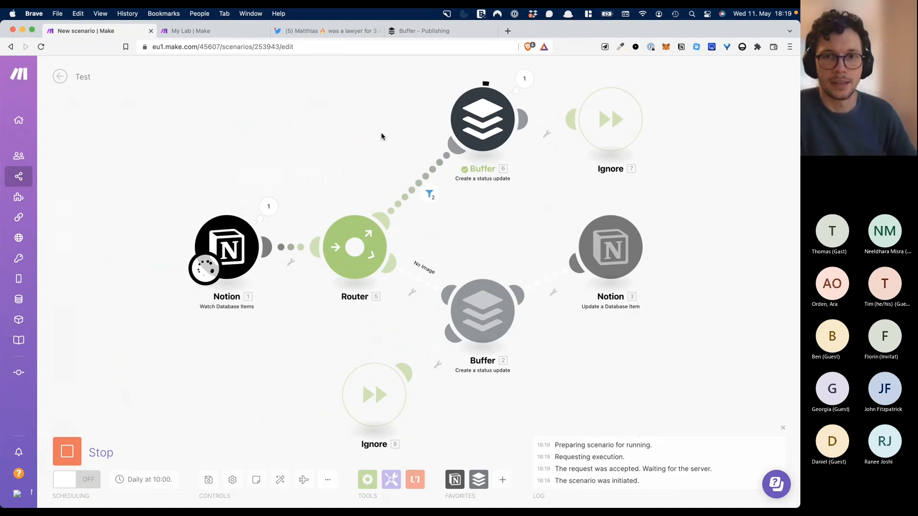
- Reload the Buffer queue to see two 'Does this work?' PNG posts, today 10:04 PM and May 12 3:00 AM
click(429, 31)
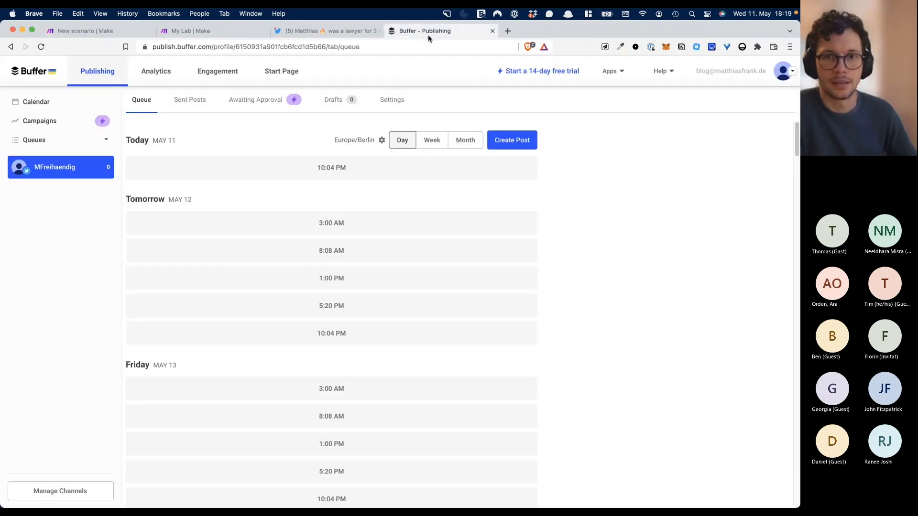
click(404, 45)
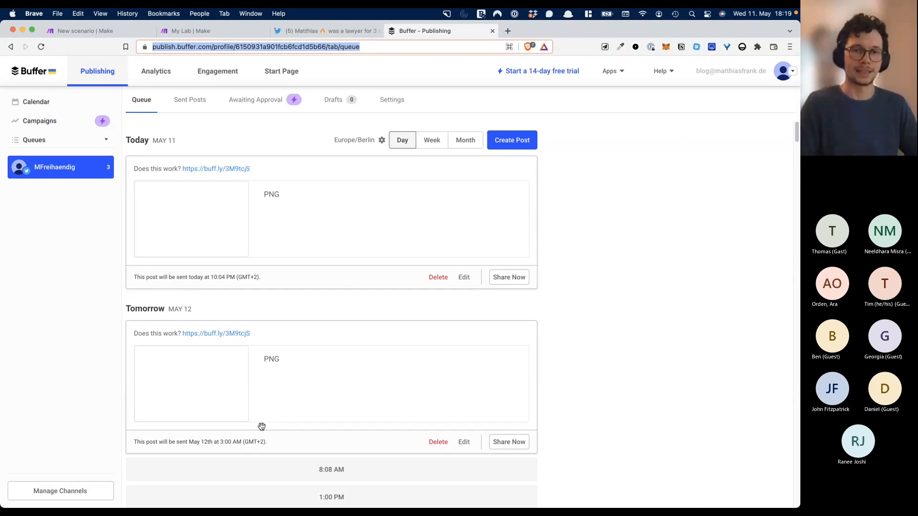
scroll(247, 397, down, 1)
scroll(244, 386, up, 1)
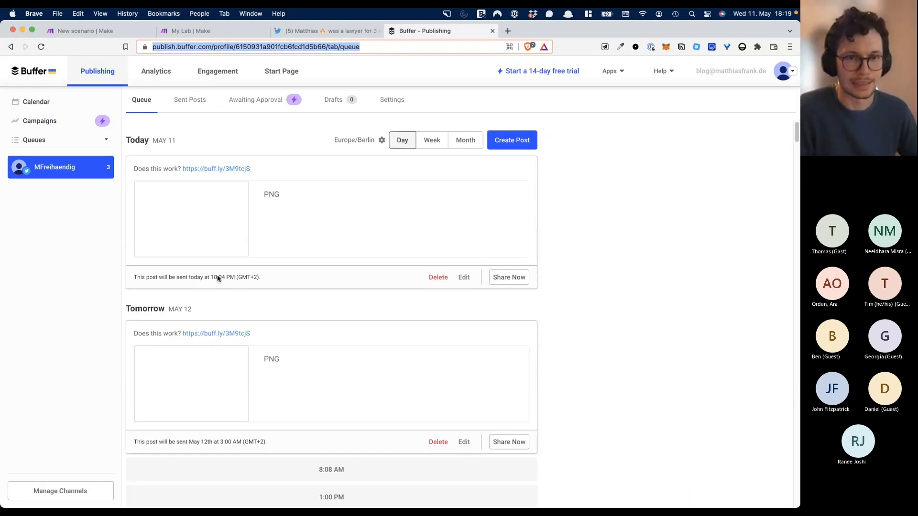
- Open a queued post's buff.ly link, then bring the Microsoft Teams meeting forward
click(230, 170)
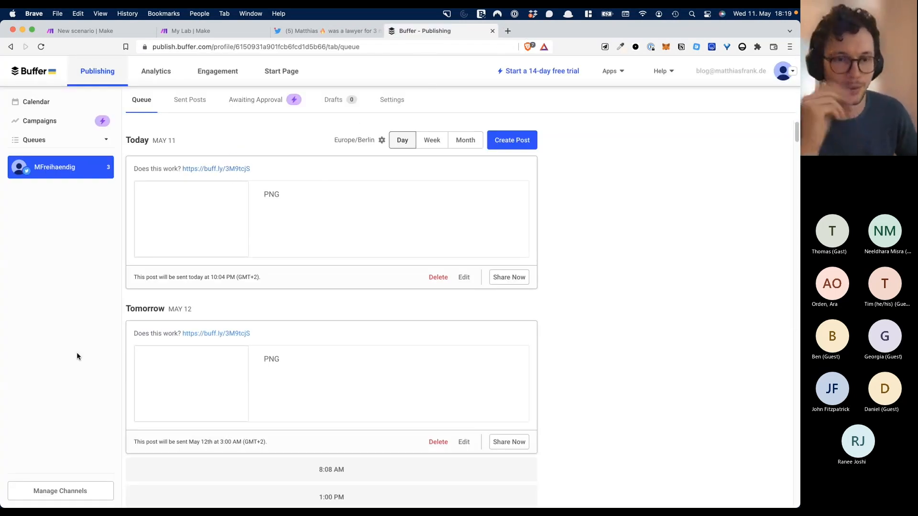
key(super+Tab)
key(super+grave)
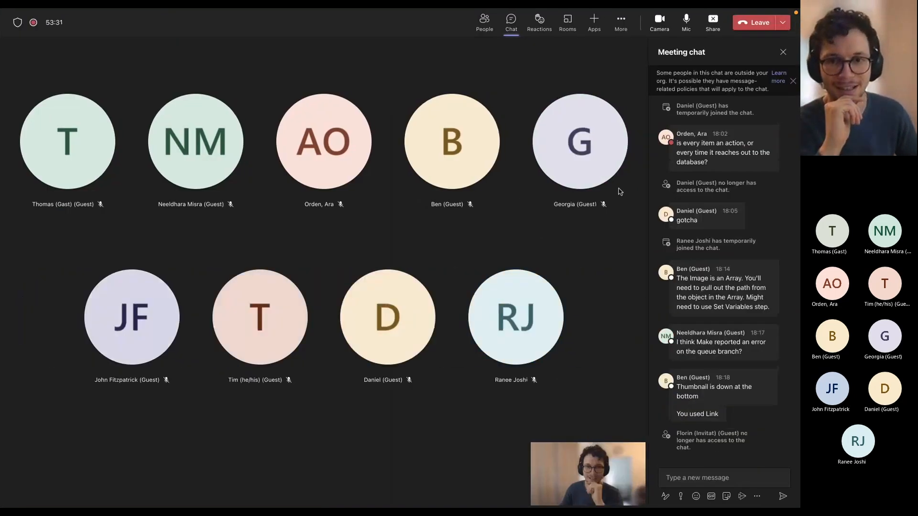
- Stop sharing the screen using the Teams meeting toolbar's Share control
click(710, 24)
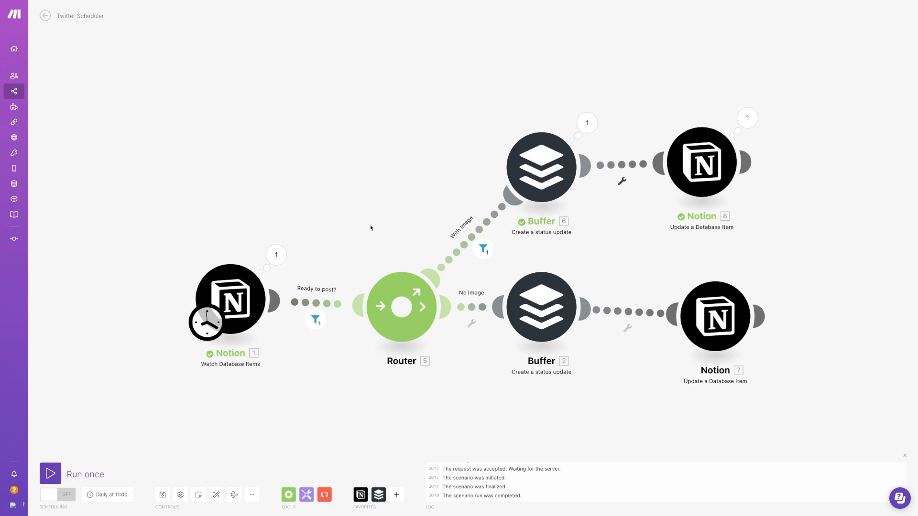
click(535, 161)
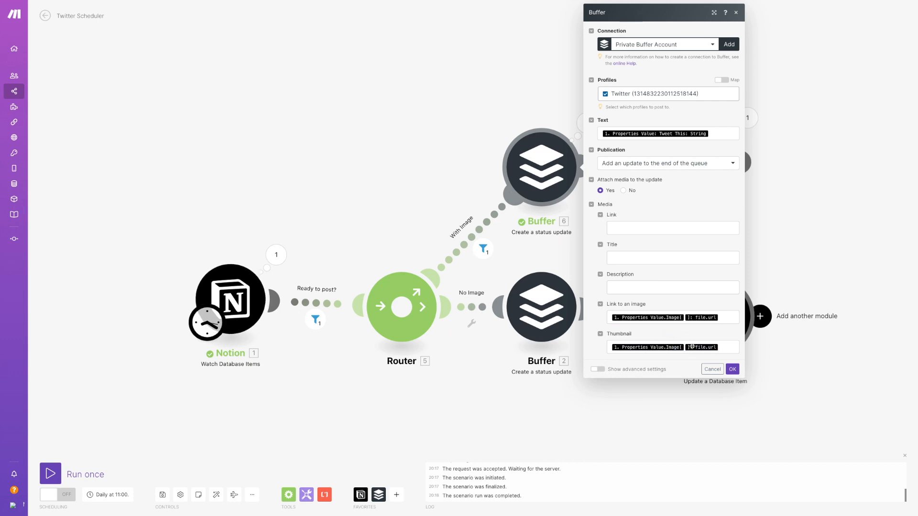
click(732, 369)
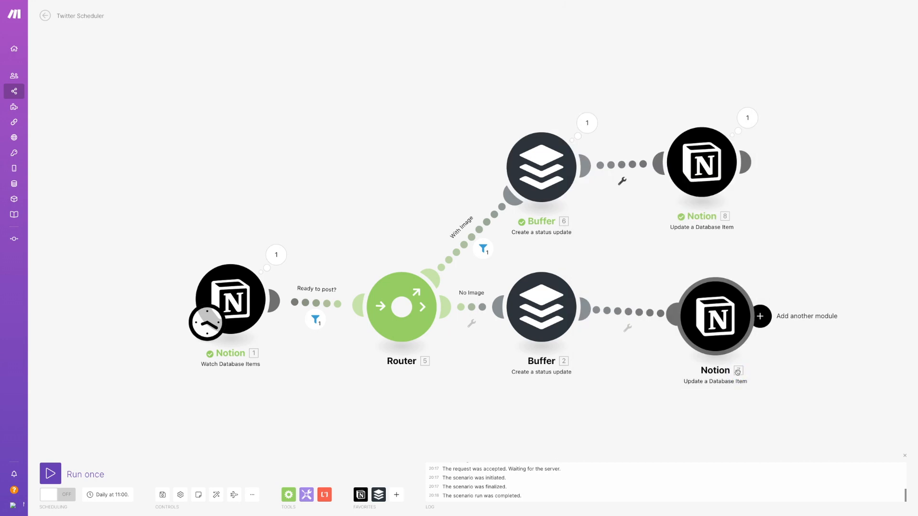